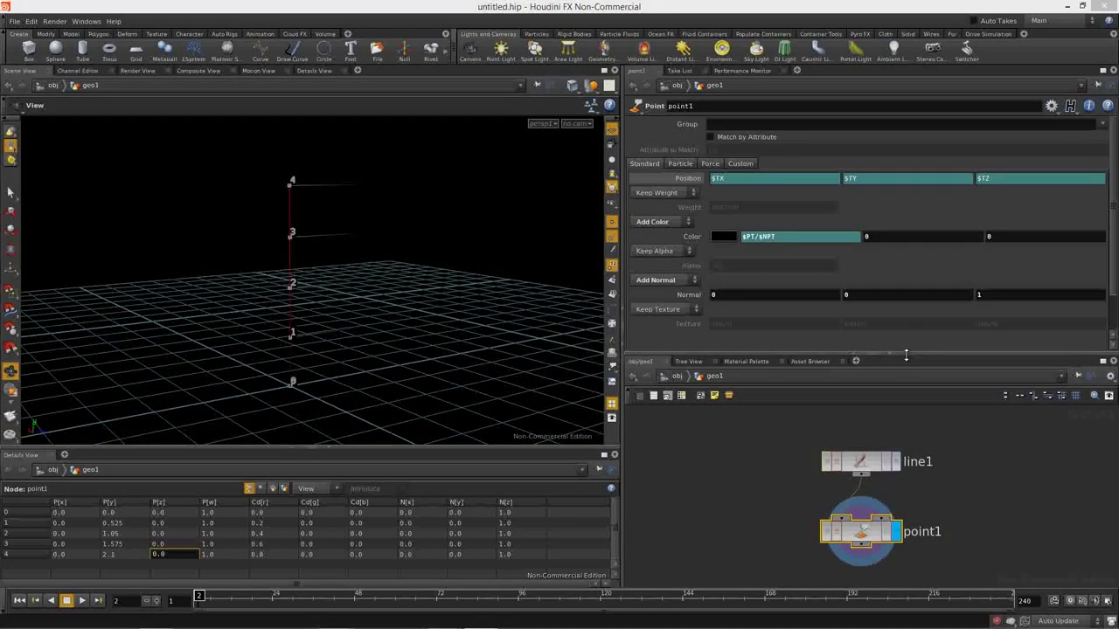
Delete the line1 and point1 nodes from geo1 and close the Details View pane
left_click_drag(907, 355, 907, 278)
key("h")
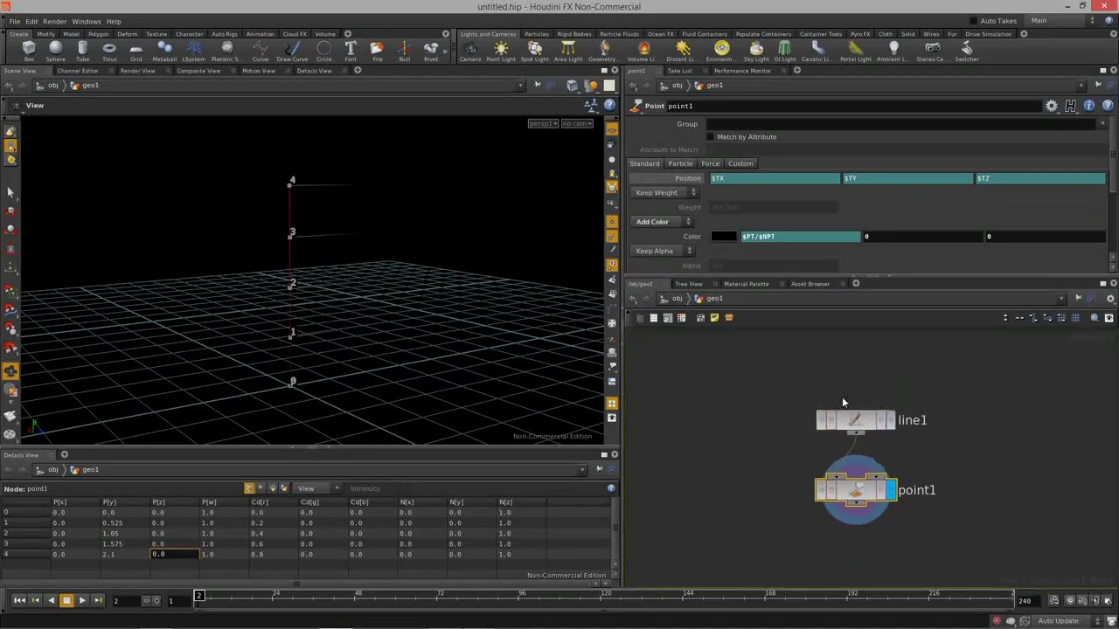
left_click_drag(971, 556, 966, 568)
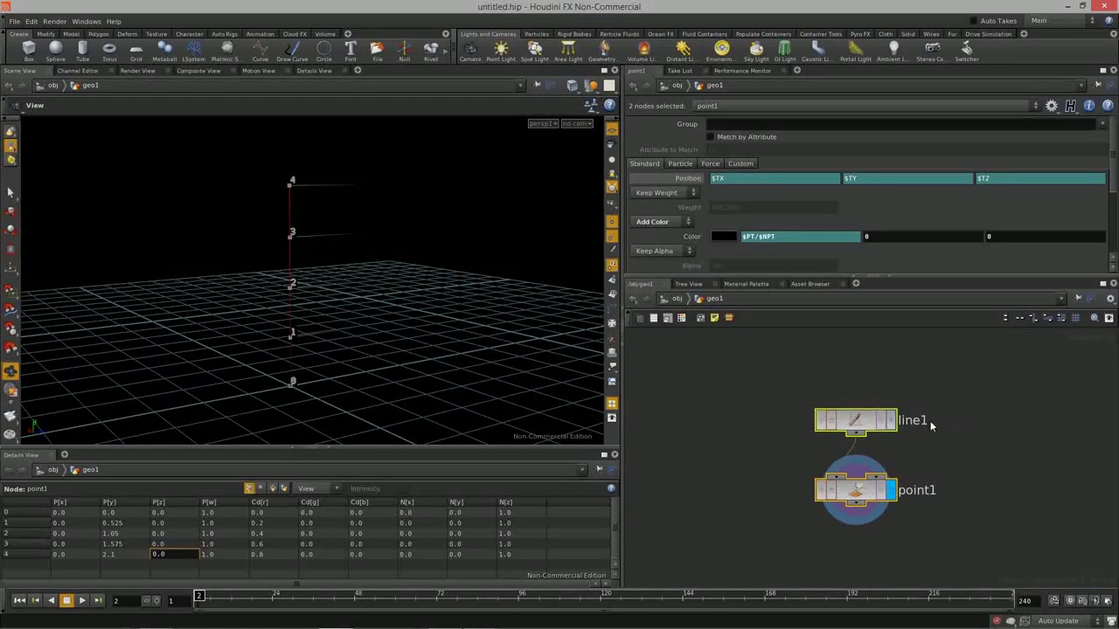
left_click_drag(991, 371, 765, 540)
key("Delete")
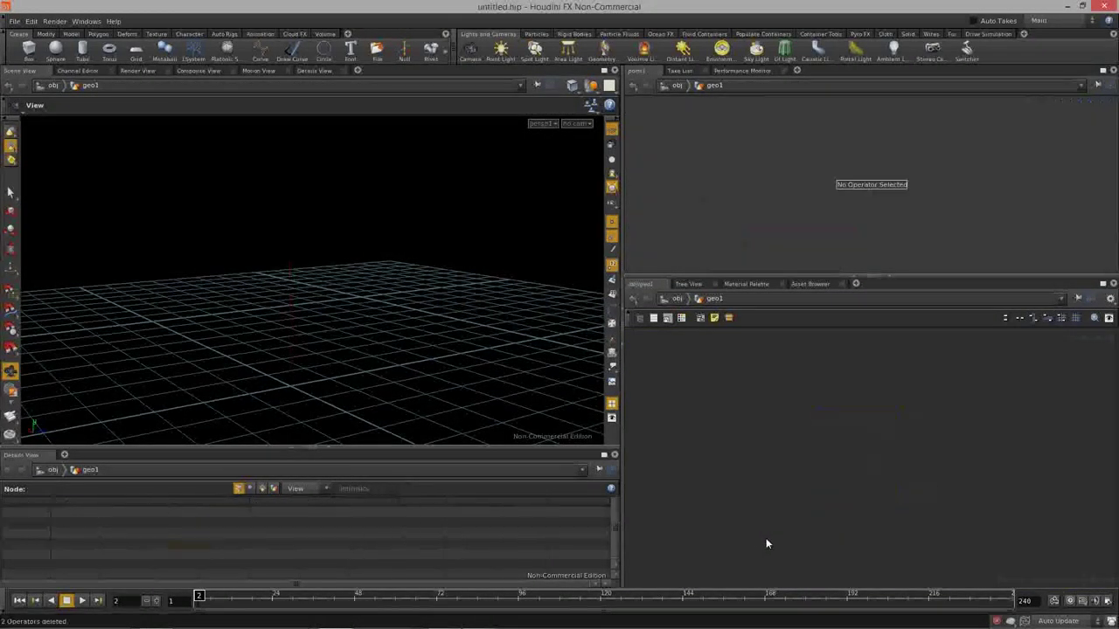
left_click(50, 457)
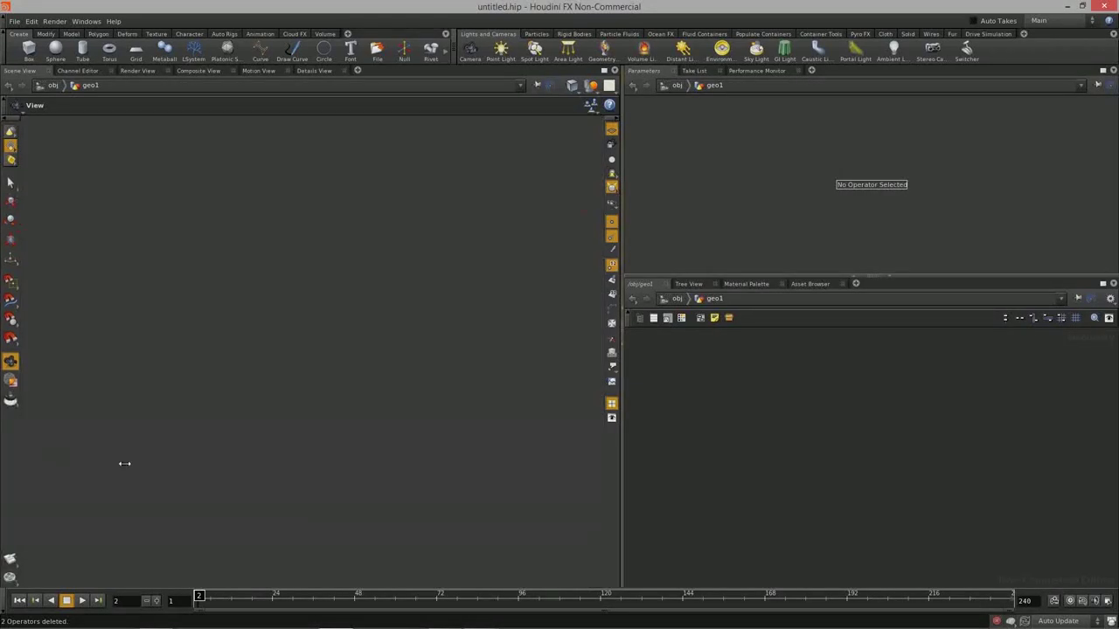
mouse_move(375, 375)
left_mouse_down()
mouse_move(337, 382)
mouse_move(357, 395)
mouse_move(376, 385)
left_mouse_up()
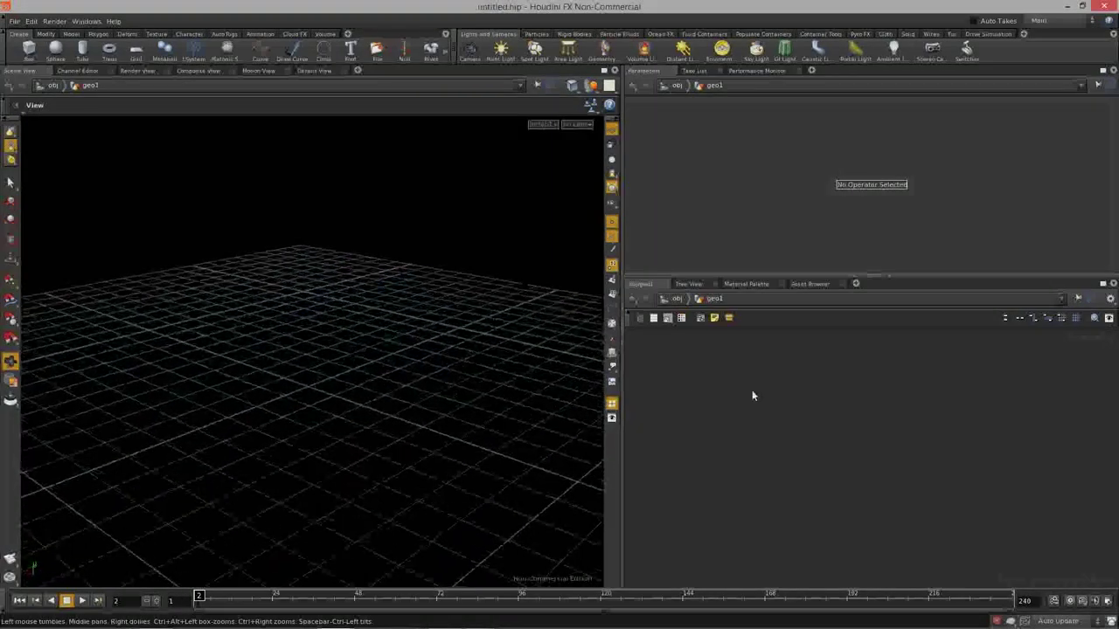
Go up to the object level, add a second Geometry object, and parent it to geo1
key("u")
left_click_drag(753, 374, 792, 407)
left_click_drag(865, 426, 807, 413)
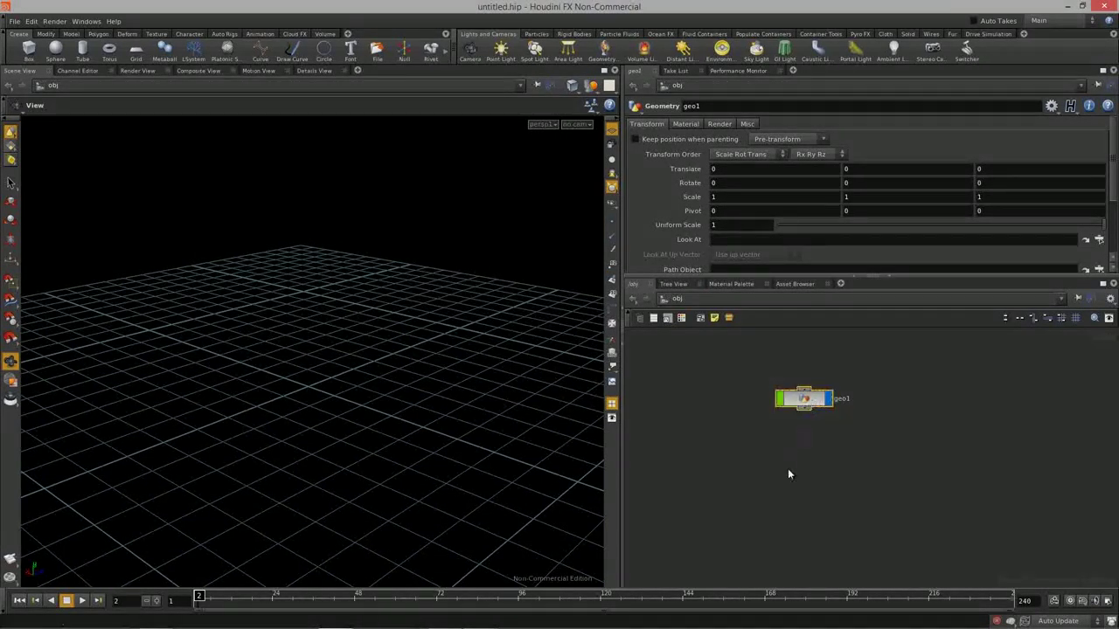
key("Tab")
mouse_move(842, 520)
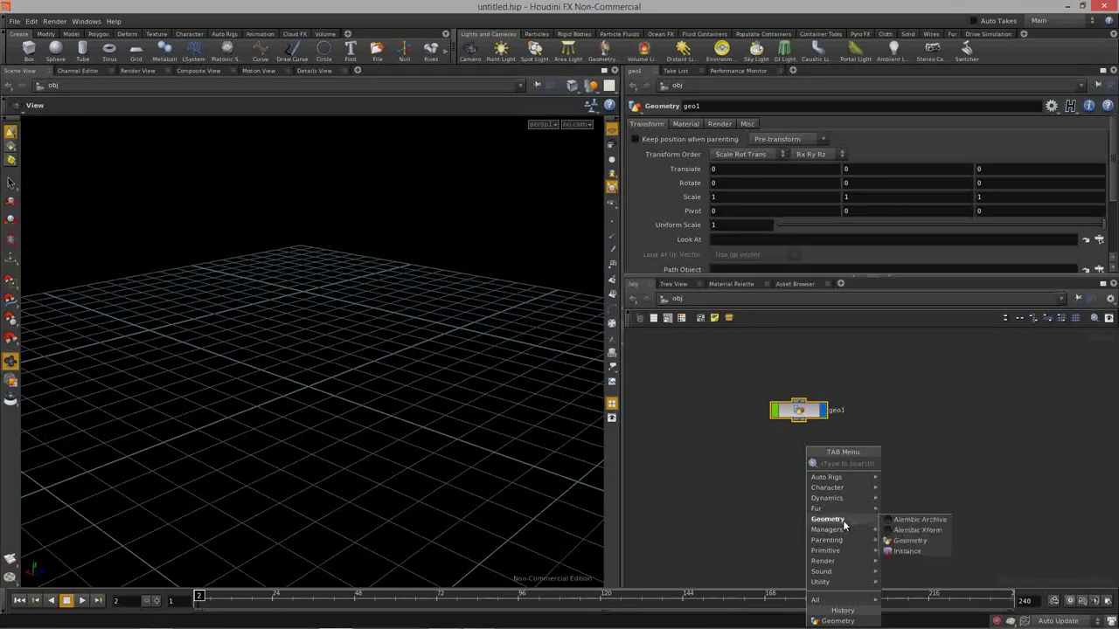
left_click(921, 536)
left_click(870, 479)
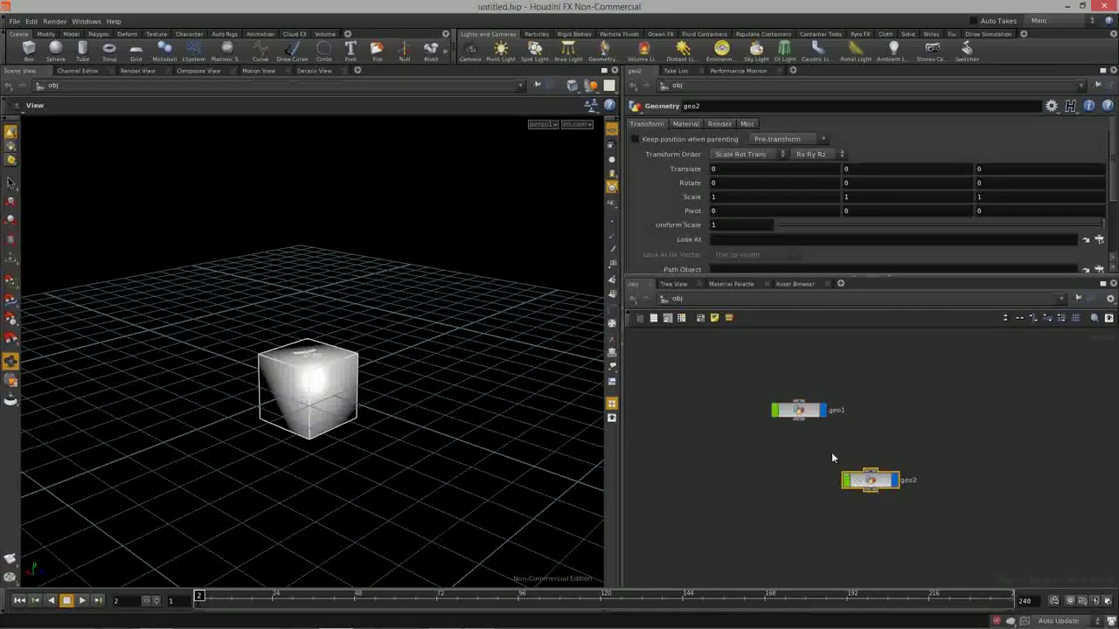
left_click_drag(870, 480, 859, 443)
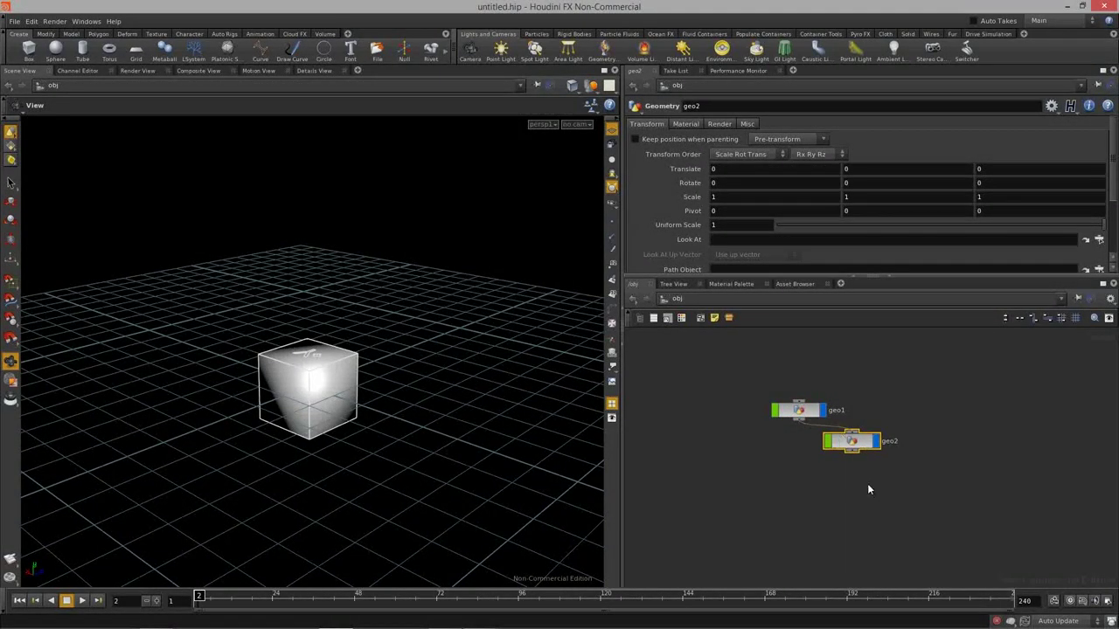
Duplicate geo2 as another child of geo1 and spread the three object nodes apart
key("ctrl+c")
key("ctrl+v")
left_click_drag(902, 473, 852, 499)
left_click(795, 418)
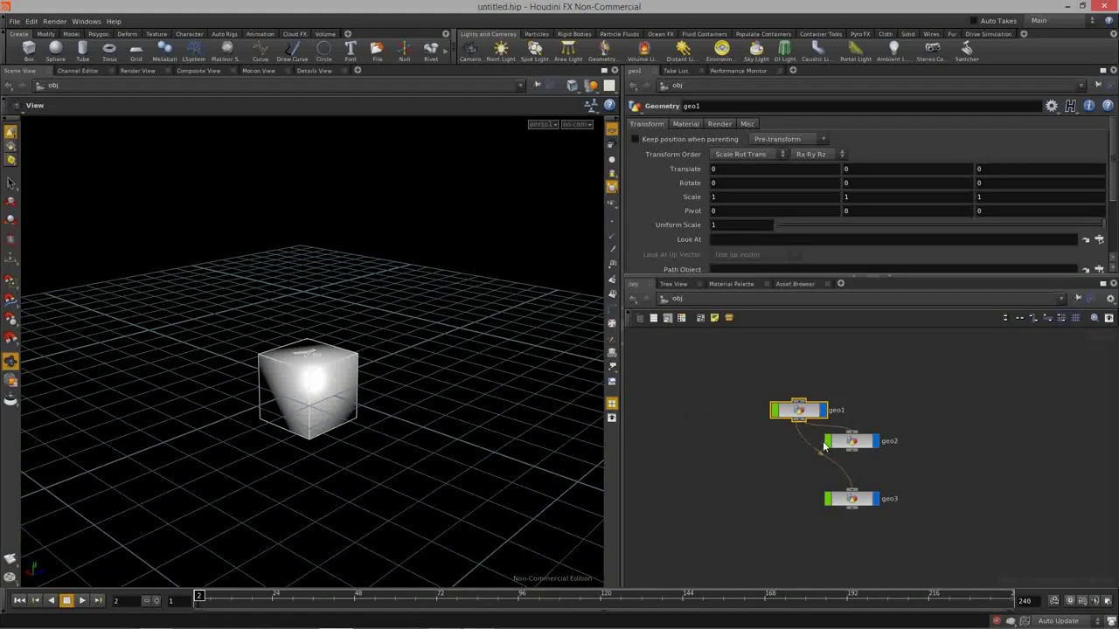
left_click_drag(793, 411, 746, 374)
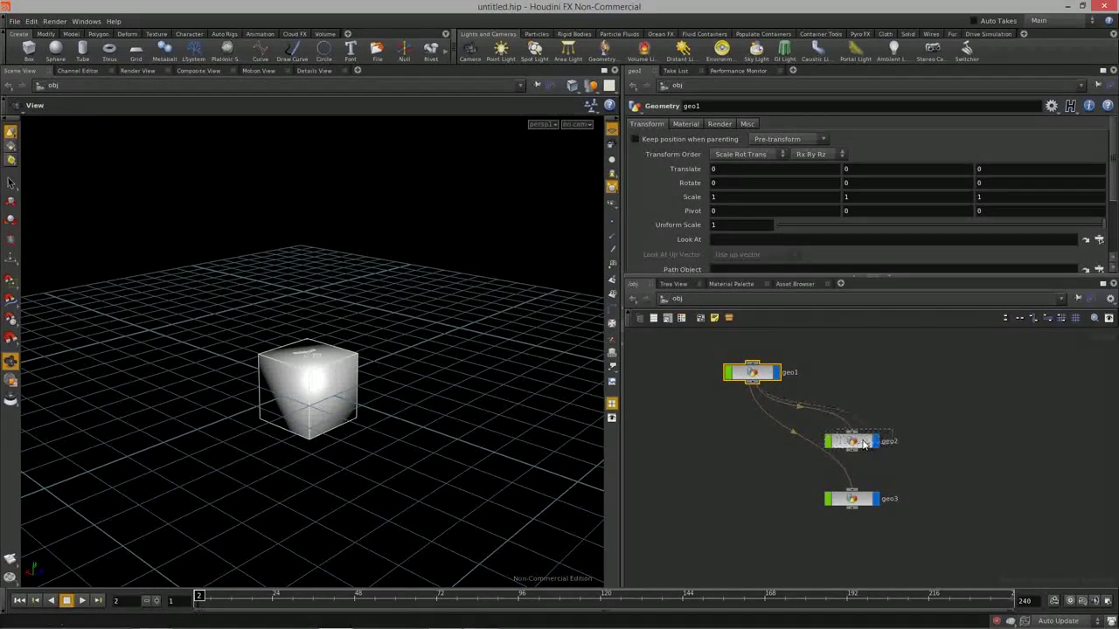
left_click_drag(853, 443, 866, 439)
left_click_drag(852, 500, 822, 482)
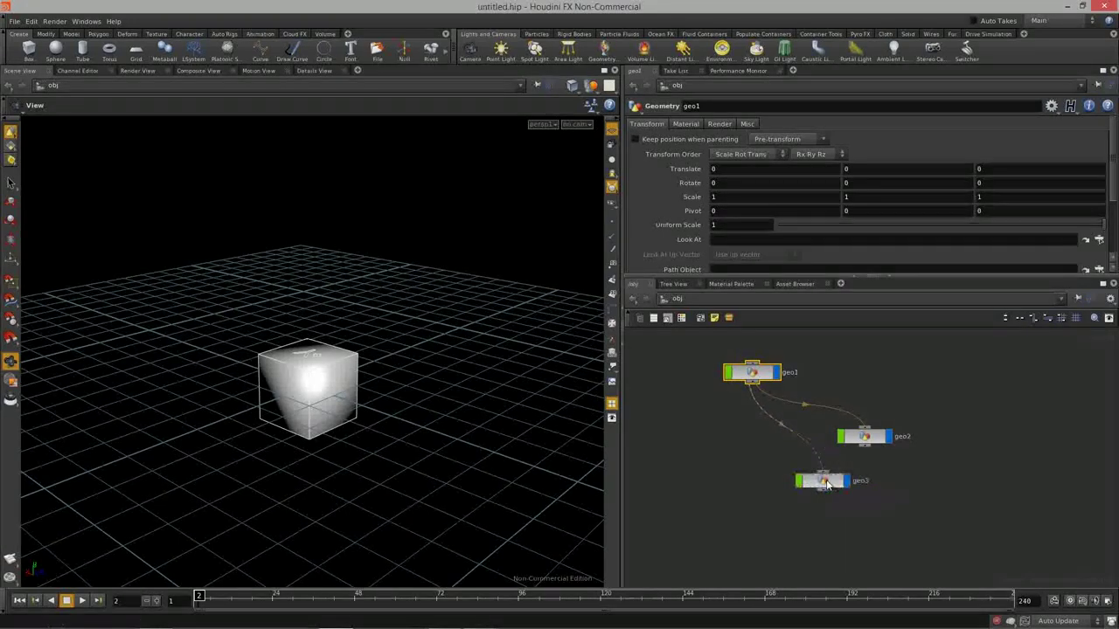
left_click_drag(774, 377, 774, 384)
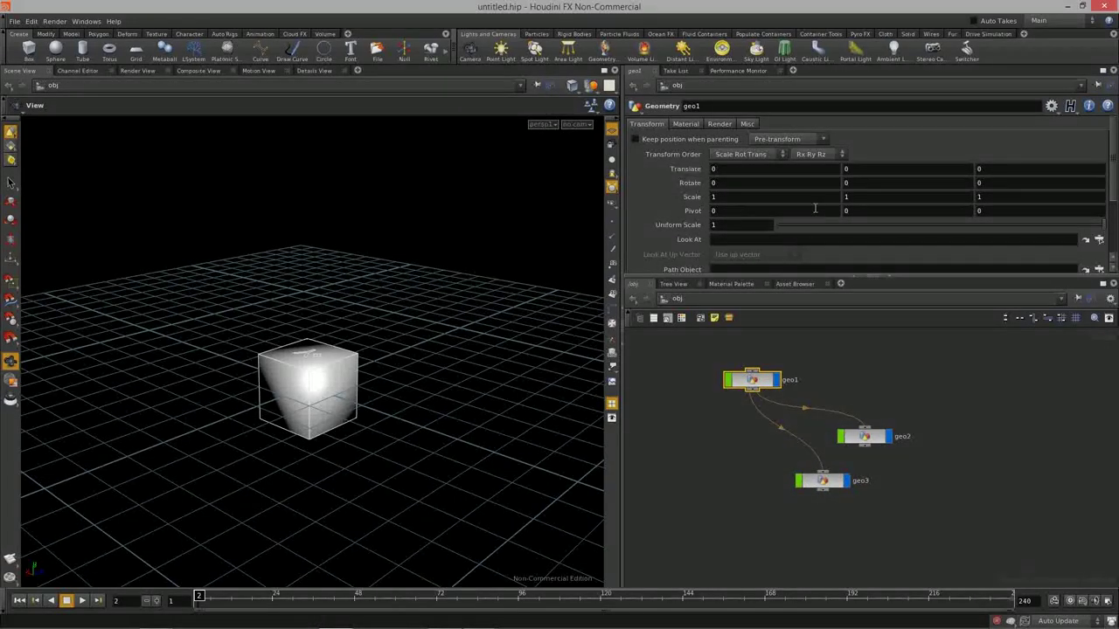
Delete the geo2 and geo3 objects and go back inside geo1
left_click_drag(858, 409, 823, 505)
key("Delete")
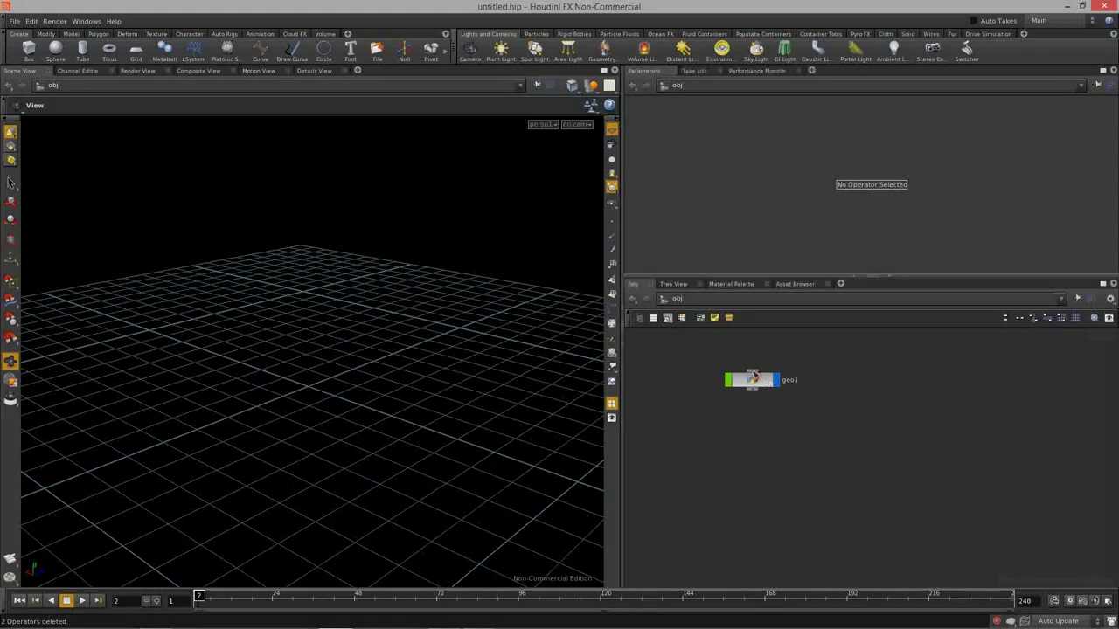
double_click(753, 380)
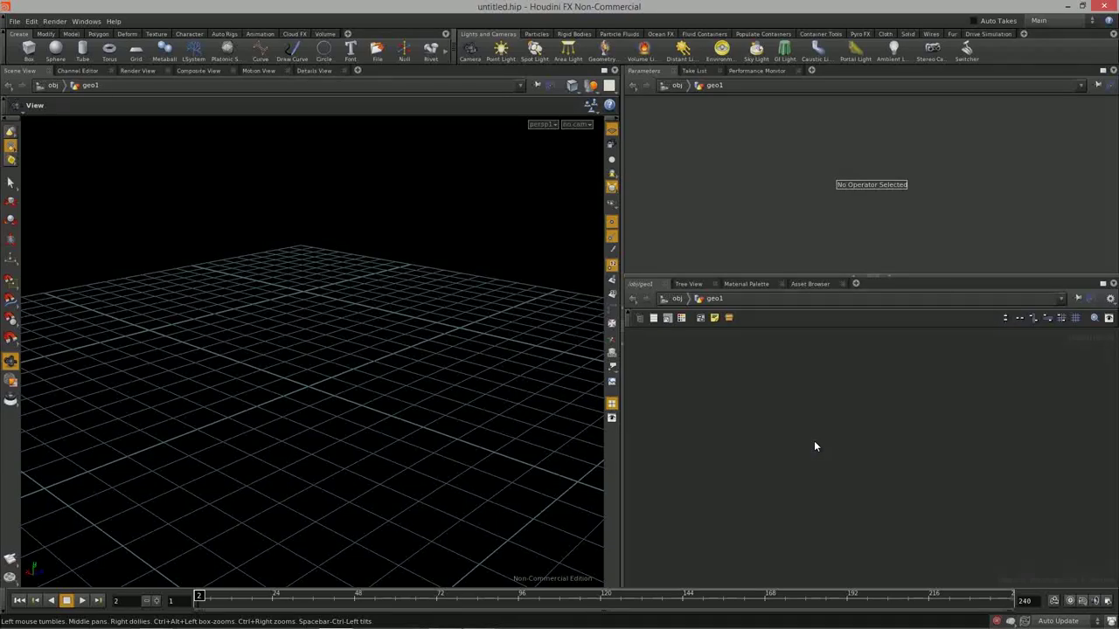
Add a Box node to the empty geo1 network
key("Tab")
type("bo")
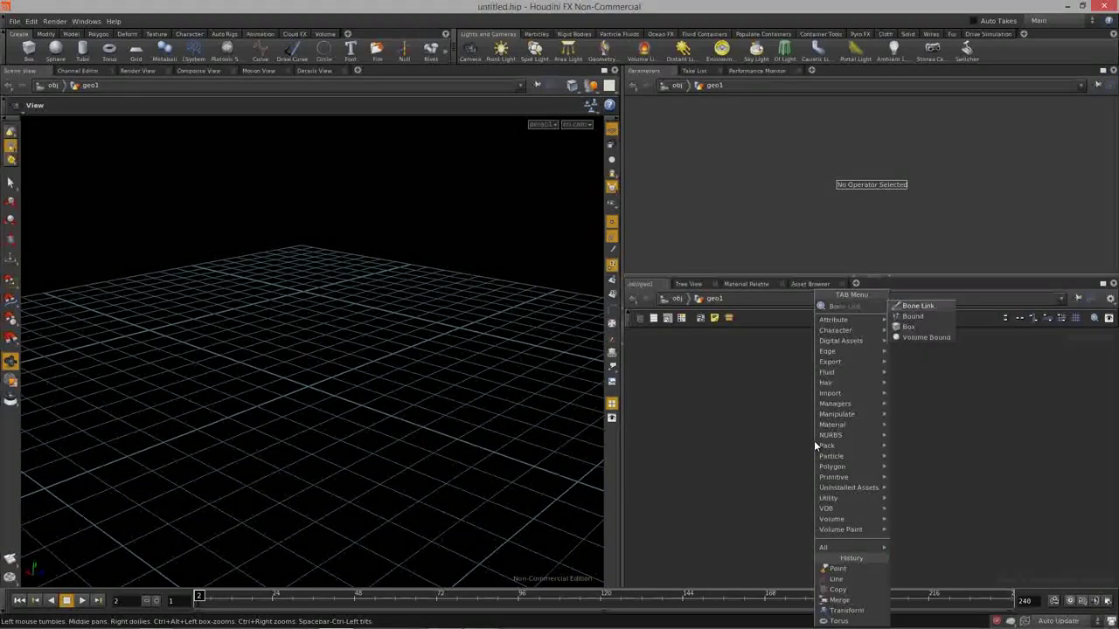
key("Down")
key("Down")
key("Return")
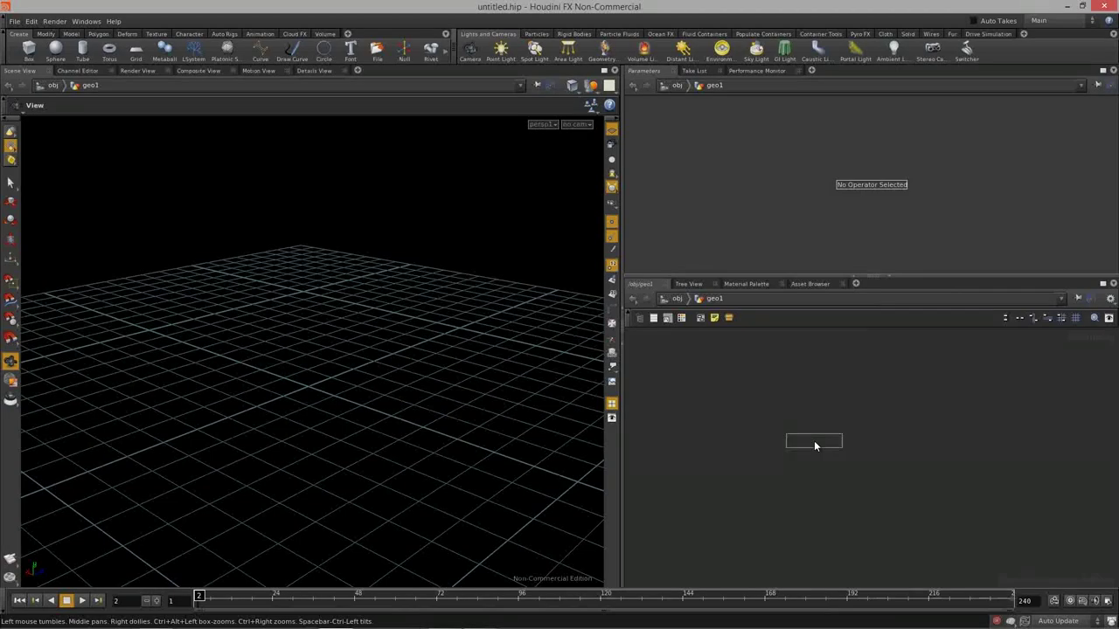
left_click(855, 434)
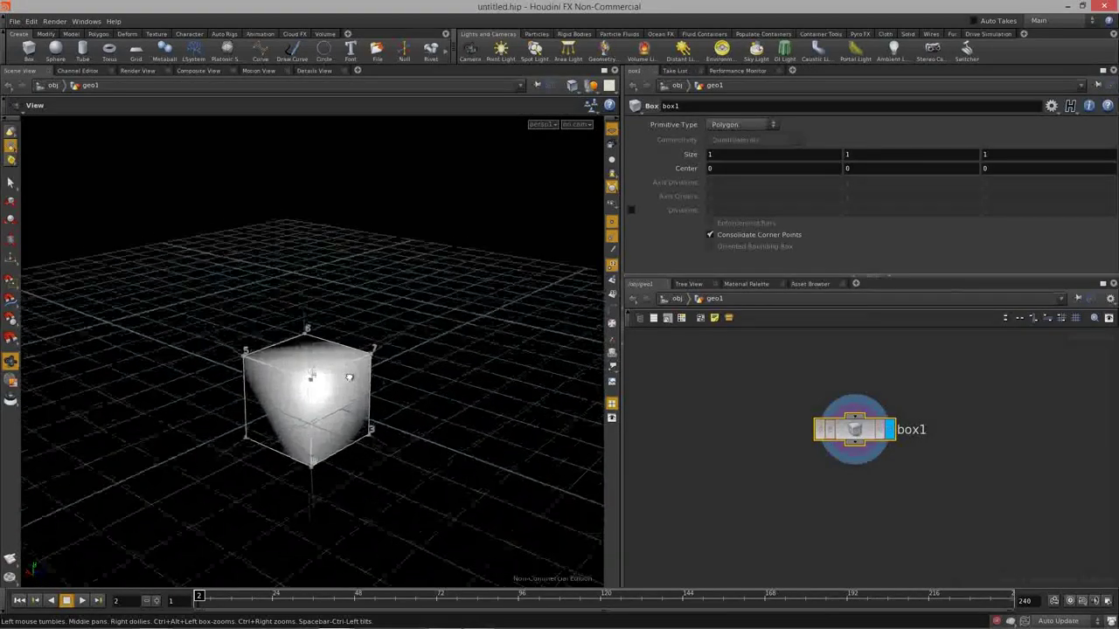
Turn off the display of point numbers and point normals in the viewport
left_click(611, 265)
left_click(611, 236)
left_click_drag(330, 303, 399, 337)
left_click_drag(337, 320, 271, 361)
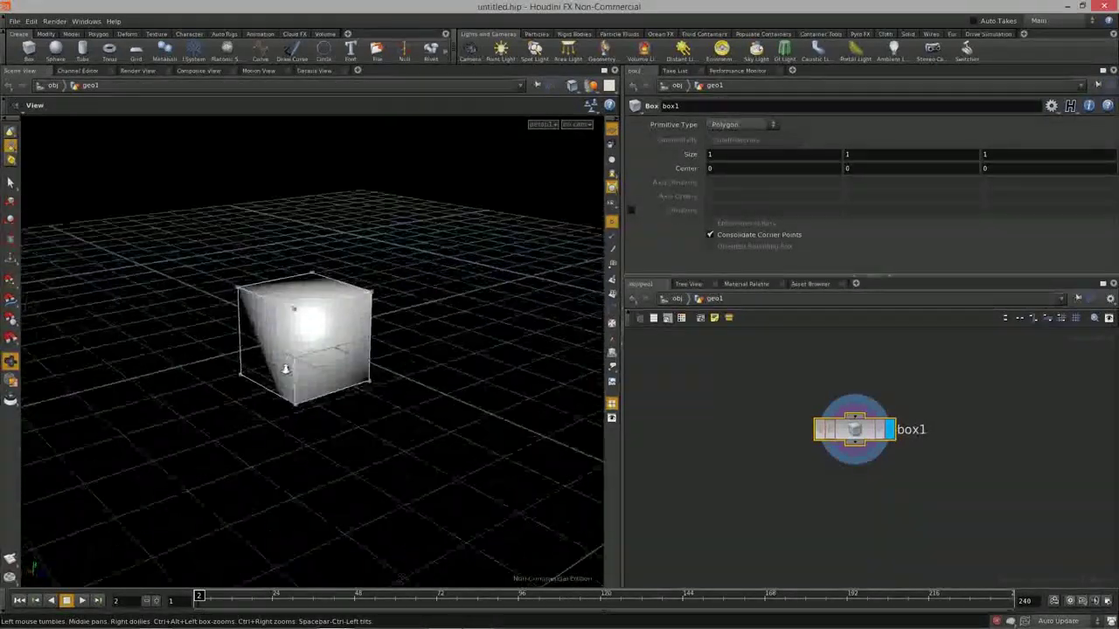
Add a Group node below box1, connect it to box1's output, and set its display flag
key("Tab")
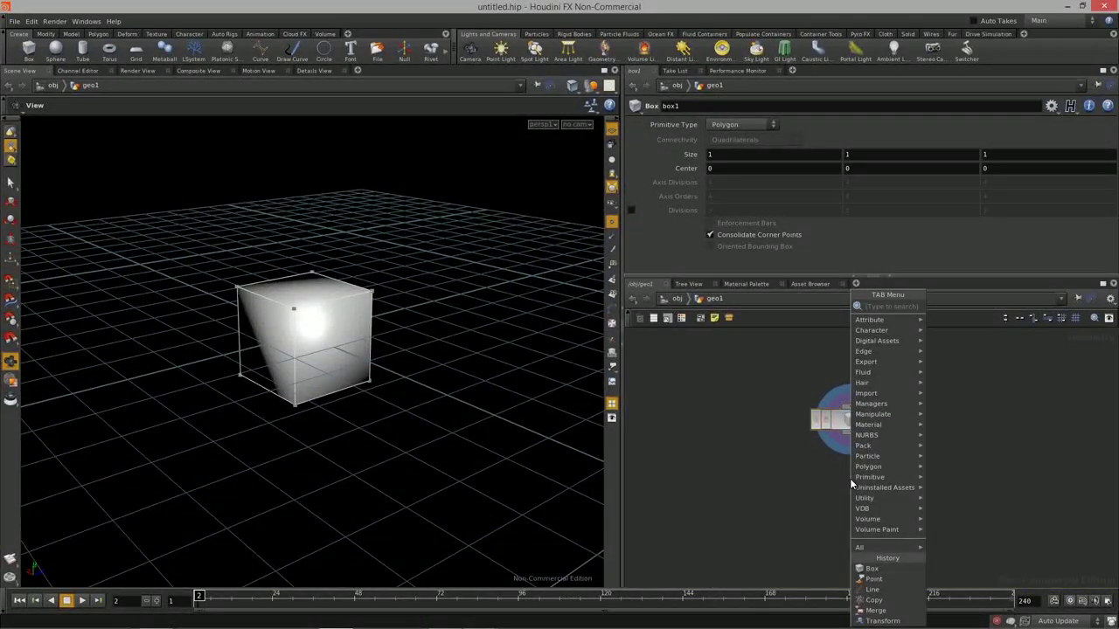
type("gr")
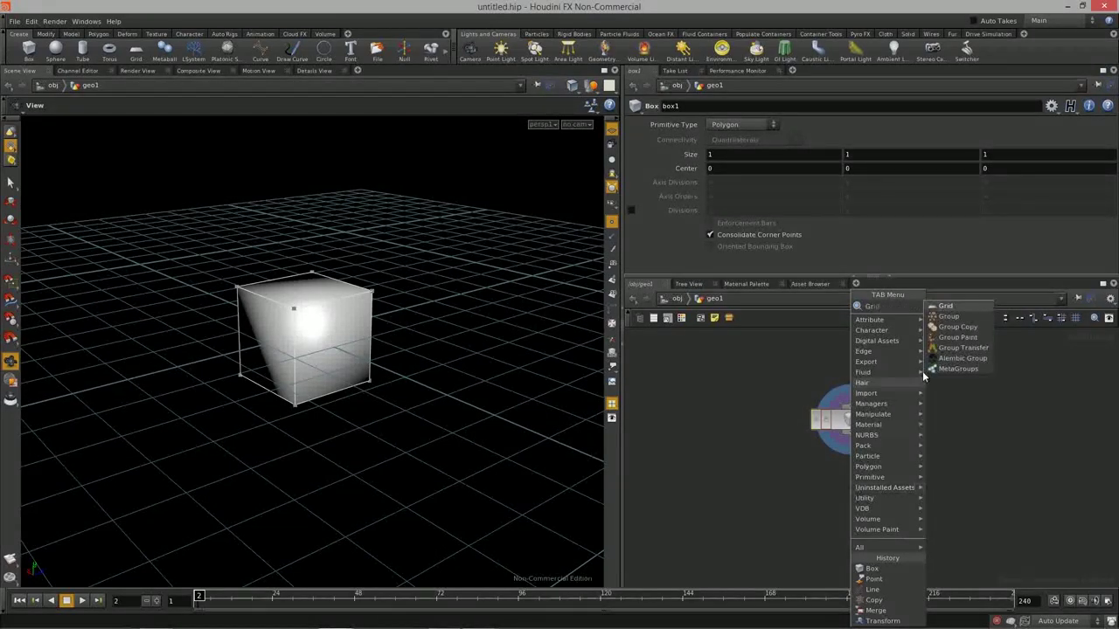
left_click(952, 317)
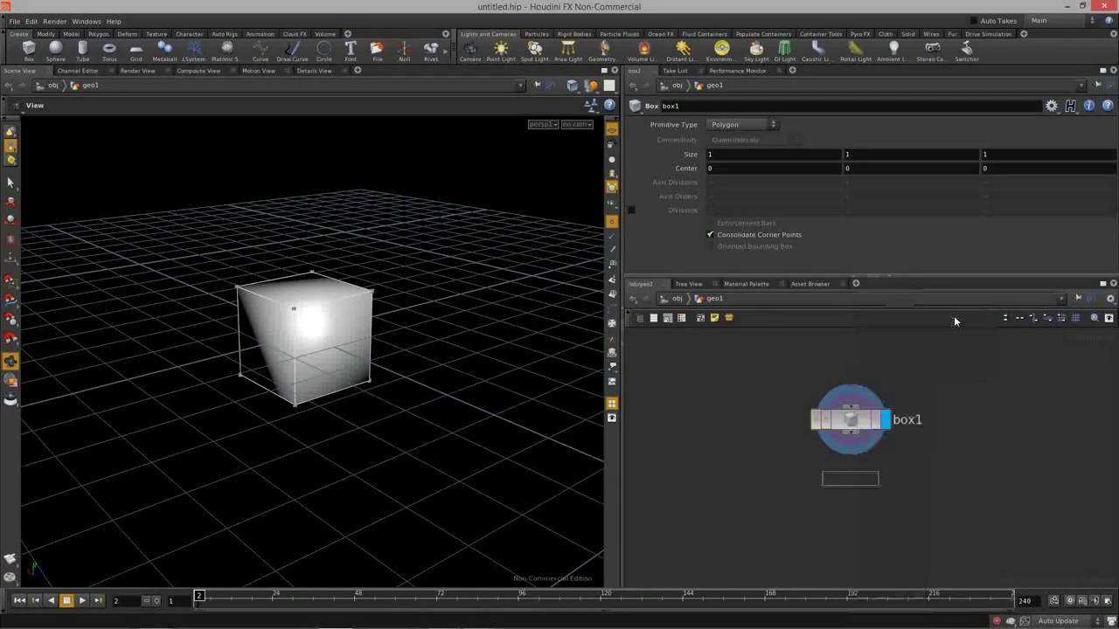
left_click(852, 520)
left_click(864, 433)
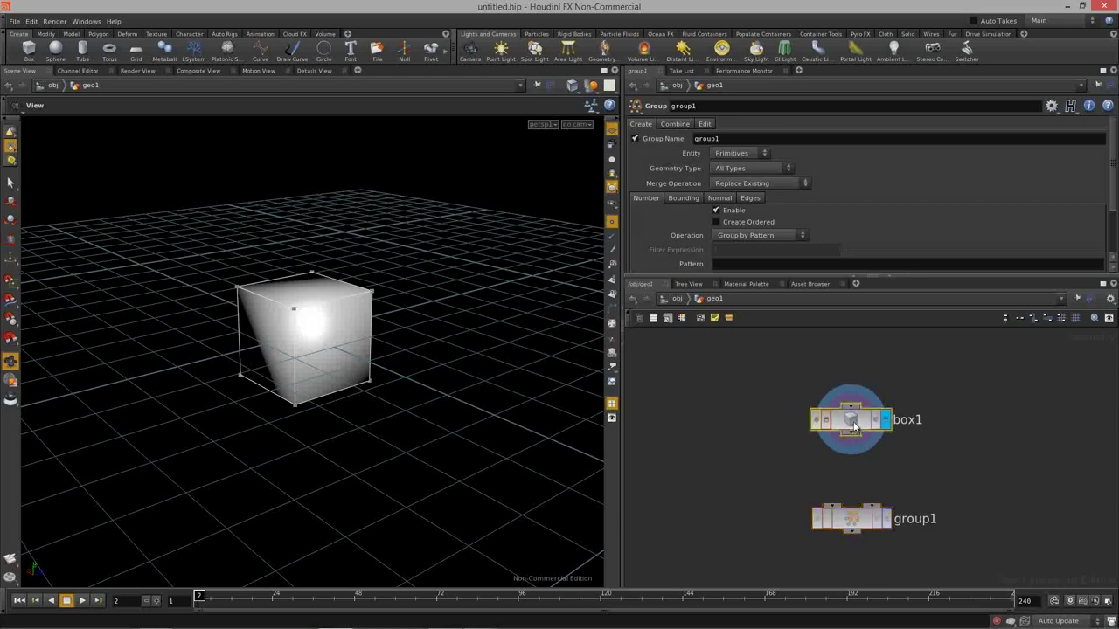
left_click_drag(852, 434, 849, 479)
left_click(885, 484)
left_click(859, 491)
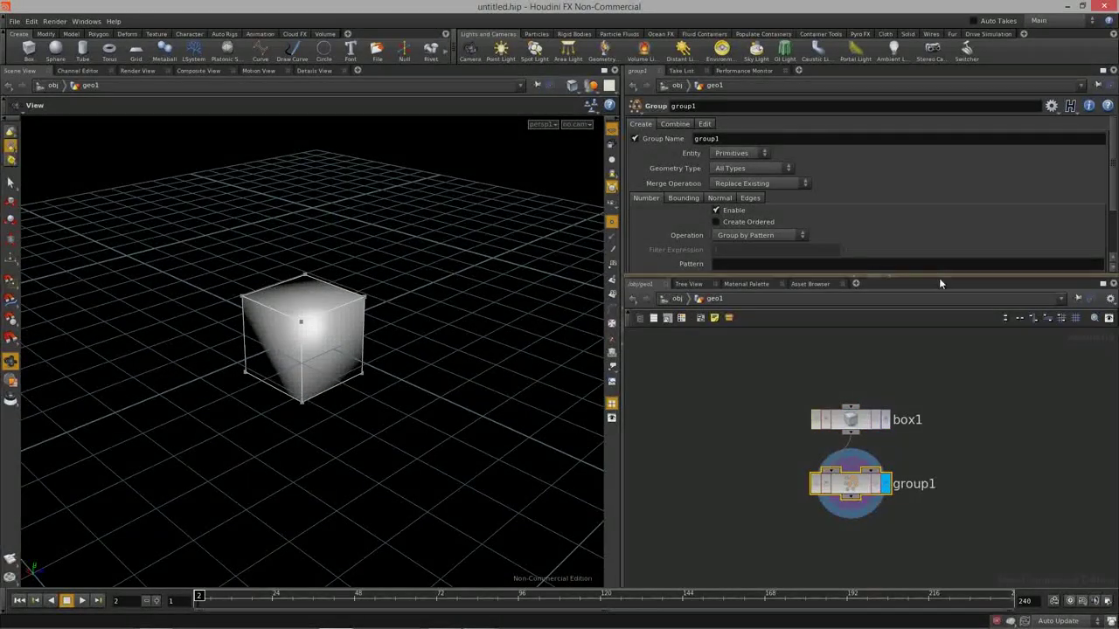
Rename the group node to Group001 in the network
left_click_drag(920, 282, 923, 347)
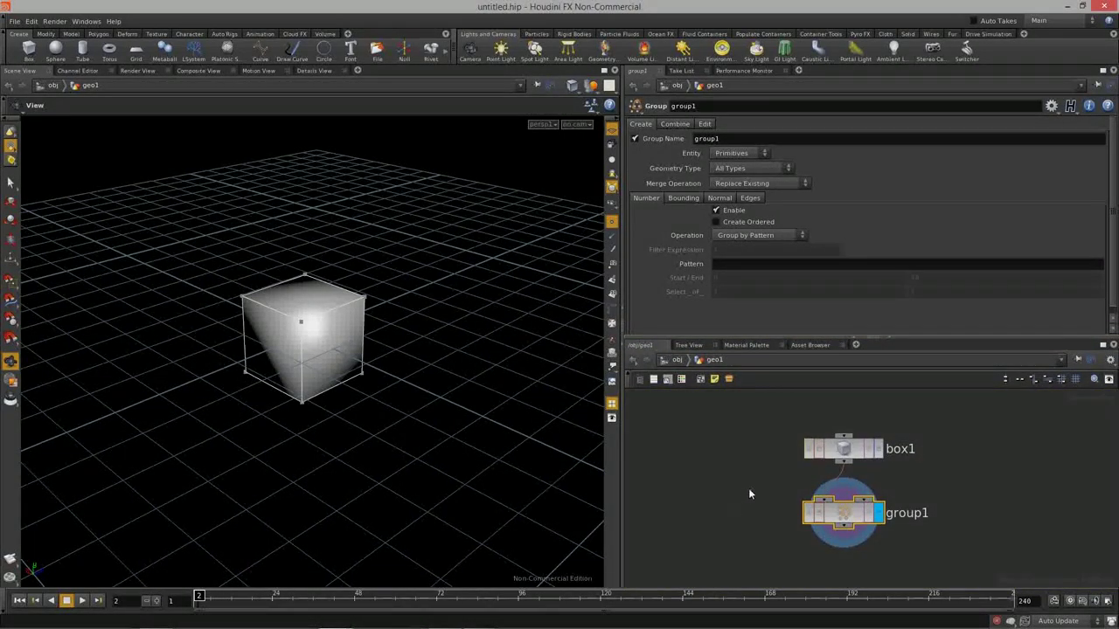
double_click(898, 501)
type("Group001")
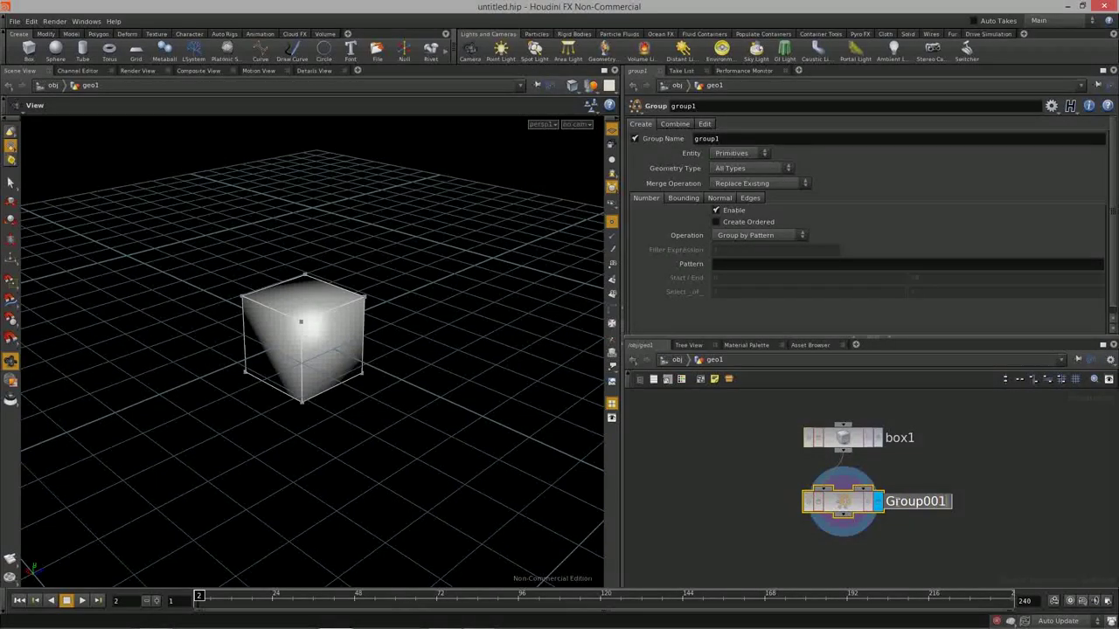
key("Return")
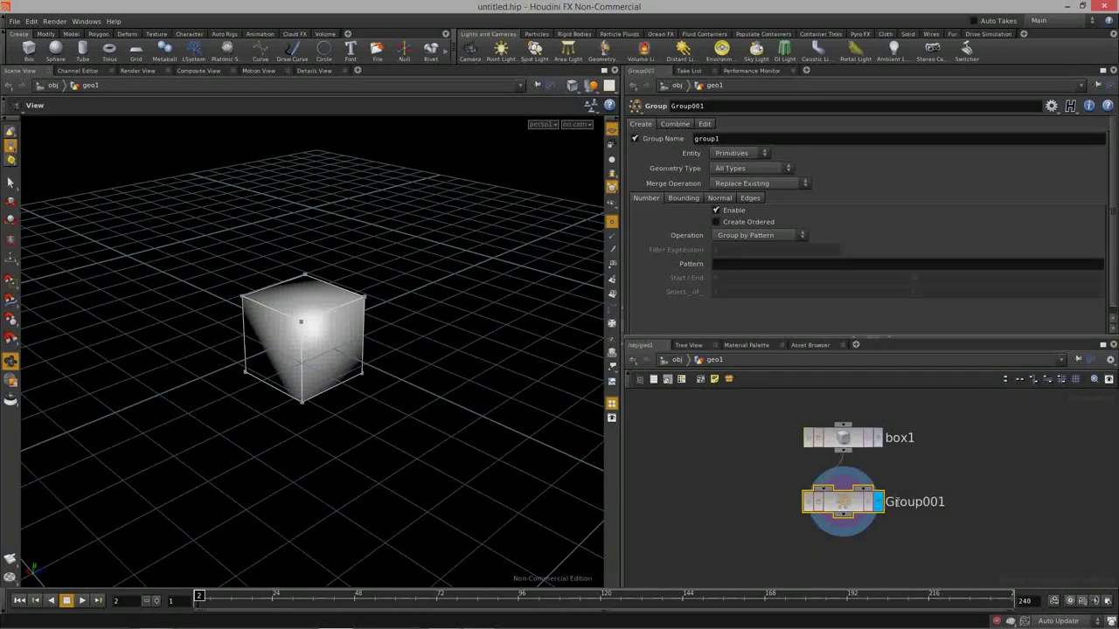
Set the Group Name parameter of Group001 to BoxFace
double_click(723, 138)
key("BackSpace")
type("BoFacex")
left_click_drag(724, 106, 647, 106)
left_click_drag(725, 138, 672, 138)
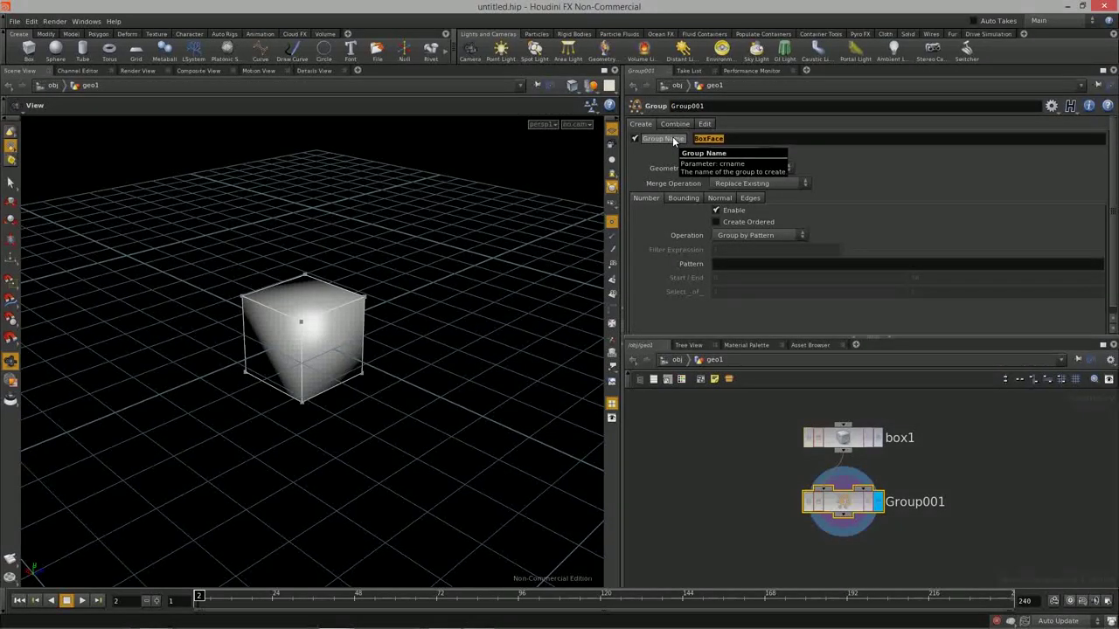
left_click_drag(411, 309, 371, 343)
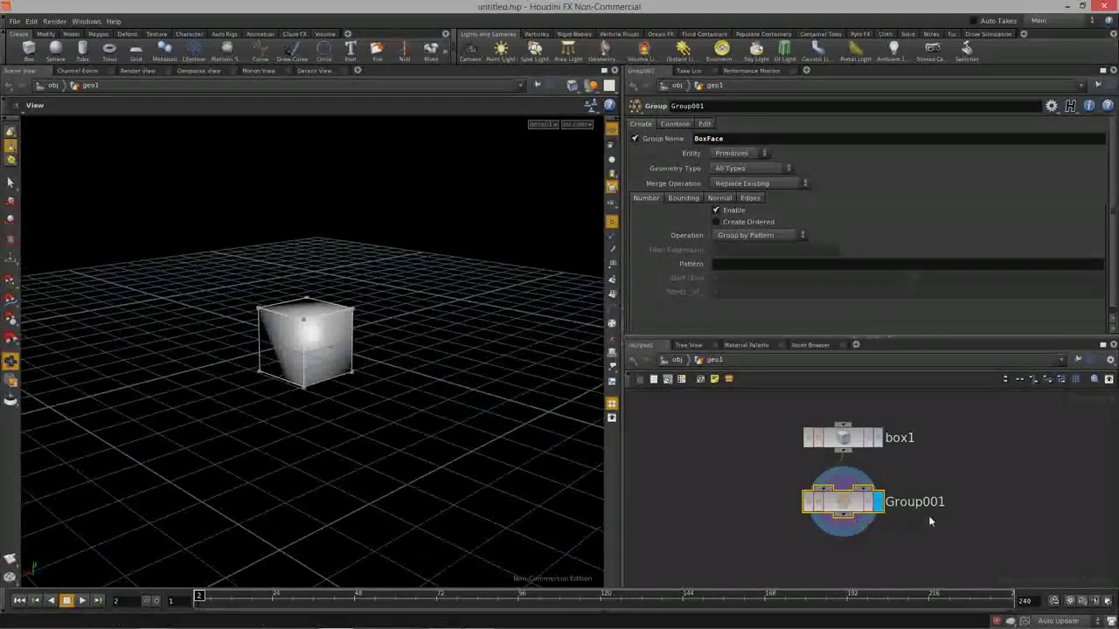
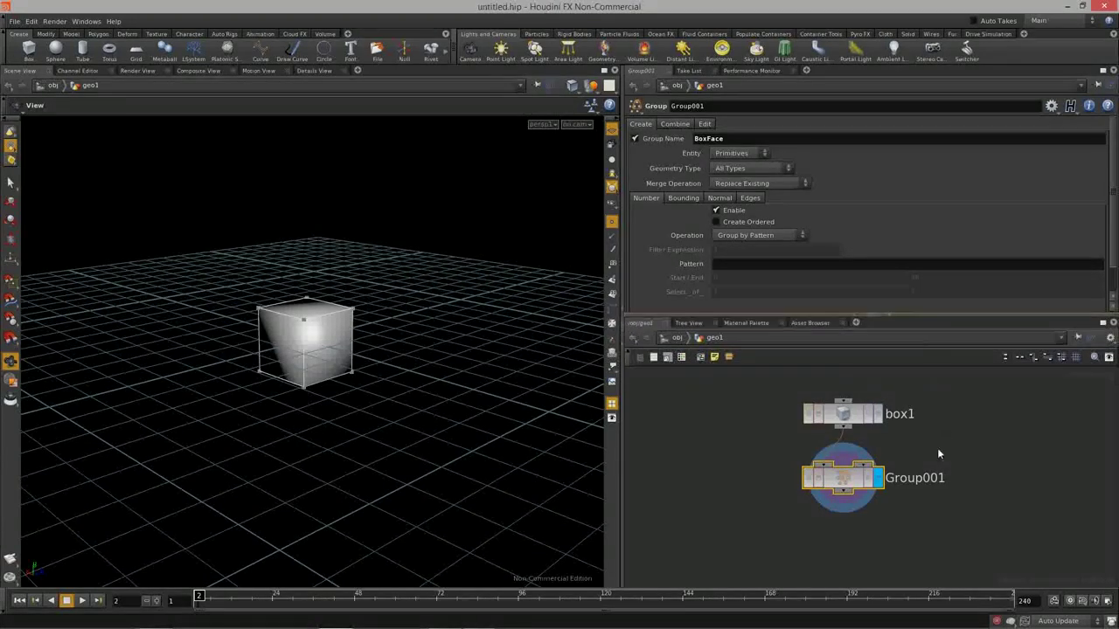
Add a Null node connected below Group001 and set its display flag
key("Tab")
type("Null")
key("Return")
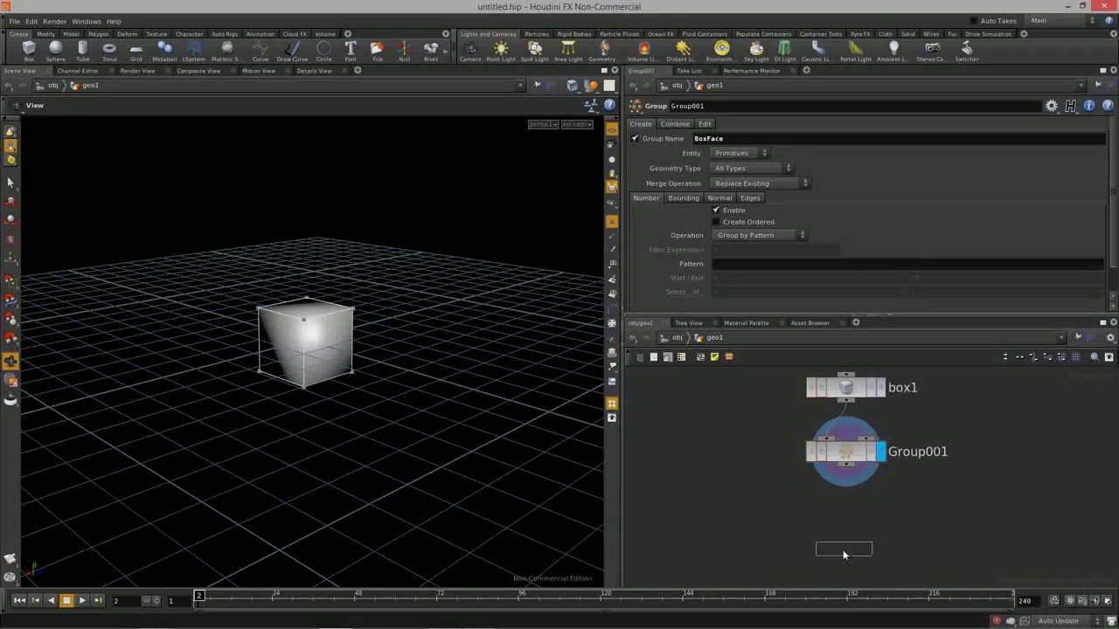
left_click(855, 529)
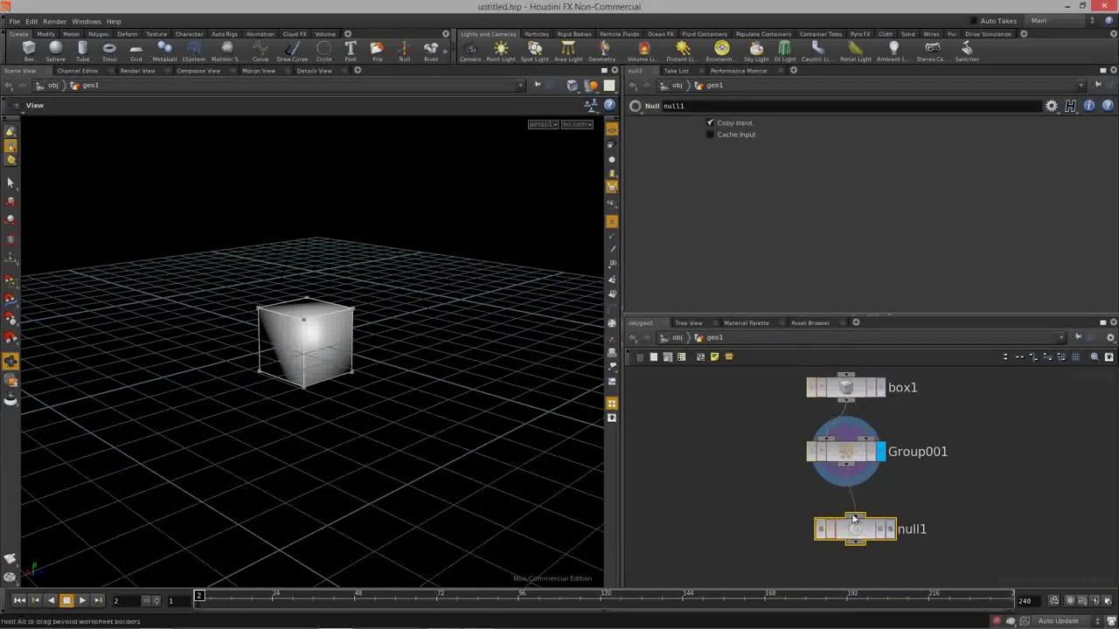
left_click_drag(856, 539, 847, 515)
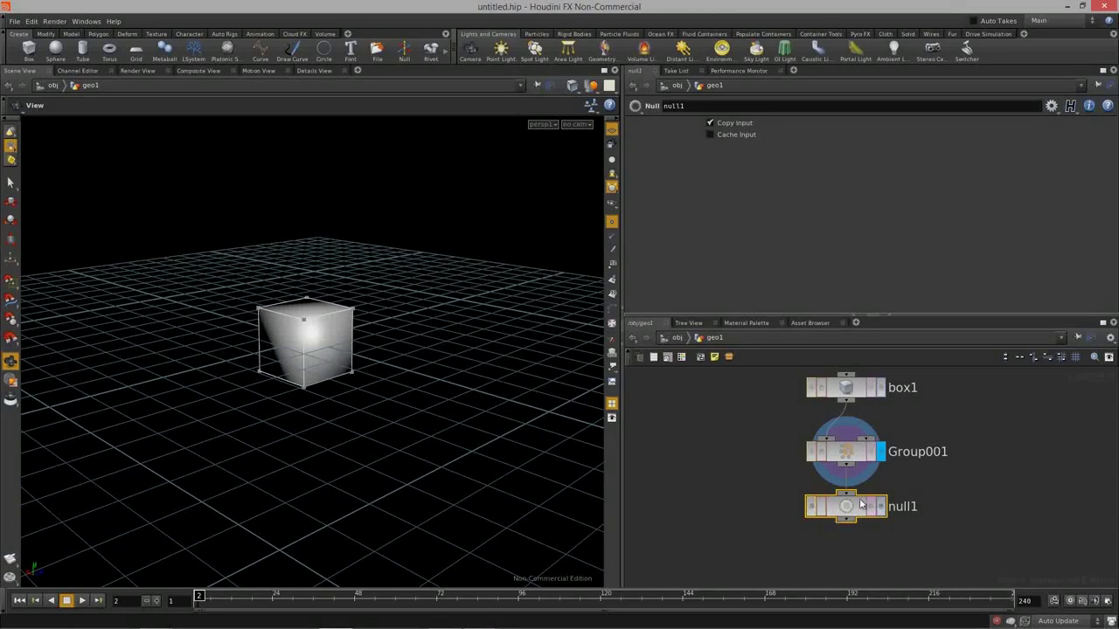
left_click(881, 507)
left_click_drag(845, 516, 845, 501)
Open the node information of null1 to examine its primitive groups
middle_click_drag(883, 514, 894, 489)
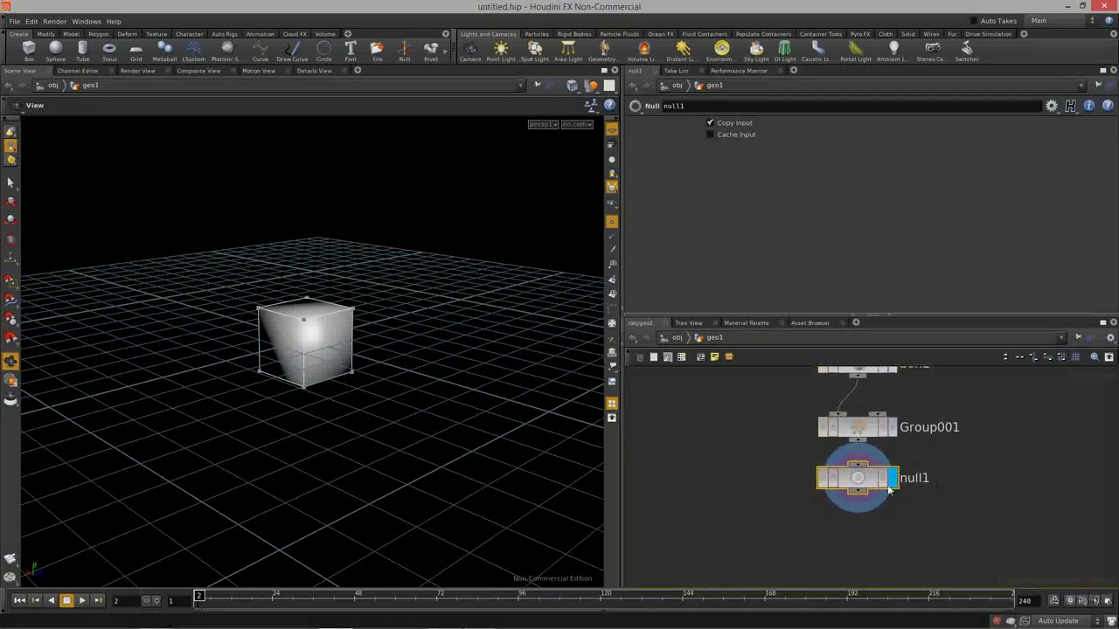
middle_click(863, 482)
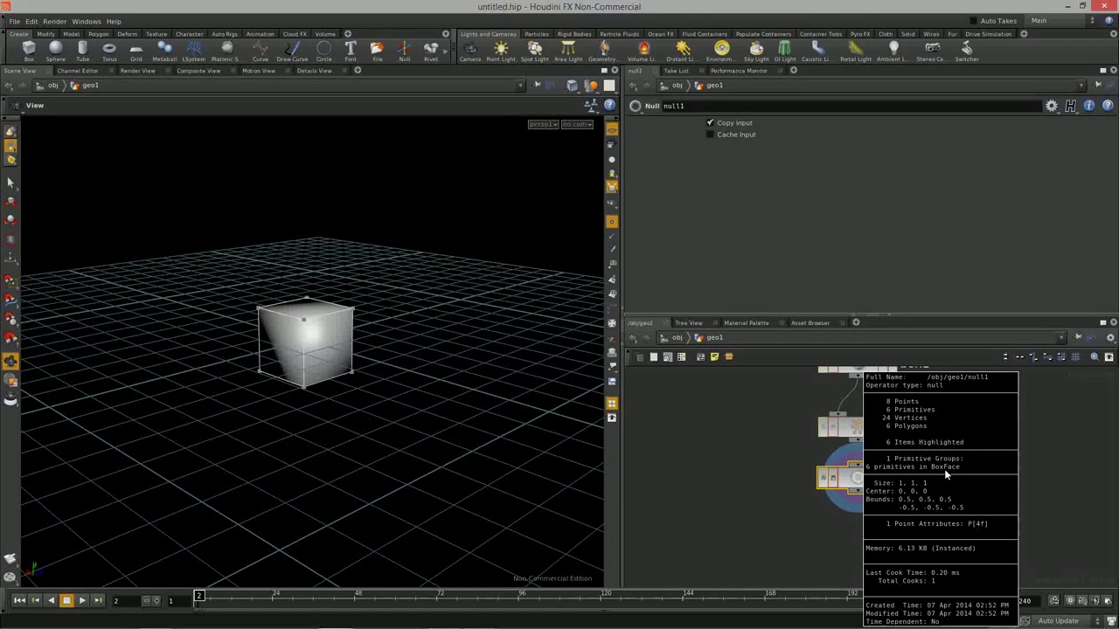
Bypass Group001 temporarily to check its effect on null1's node information, and re-enable the group node
left_click(857, 421)
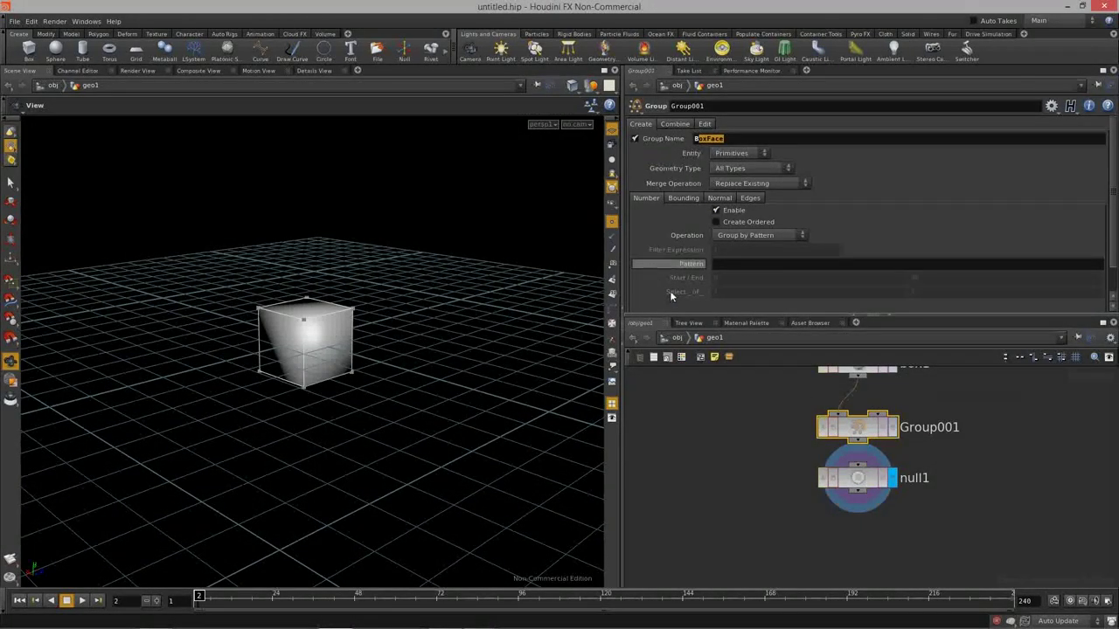
left_click(946, 468)
left_click_drag(847, 428, 821, 422)
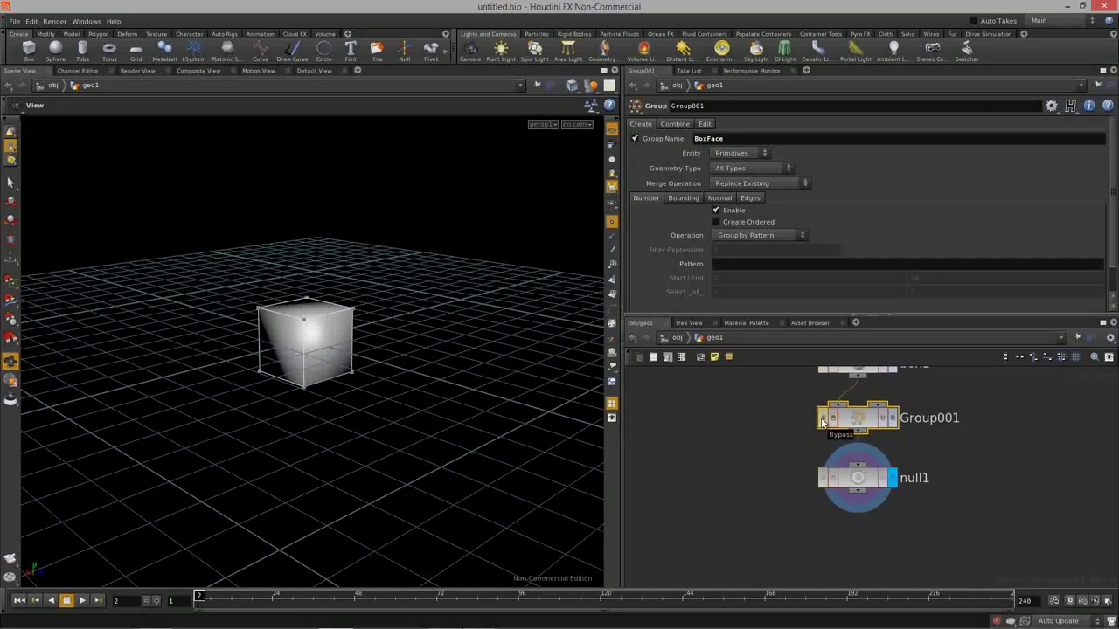
left_click(821, 420)
left_click(854, 489)
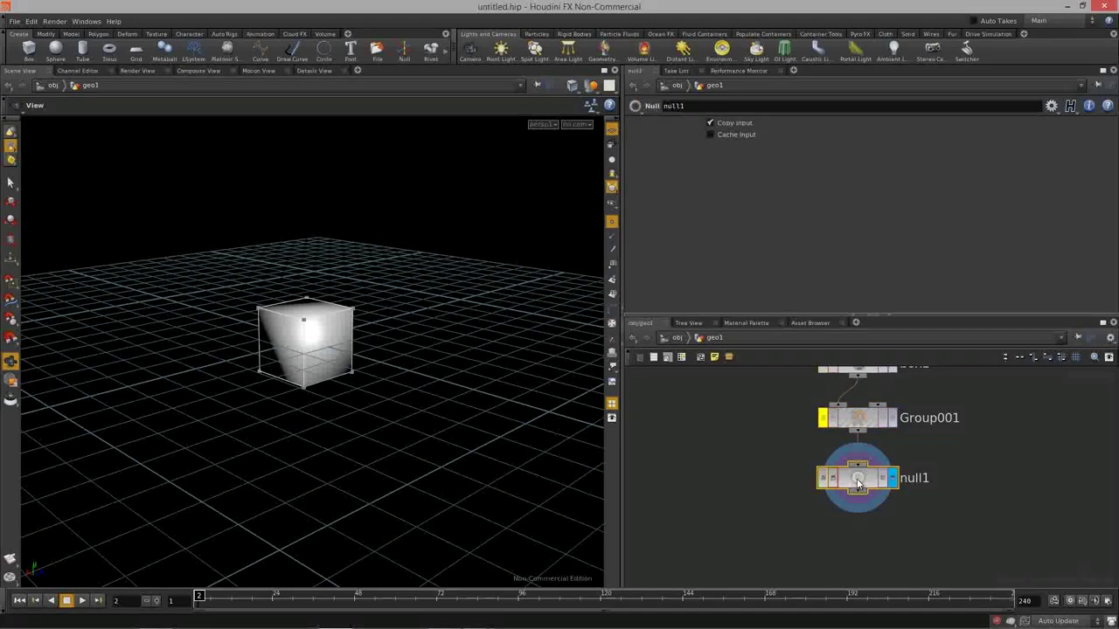
middle_click(890, 481)
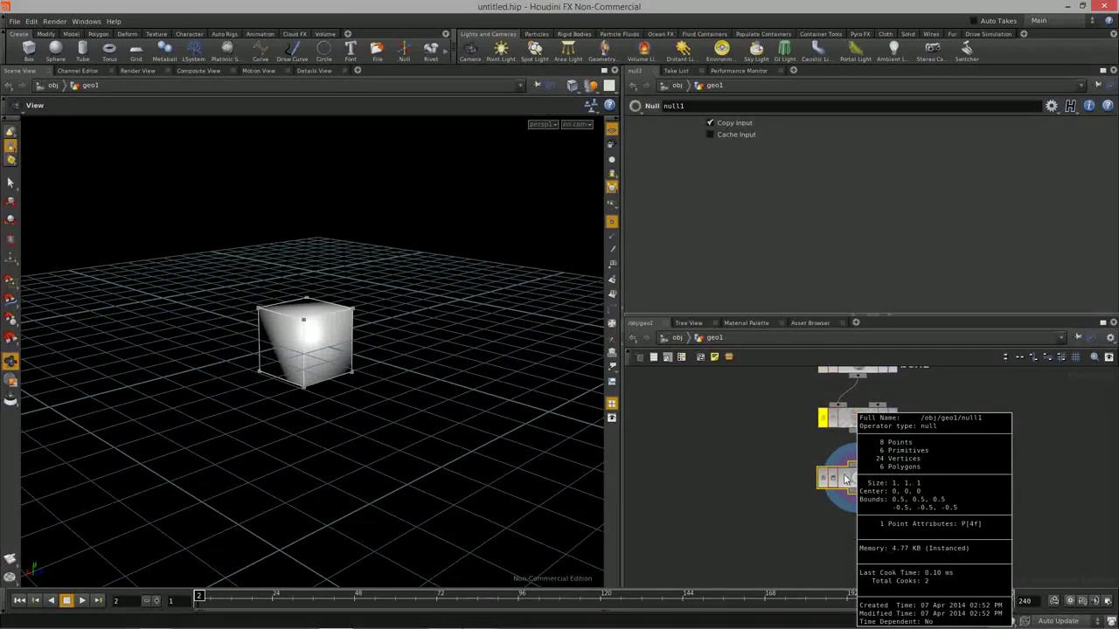
left_click(821, 420)
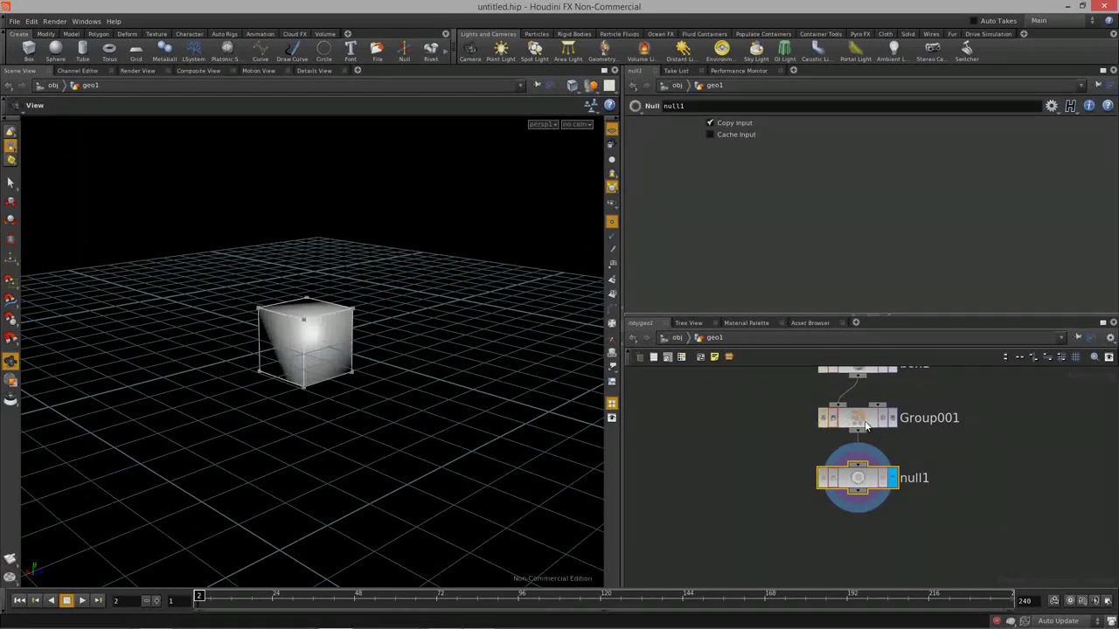
Check the node information of null1 for its primitive groups with Group001 active
left_click(839, 418)
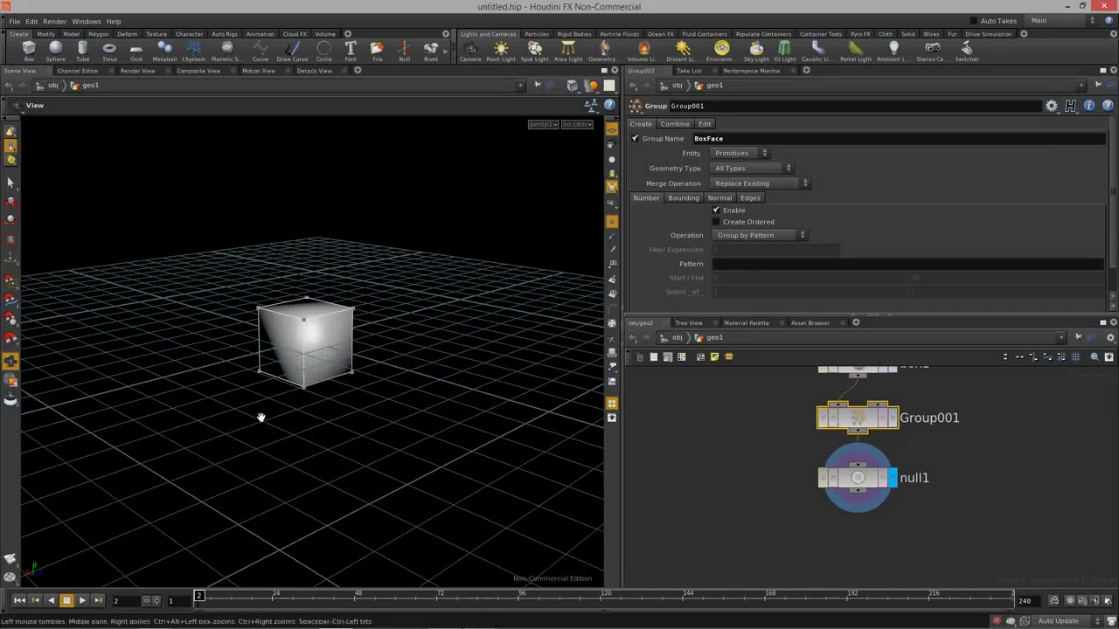
right_click_drag(221, 368, 390, 384)
left_click_drag(390, 384, 381, 367)
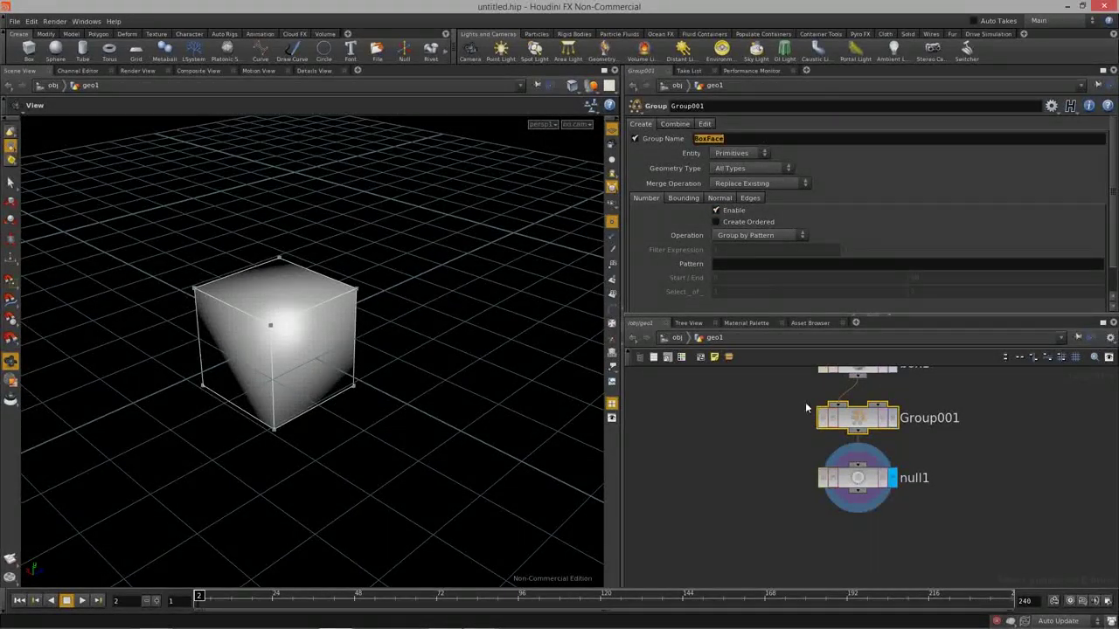
left_click_drag(915, 313, 911, 291)
mouse_move(942, 392)
middle_mouse_down()
mouse_move(943, 437)
mouse_move(941, 414)
middle_mouse_up()
left_click_drag(367, 407, 409, 428)
left_click(826, 501)
middle_click(834, 501)
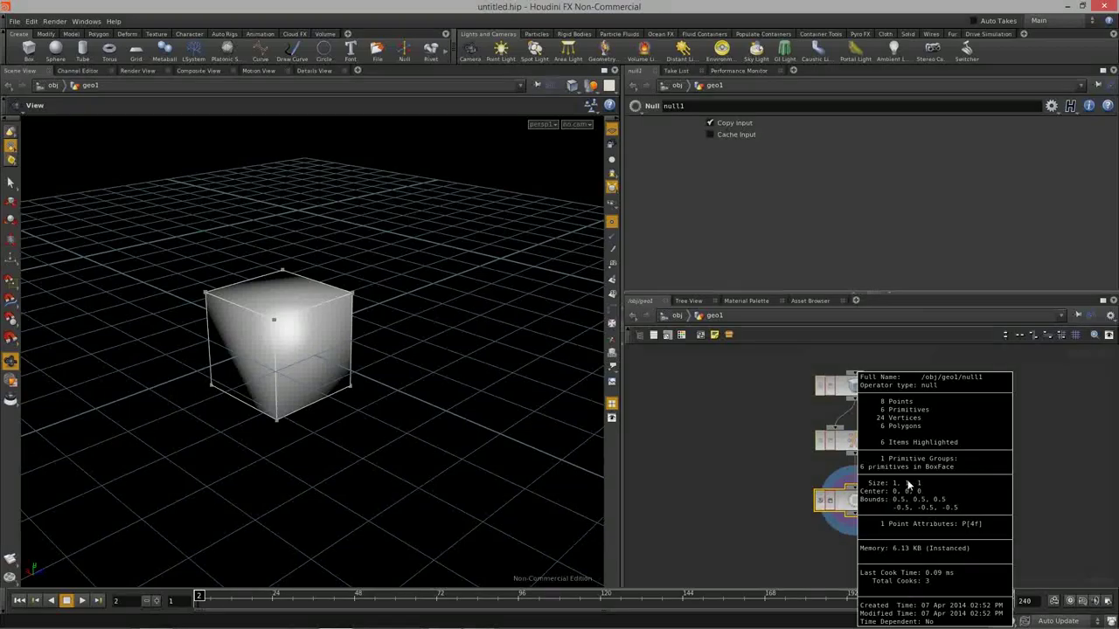
Display primitive numbers on the box, select Group001, and switch the viewport to wireframe to examine the face numbering
left_click_drag(525, 429, 214, 339)
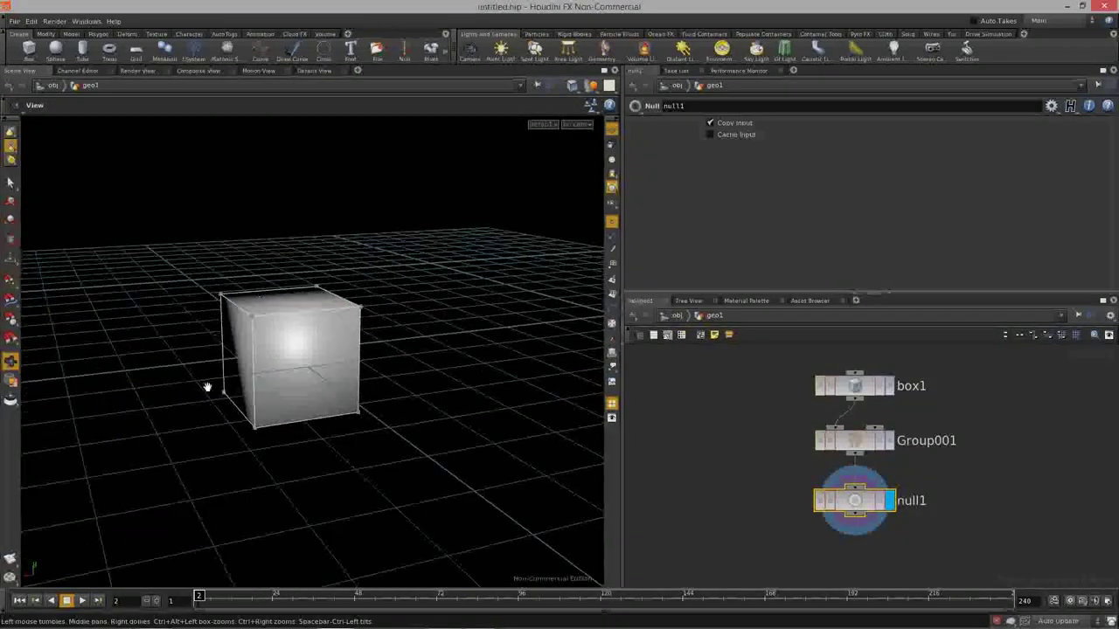
left_click_drag(166, 412, 298, 424)
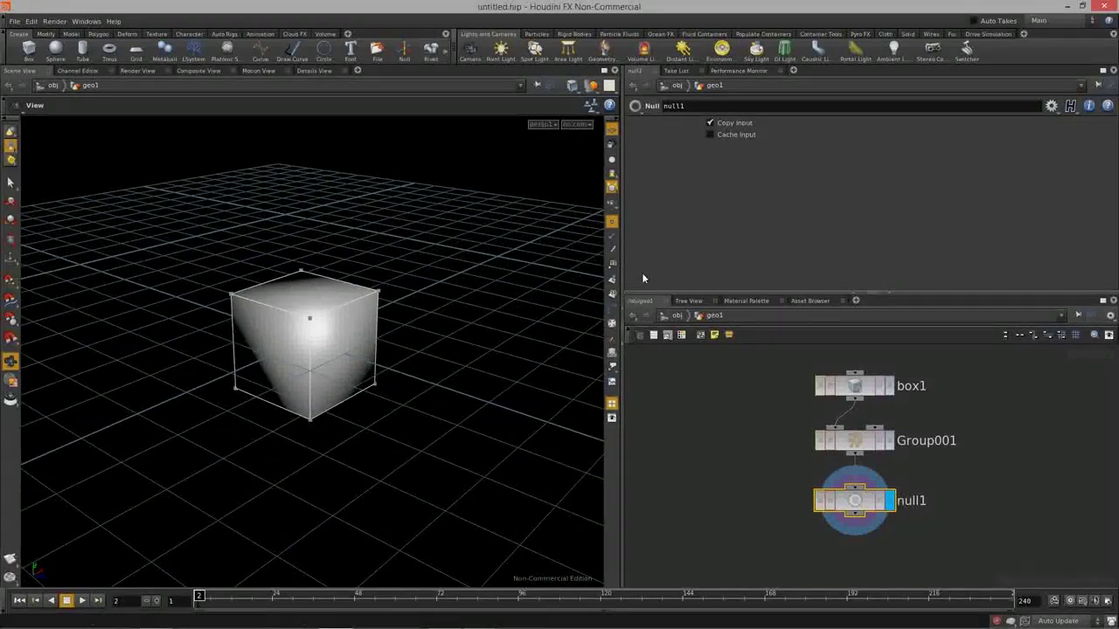
mouse_move(373, 361)
left_mouse_down()
mouse_move(382, 325)
mouse_move(369, 312)
mouse_move(398, 327)
mouse_move(260, 347)
mouse_move(287, 382)
mouse_move(414, 350)
mouse_move(385, 358)
left_mouse_up()
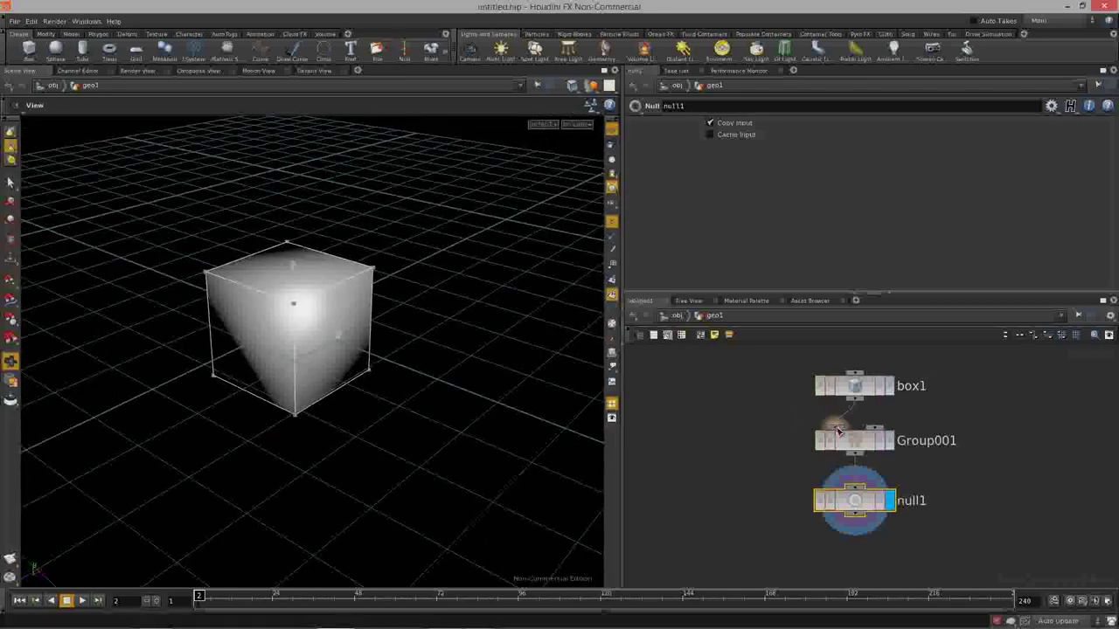
left_click(860, 448)
double_click(752, 138)
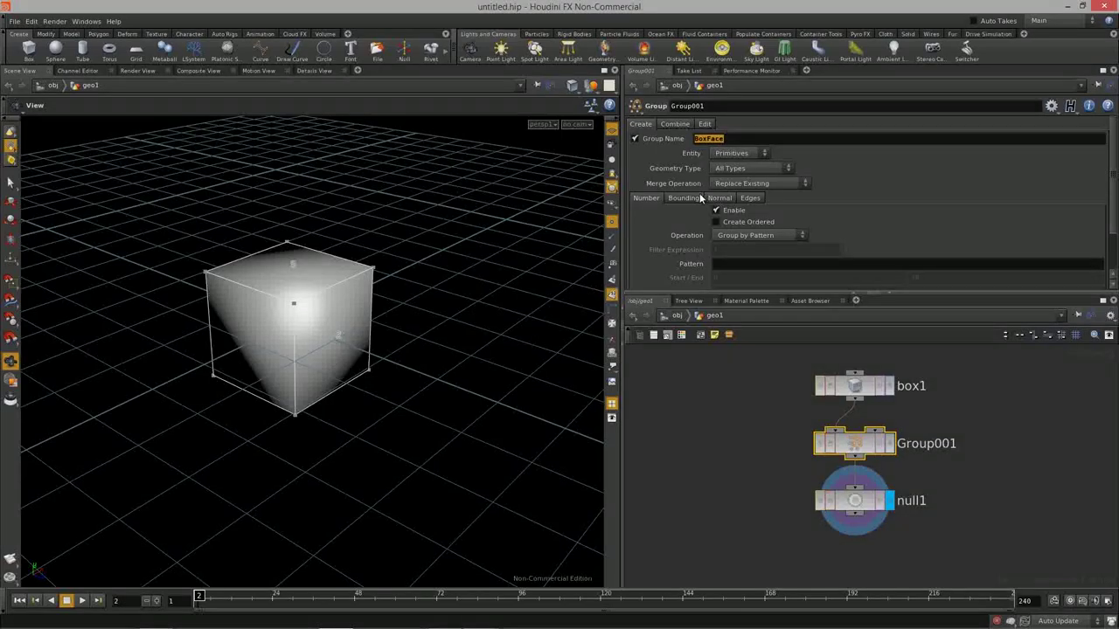
mouse_move(242, 379)
left_mouse_down()
mouse_move(200, 358)
mouse_move(315, 405)
mouse_move(287, 403)
mouse_move(332, 404)
mouse_move(282, 412)
mouse_move(259, 324)
left_mouse_up()
key("w")
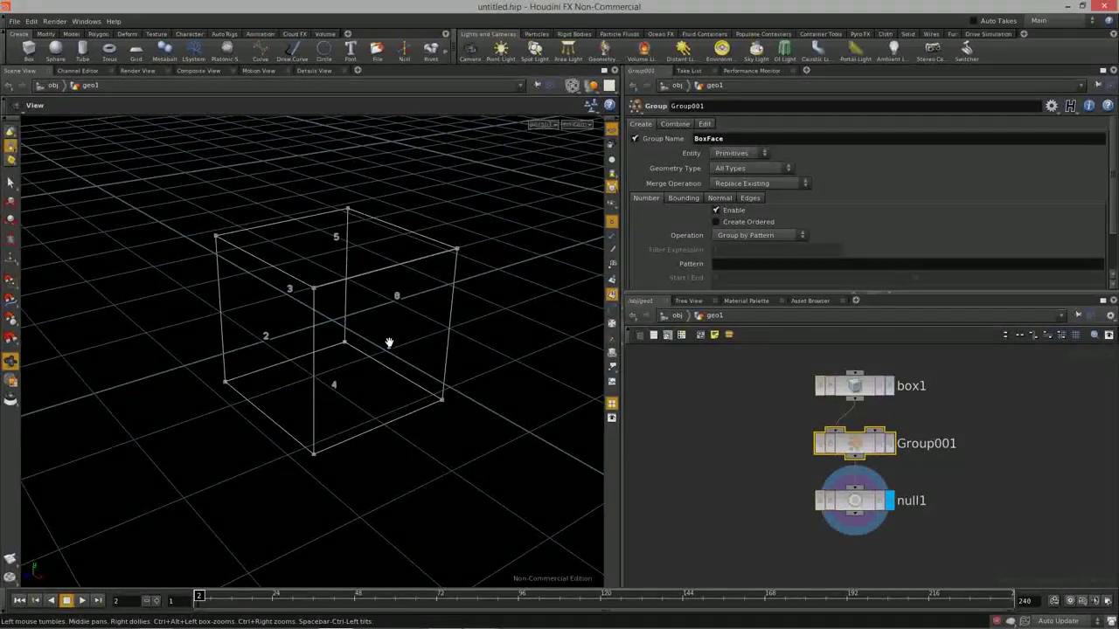
mouse_move(364, 381)
left_mouse_down()
mouse_move(390, 370)
mouse_move(365, 362)
left_mouse_up()
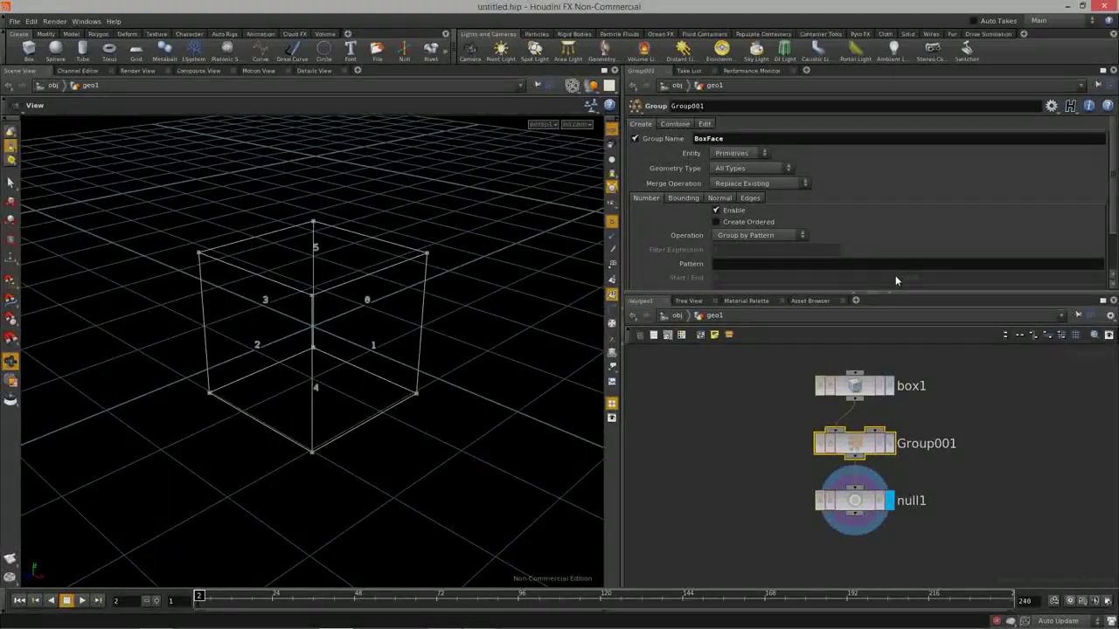
Review the Group001 parameters and the available Geometry Type options, keeping All Types
scroll(784, 262, "down", 2)
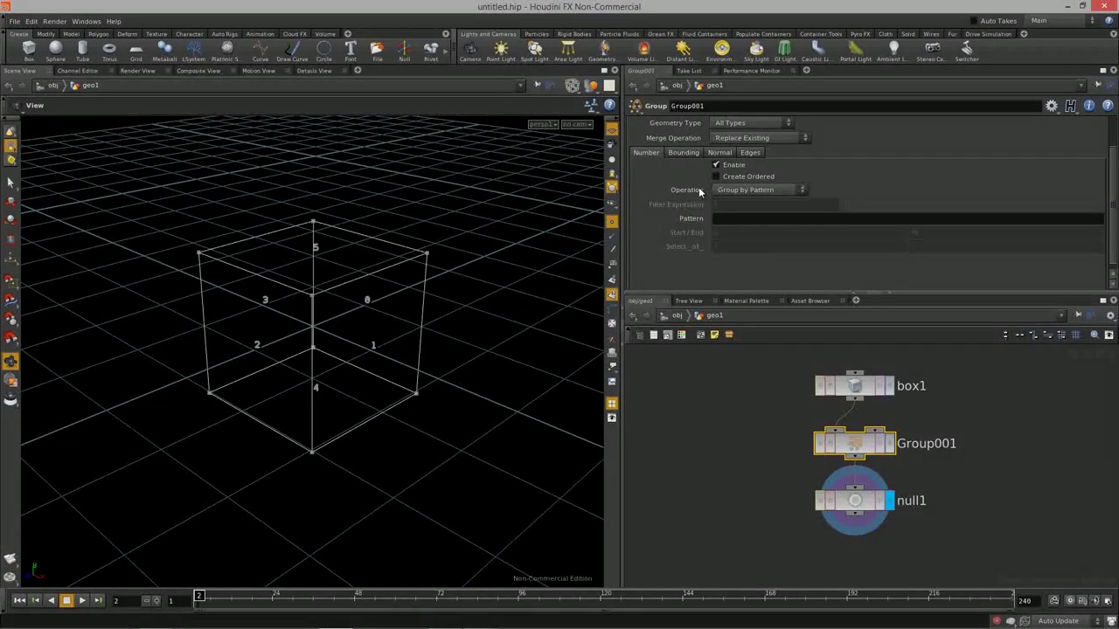
scroll(703, 187, "up", 2)
left_click(732, 147)
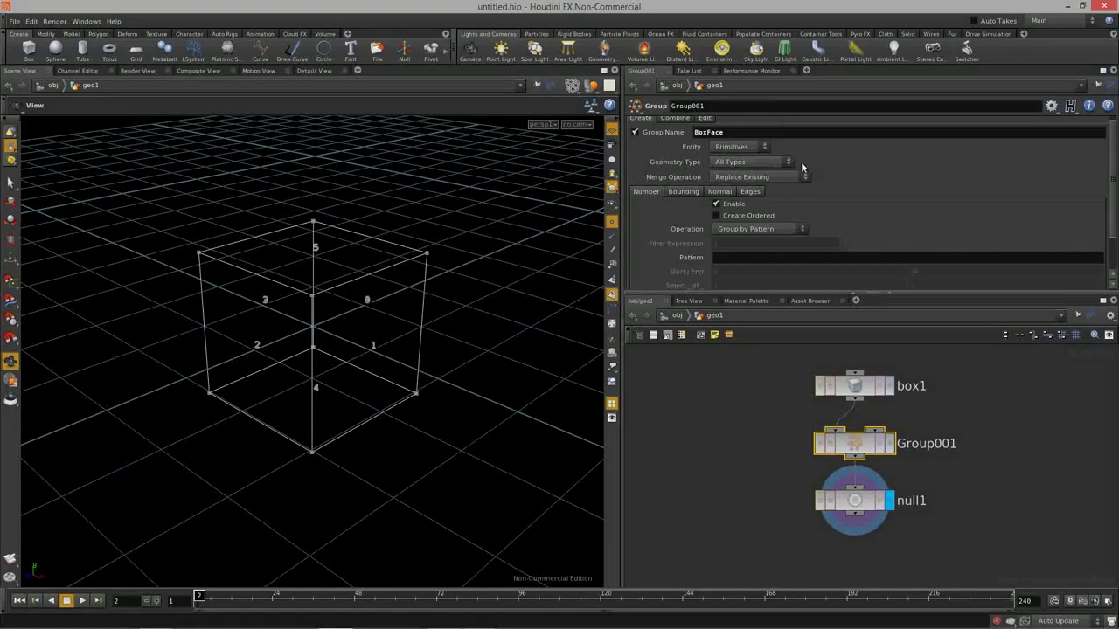
scroll(867, 204, "up", 1)
left_click(756, 168)
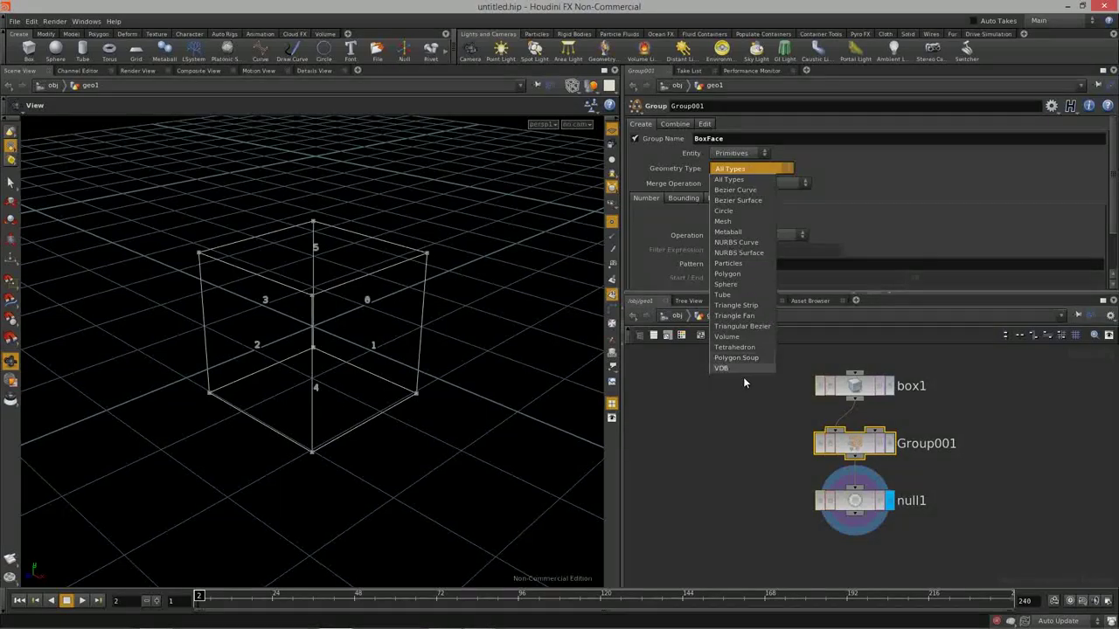
left_click(747, 172)
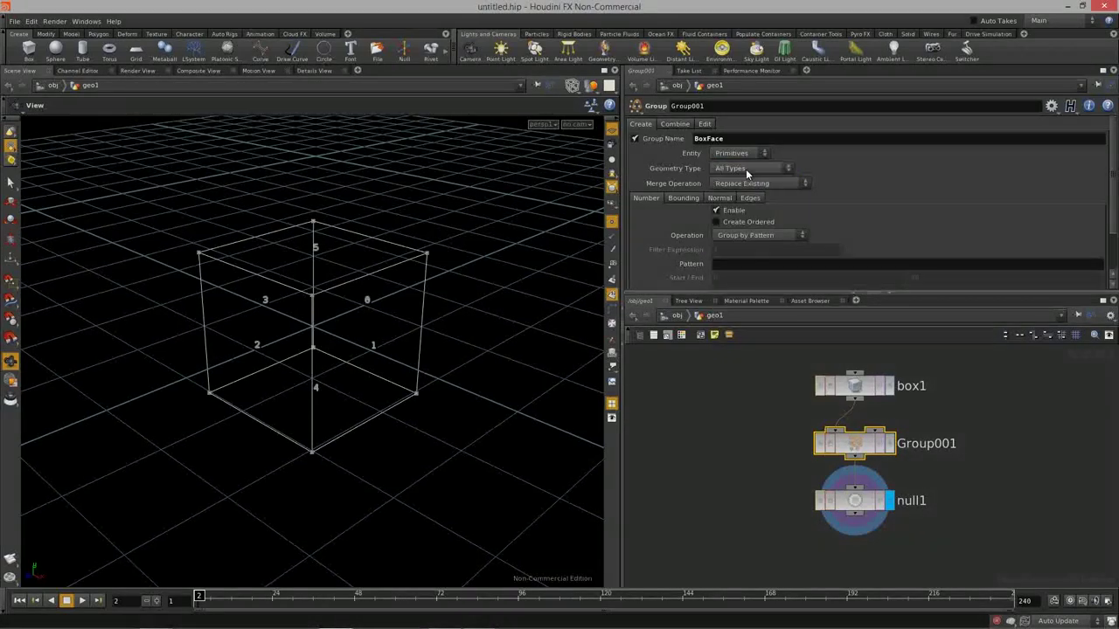
Set the Pattern of Group001 to 1 2 and return the viewport to shaded display
left_click_drag(429, 320, 400, 300)
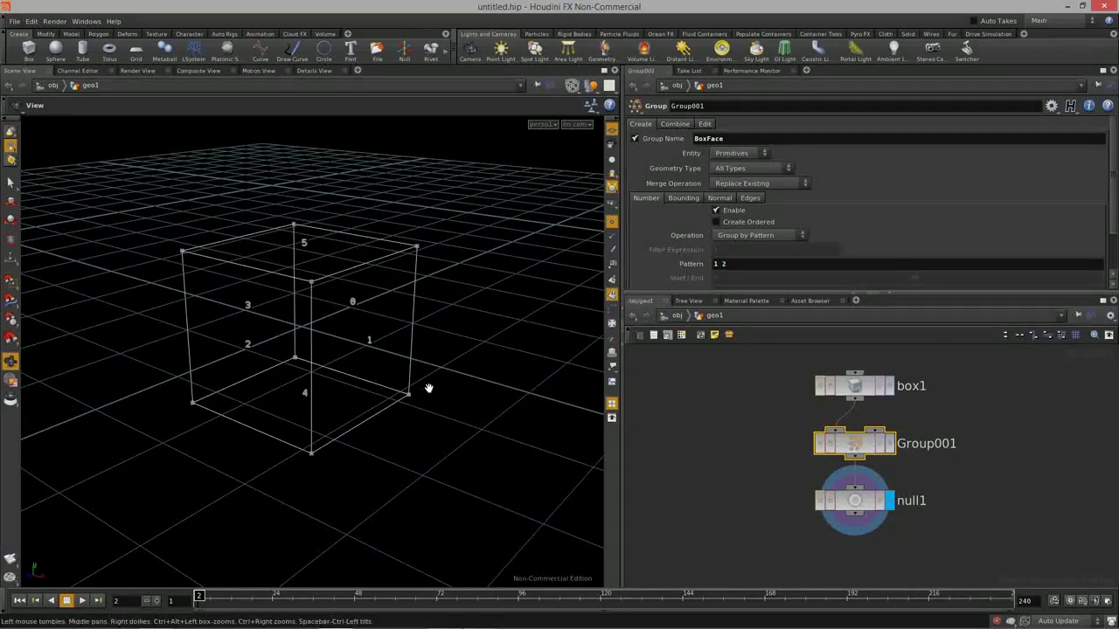
scroll(429, 390, "down", 1)
left_click(888, 443)
mouse_move(419, 363)
left_mouse_down()
mouse_move(377, 388)
mouse_move(399, 382)
left_mouse_up()
key("w")
left_click_drag(288, 421, 332, 298)
Display null1 and open its node information to check how many primitives BoxFace contains
scroll(256, 362, "down", 1)
left_click(888, 501)
middle_click(868, 500)
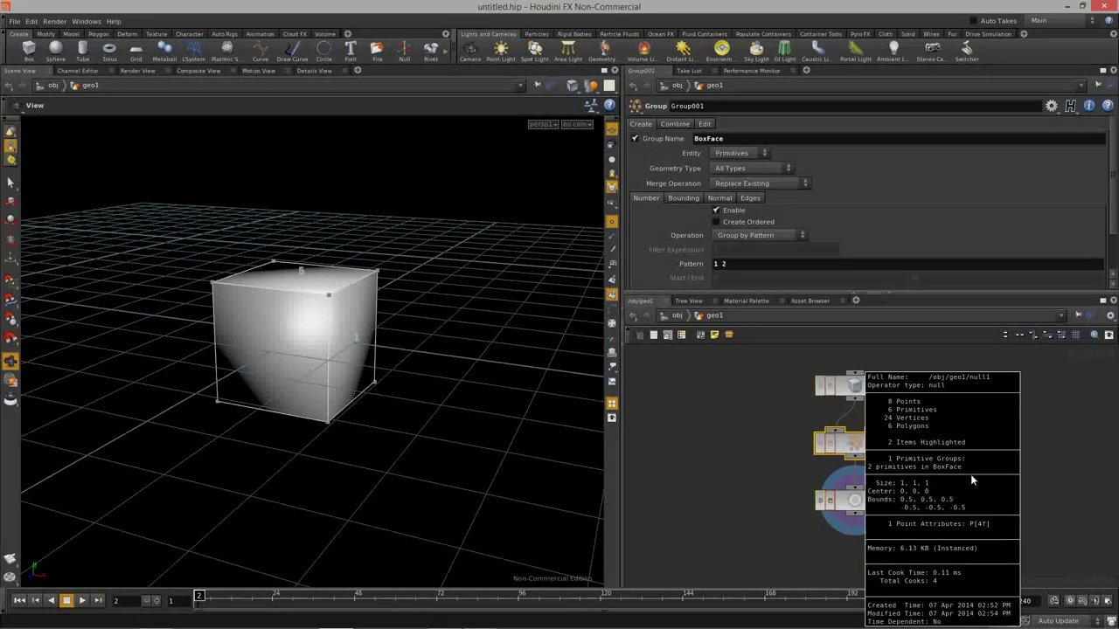
mouse_move(395, 374)
left_mouse_down()
mouse_move(385, 366)
mouse_move(420, 368)
mouse_move(404, 382)
left_mouse_up()
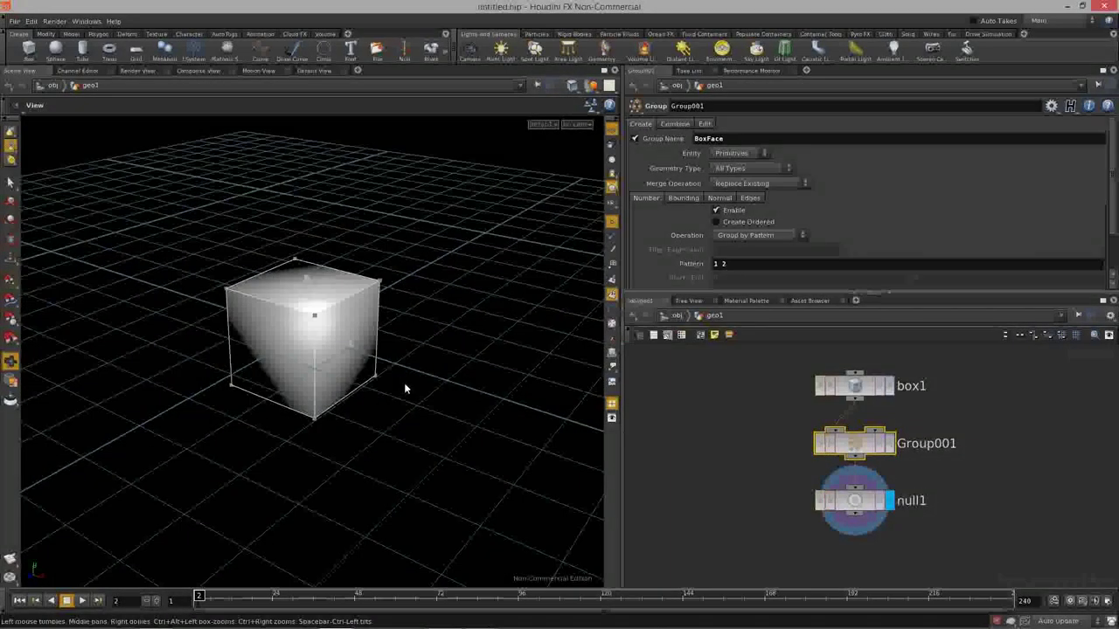
key("Return")
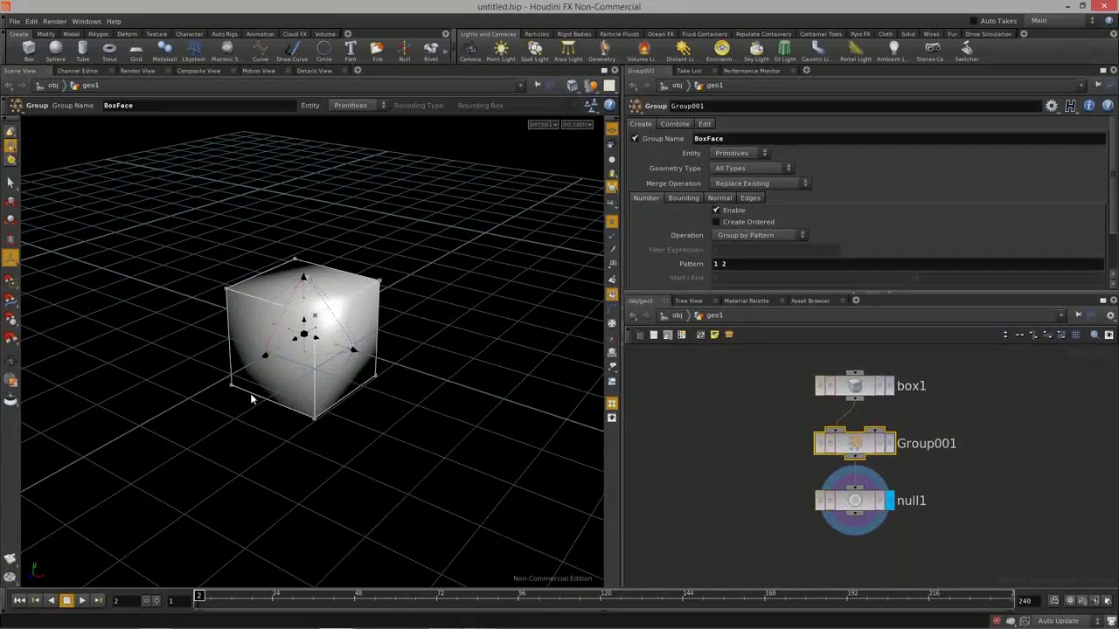
key("Escape")
left_click_drag(257, 393, 487, 412)
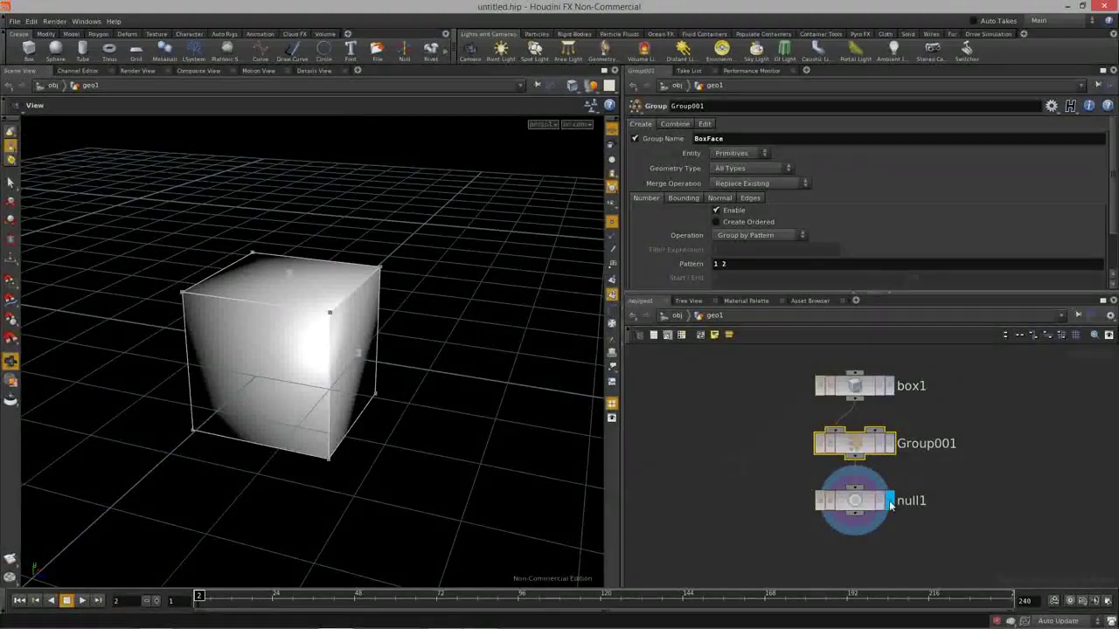
left_click(854, 500)
left_click_drag(405, 344, 266, 374)
mouse_move(333, 384)
left_mouse_down()
mouse_move(230, 375)
mouse_move(265, 365)
mouse_move(326, 382)
mouse_move(272, 409)
mouse_move(341, 384)
left_mouse_up()
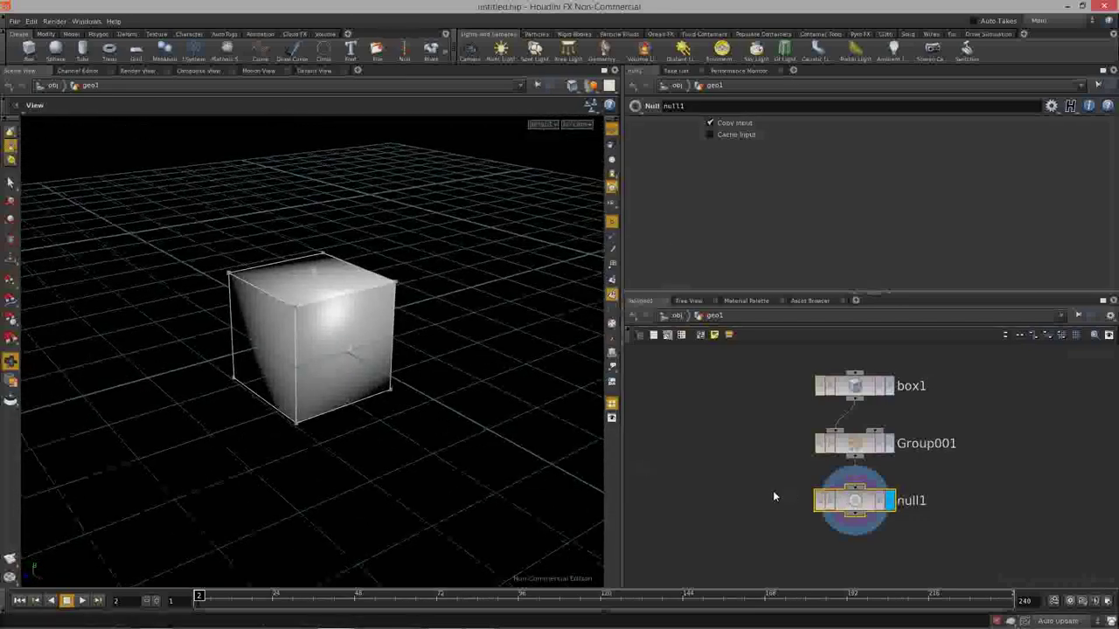
Add a PolyExtrude node connected below null1 and set its display flag
left_click(857, 429)
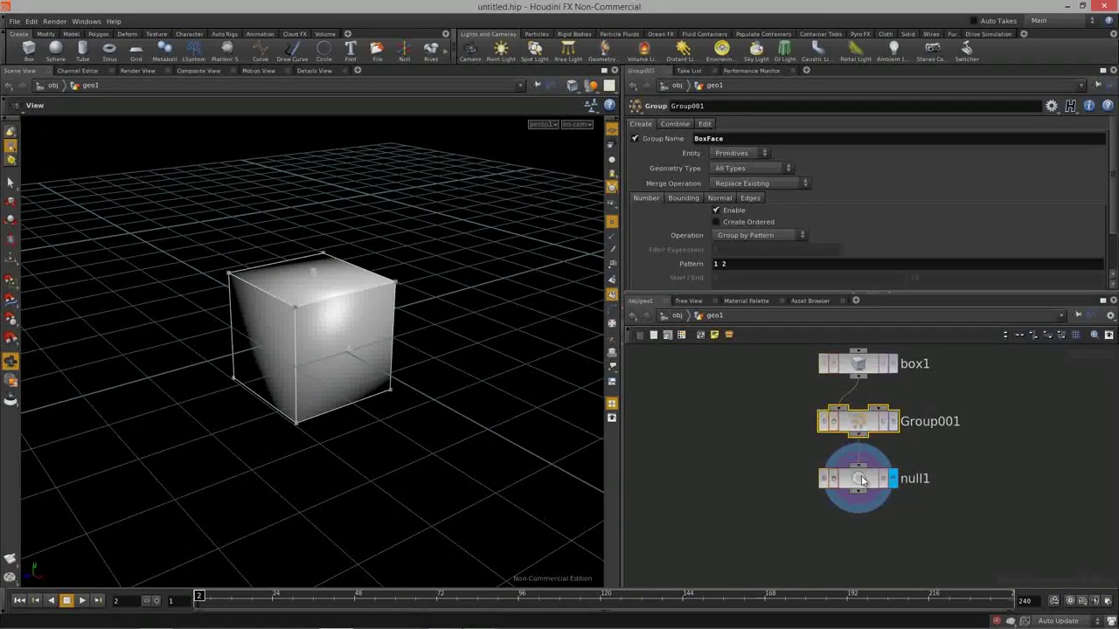
key("Tab")
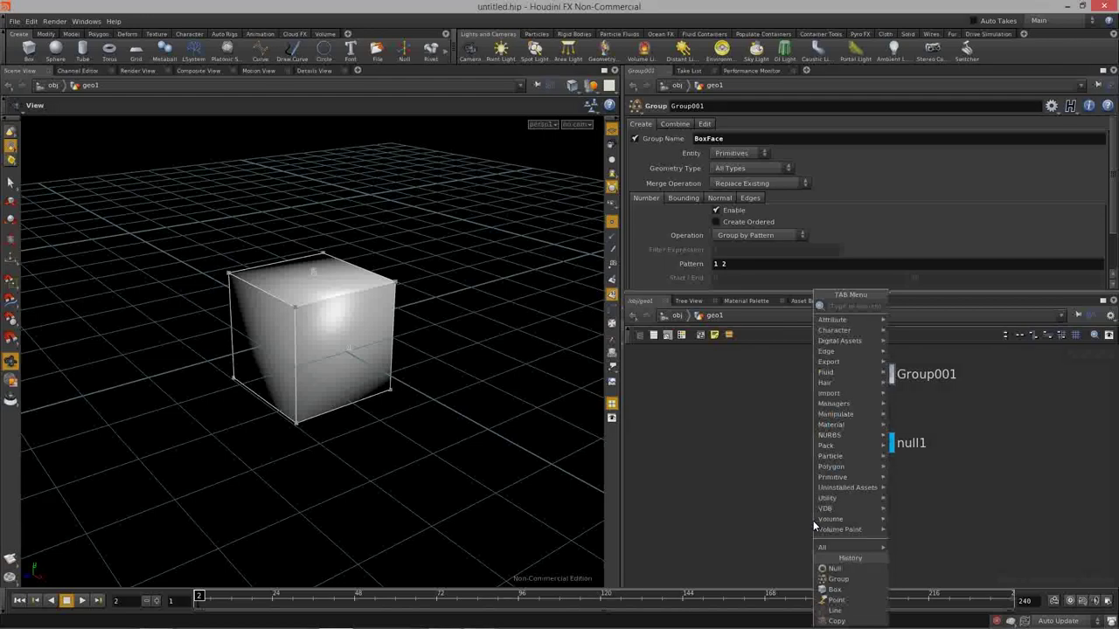
mouse_move(823, 521)
type("pol")
left_click(911, 349)
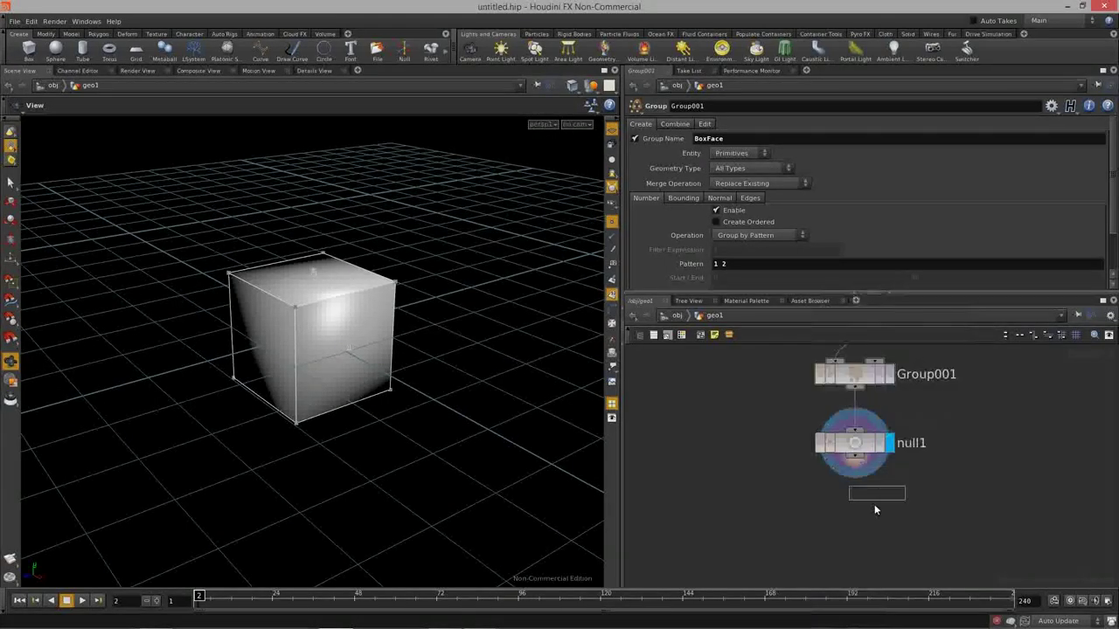
left_click(857, 515)
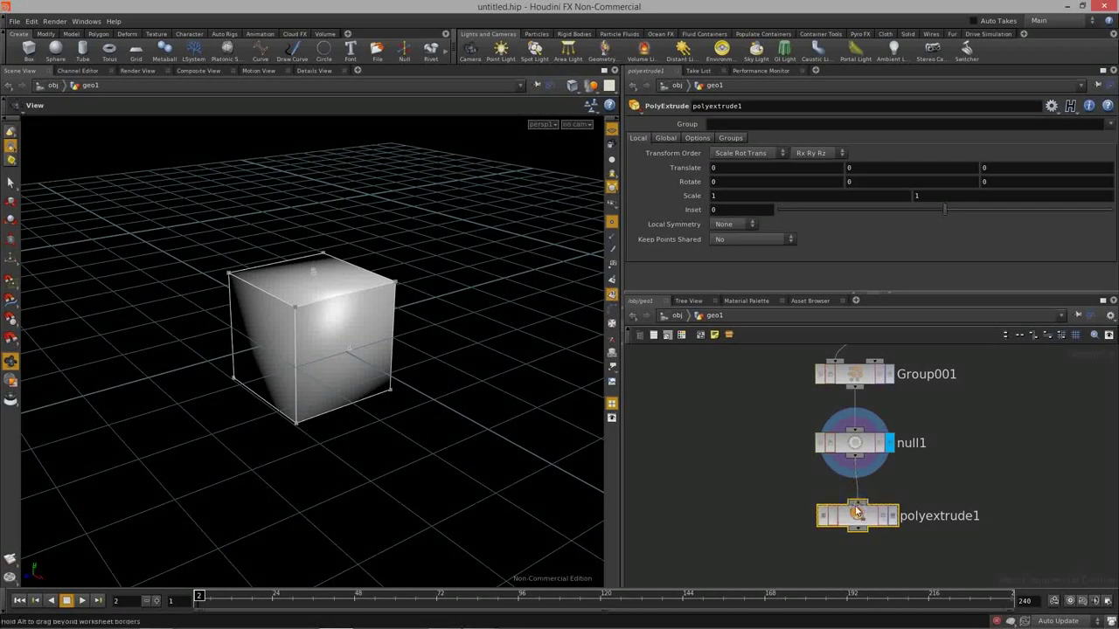
left_click_drag(858, 513, 856, 505)
left_click(890, 508)
left_click_drag(244, 343, 372, 301)
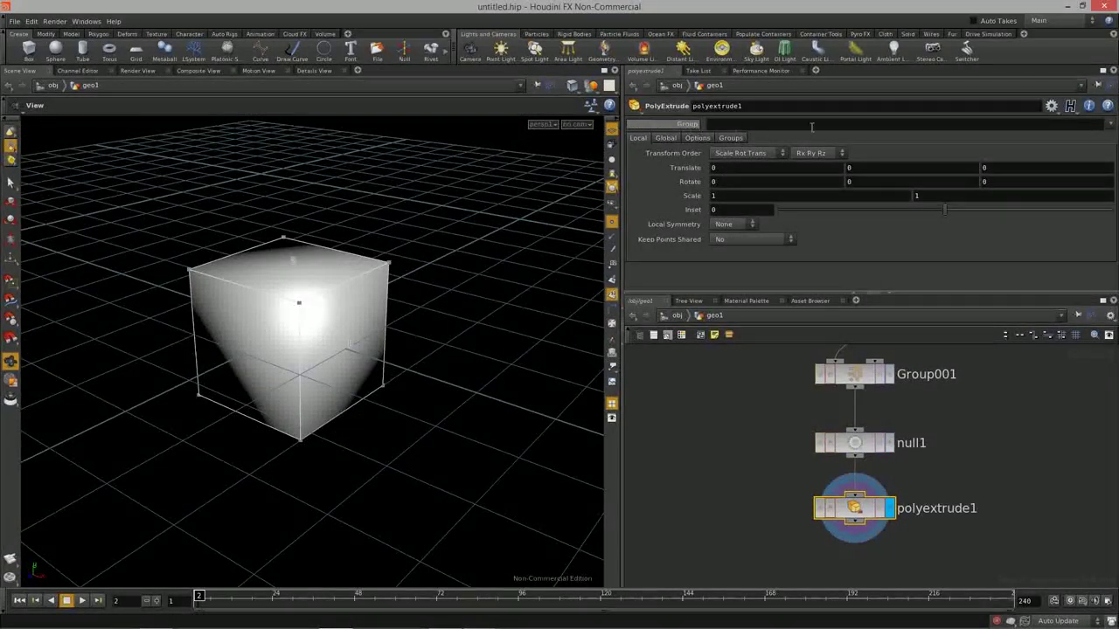
Restrict polyextrude1 to the BoxFace group
left_click(1110, 125)
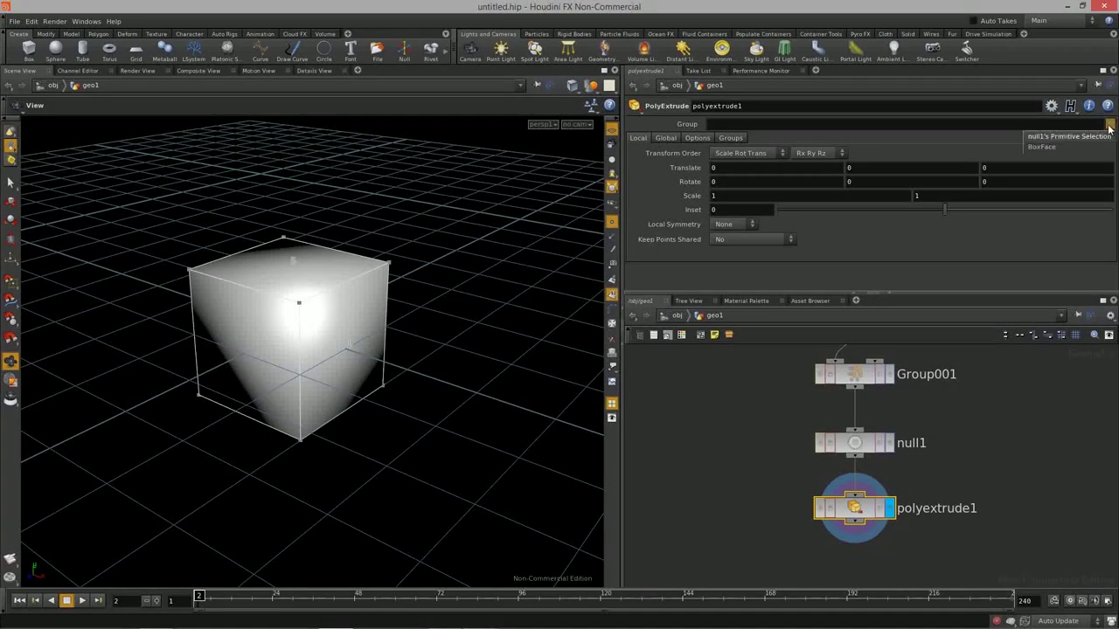
left_click(1046, 146)
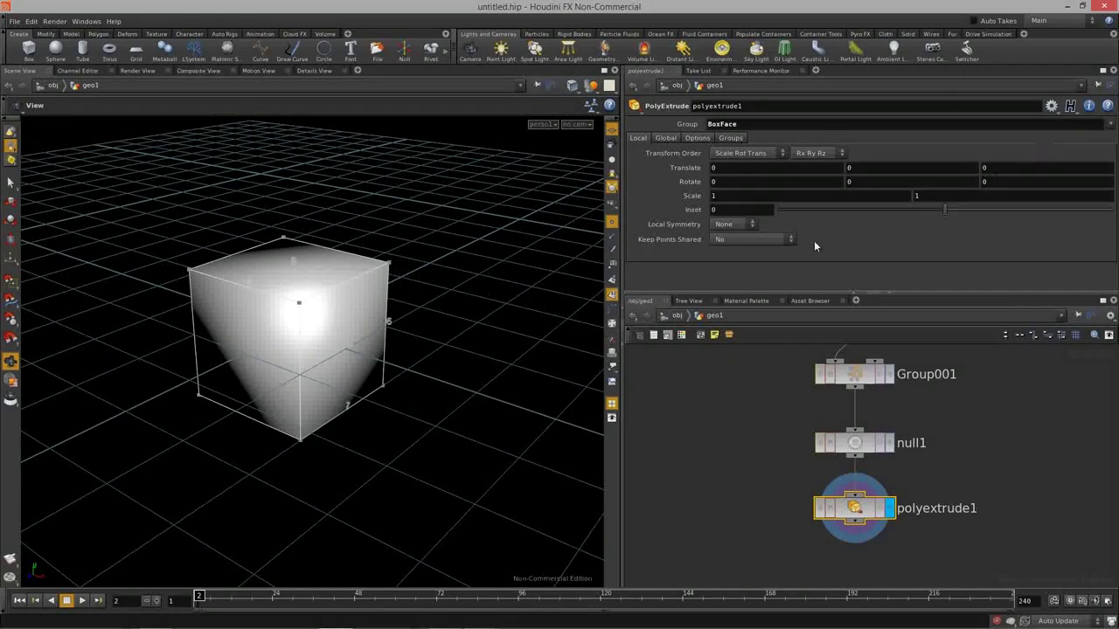
scroll(475, 288, "down", 1)
Set the local Inset of polyextrude1 to about -0.11 for the BoxFace faces
left_click_drag(474, 288, 376, 318)
left_click_drag(949, 210, 925, 212)
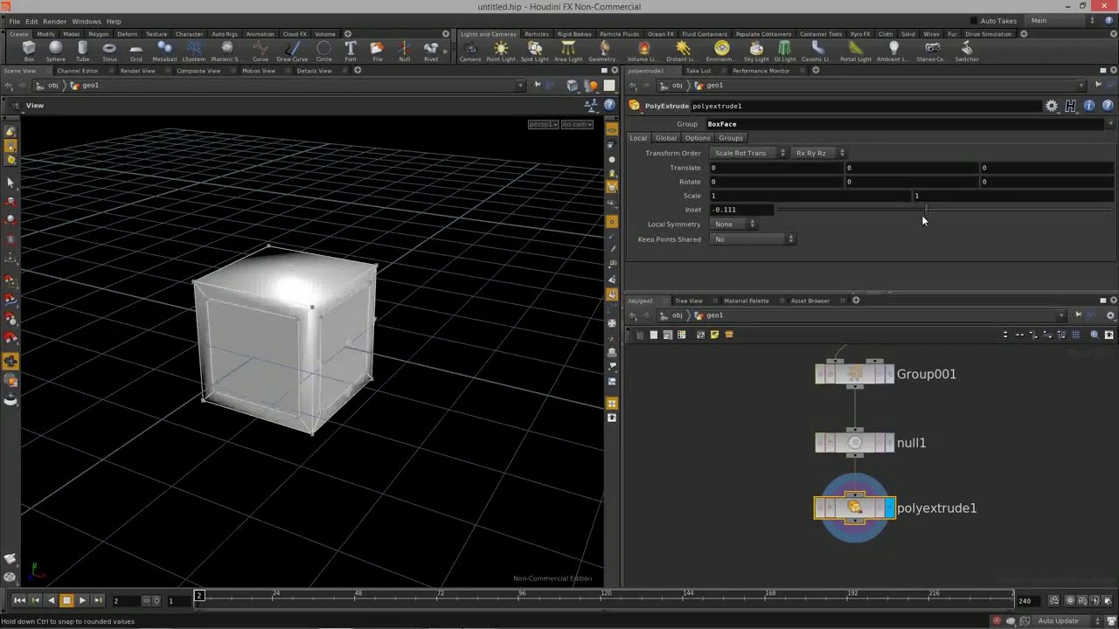
left_click_drag(237, 357, 336, 367)
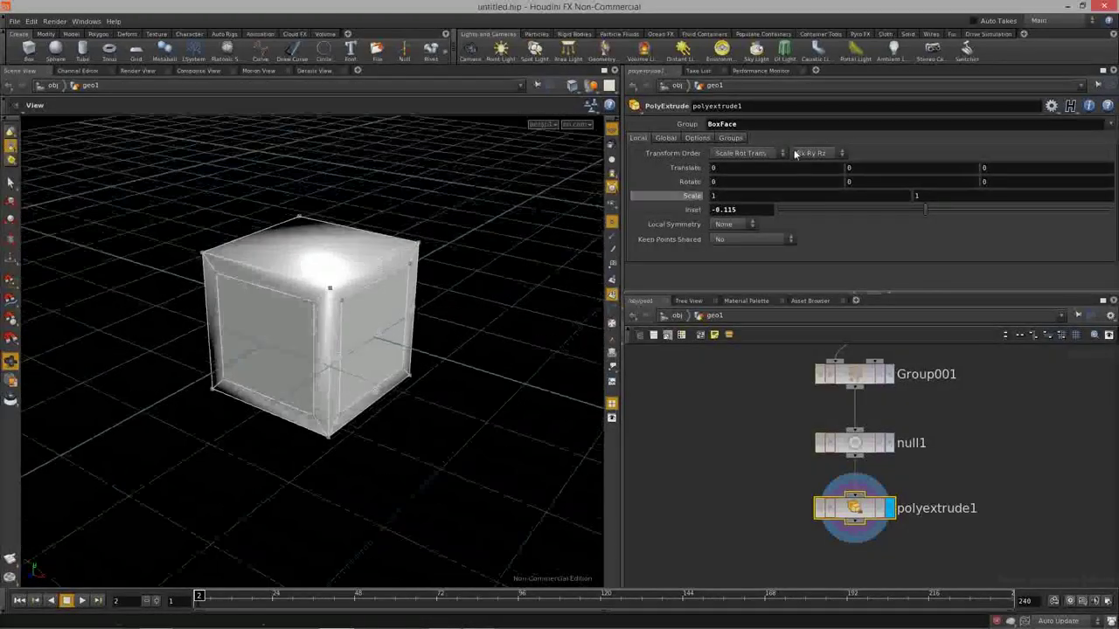
mouse_move(990, 168)
middle_mouse_down()
mouse_move(1036, 172)
mouse_move(980, 174)
middle_mouse_up()
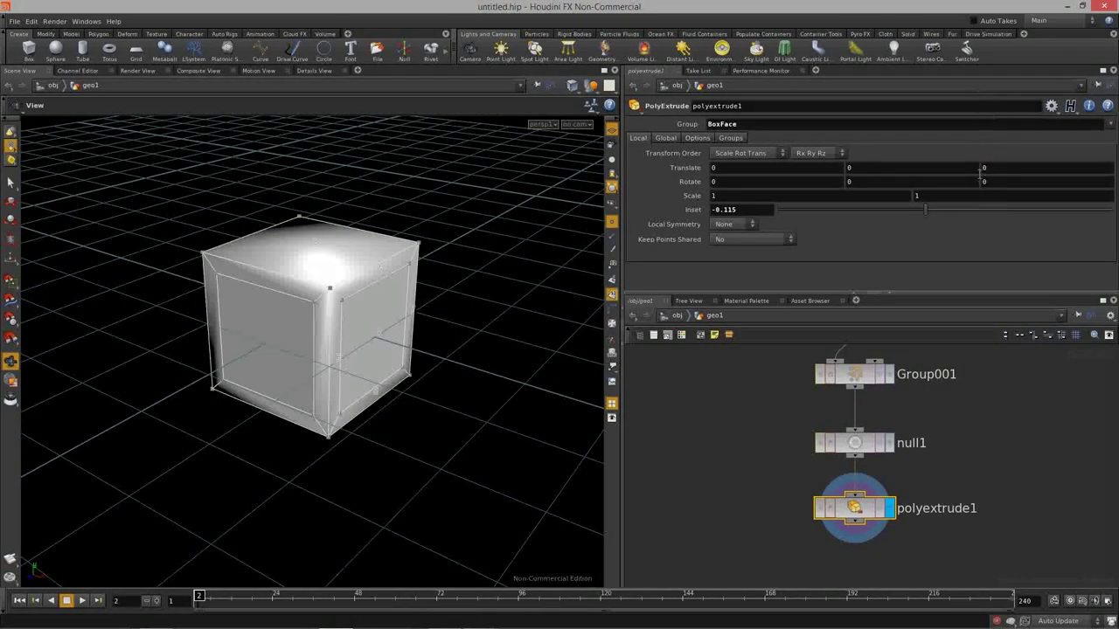
left_click_drag(926, 208, 916, 210)
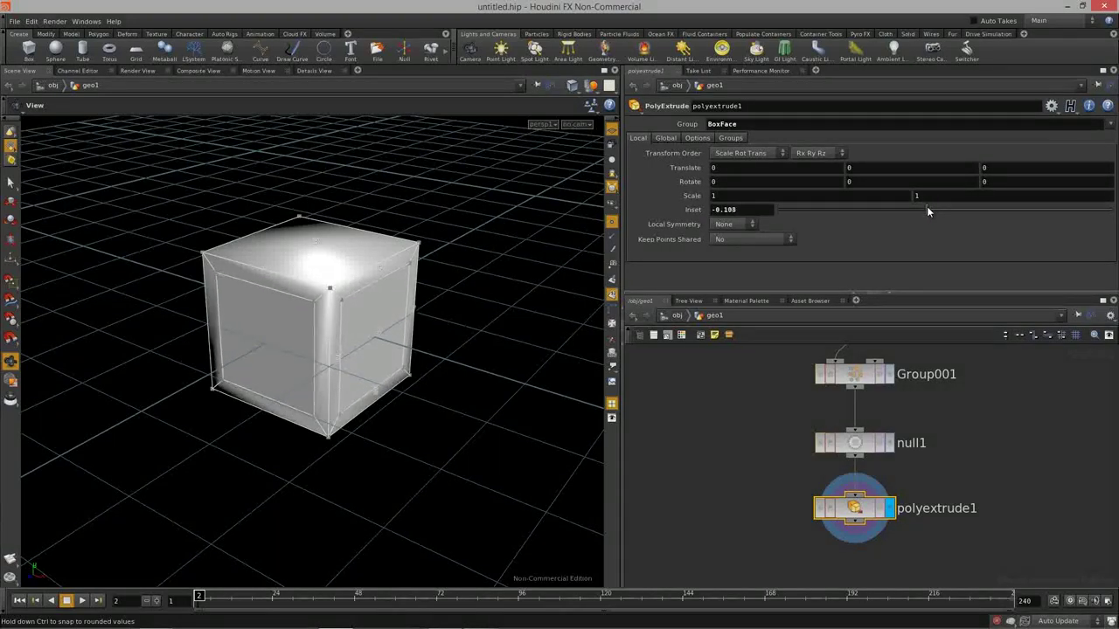
Display Group001 in wireframe to read the face numbers of the box
key("h")
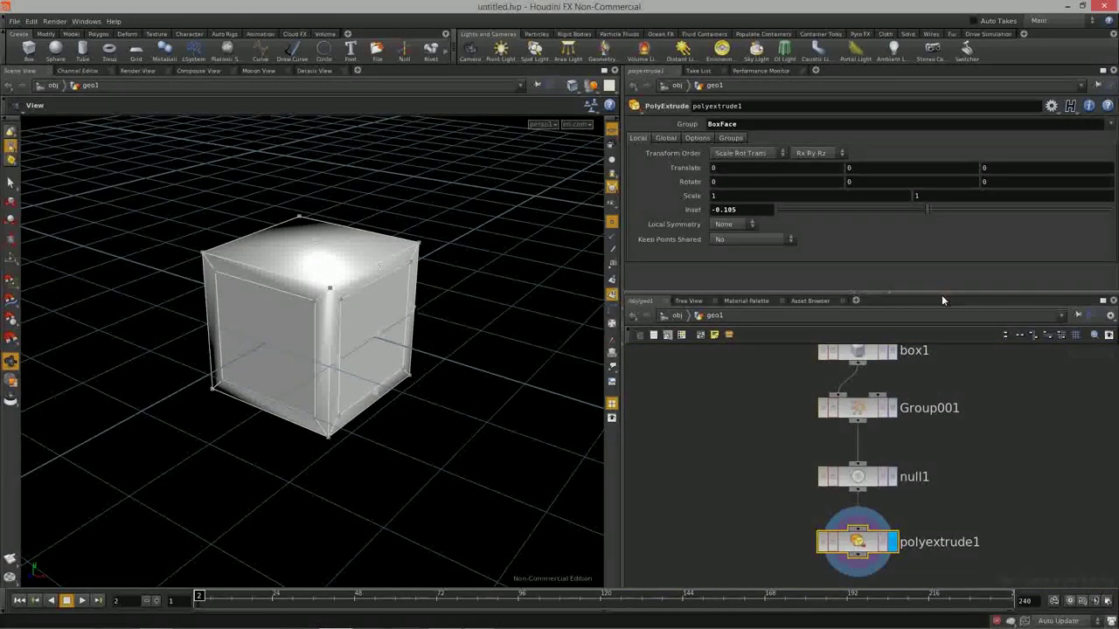
left_click_drag(939, 296, 939, 283)
left_click_drag(258, 320, 420, 367)
left_click(891, 408)
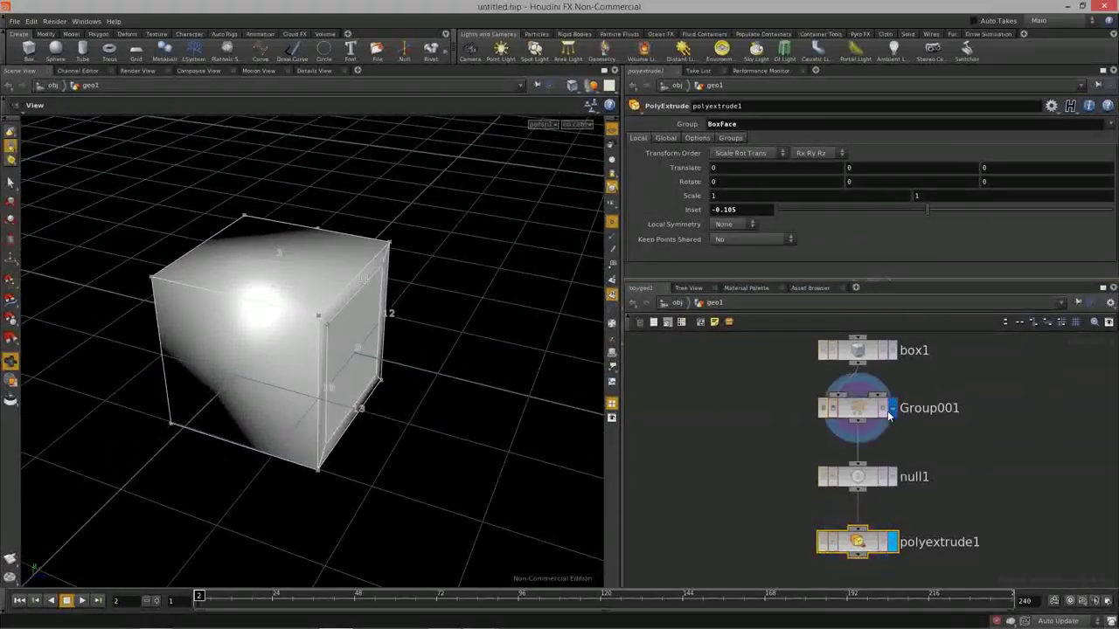
left_click(864, 411)
key("w")
left_click_drag(271, 401, 274, 273)
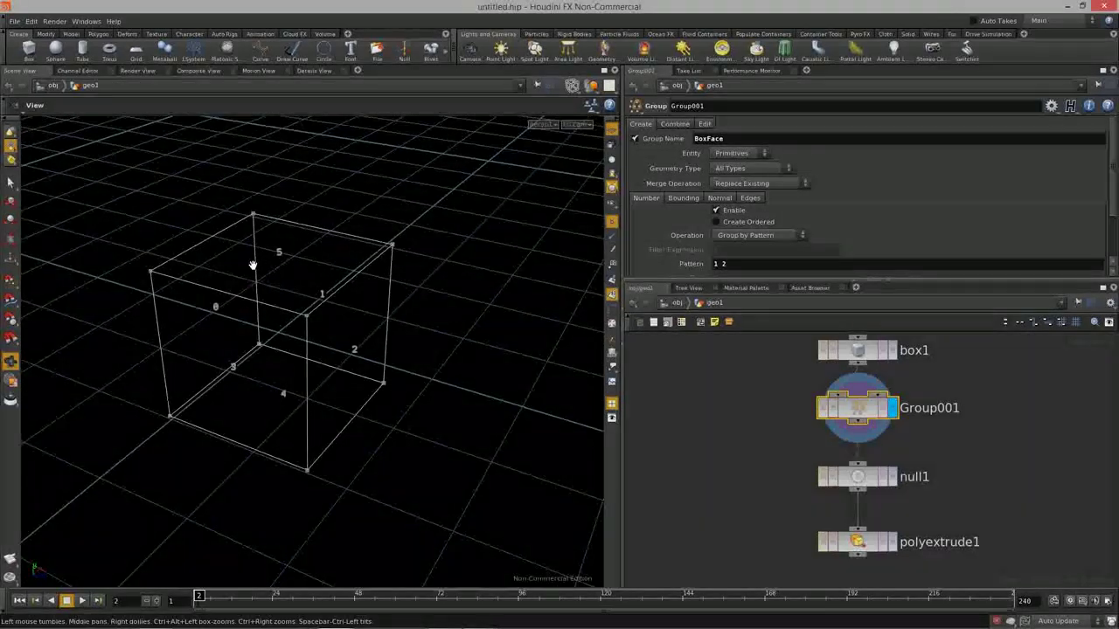
Display polyextrude1 again and extend the BoxFace group in Group001 by setting its pattern to 1 2 3 0
left_click(892, 545)
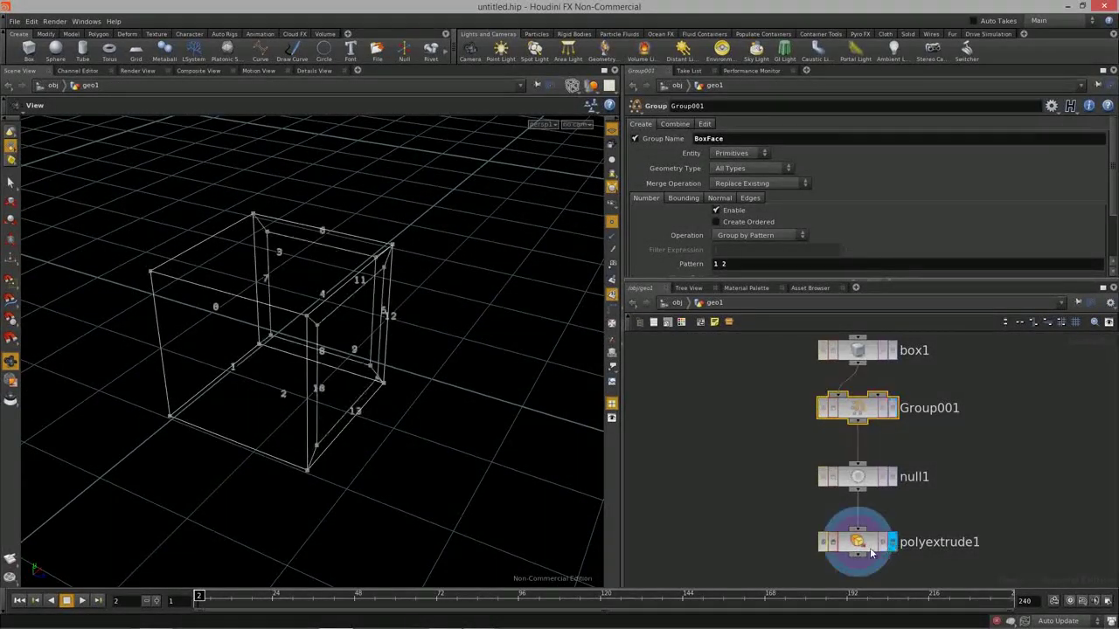
left_click(870, 552)
left_click_drag(454, 371, 384, 386)
left_click(857, 408)
left_click(773, 263)
key("Return")
Switch the viewport back to shaded and set polyextrude1's local Inset to about -0.181
mouse_move(341, 362)
left_mouse_down()
mouse_move(220, 350)
mouse_move(405, 374)
mouse_move(410, 324)
left_mouse_up()
key("w")
left_click(857, 540)
mouse_move(927, 210)
left_mouse_down()
mouse_move(956, 210)
mouse_move(897, 216)
mouse_move(918, 218)
left_mouse_up()
left_click_drag(407, 405, 232, 344)
left_click_drag(360, 343, 288, 377)
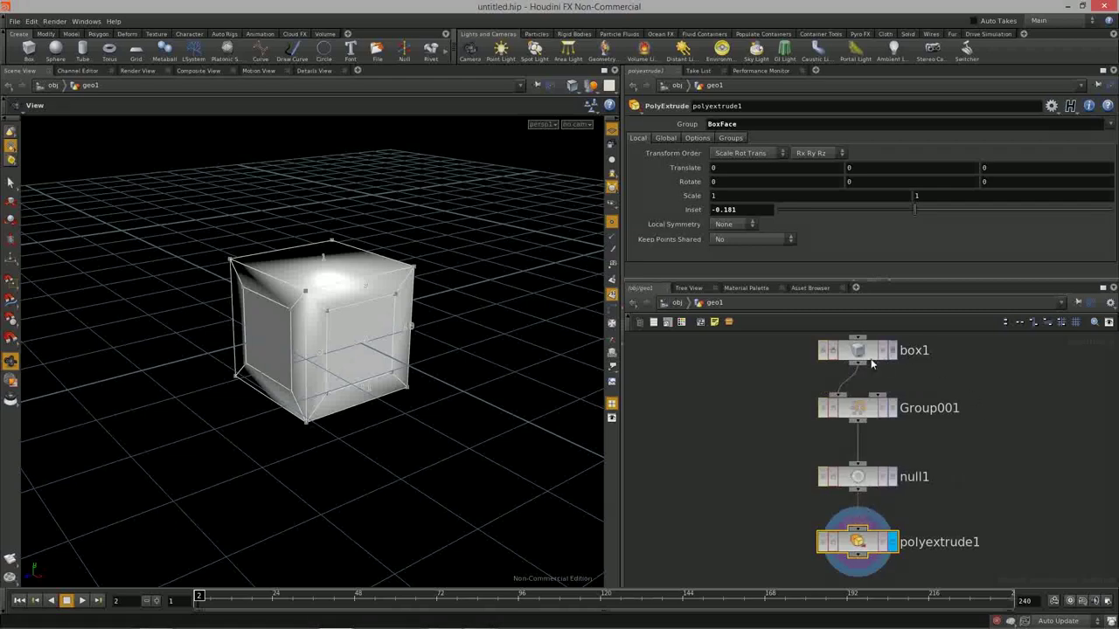
Compare Group001's BoxFace pattern with the group setting of polyextrude1 and inspect the inset side faces
left_click(879, 400)
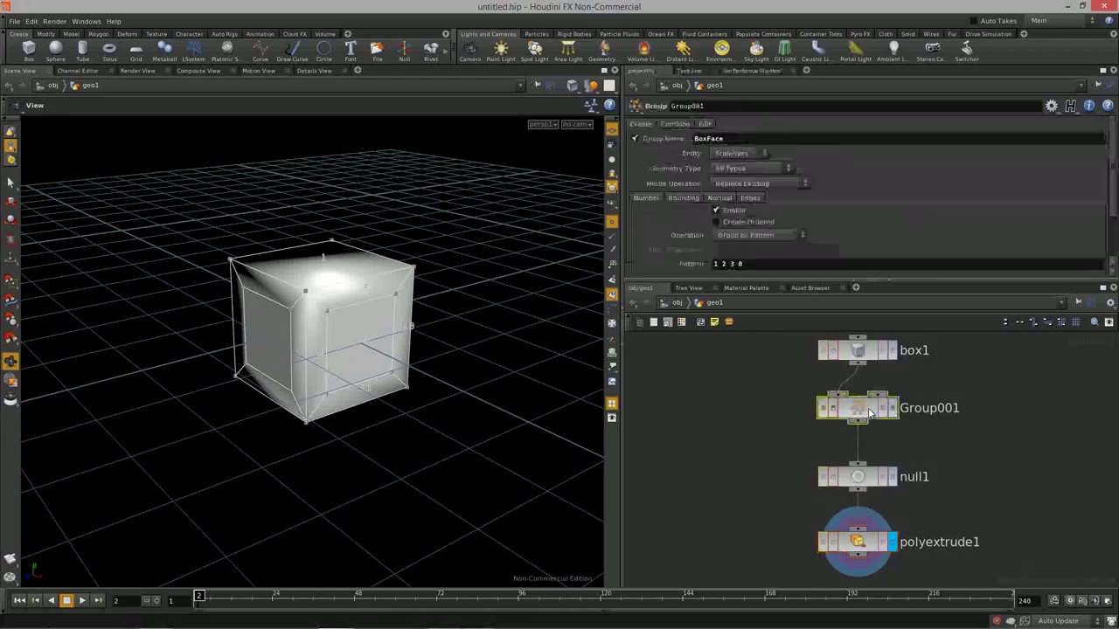
left_click(866, 541)
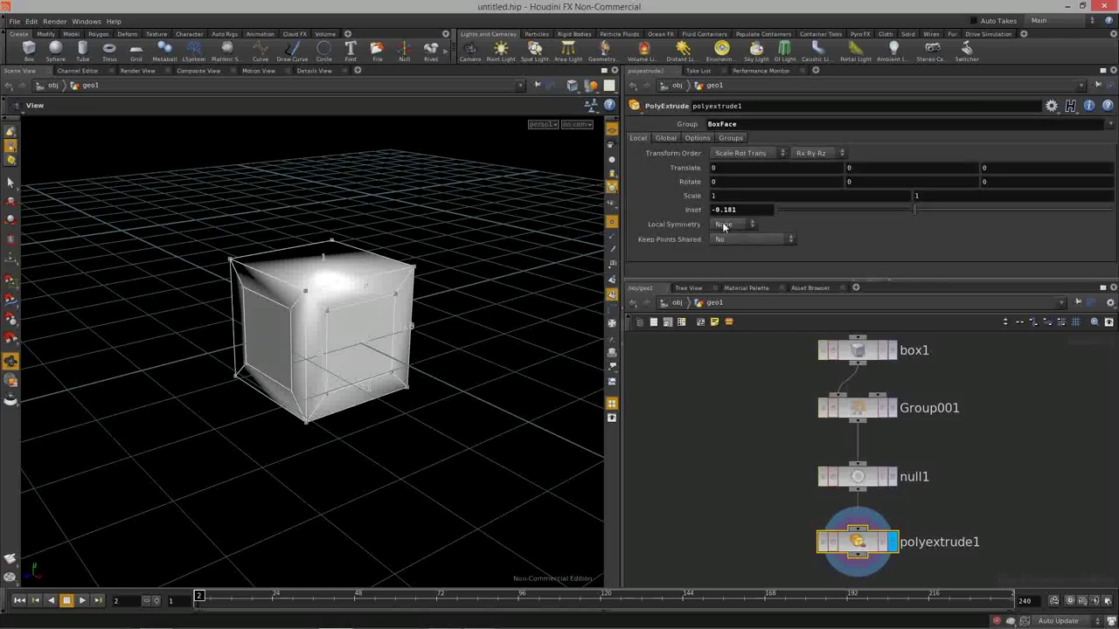
left_click(874, 416)
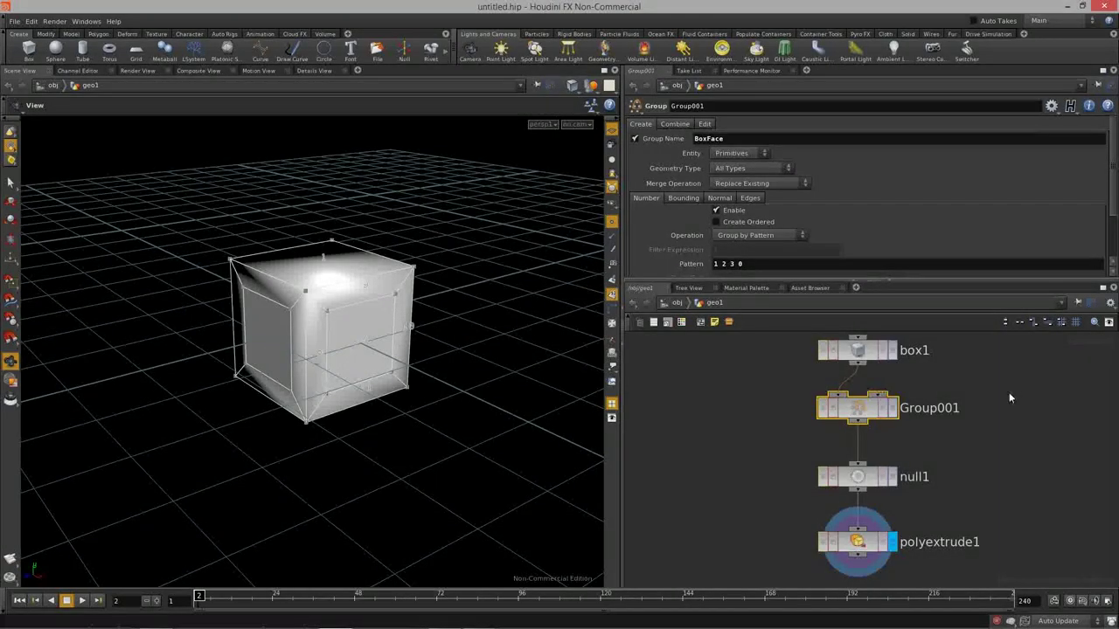
left_click_drag(439, 354, 250, 439)
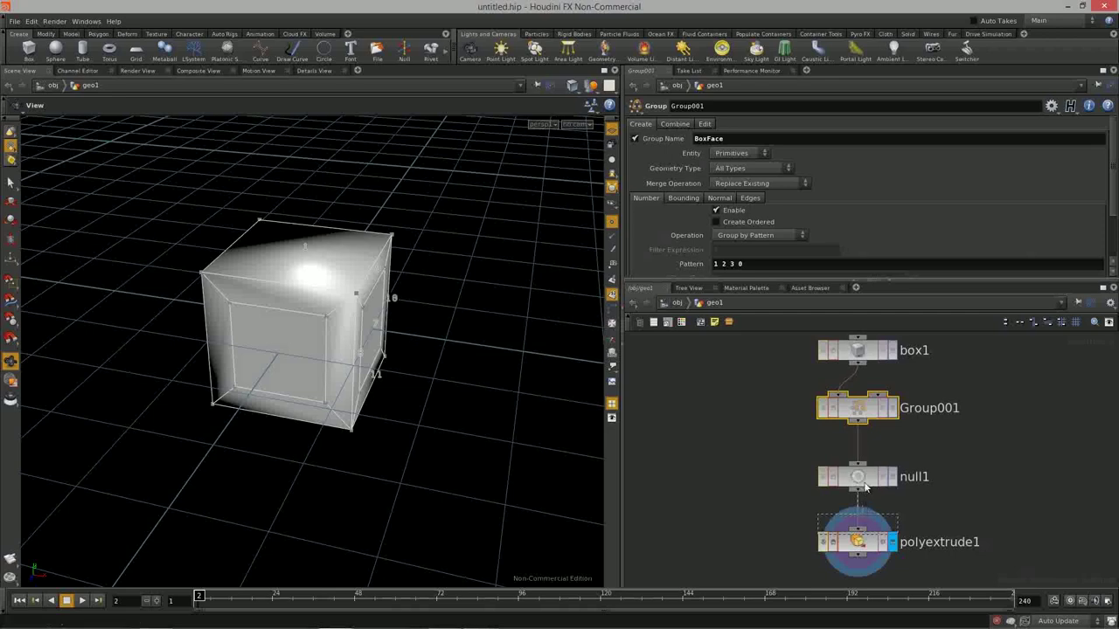
Move polyextrude1 closer to null1 and Group001 closer to box1 in the network
left_click_drag(859, 540, 858, 522)
left_click_drag(790, 455, 926, 538)
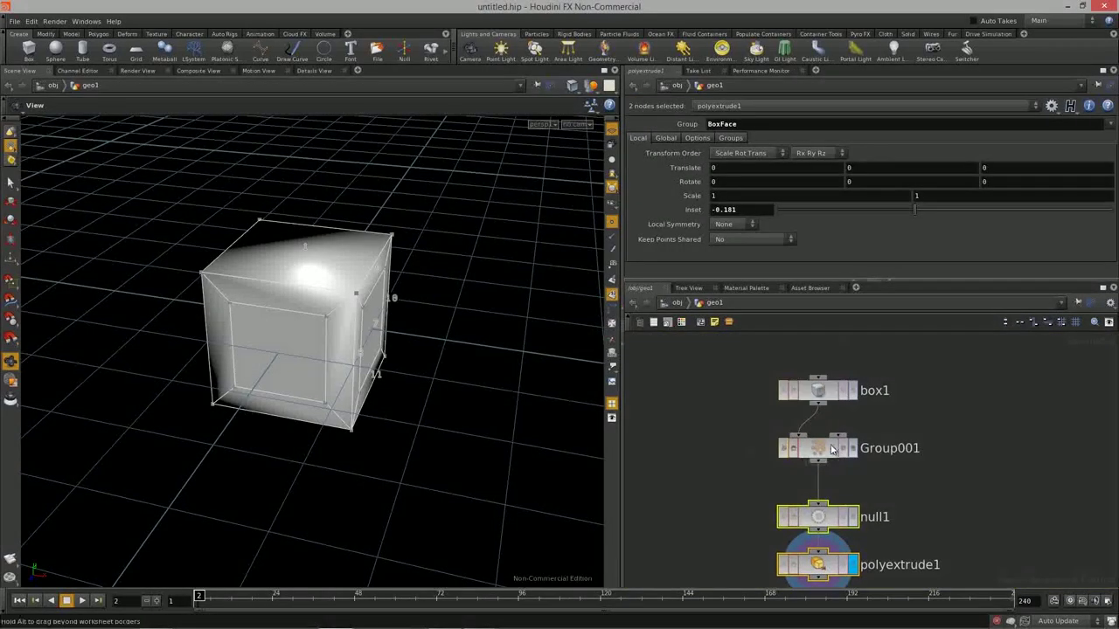
left_click_drag(908, 280, 908, 262)
left_click(800, 390)
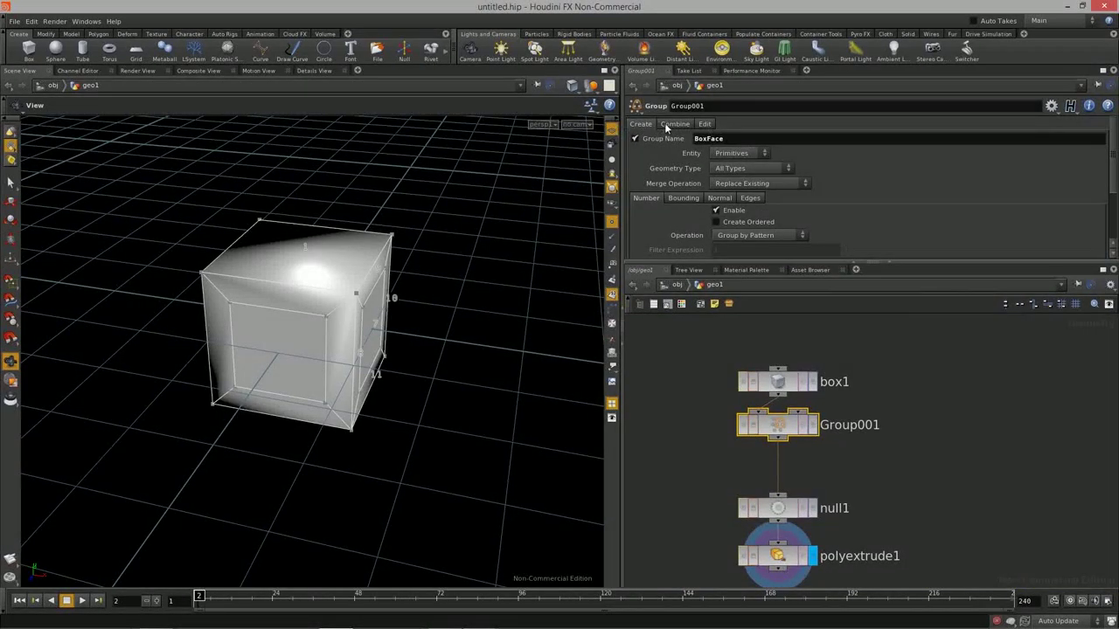
Examine Group001's bounding, normal and edge grouping options, along with its combine and edit settings
left_click(673, 197)
left_click(721, 198)
left_click(749, 197)
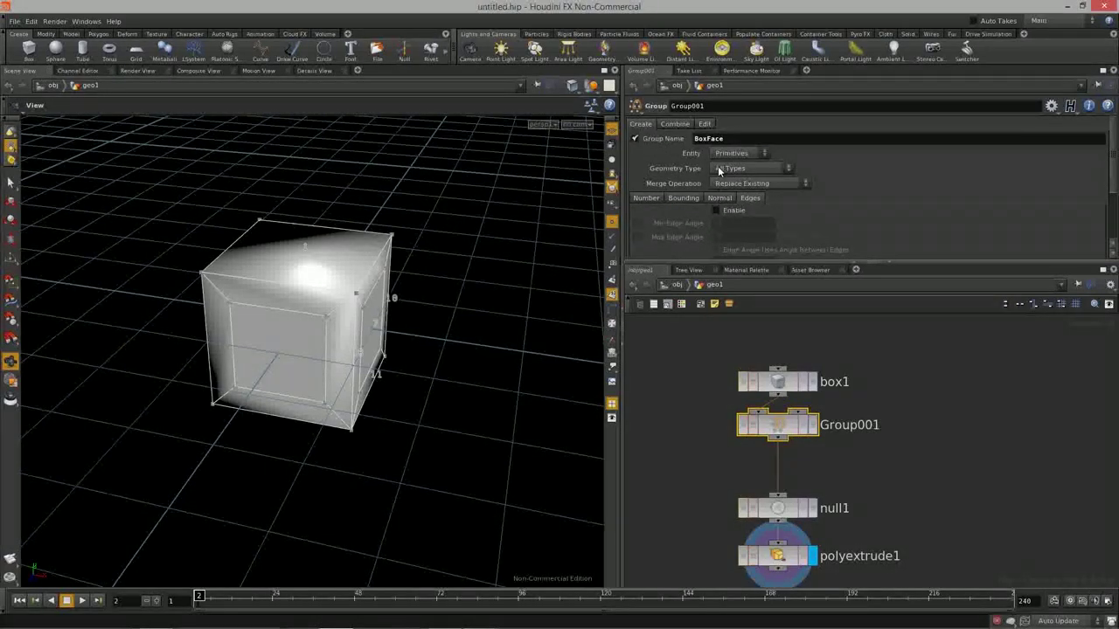
left_click(676, 123)
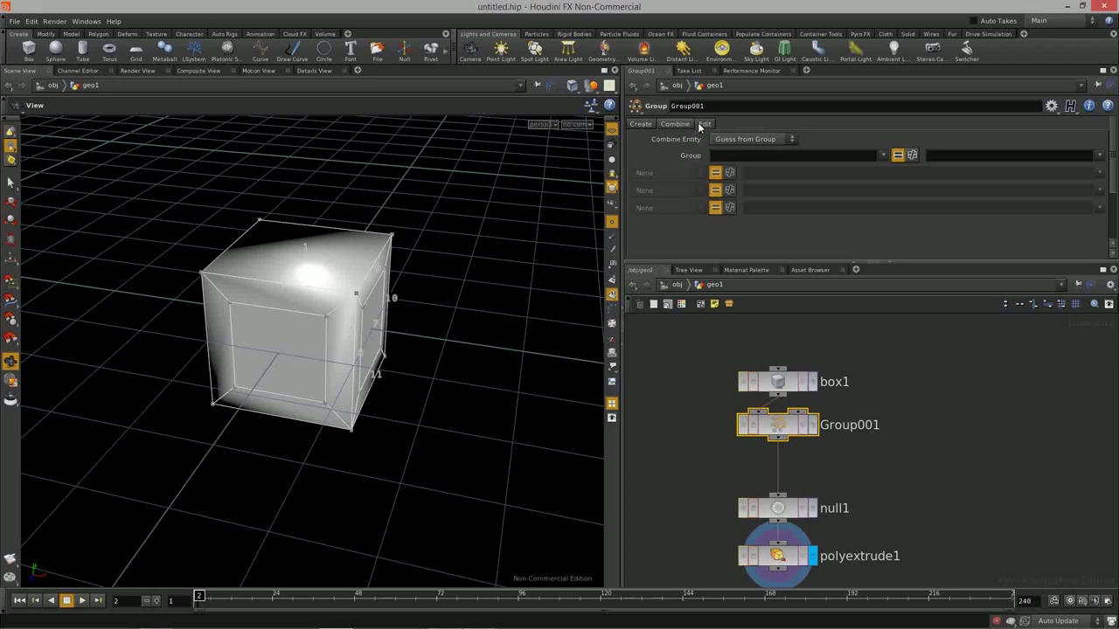
left_click(702, 125)
left_click(680, 124)
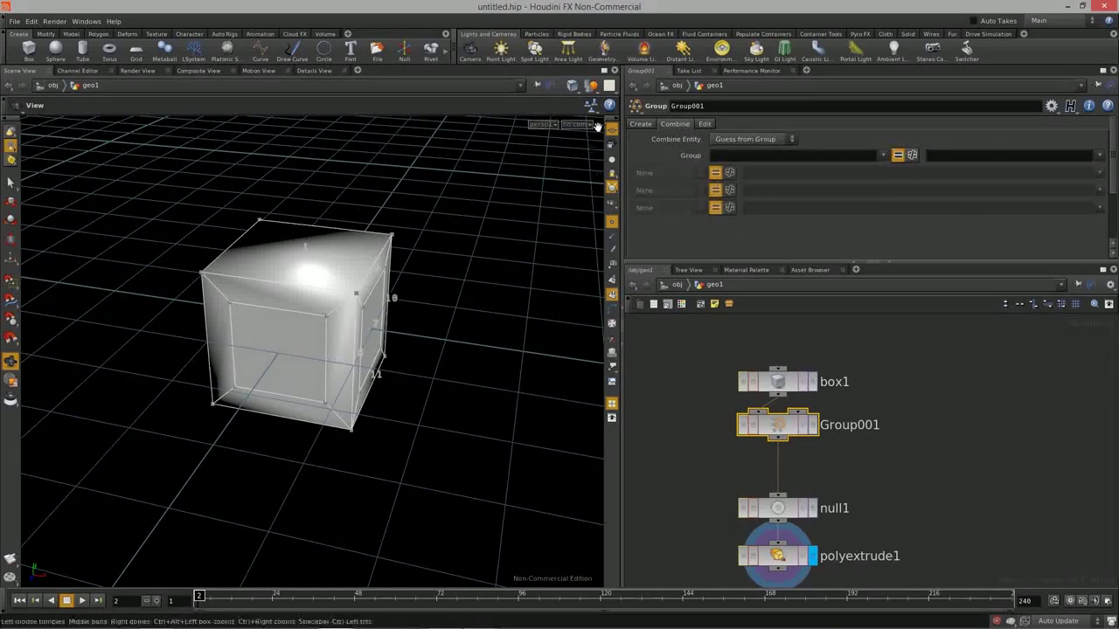
left_click(705, 125)
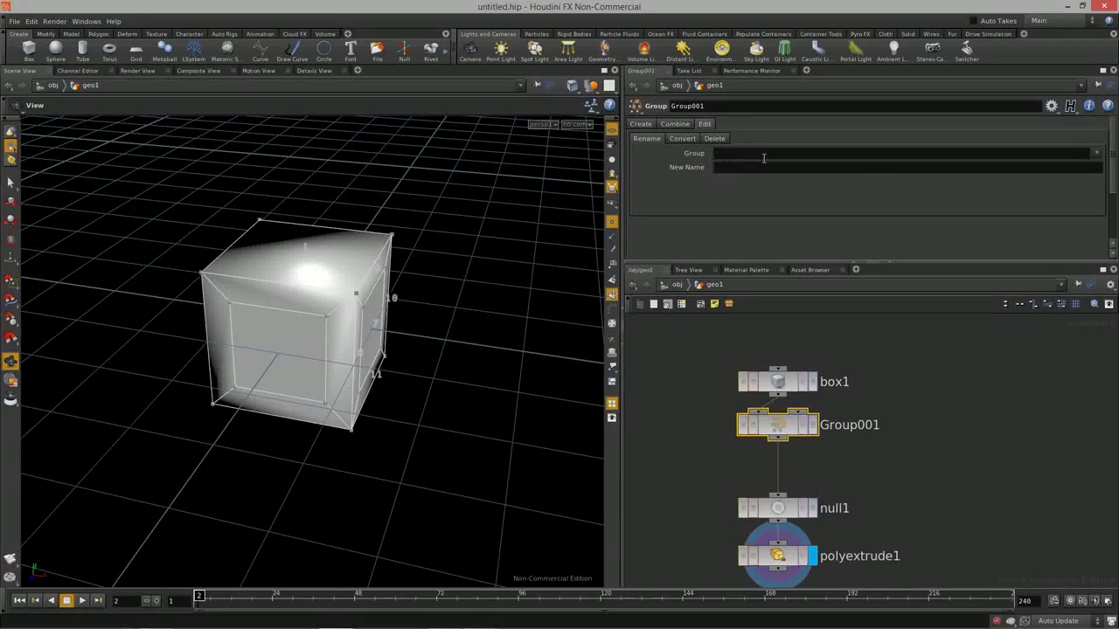
left_click(671, 124)
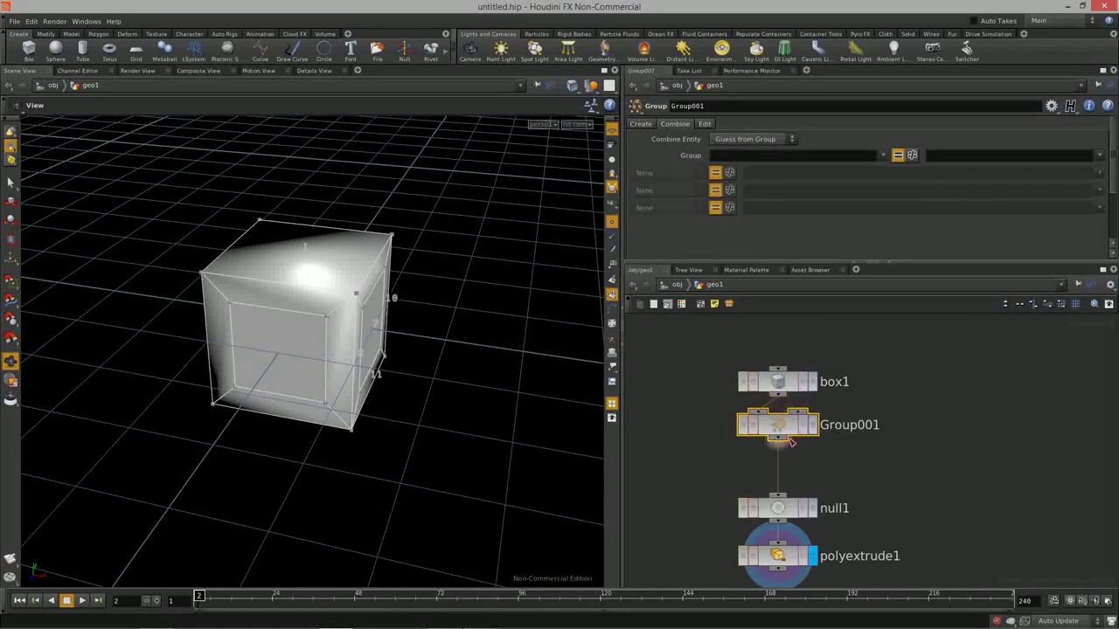
Space box1 and Group001 more evenly above null1 in the network
left_click_drag(774, 435, 774, 463)
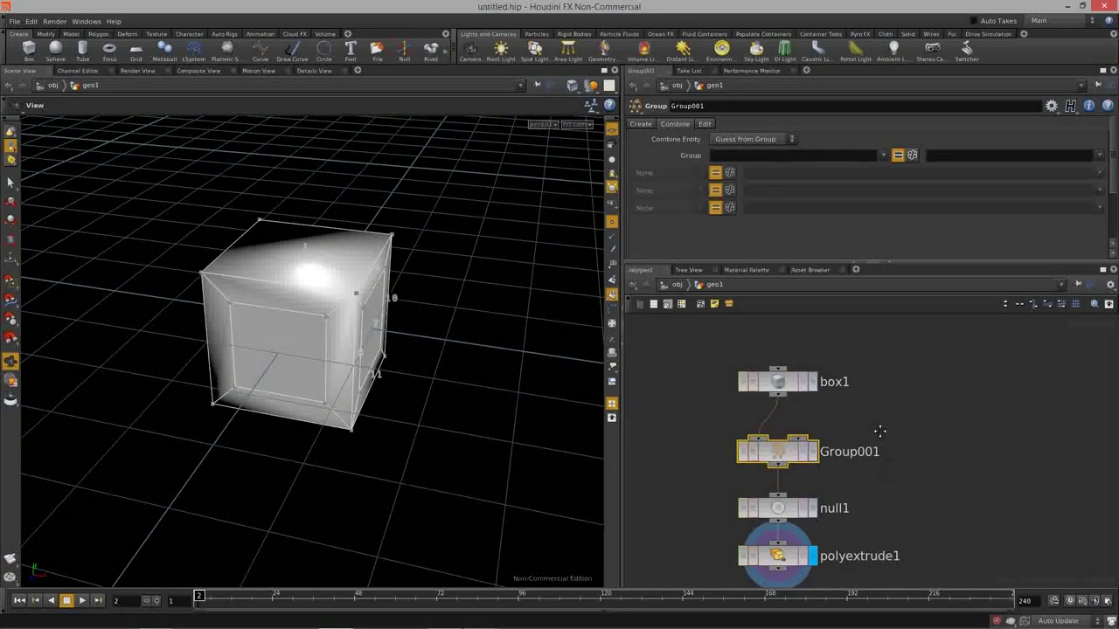
middle_click_drag(879, 434, 871, 403)
left_click_drag(773, 356, 774, 374)
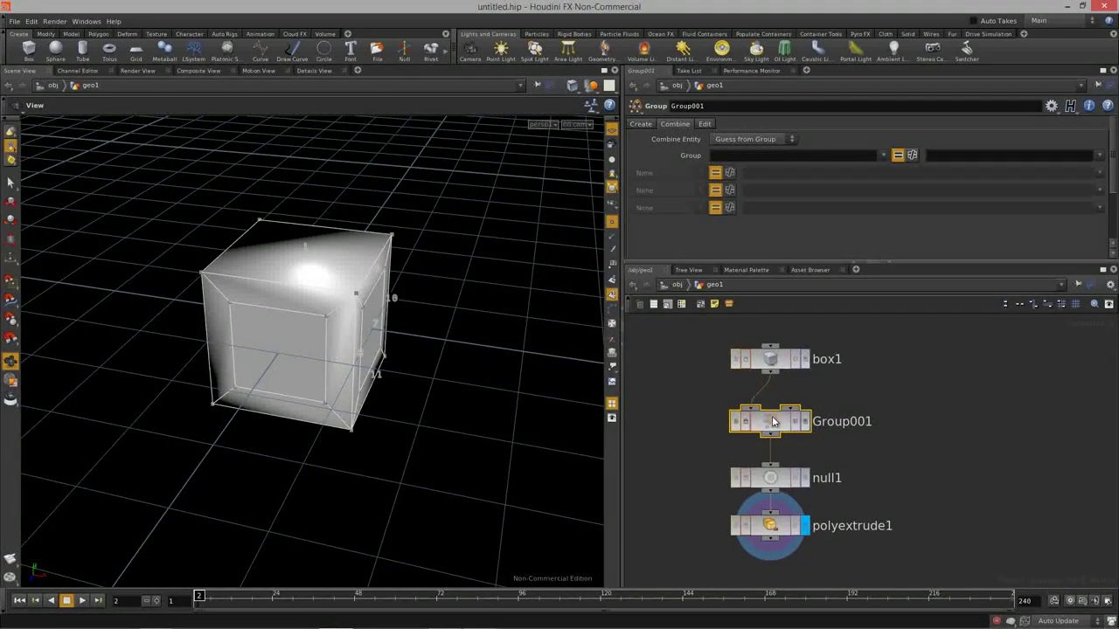
middle_click_drag(894, 491, 892, 455)
Enable Create Output Groups on polyextrude1, keeping the group names extrudeFront, extrudeBack and extrudeSide
left_click(769, 492)
left_click_drag(461, 464, 419, 420)
left_click(730, 138)
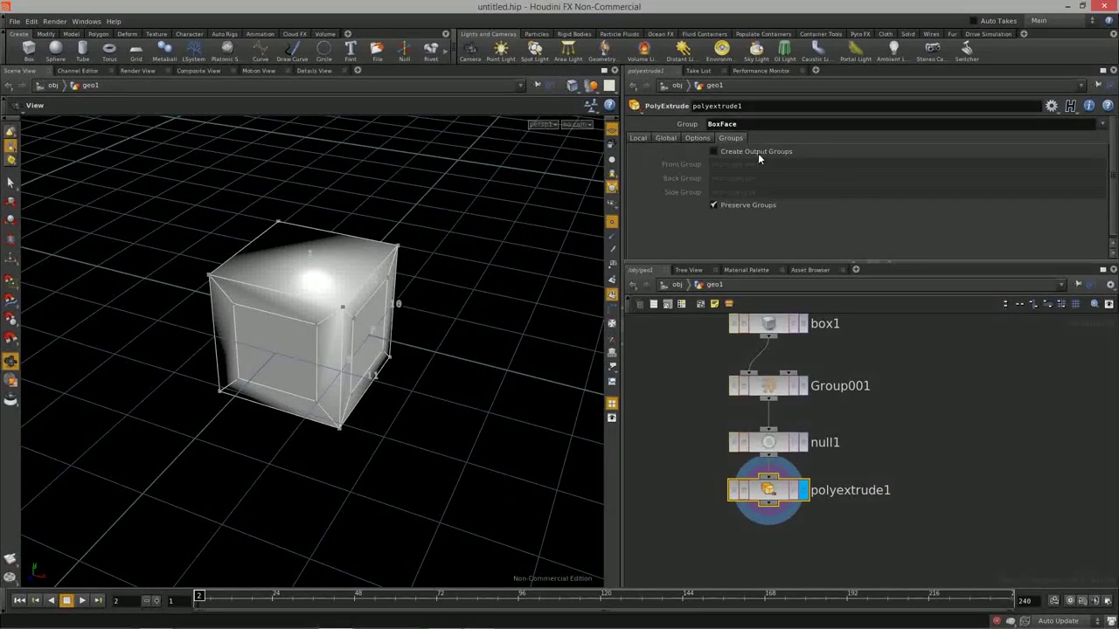
left_click(758, 154)
left_click_drag(499, 381, 527, 384)
left_click(772, 164)
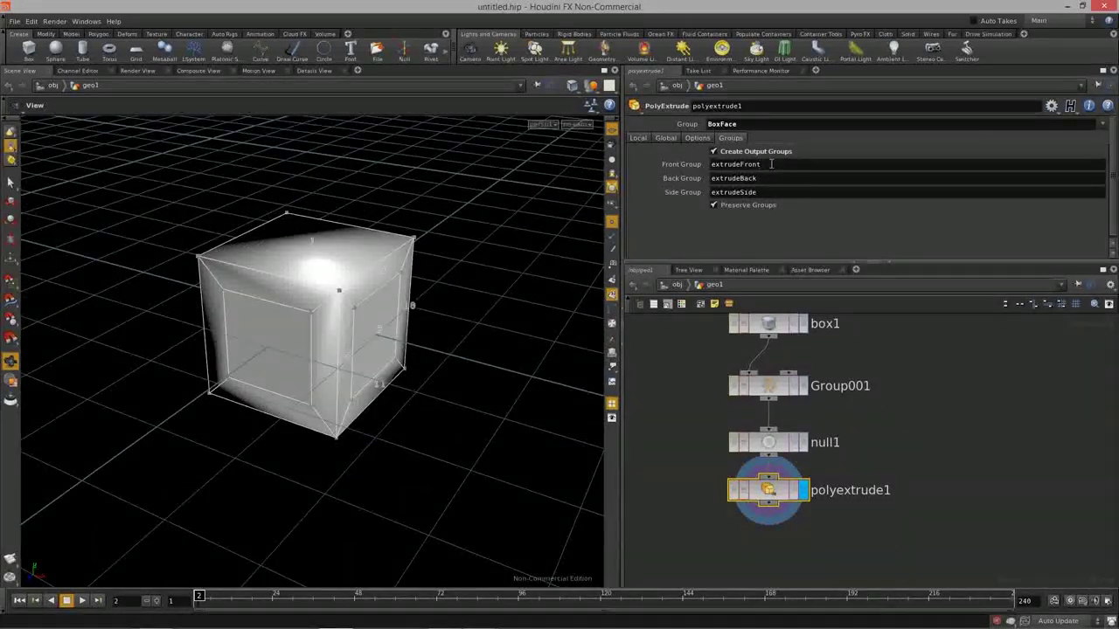
left_click_drag(763, 164, 681, 191)
left_click(763, 178)
left_click_drag(499, 262, 562, 232)
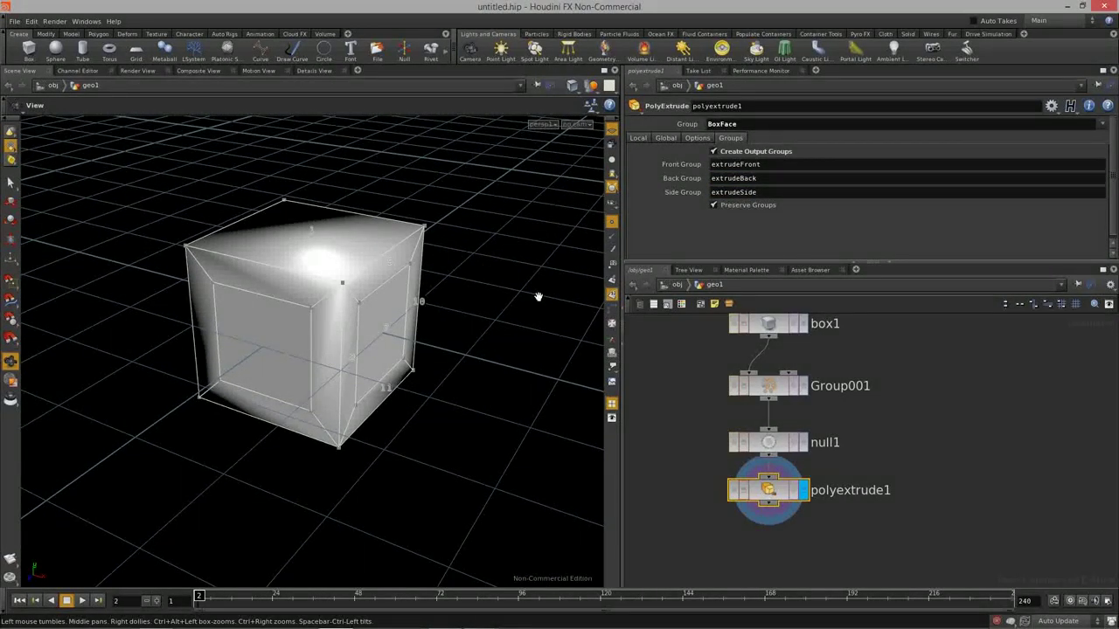
Add a second PolyExtrude node connected below polyextrude1 and set its display flag
middle_click_drag(984, 510, 949, 445)
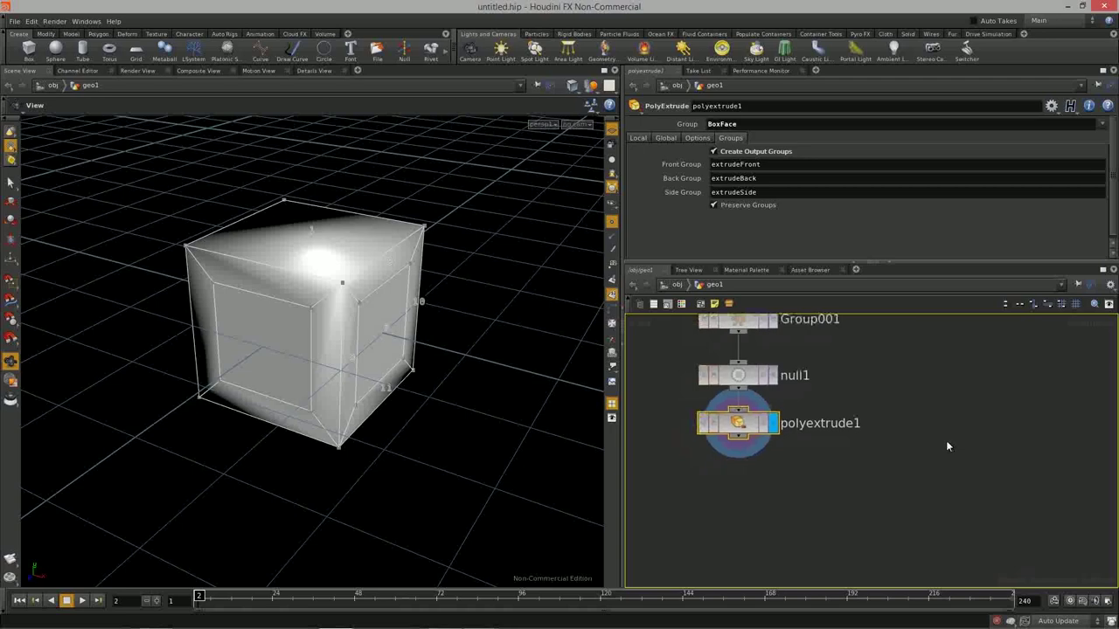
key("Tab")
type("poly")
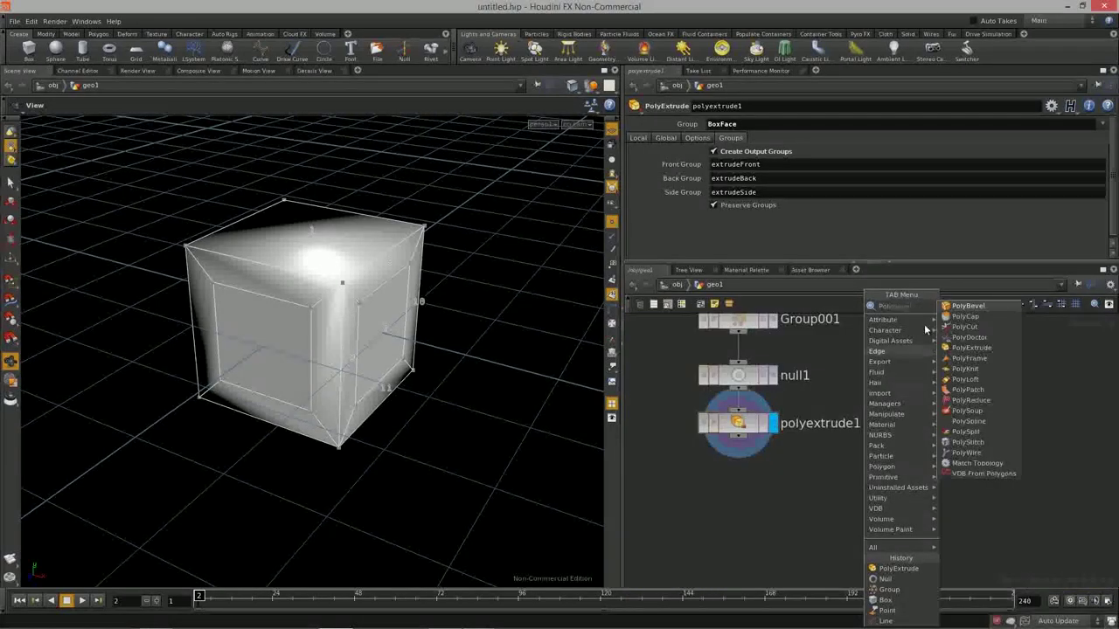
left_click(977, 348)
left_click(761, 525)
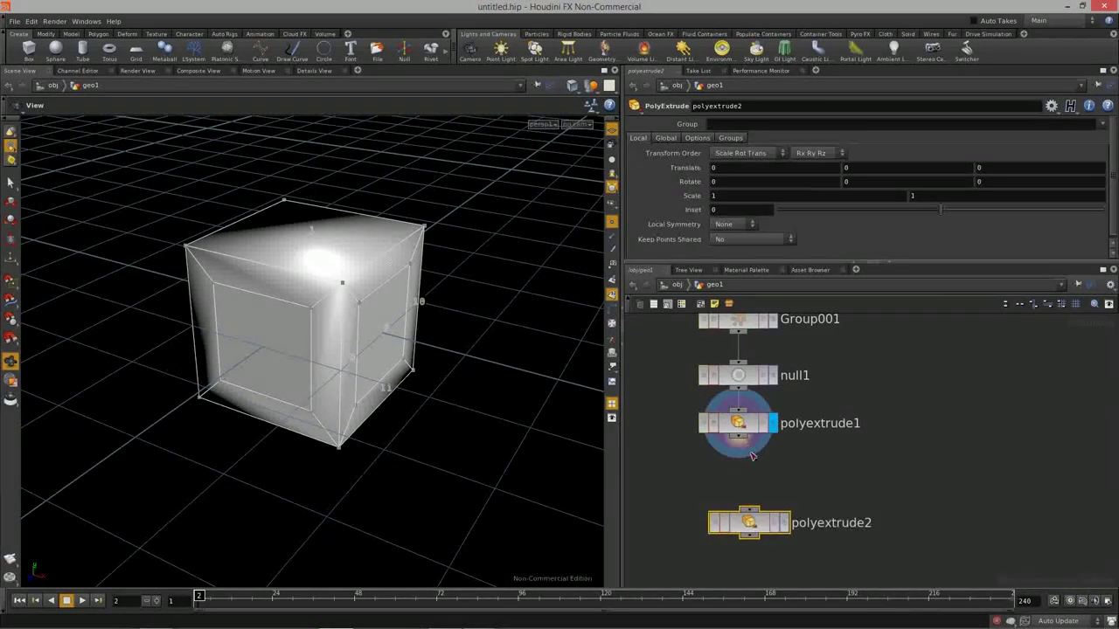
left_click_drag(761, 524, 749, 502)
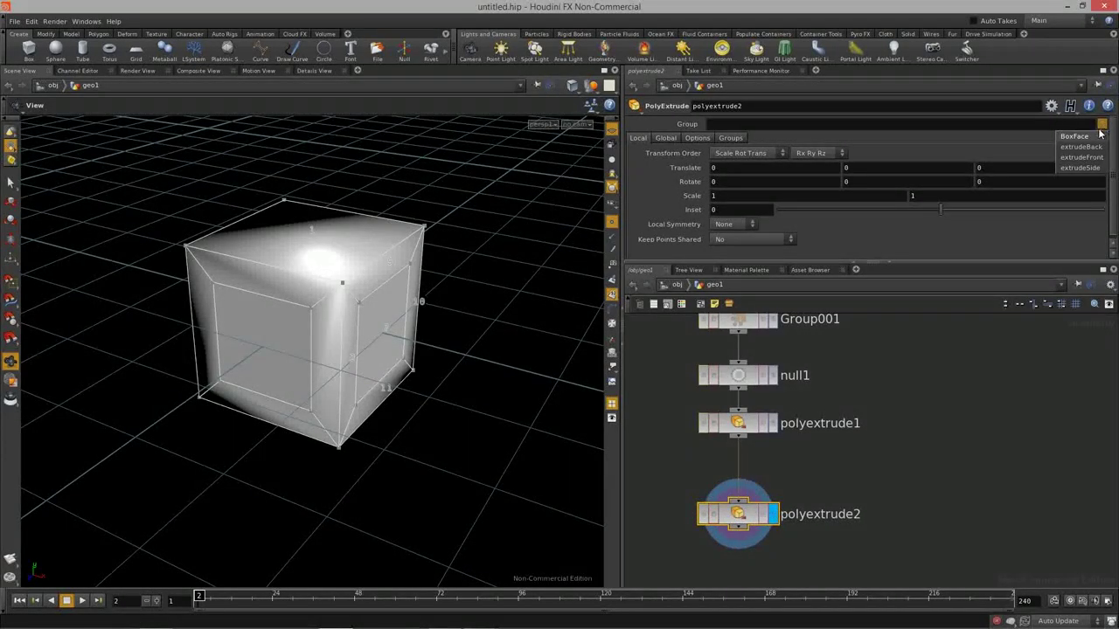
Restrict polyextrude2 to the extrudeFront group and set its local Z Translate to 0.9
left_click(1079, 162)
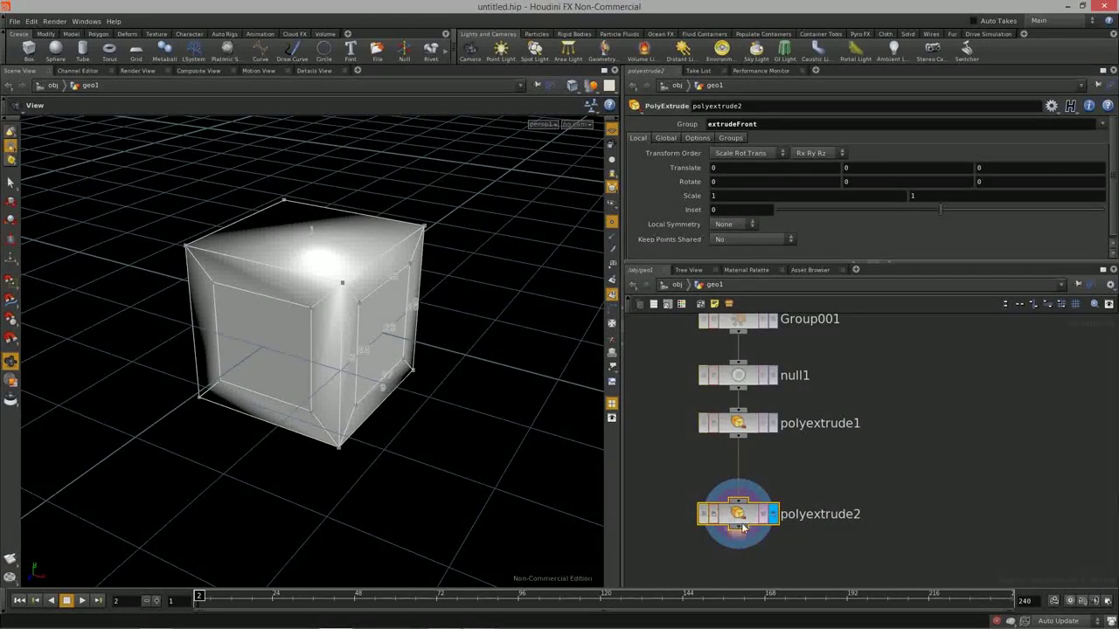
middle_click_drag(991, 169, 1049, 169)
left_click_drag(355, 340, 315, 354)
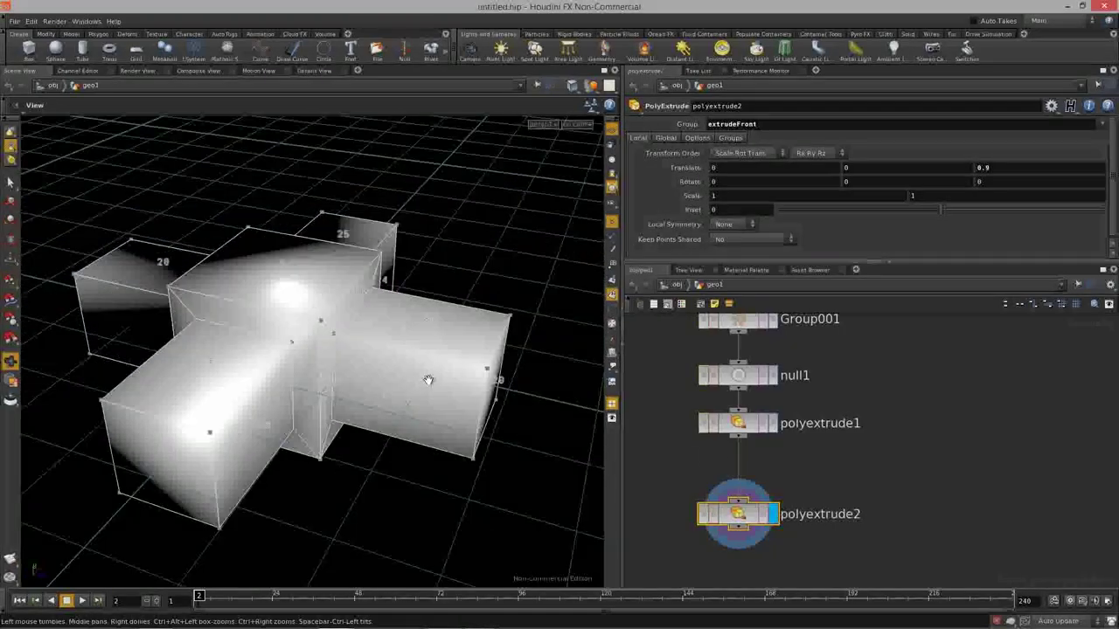
Review polyextrude1's BoxFace group and output groups, and place the node evenly between null1 and polyextrude2
left_click_drag(739, 424, 737, 462)
left_click(737, 462)
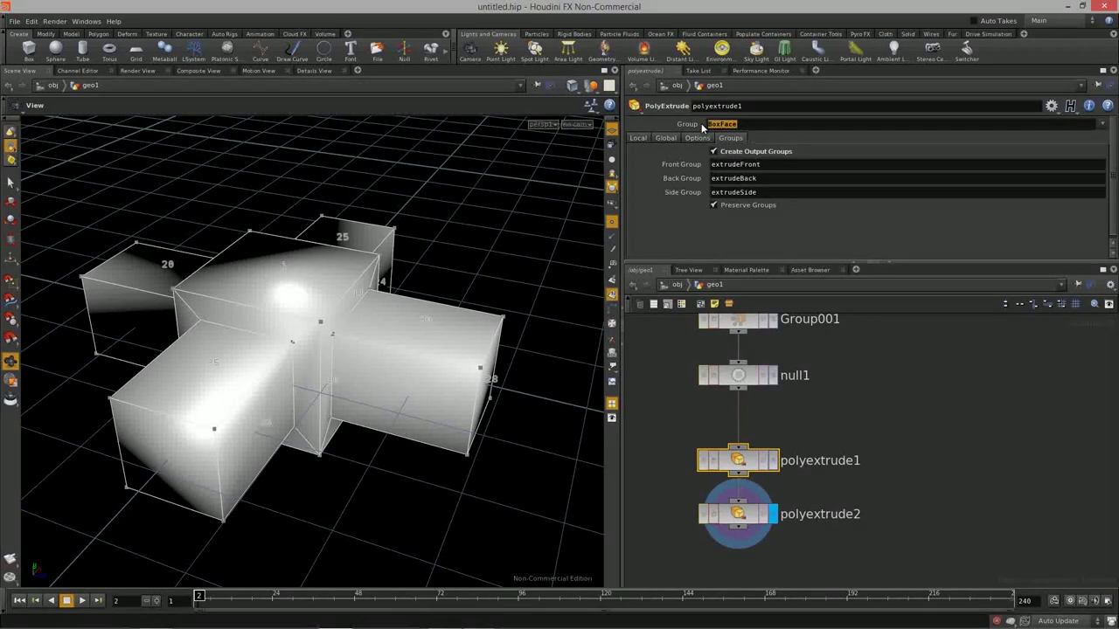
left_click_drag(421, 349, 311, 374)
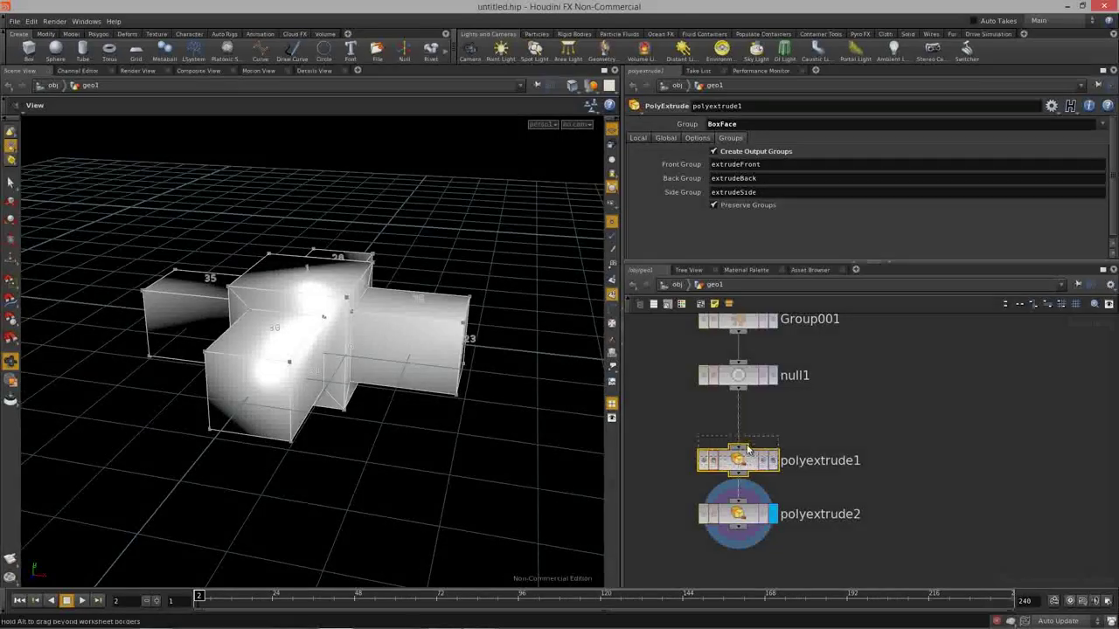
left_click_drag(743, 463, 747, 449)
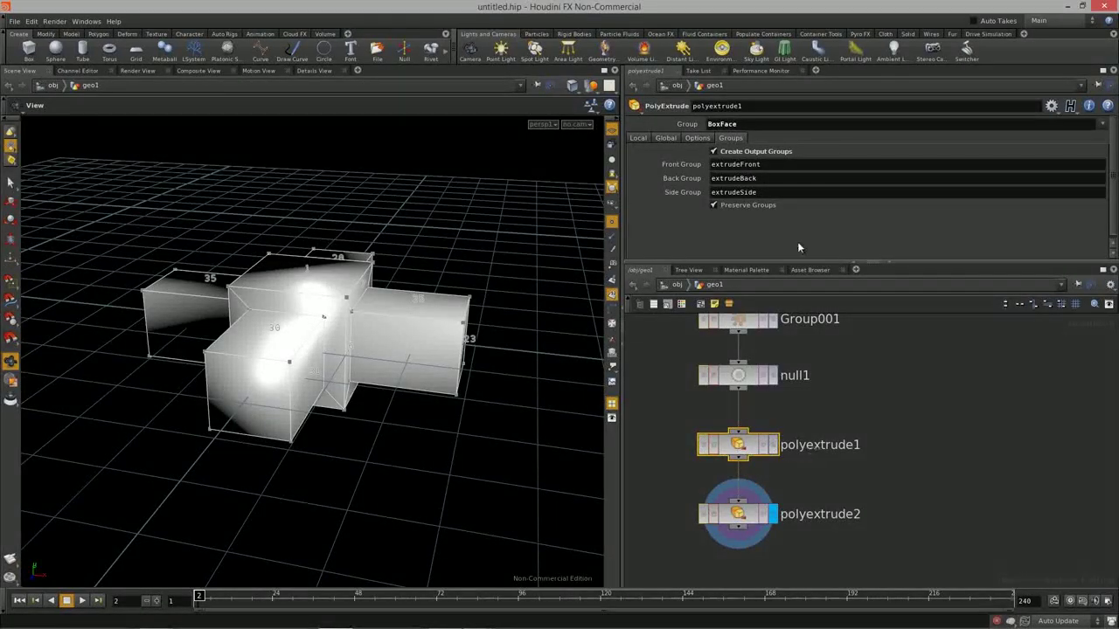
middle_click_drag(888, 444, 857, 418)
left_click(856, 458)
middle_click_drag(846, 458, 835, 452)
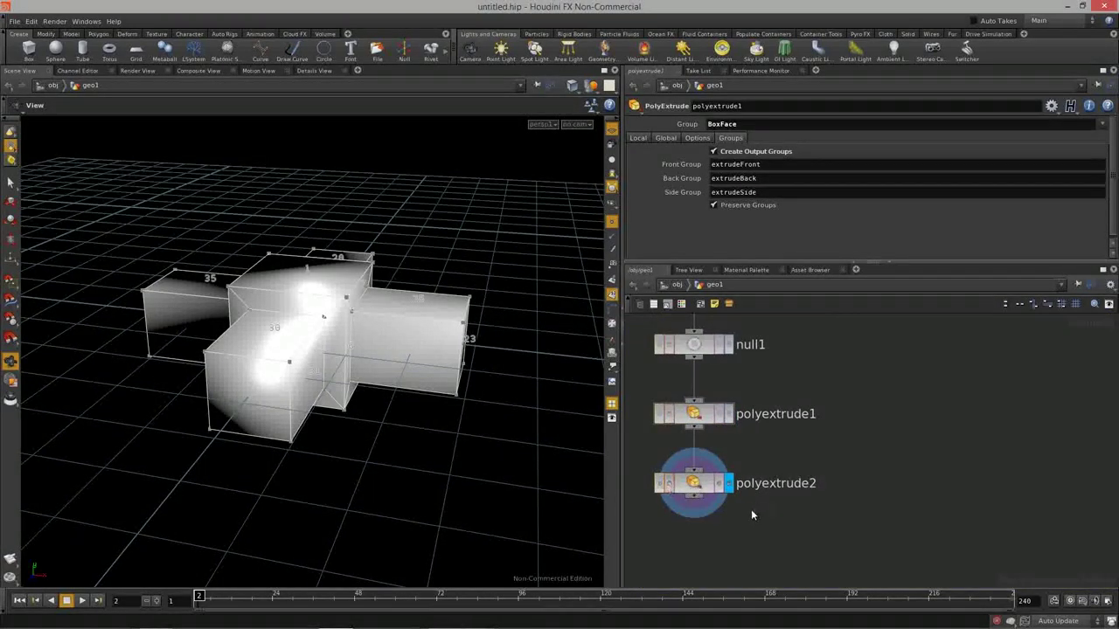
Move polyextrude2 aside and add a Group node branching off polyextrude1's output
middle_click_drag(751, 511, 878, 479)
left_click_drag(812, 456, 709, 464)
middle_click_drag(917, 454, 849, 447)
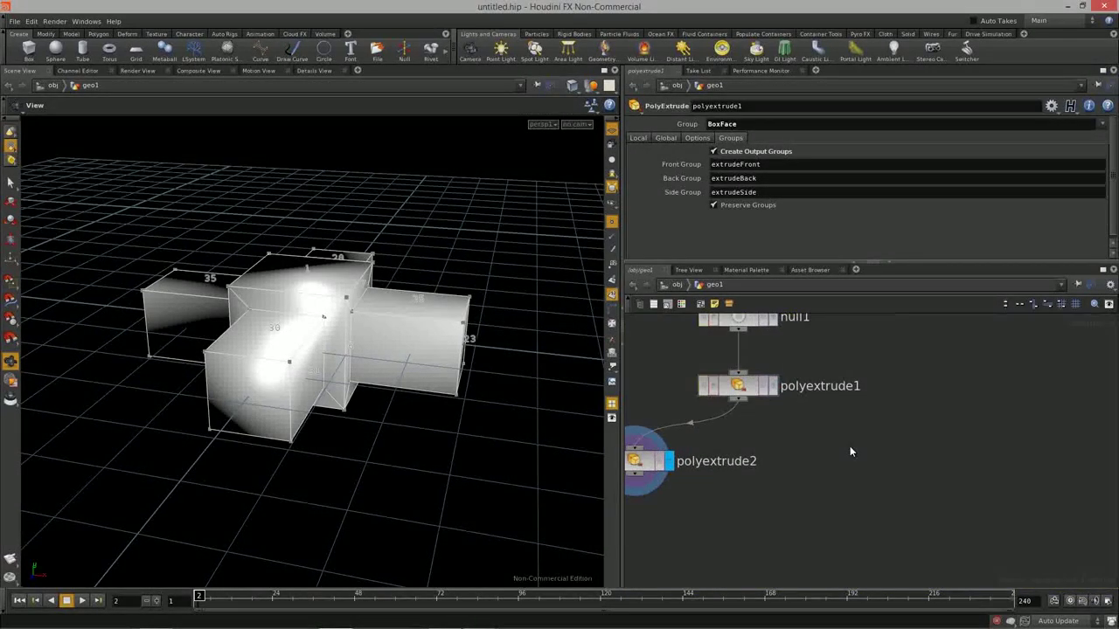
key("Tab")
type("Grou")
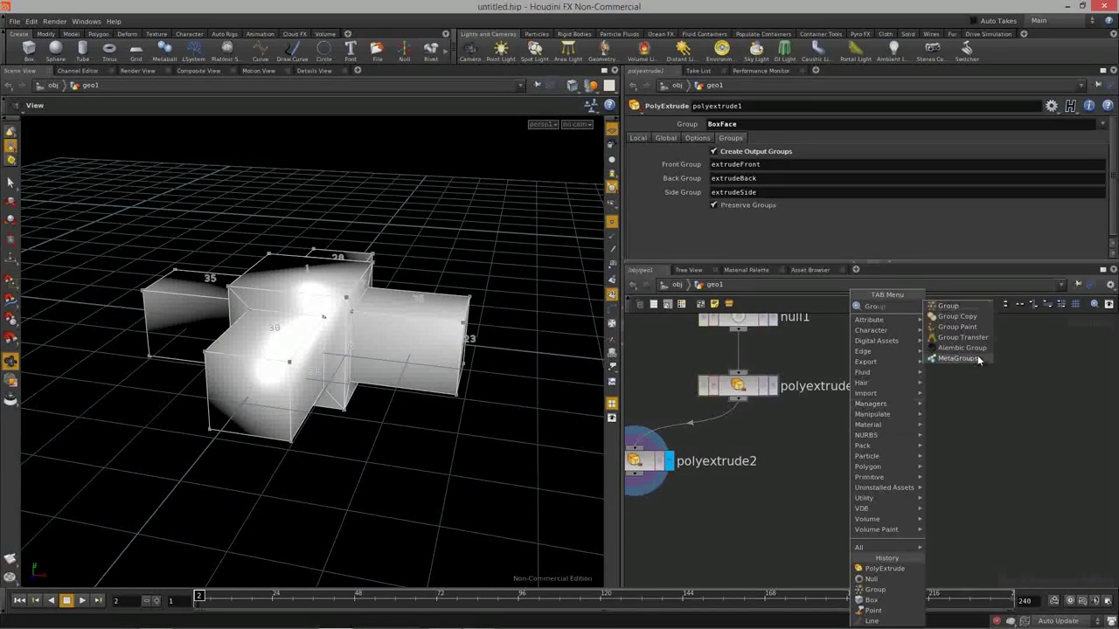
left_click(949, 306)
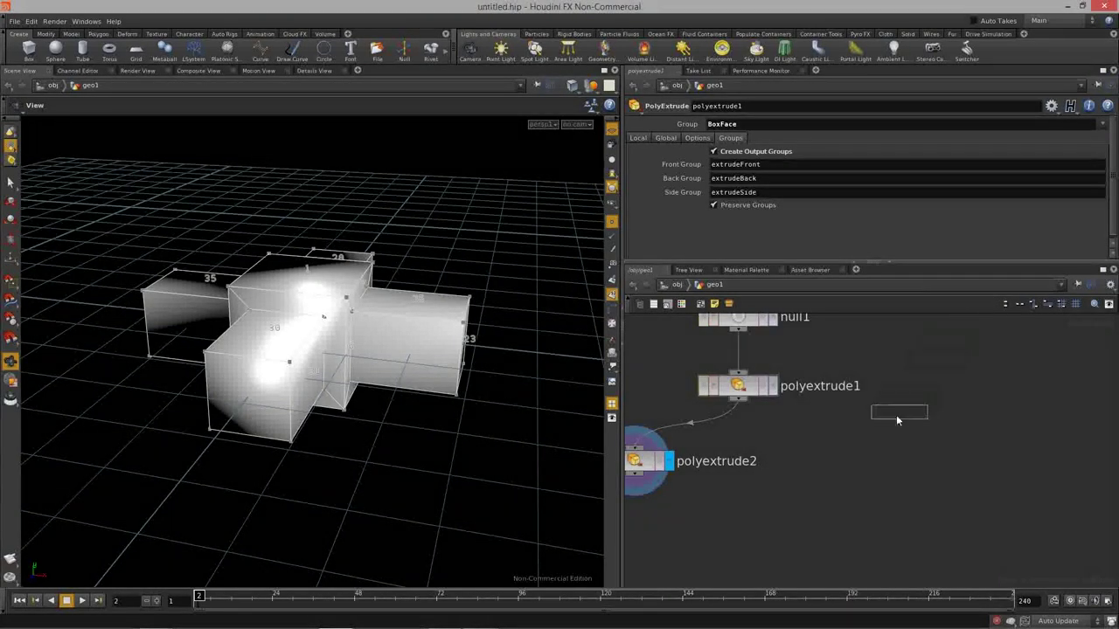
left_click(878, 445)
left_click(862, 431)
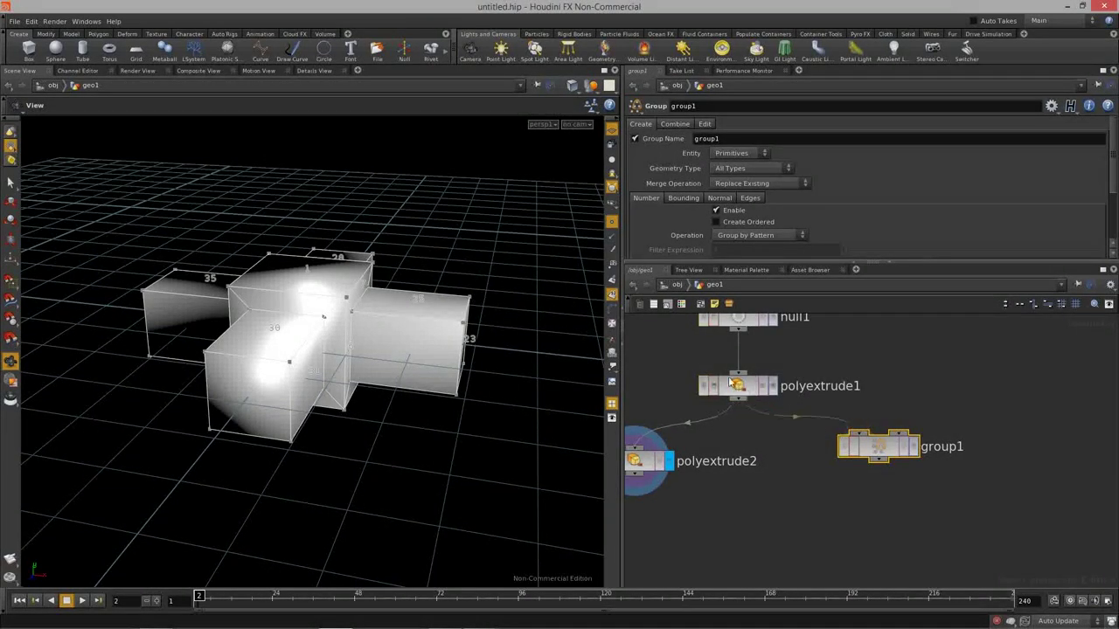
Place the group1 node level with polyextrude2, compare it with polyextrude1's output, and set group1's display flag
left_click(739, 386)
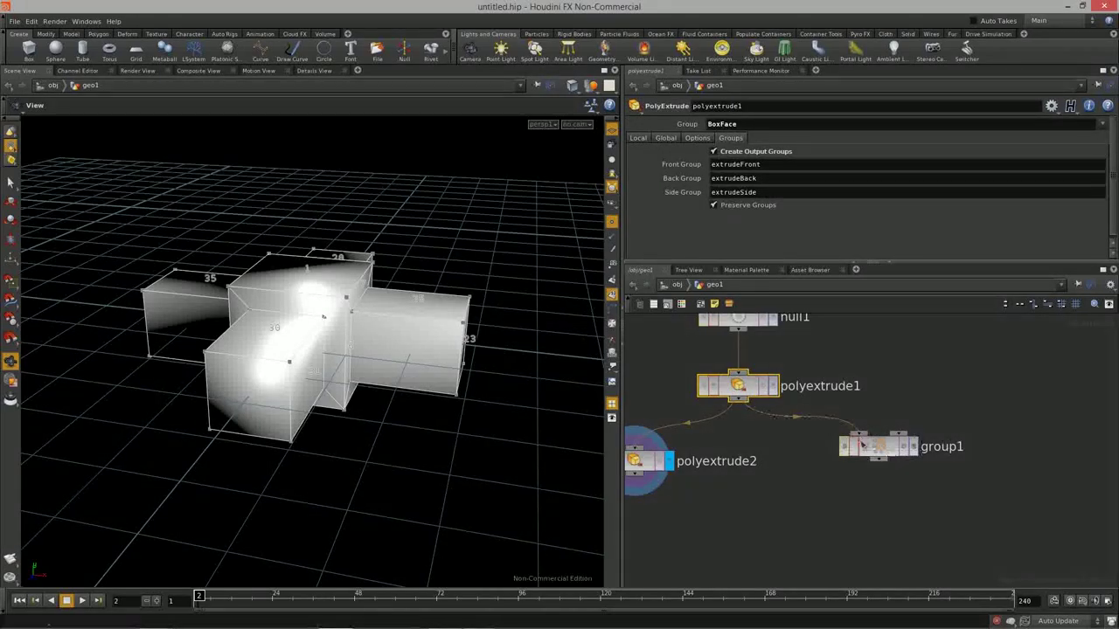
left_click_drag(881, 447, 883, 461)
left_click(773, 385)
mouse_move(374, 351)
left_mouse_down()
mouse_move(347, 335)
mouse_move(370, 350)
left_mouse_up()
left_click(916, 464)
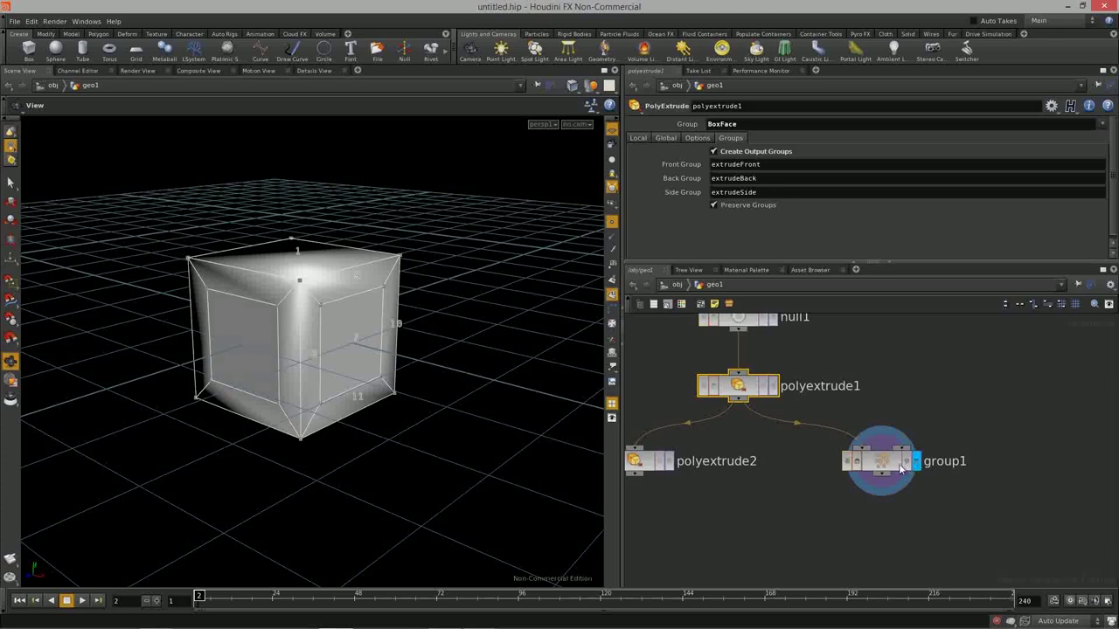
Rename the group1 node as CombineGroup and turn off its creation of a new group
type("c")
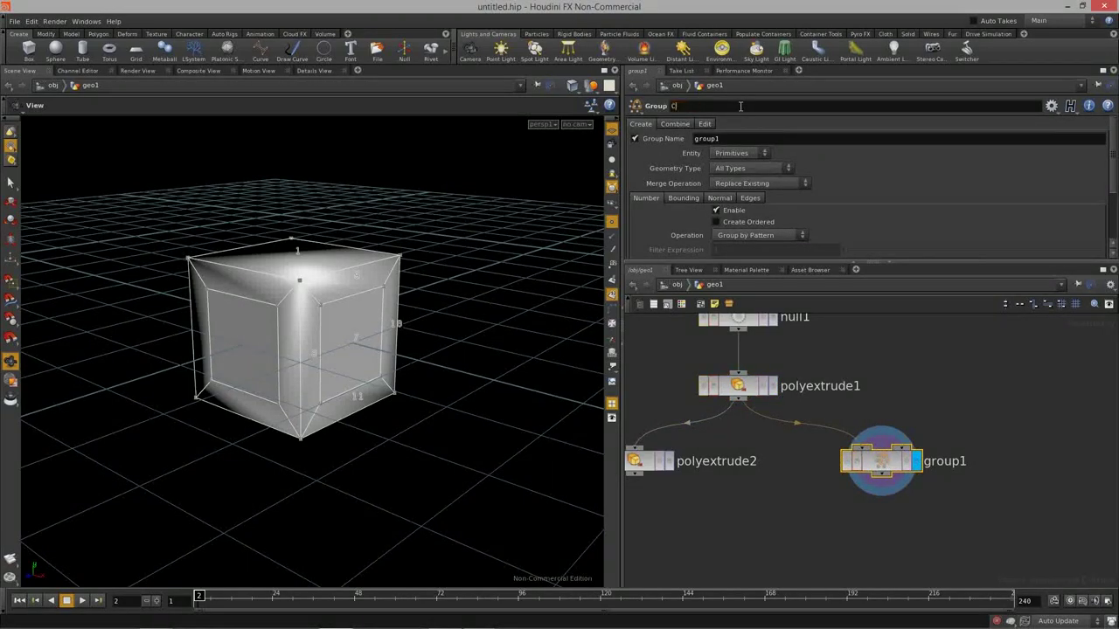
type("ombinegroup")
key("Return")
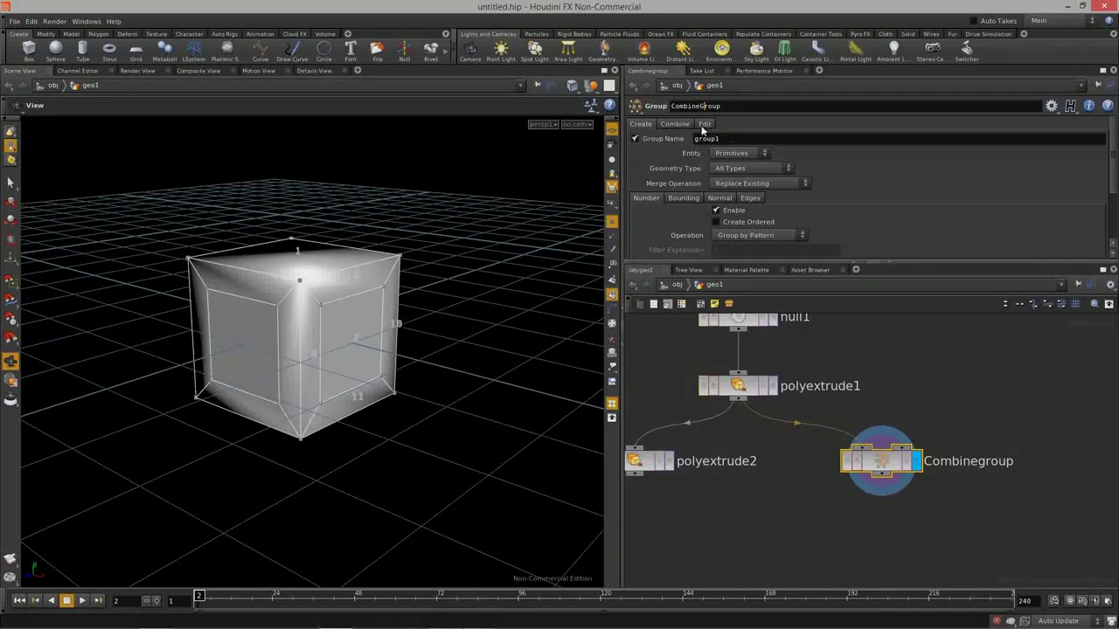
key("Return")
left_click(635, 138)
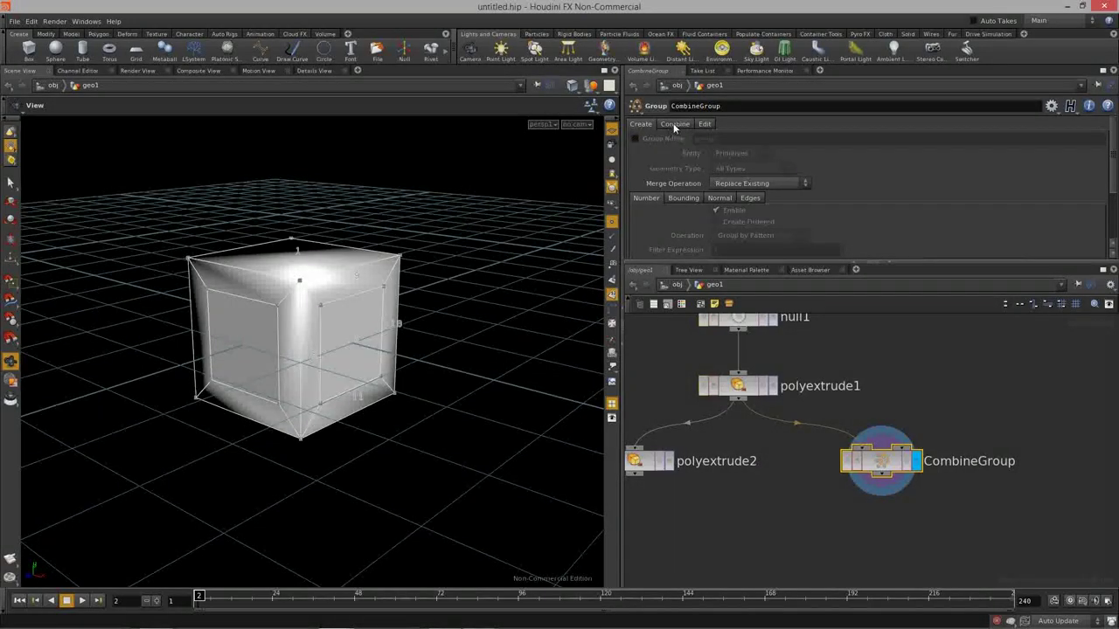
Set CombineGroup to combine the extrudeFront and extrudeSide groups into a group named FinalGRP
left_click(673, 124)
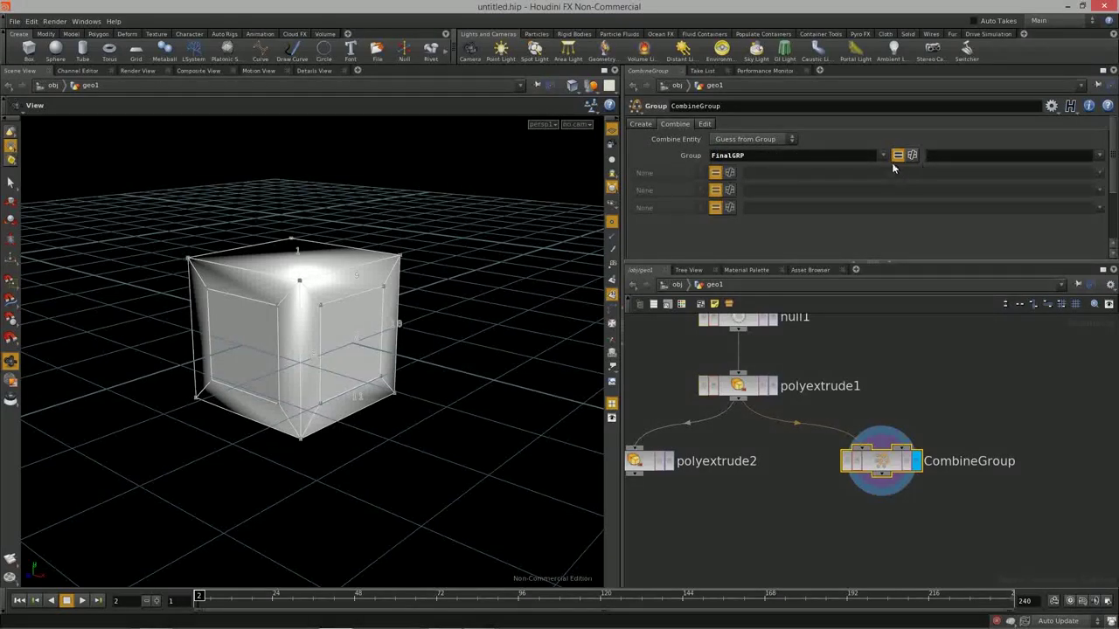
left_click_drag(745, 154, 681, 153)
left_click(1098, 155)
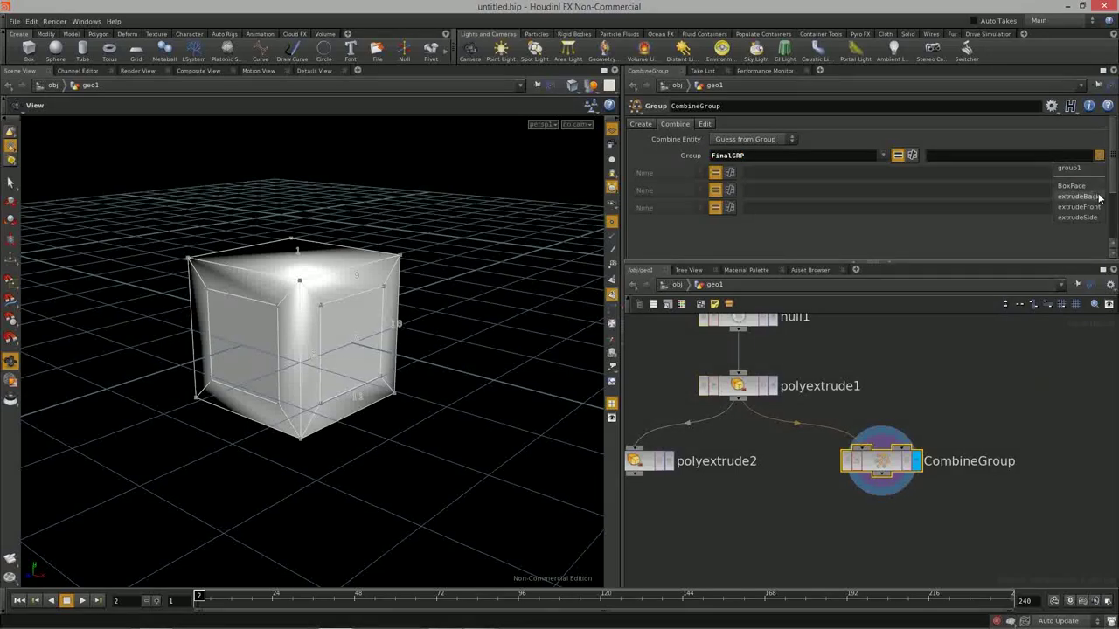
left_click(1097, 207)
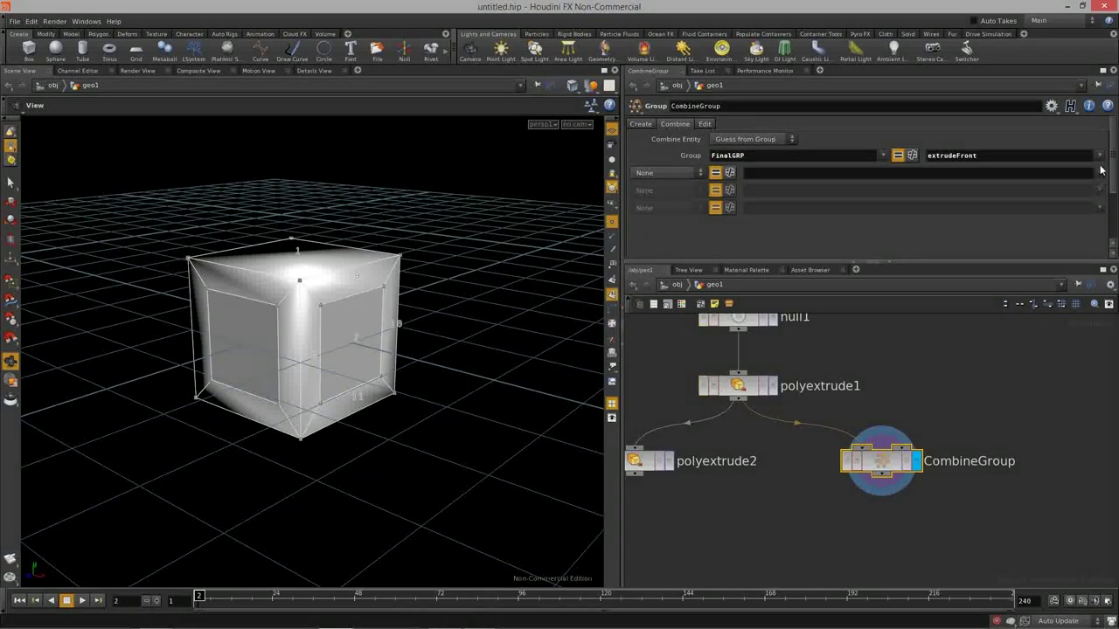
left_click(1098, 155)
left_click(1094, 218)
left_click_drag(407, 314, 298, 388)
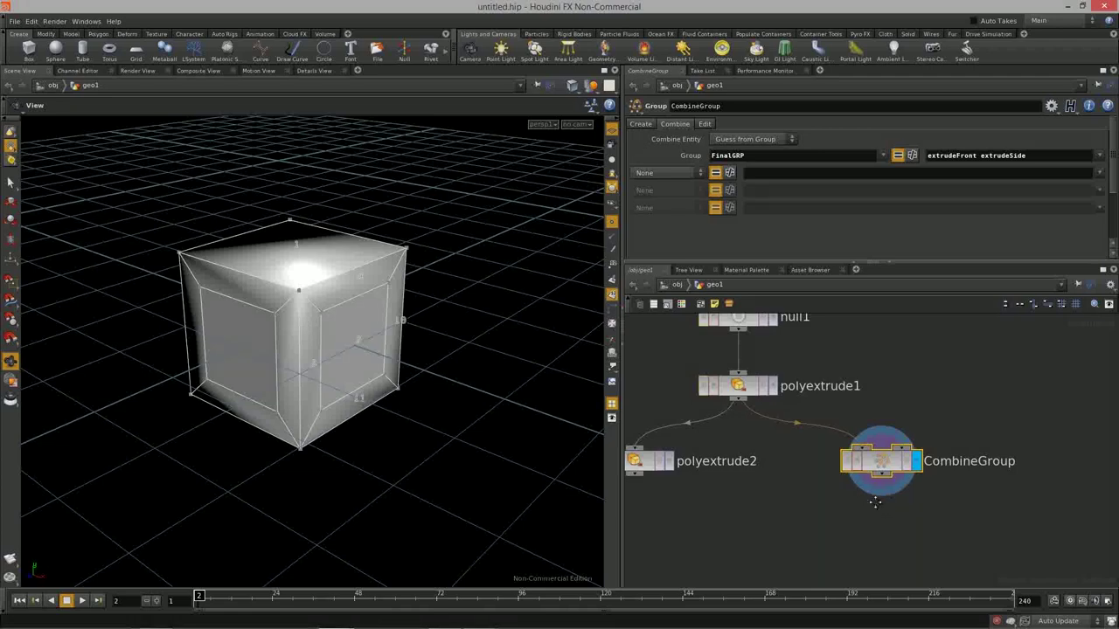
Add a PolyExtrude node connected below CombineGroup and set its display flag
key("Tab")
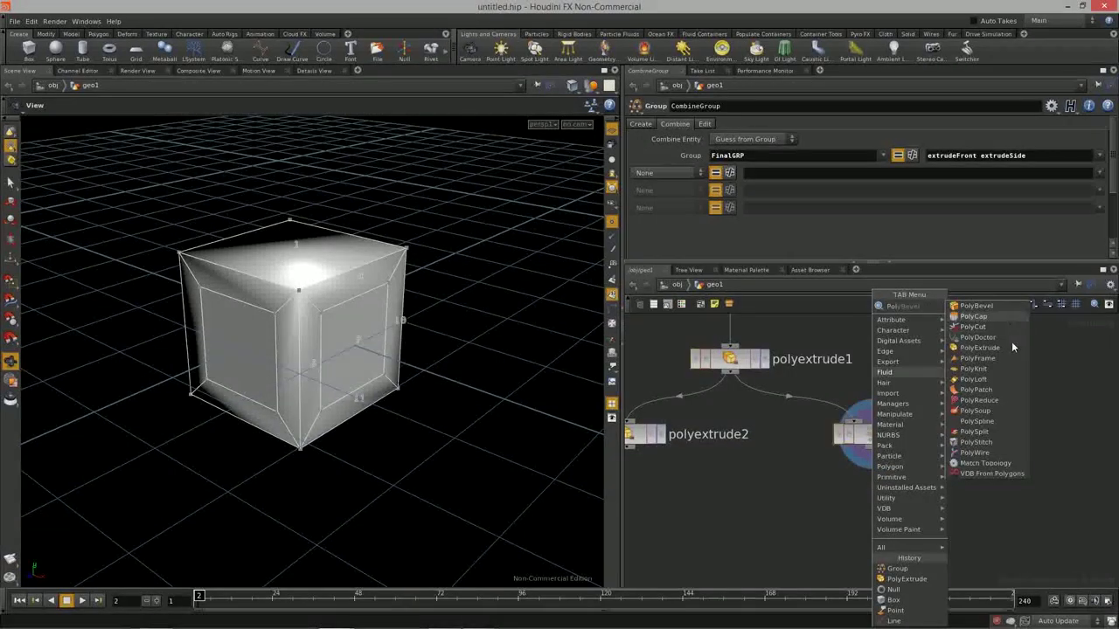
left_click(995, 347)
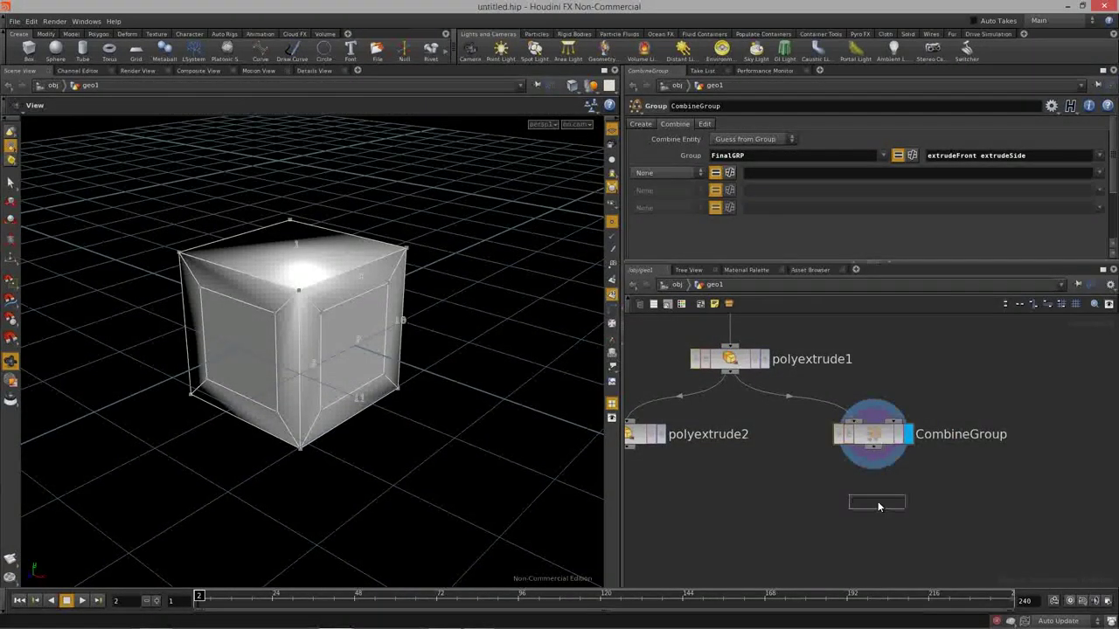
left_click(874, 500)
left_click(906, 499)
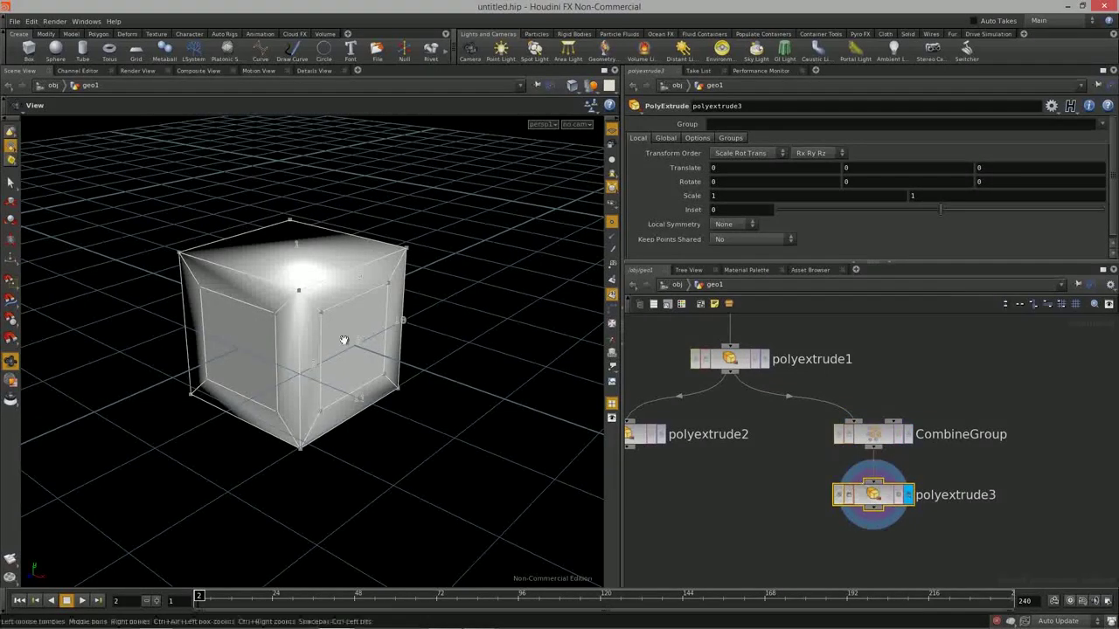
Restrict polyextrude3 to the FinalGRP group and set its local Z Translate to 1.1
left_click(1103, 125)
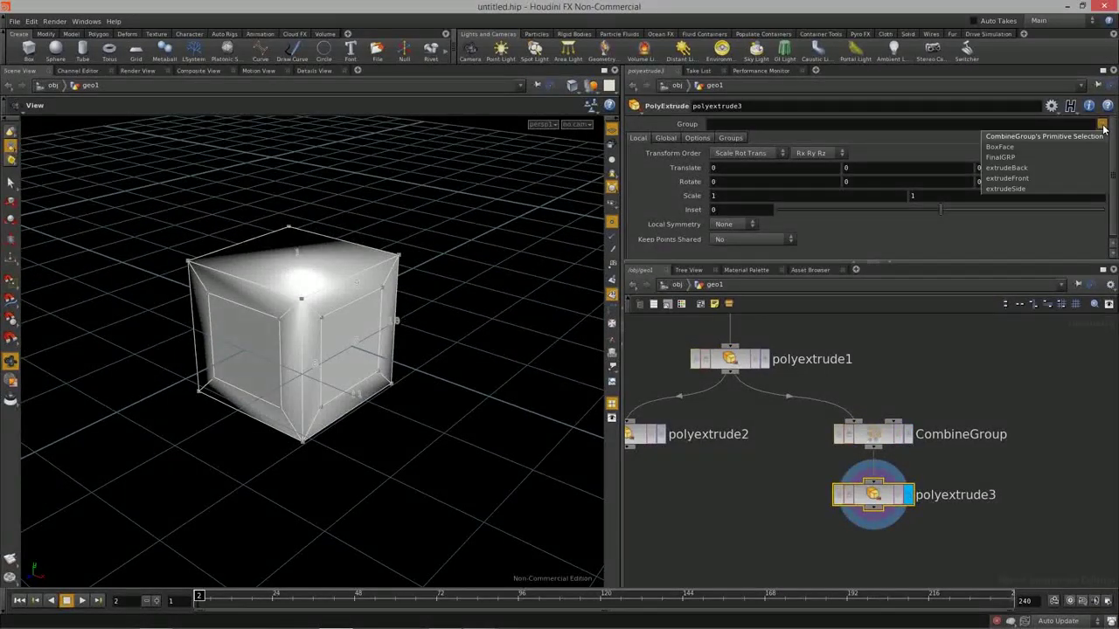
left_click(1000, 157)
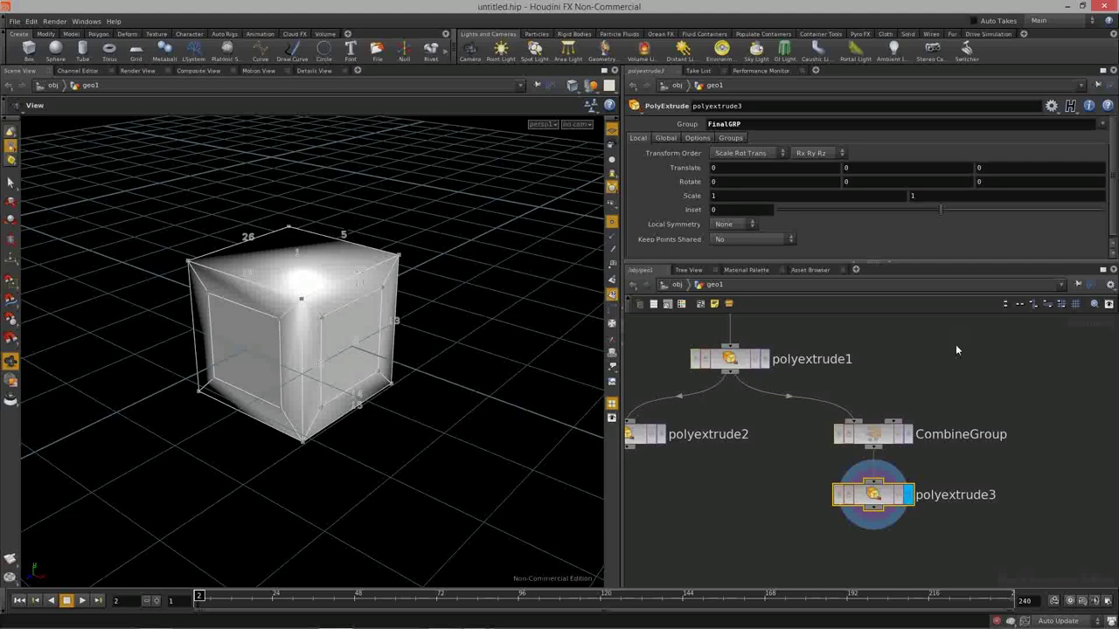
middle_click_drag(985, 167, 1036, 177)
scroll(454, 332, "up", 3)
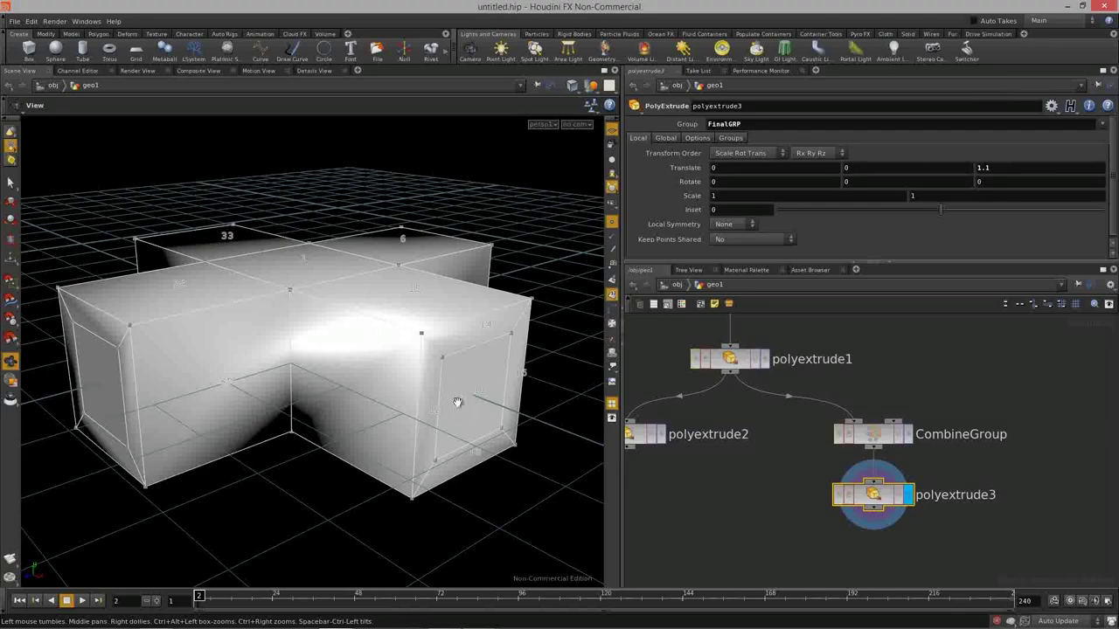
right_click_drag(451, 405, 432, 414)
left_click_drag(432, 414, 544, 402)
left_click_drag(295, 387, 353, 395)
left_click_drag(400, 345, 237, 400)
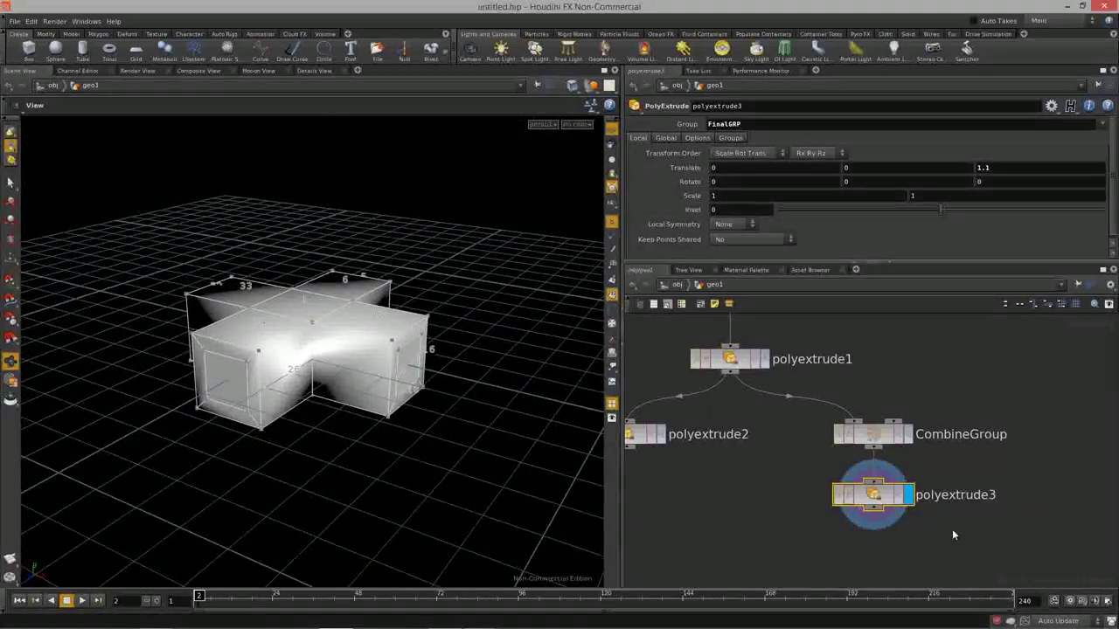
Examine polyextrude3's primitive groups and review the whole node network from box1 down
middle_click_drag(944, 533, 953, 492)
middle_click(883, 452)
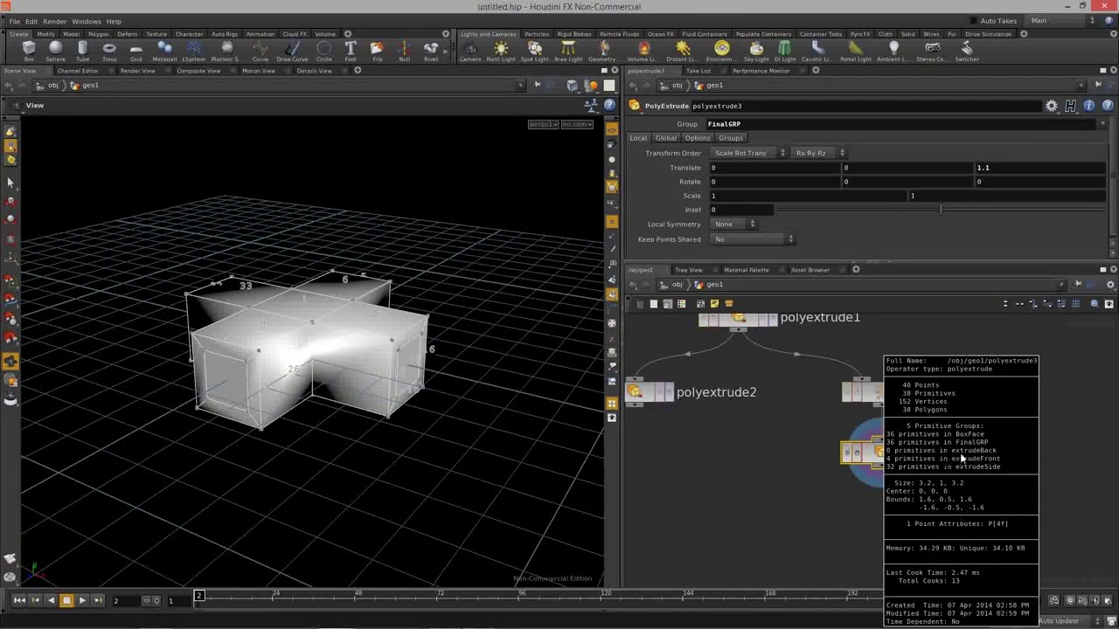
middle_click_drag(782, 399, 834, 472)
right_click_drag(834, 472, 884, 416)
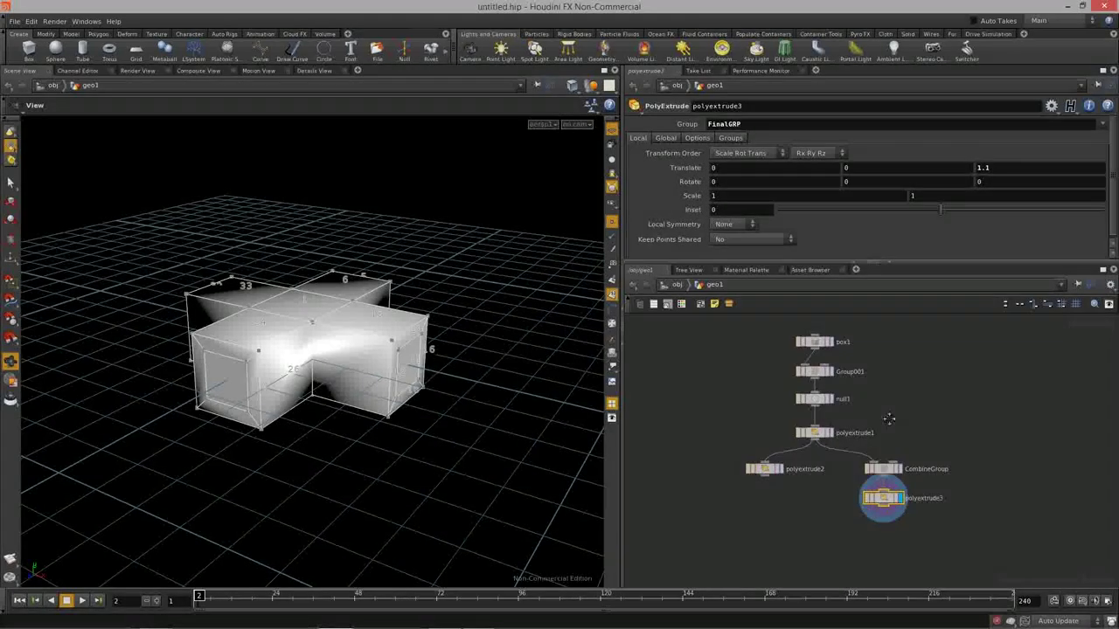
middle_click_drag(884, 416, 894, 430)
left_click_drag(719, 354, 940, 531)
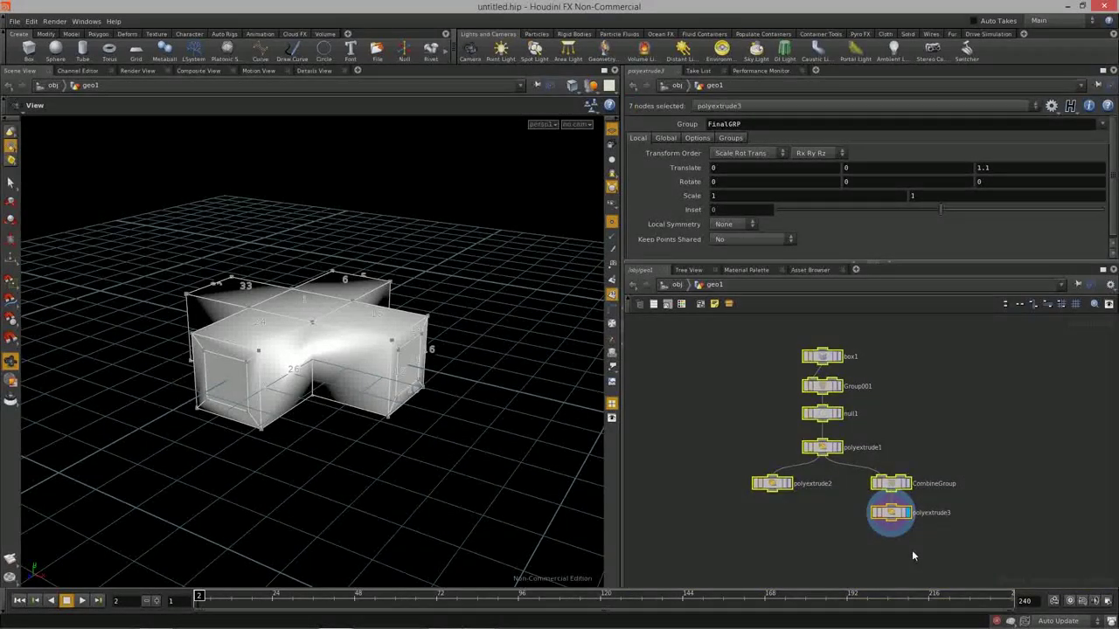
scroll(881, 487, "up", 4)
left_click(884, 450)
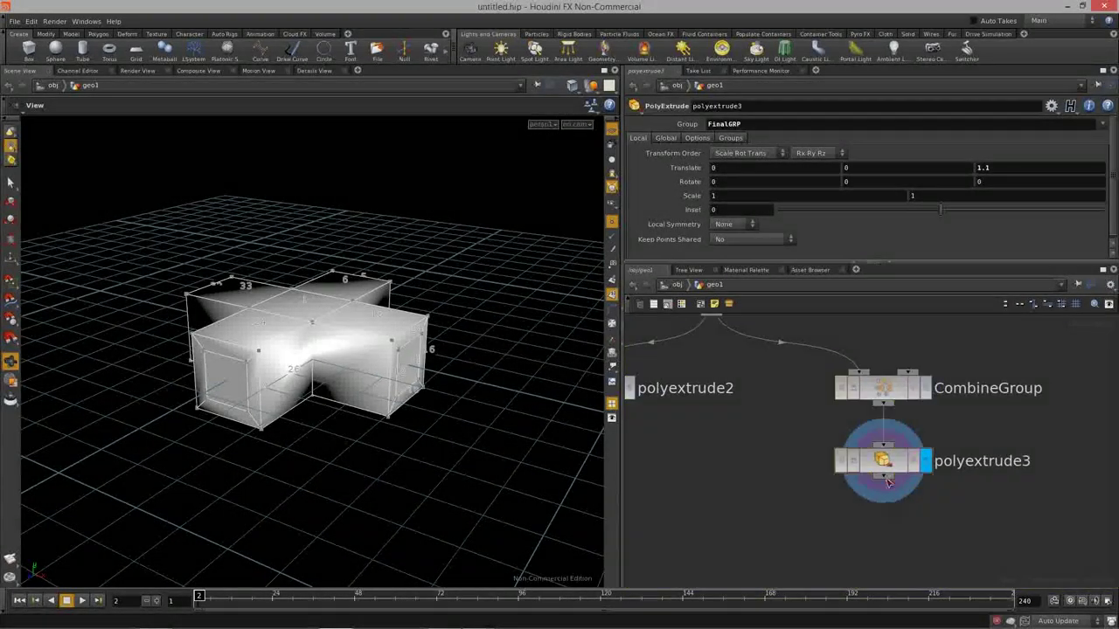
middle_click_drag(884, 455, 954, 475)
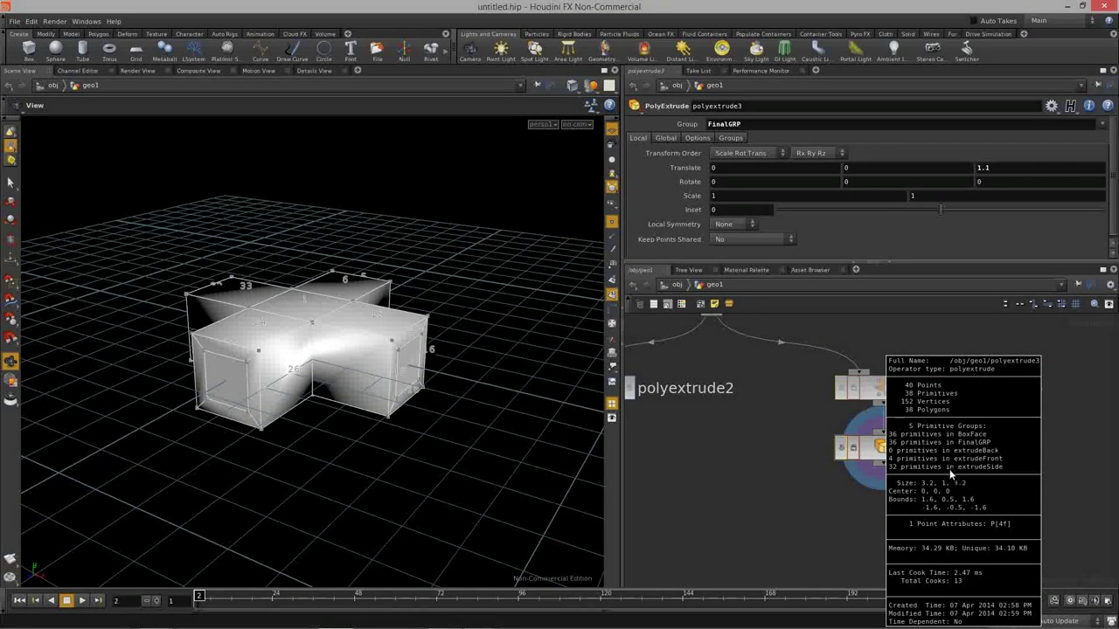
middle_click_drag(941, 468, 912, 463)
middle_click_drag(742, 435, 835, 507)
scroll(835, 507, "down", 5)
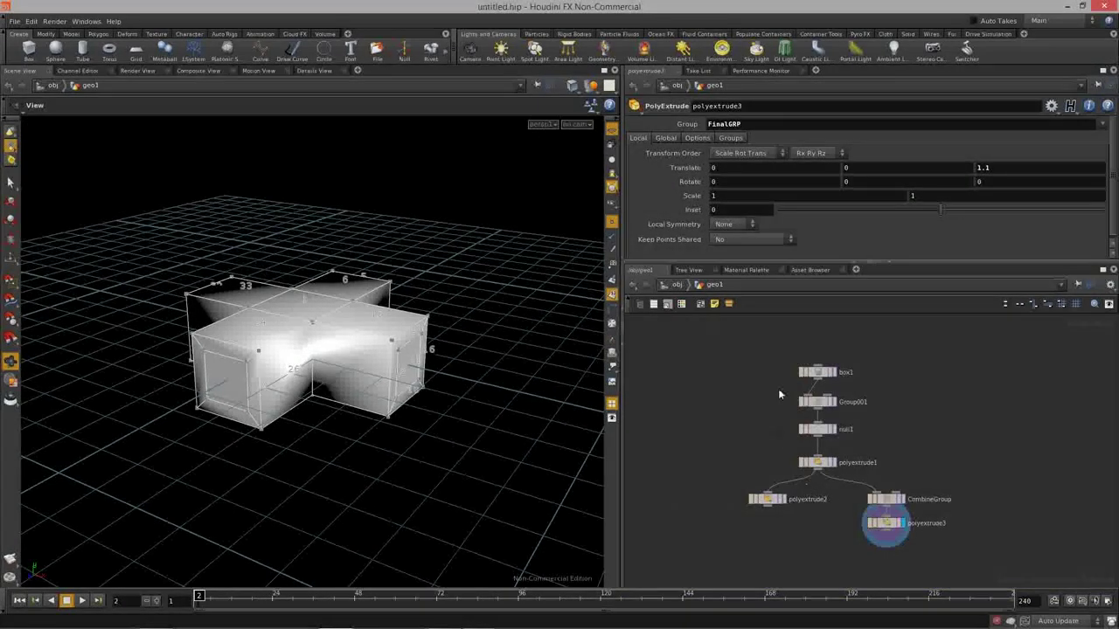
left_click_drag(747, 352, 837, 472)
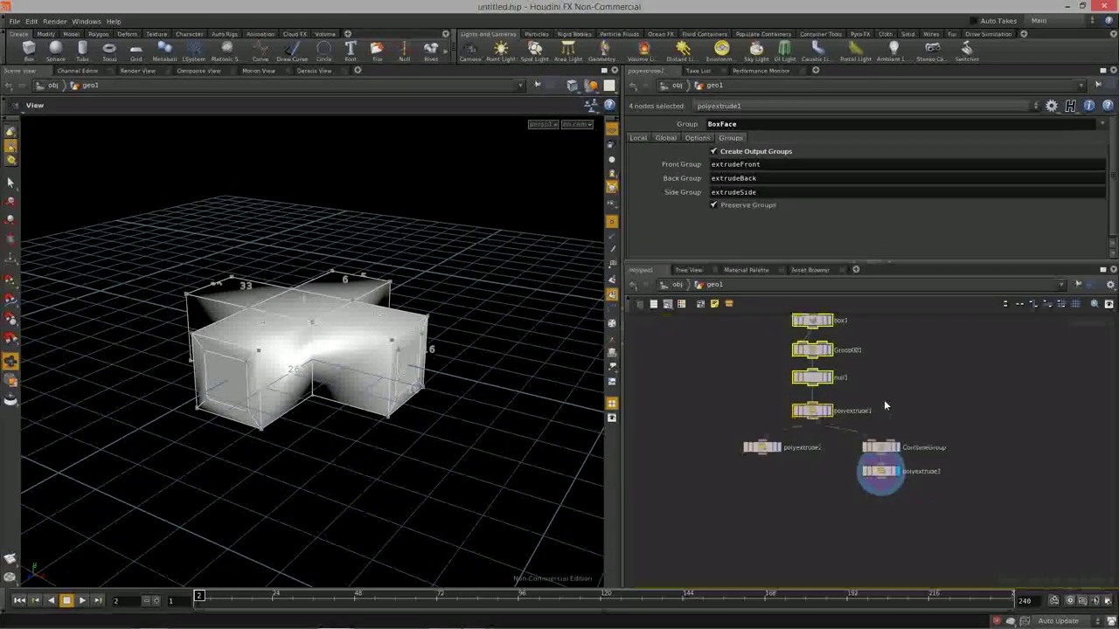
Add a Group node connected below polyextrude3 and set its display flag
scroll(884, 489, "up", 3)
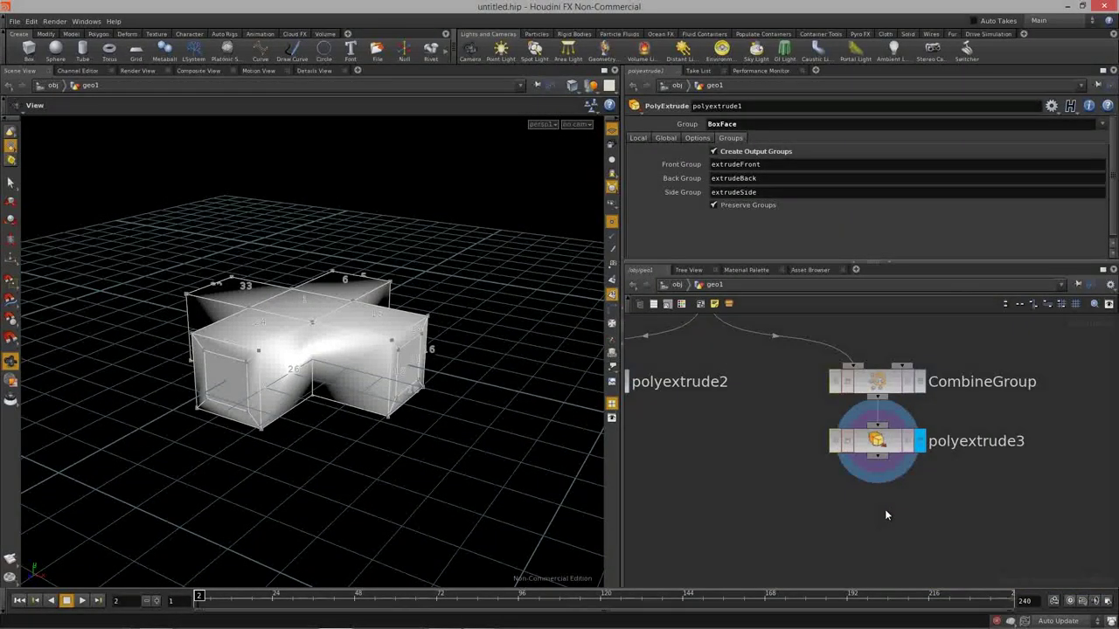
key("Tab")
type("Group")
key("Return")
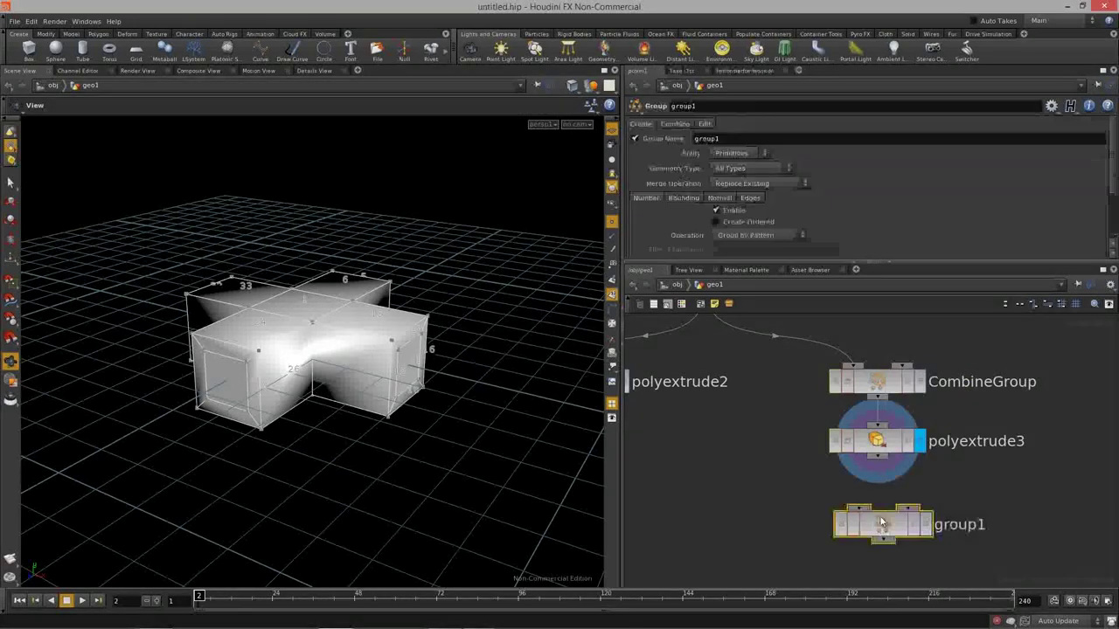
left_click(903, 505)
left_click(920, 504)
Turn off group creation on group1, show its group deletion settings, and move the node slightly farther below polyextrude3
left_click(636, 139)
left_click(702, 125)
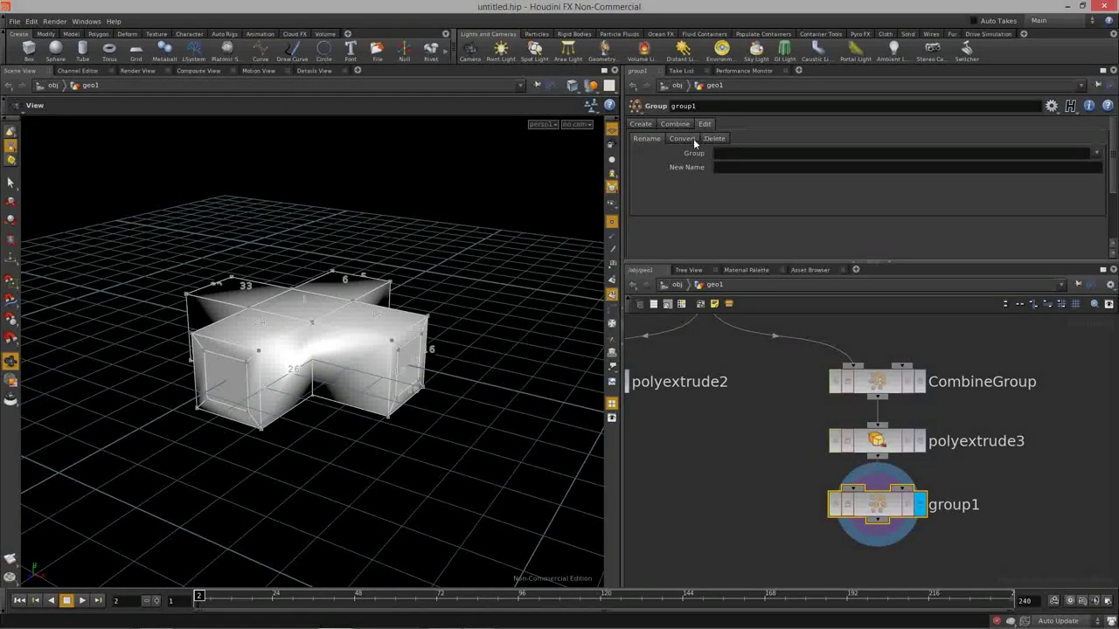
left_click(714, 138)
left_click(739, 155)
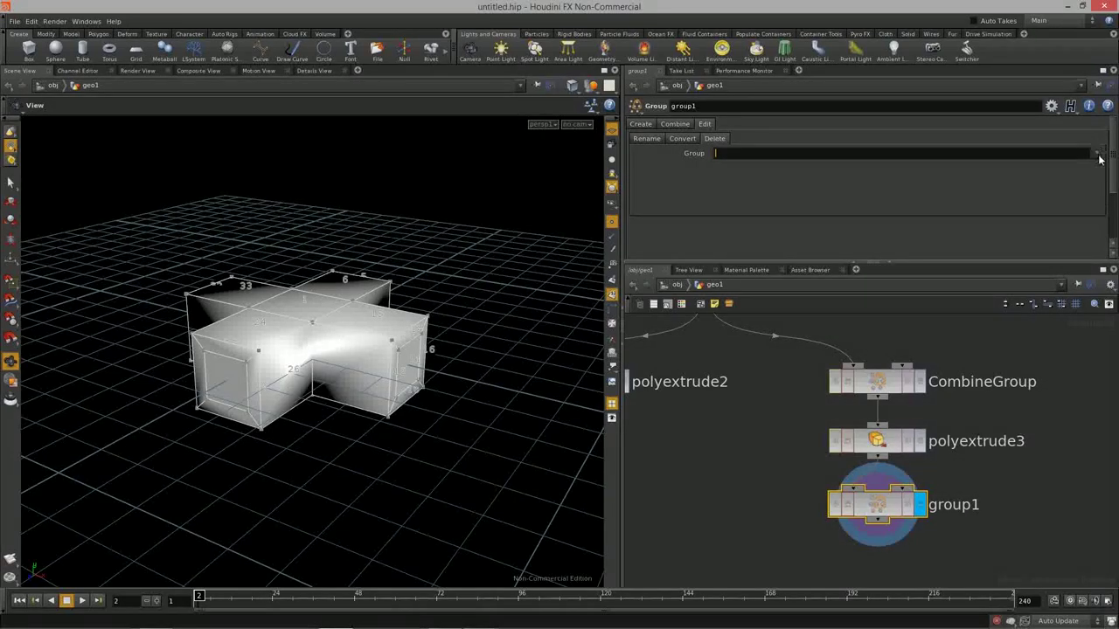
middle_click_drag(993, 472, 994, 420)
left_click_drag(884, 464, 885, 477)
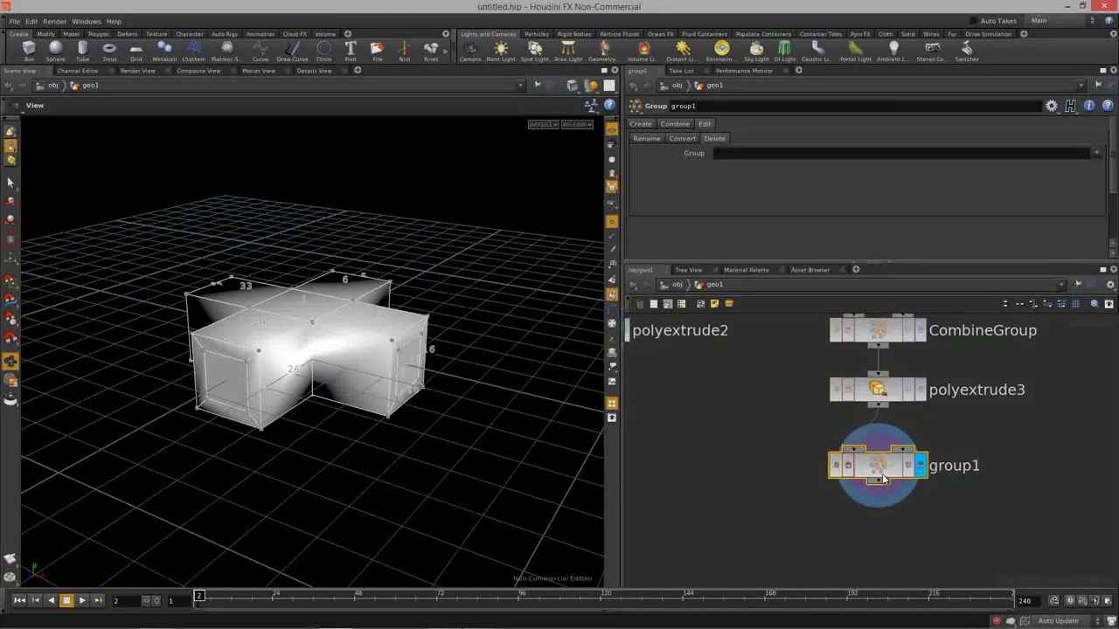
middle_click_drag(810, 474, 804, 450)
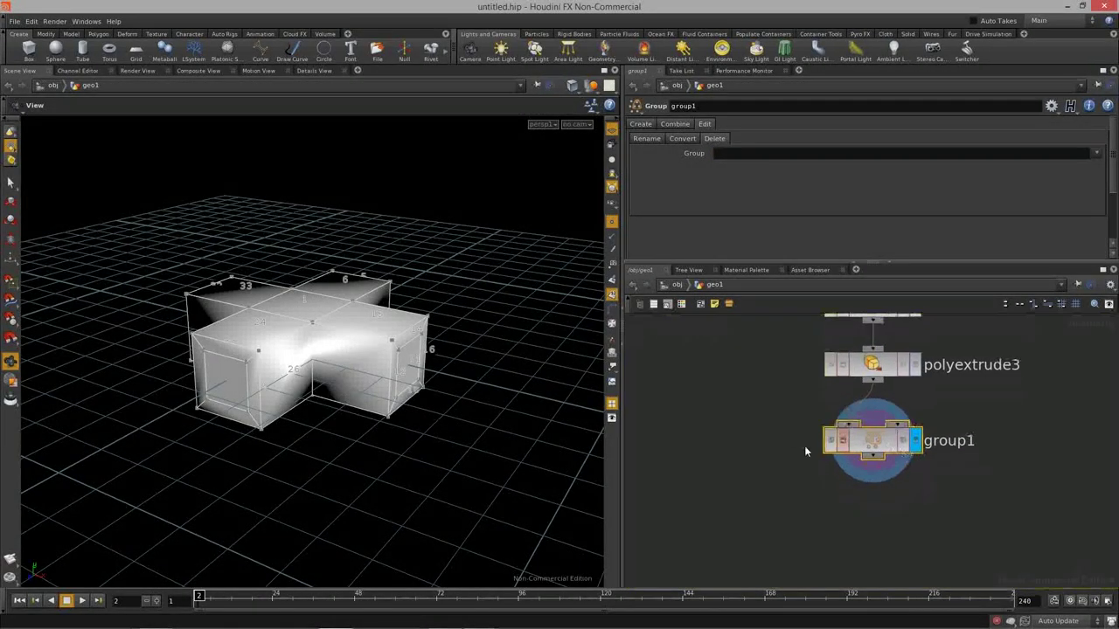
Set group1 to delete the BoxFace, FinalGRP, extrudeBack, extrudeFront and extrudeSide groups
left_click(1097, 154)
left_click(1081, 186)
left_click(1096, 154)
left_click(1077, 204)
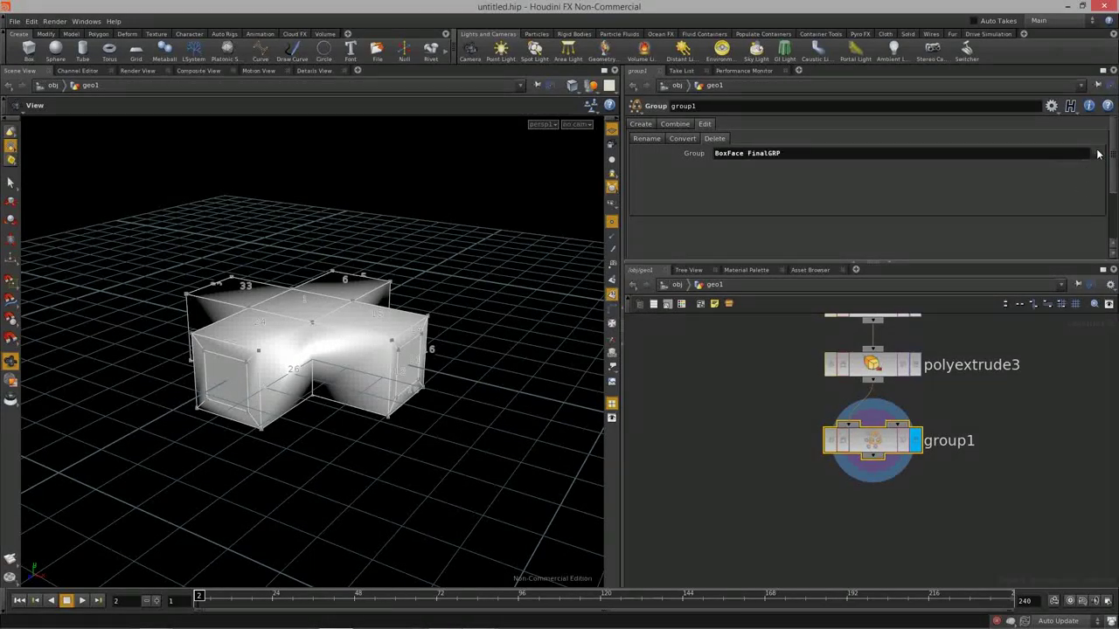
left_click(1097, 153)
left_click(1076, 204)
left_click(1097, 154)
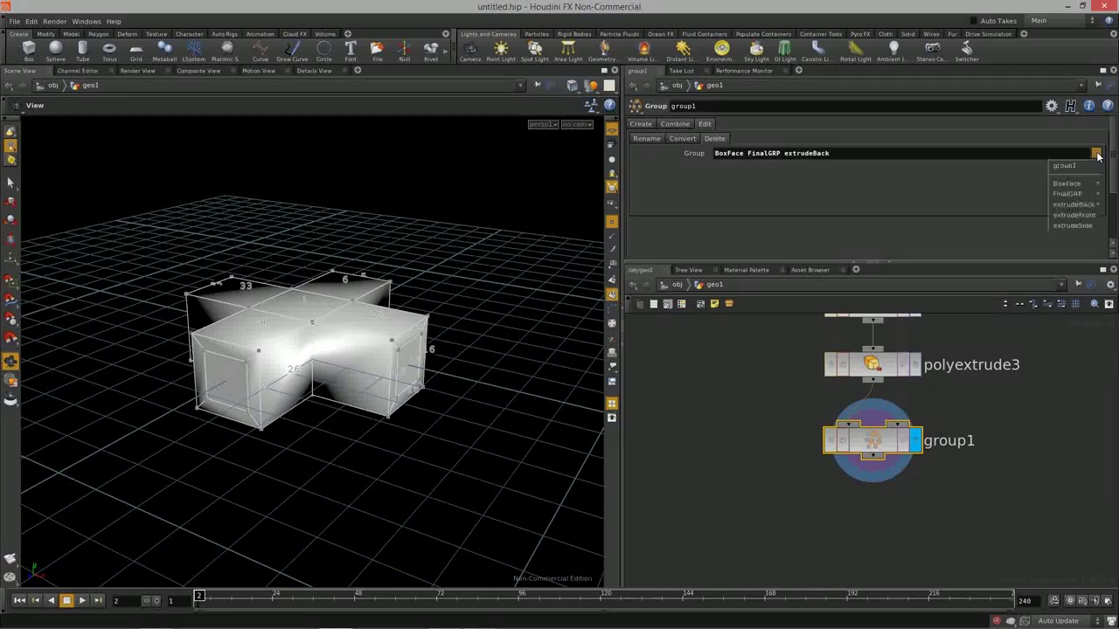
left_click(1088, 215)
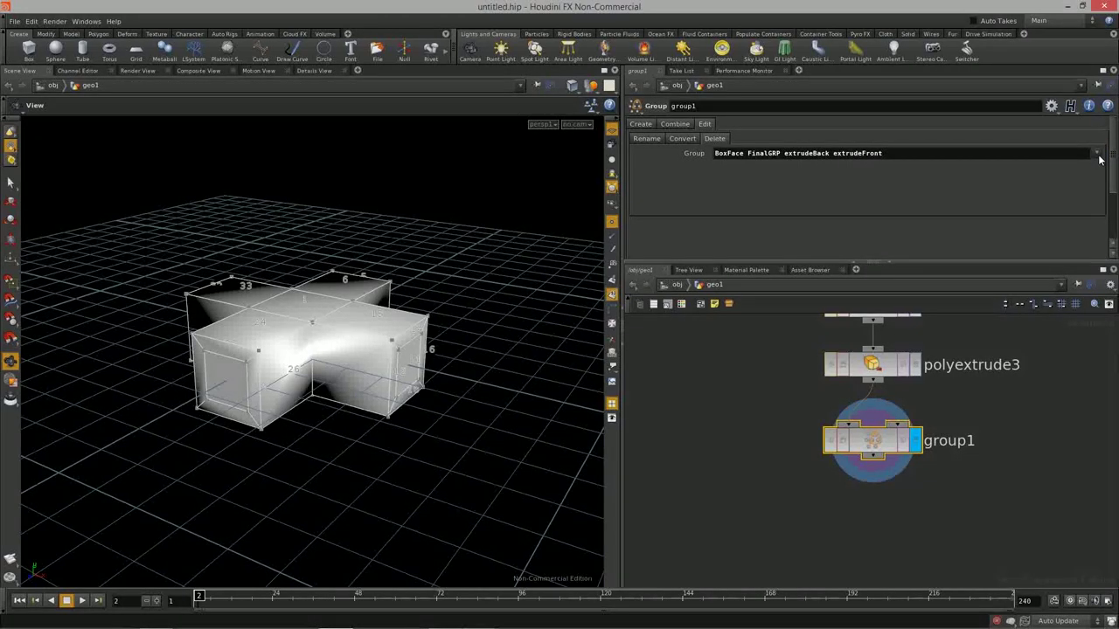
left_click(1096, 154)
left_click(1091, 229)
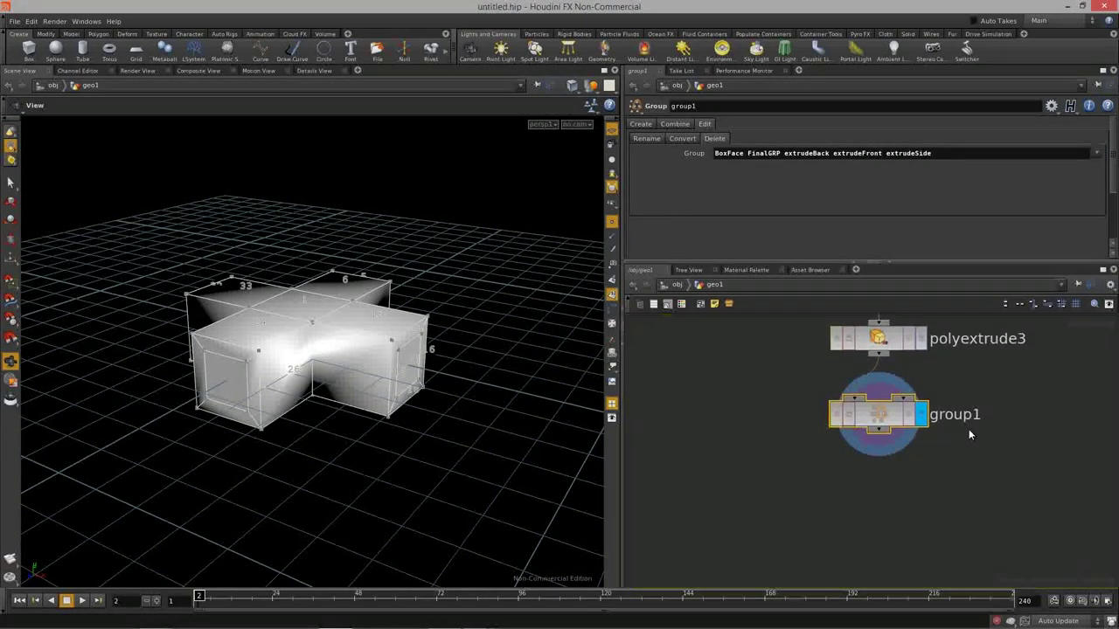
Add a Null node connected below group1 and set its display flag
middle_click_drag(884, 489, 882, 477)
key("Tab")
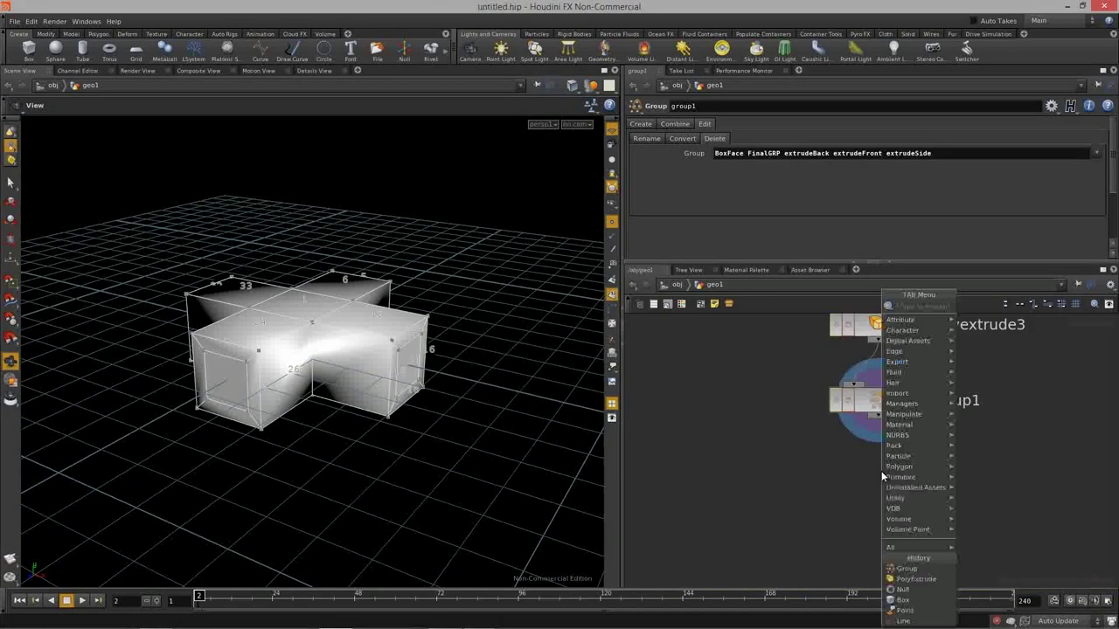
type("null")
key("Return")
left_click(878, 478)
left_click_drag(879, 416, 879, 472)
left_click(920, 477)
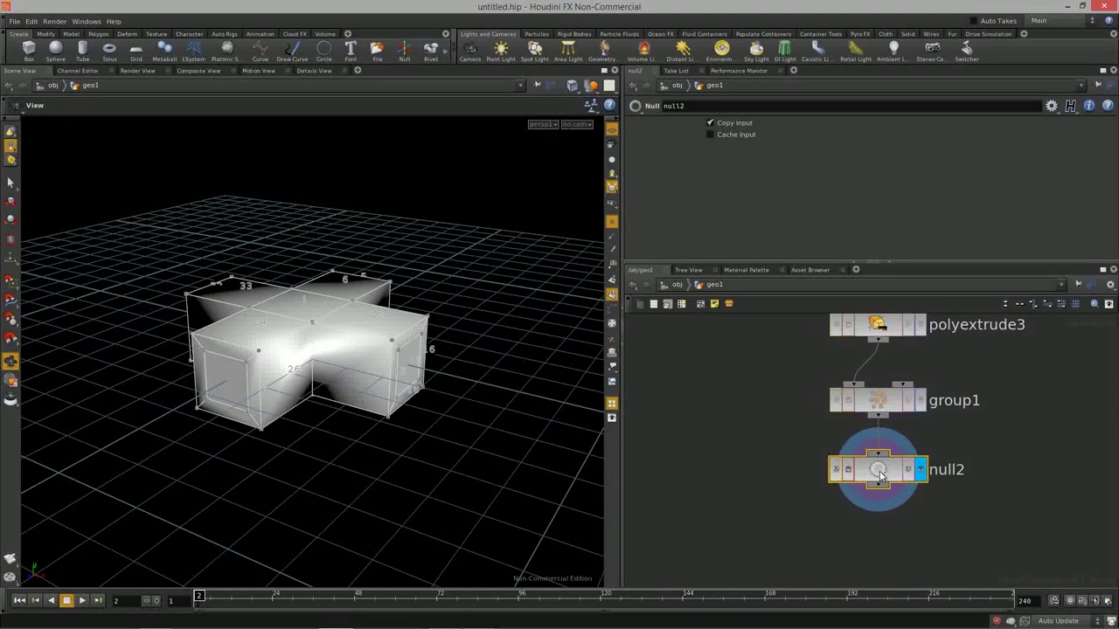
Inspect null2's geometry information and review the node chain from box1 down to null2
middle_click(878, 473)
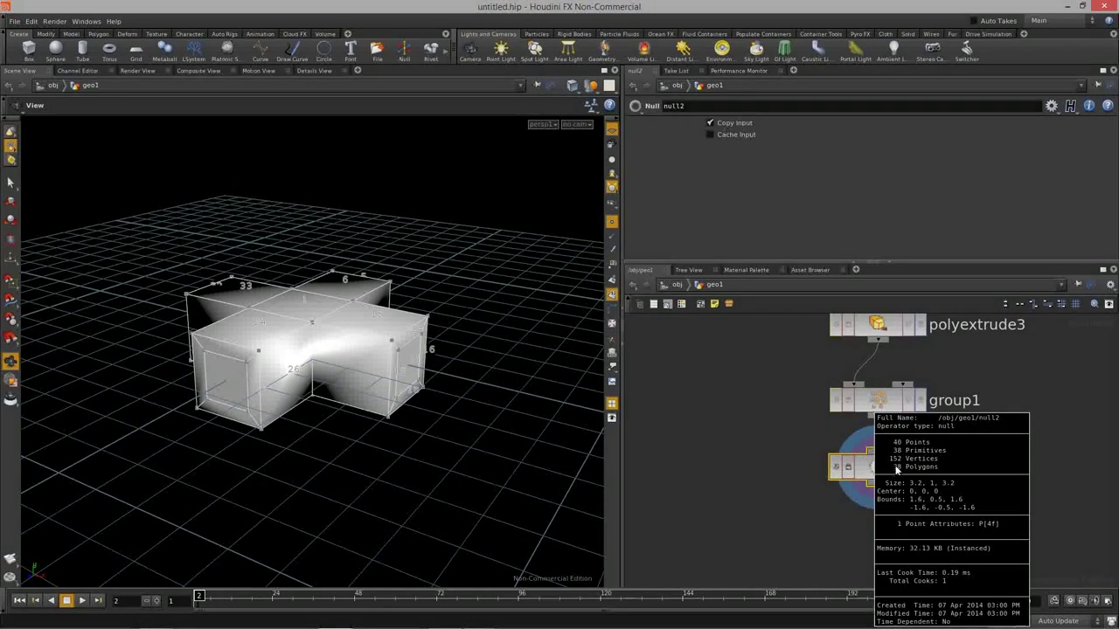
key("h")
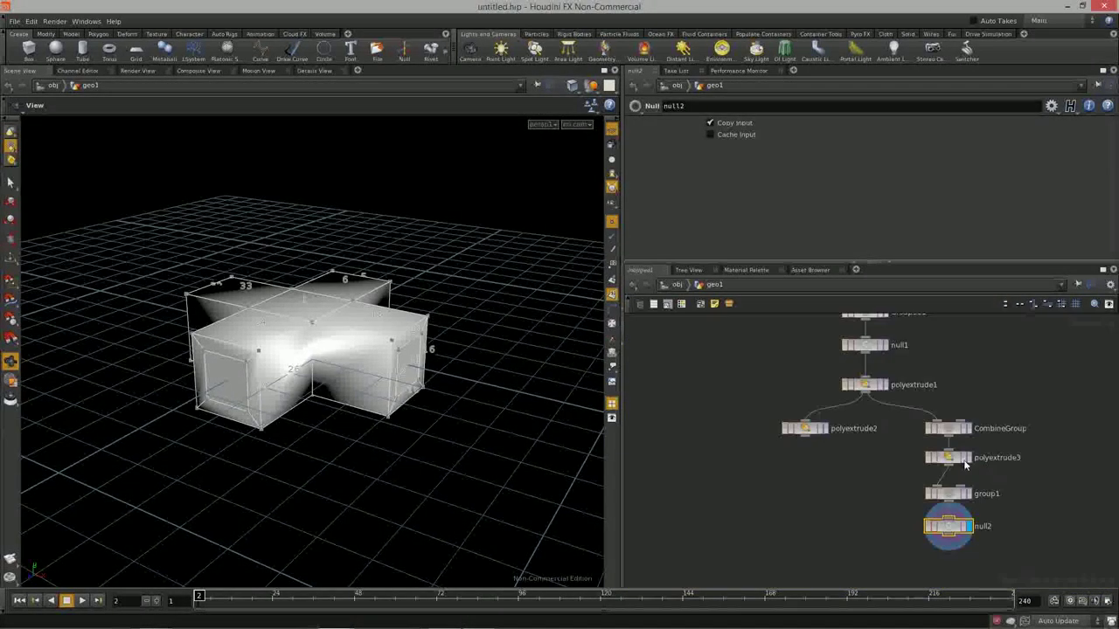
left_click_drag(773, 363, 1010, 562)
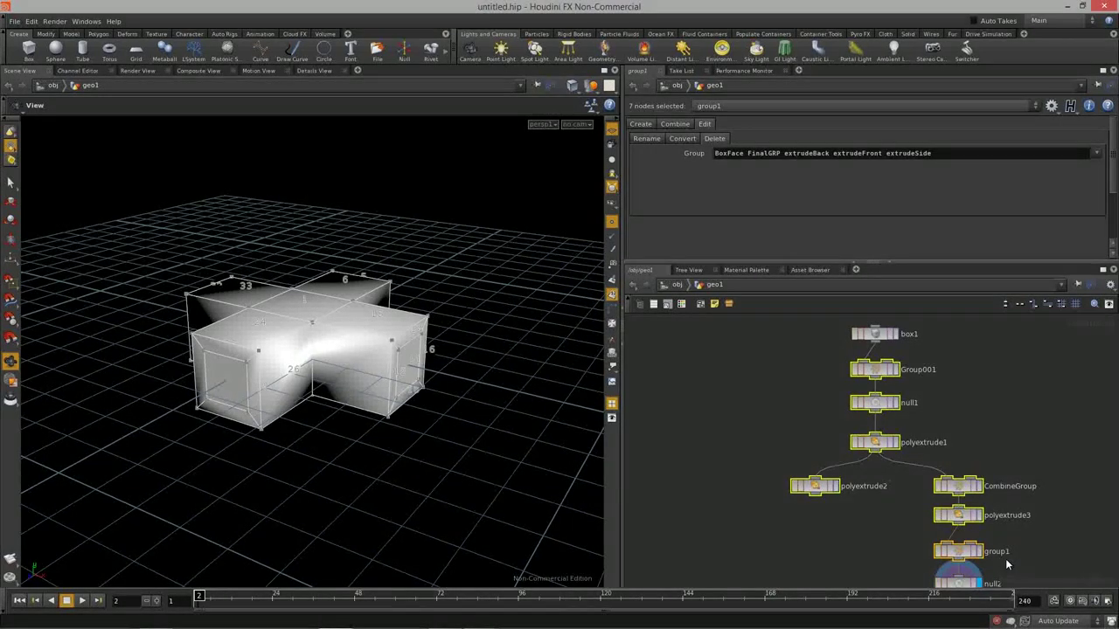
left_click(1000, 442)
middle_click_drag(1000, 442, 970, 307)
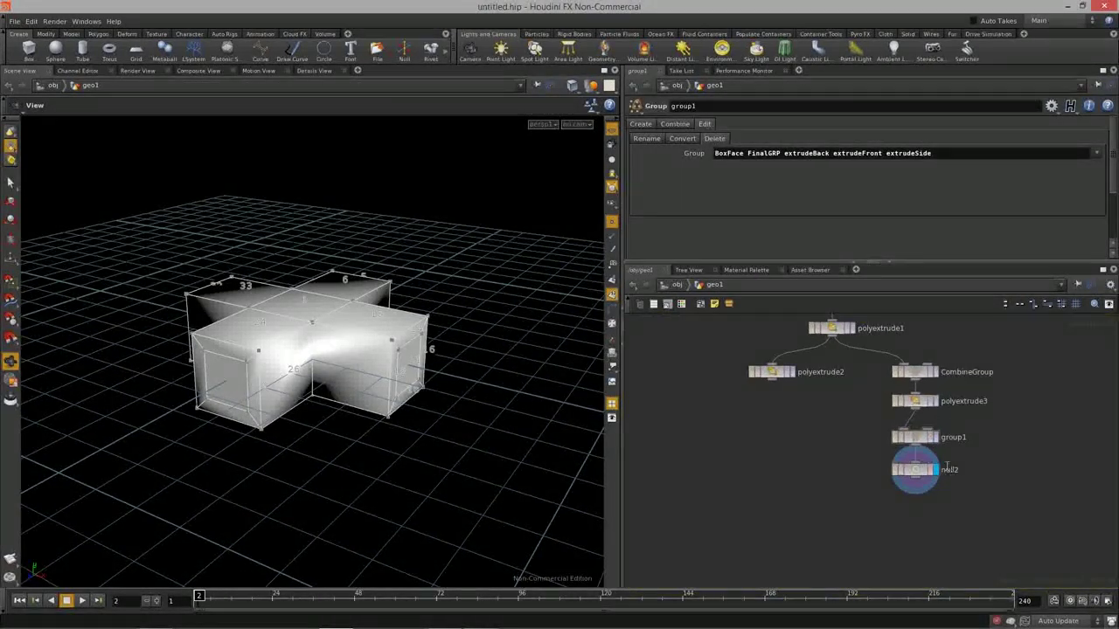
scroll(944, 468, "up", 3)
left_click_drag(289, 331, 409, 384)
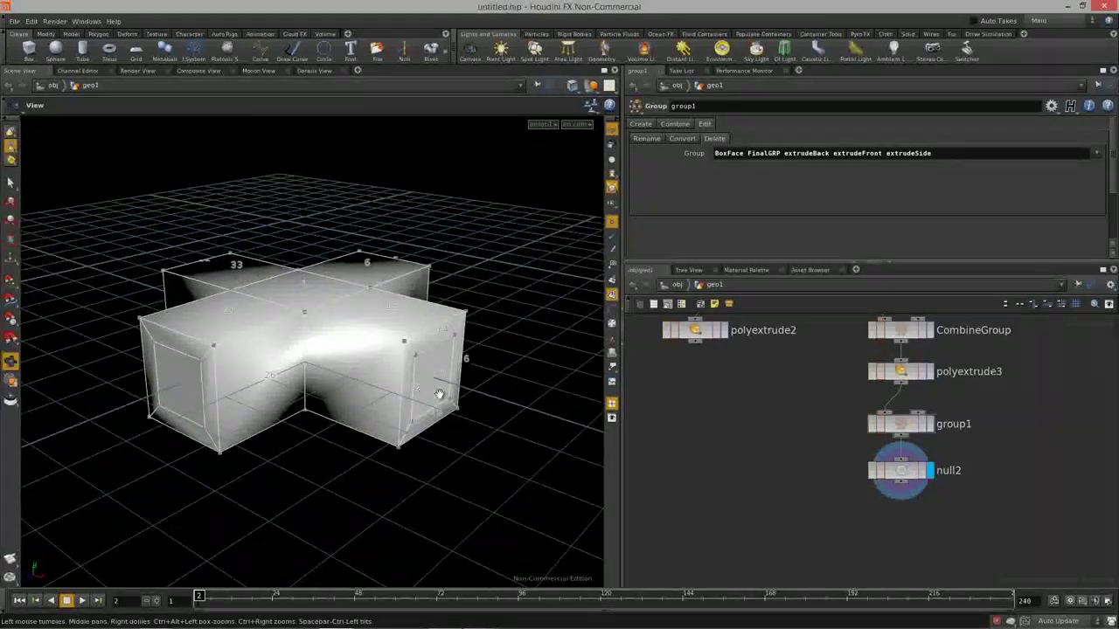
Add a Group node connected below null2 and set its display flag
middle_click_drag(891, 526, 891, 506)
key("Tab")
type("gro")
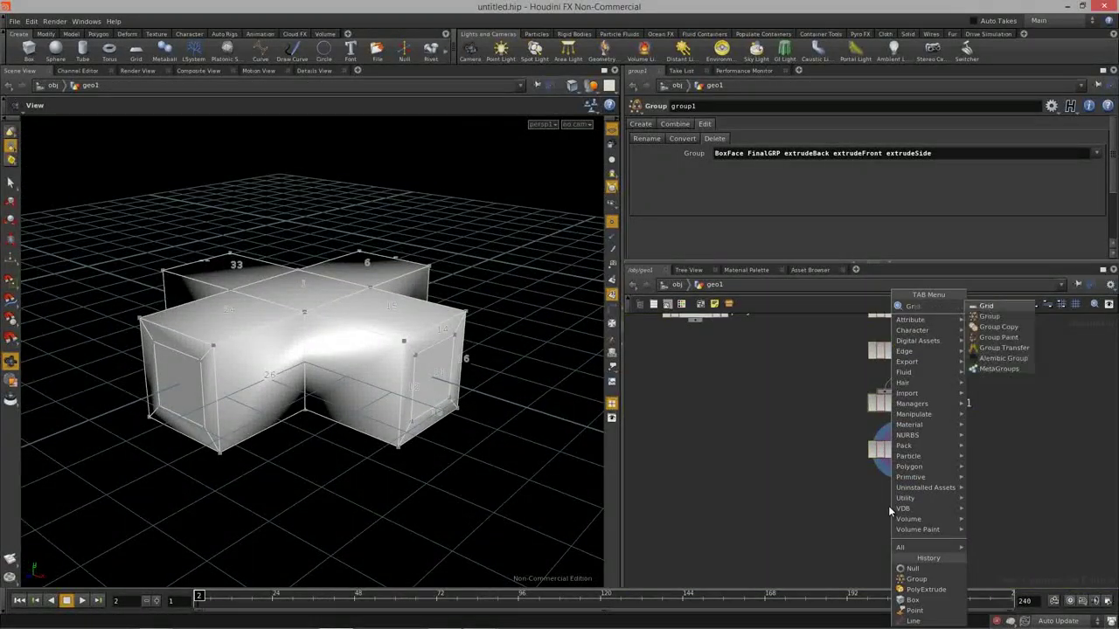
key("Return")
left_click(896, 518)
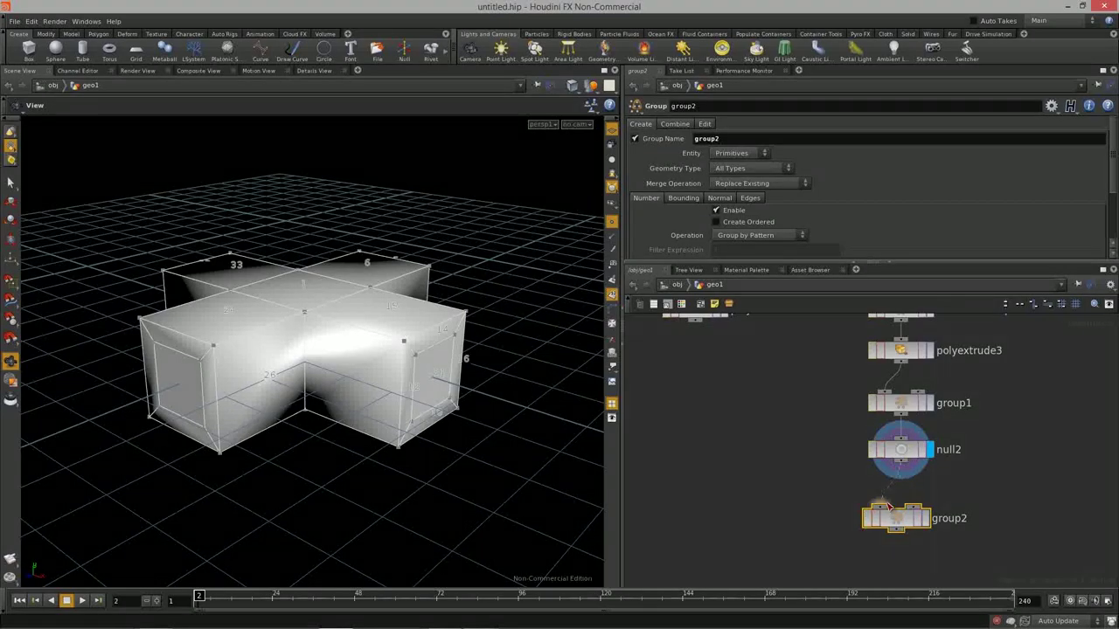
left_click(932, 511)
left_click_drag(379, 355, 401, 381)
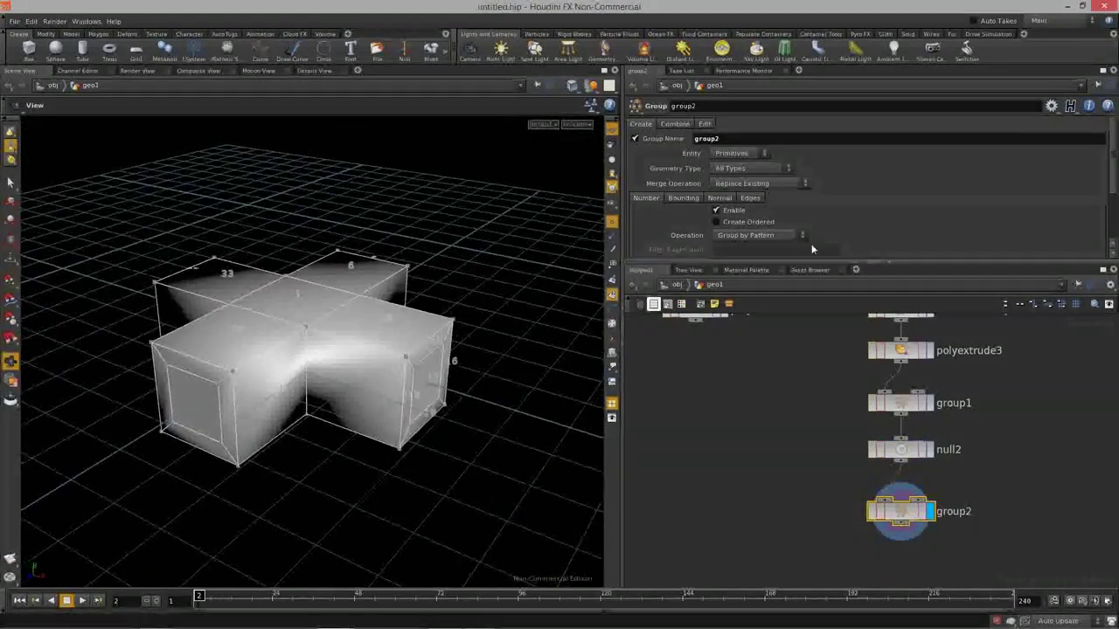
Turn off number-based grouping on group2 and name both the node and its group NormalGRP
scroll(816, 224, "down", 1)
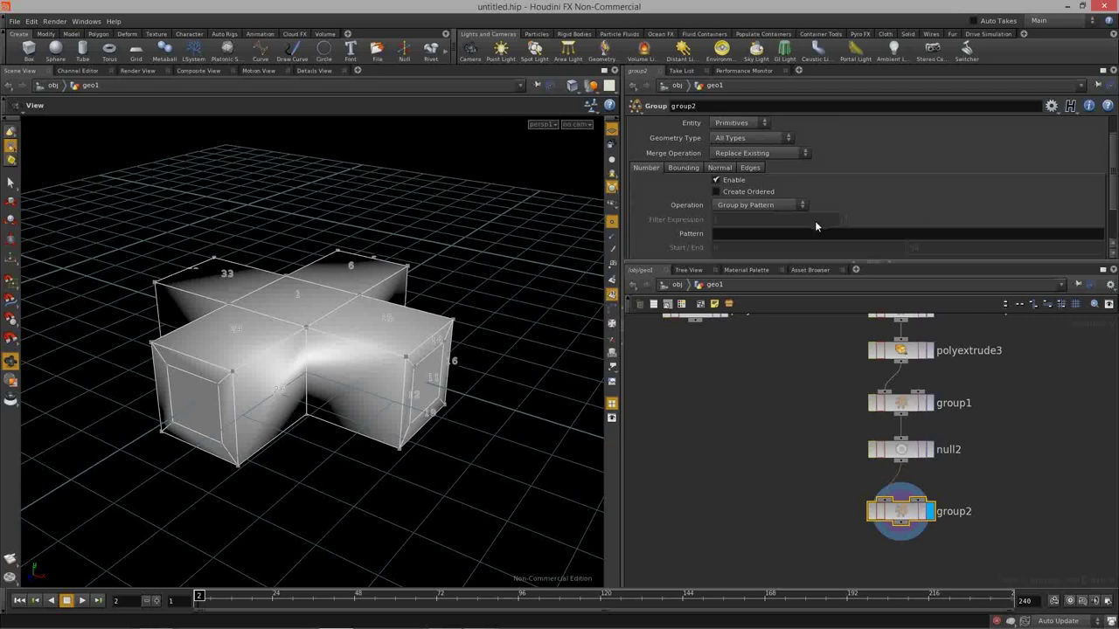
left_click(724, 180)
scroll(782, 205, "up", 1)
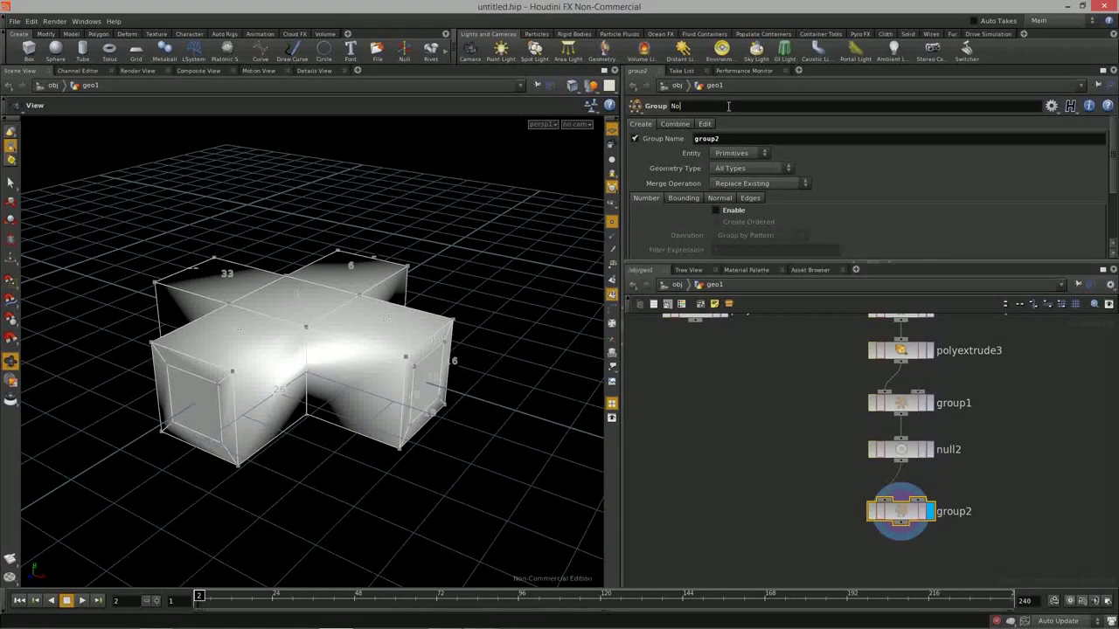
key("Return")
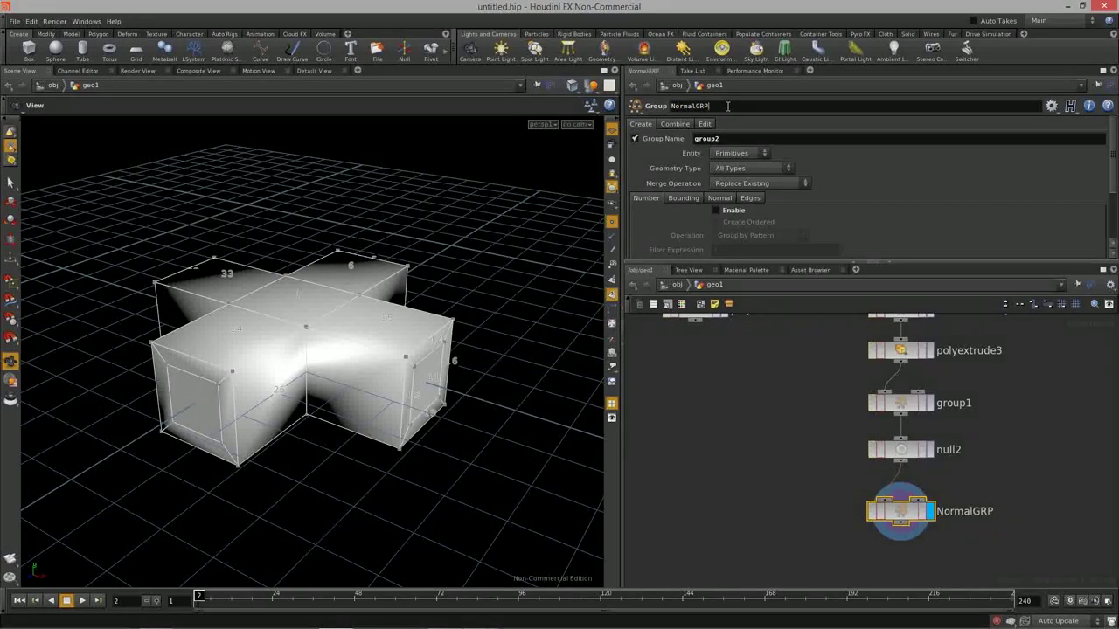
left_click_drag(735, 137, 653, 142)
type("NormalGRP")
left_click(966, 523)
middle_click_drag(994, 358, 936, 405)
middle_click_drag(911, 542, 912, 437)
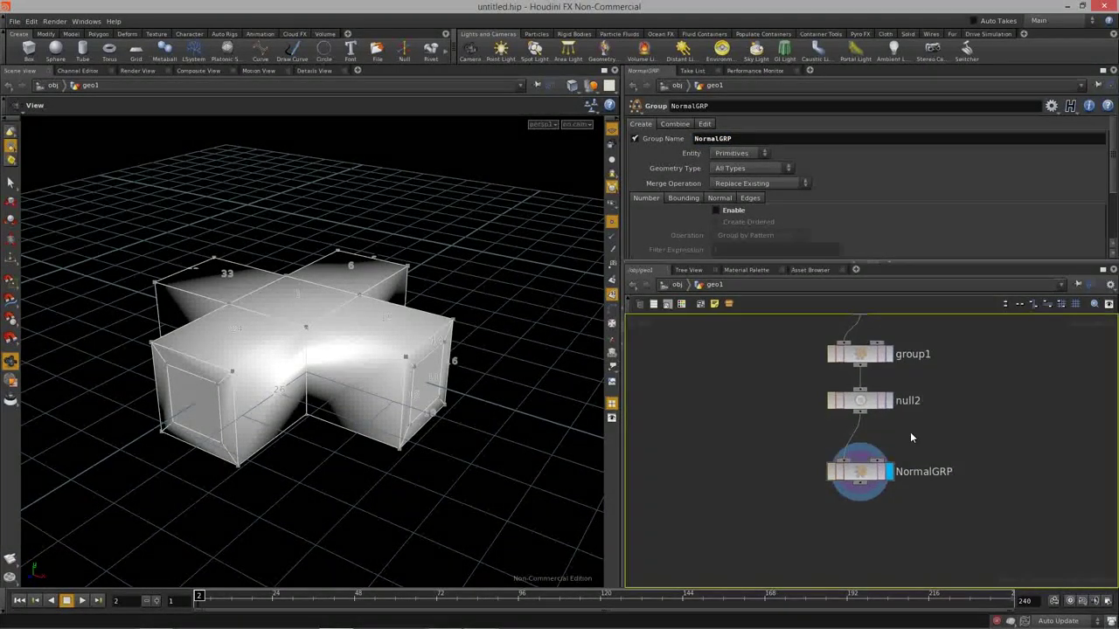
left_click(859, 476)
double_click(926, 468)
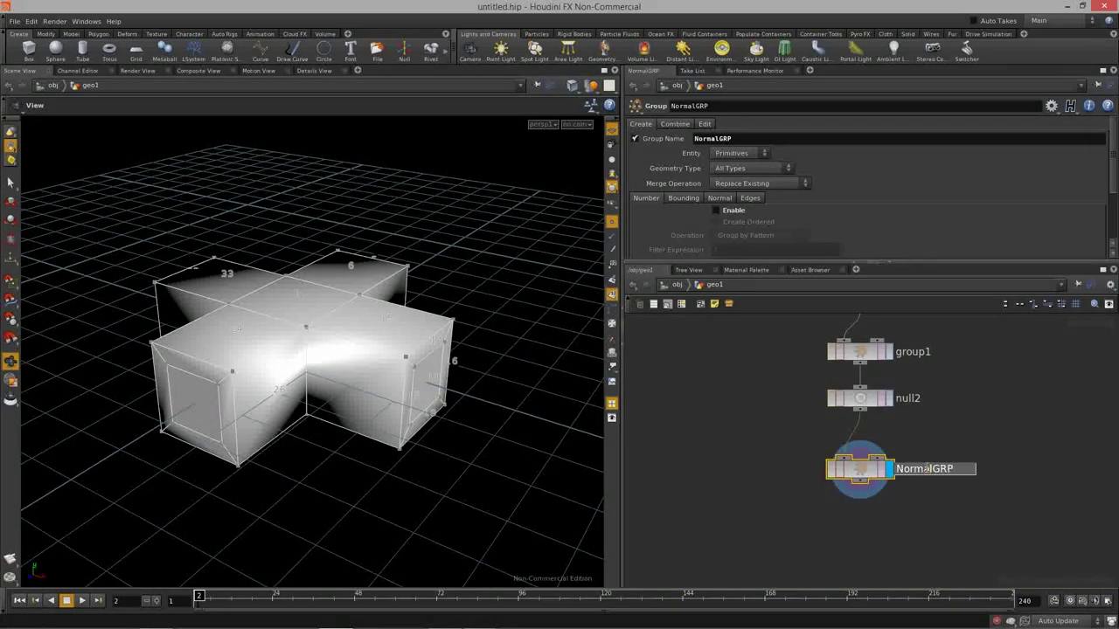
left_click(966, 495)
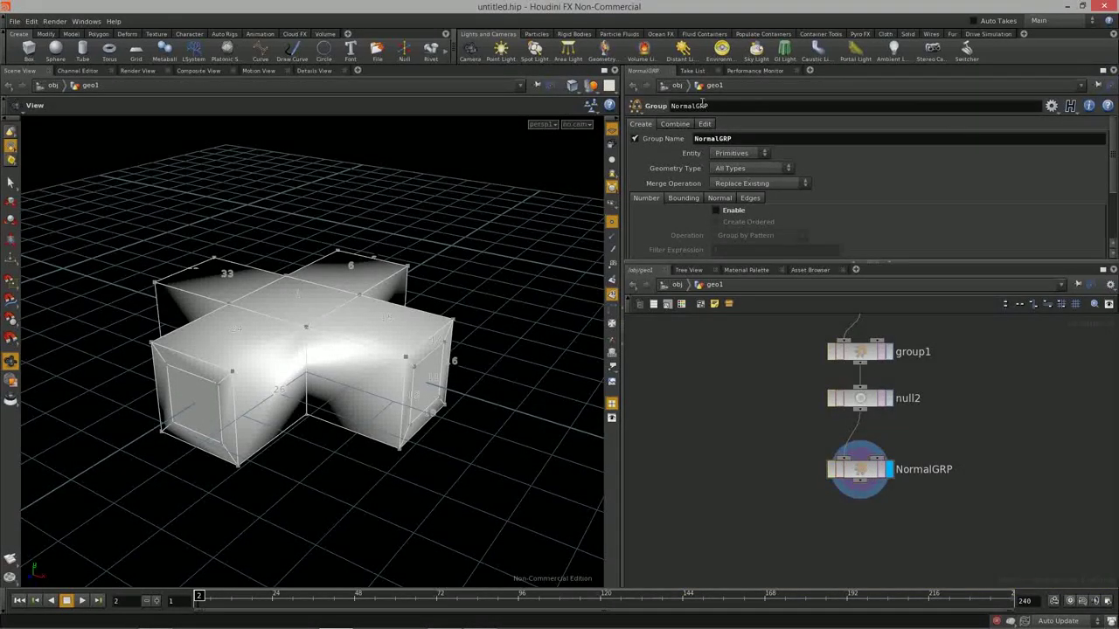
left_click_drag(710, 105, 646, 111)
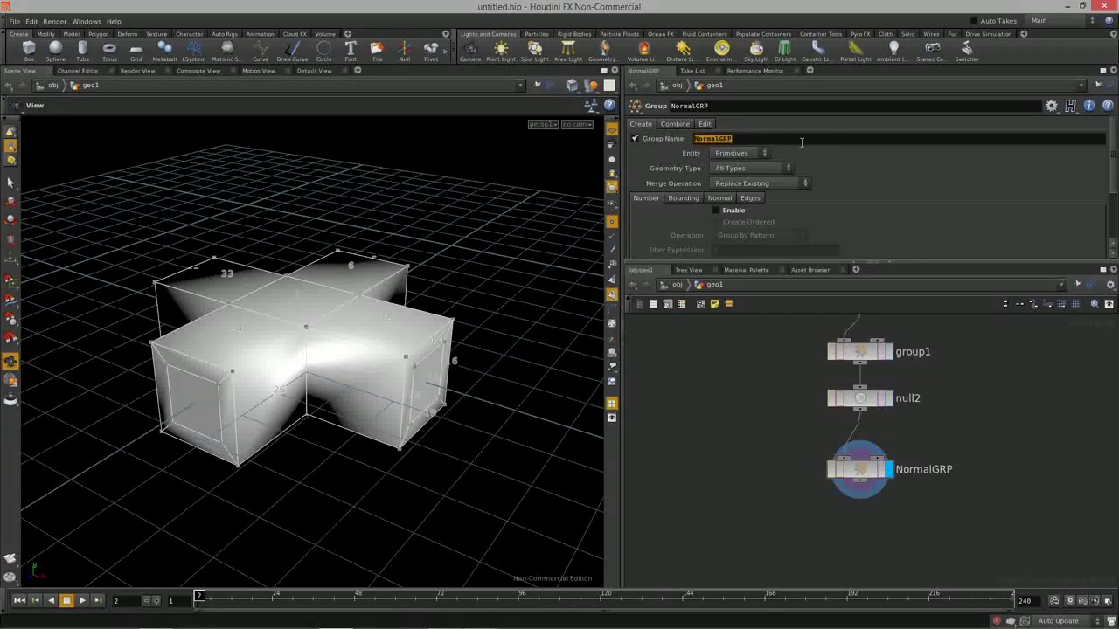
Show NormalGRP's normal-based grouping settings, turn on point normals in the viewport and examine them around the model
left_click(720, 199)
scroll(841, 199, "down", 2)
left_click_drag(350, 332, 496, 312)
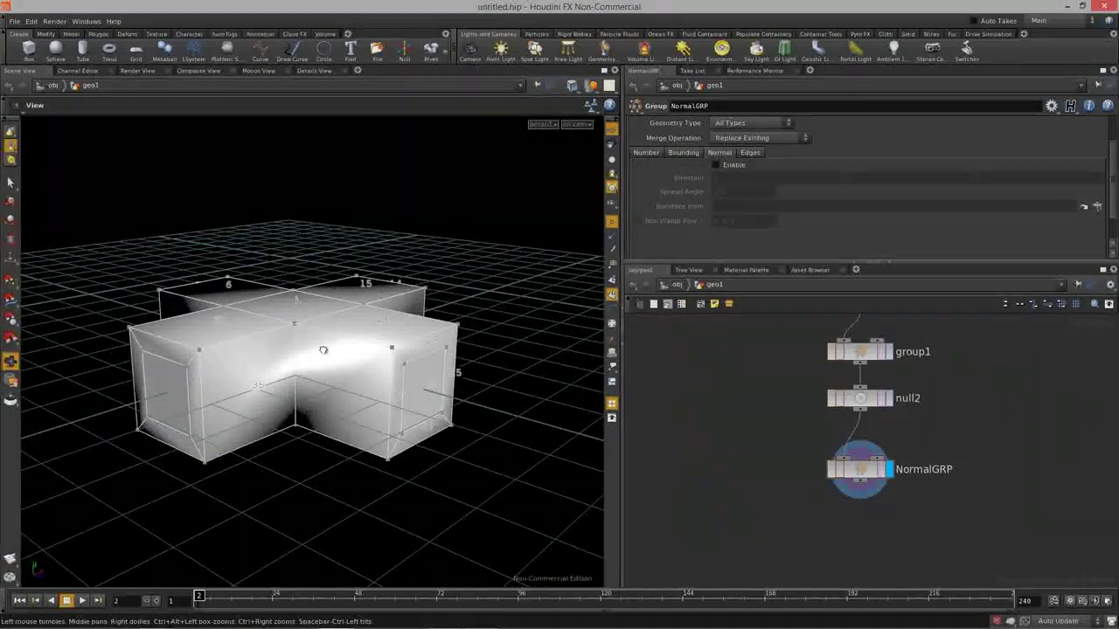
left_click_drag(330, 331, 357, 352)
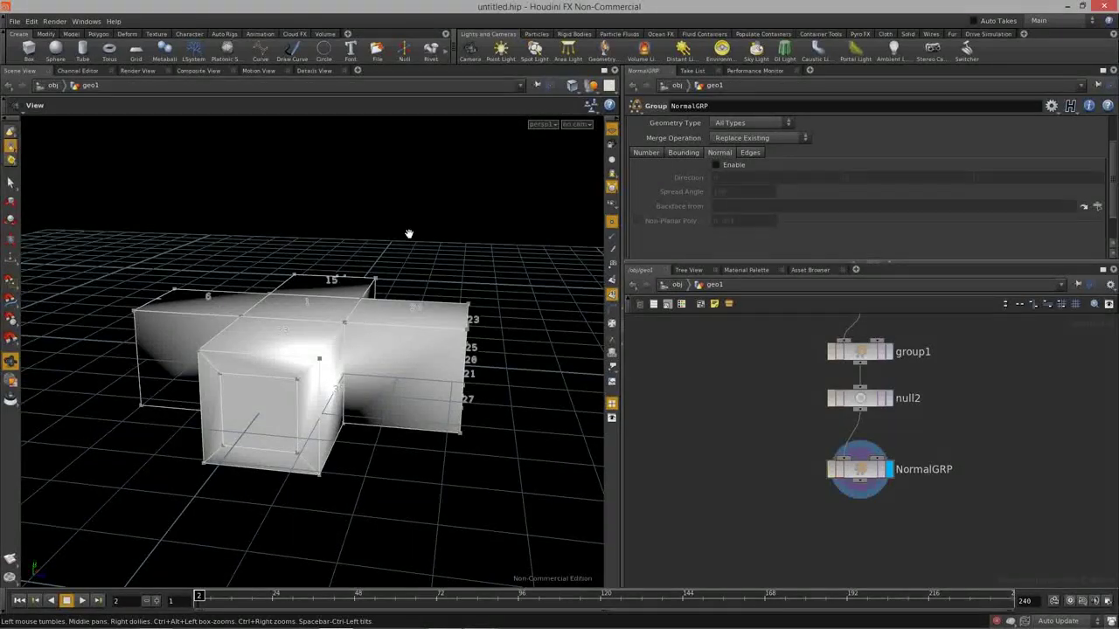
left_click_drag(376, 280, 433, 267)
left_click(612, 235)
left_click_drag(393, 323, 137, 219)
left_click_drag(213, 318, 210, 340)
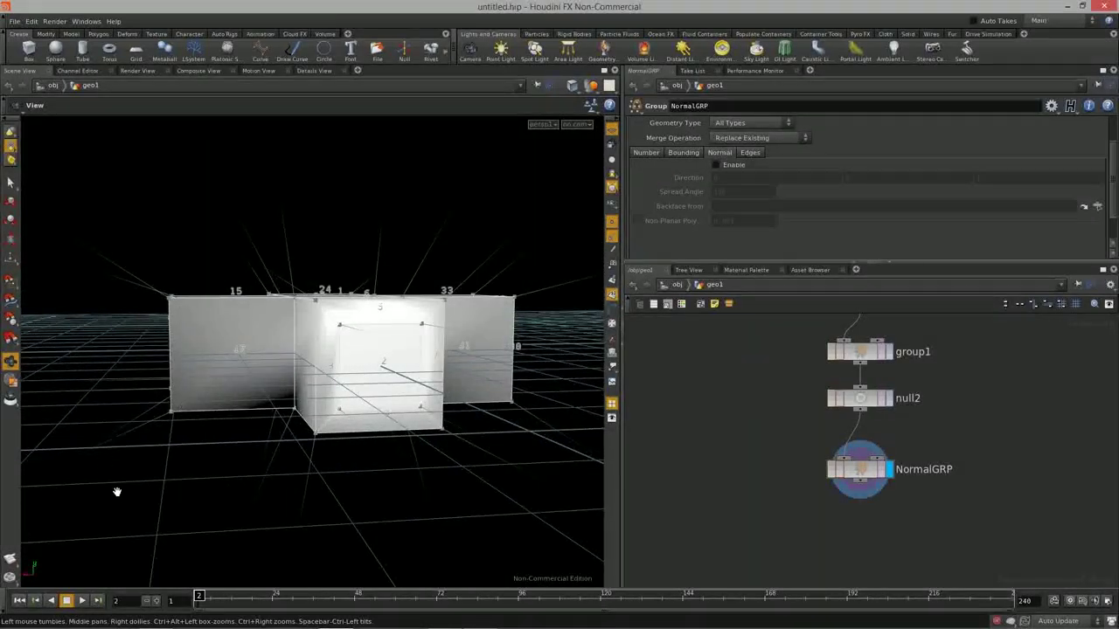
left_click_drag(392, 500, 344, 281)
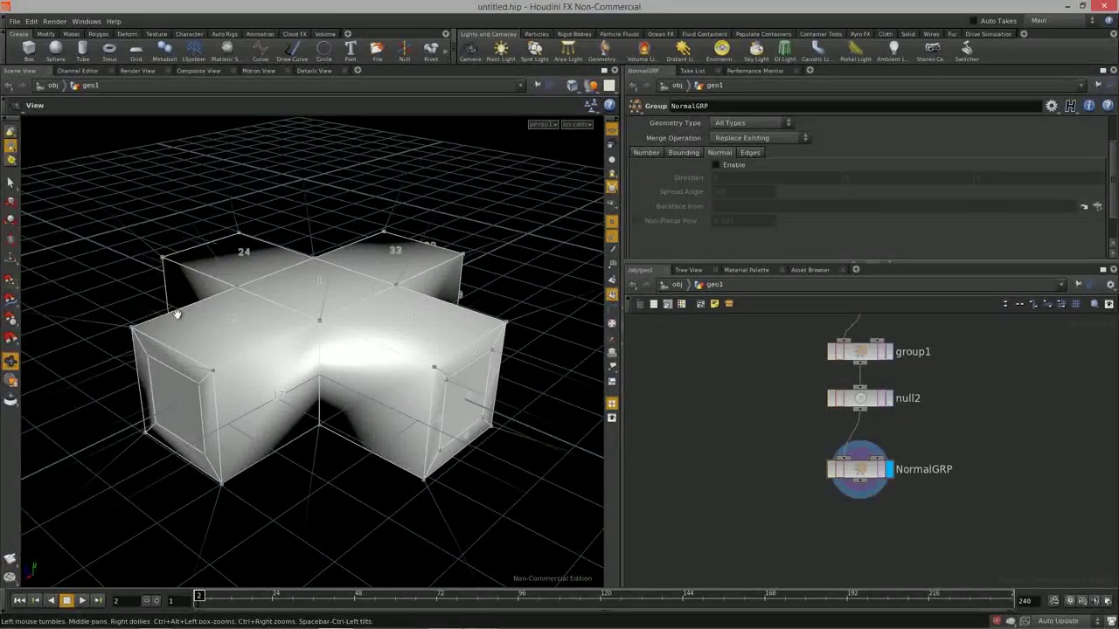
left_click_drag(366, 357, 297, 300)
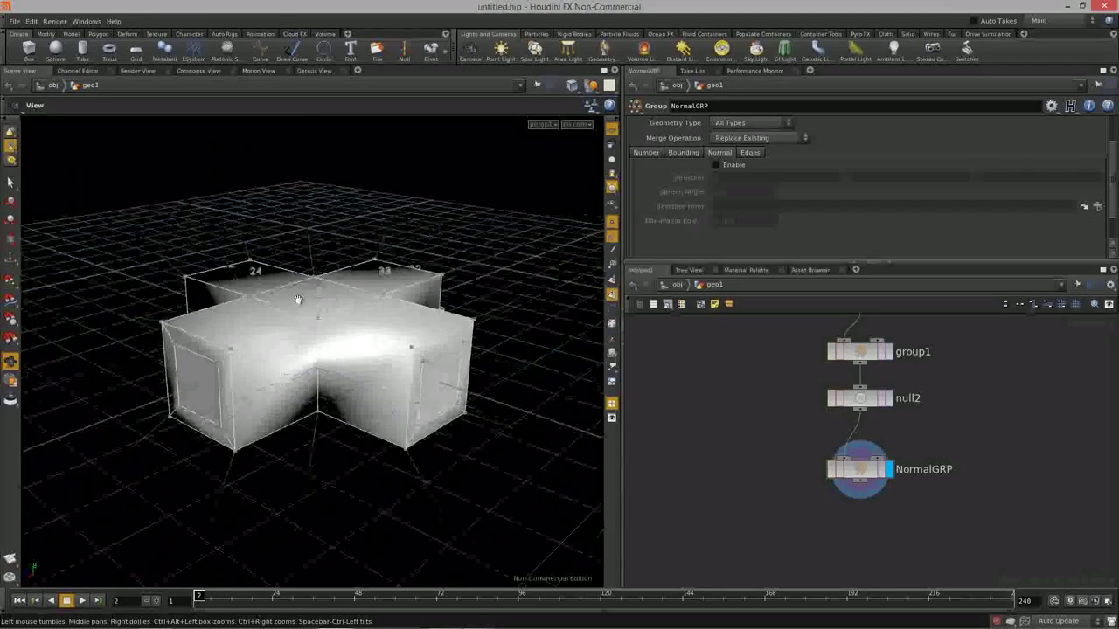
right_click_drag(307, 291, 329, 294)
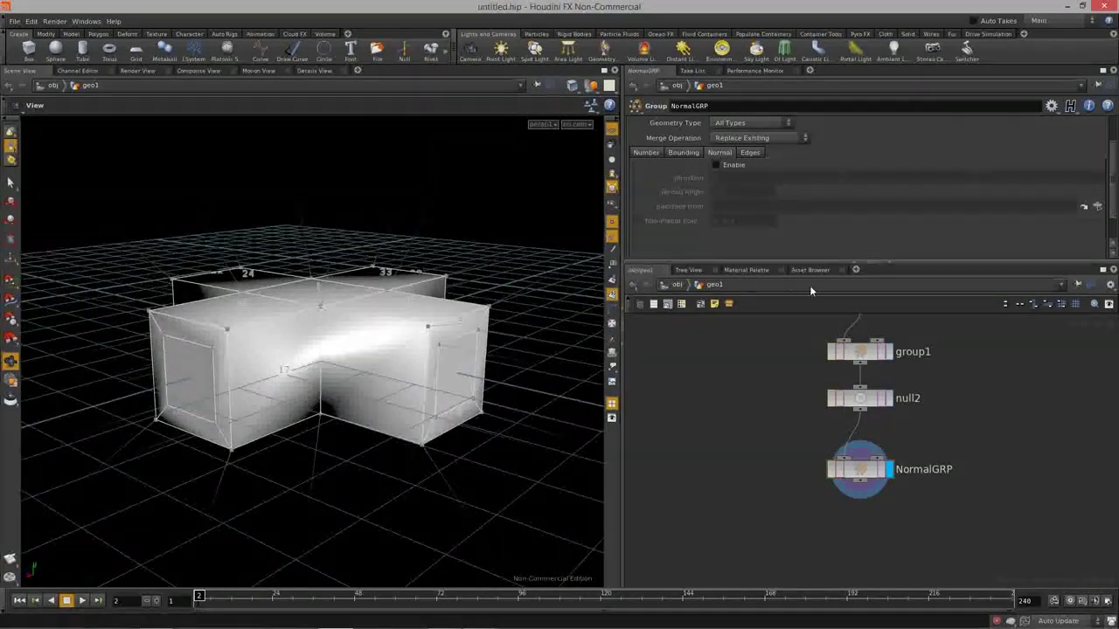
Enable grouping by normal on NormalGRP with direction 0, 1, 0 and a spread angle of 59.5
left_click(731, 170)
mouse_move(507, 256)
left_mouse_down()
mouse_move(498, 263)
mouse_move(507, 253)
mouse_move(519, 268)
left_mouse_up()
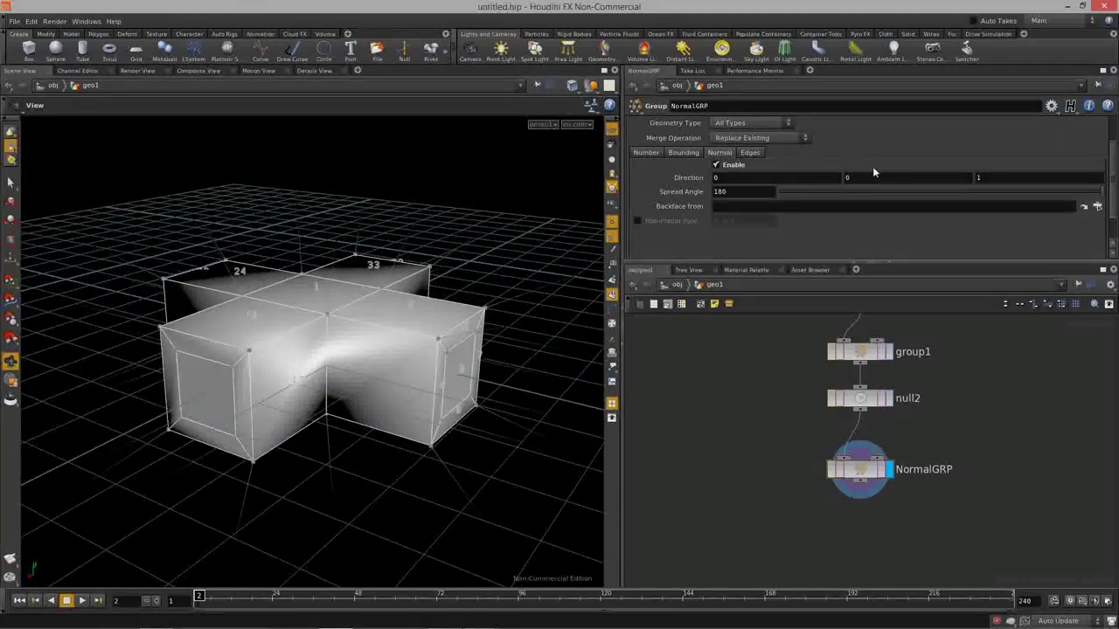
left_click(993, 184)
left_click_drag(1089, 191, 1035, 197)
mouse_move(884, 204)
left_mouse_down()
mouse_move(778, 201)
mouse_move(971, 203)
mouse_move(849, 199)
left_mouse_up()
left_click_drag(977, 201, 853, 201)
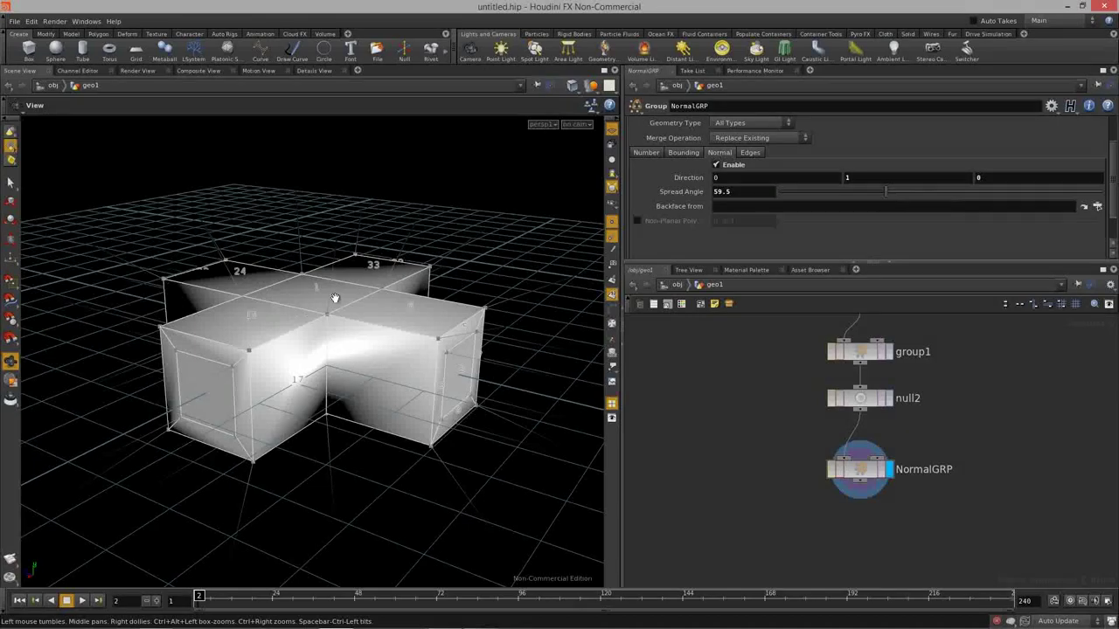
left_click_drag(363, 376, 387, 343)
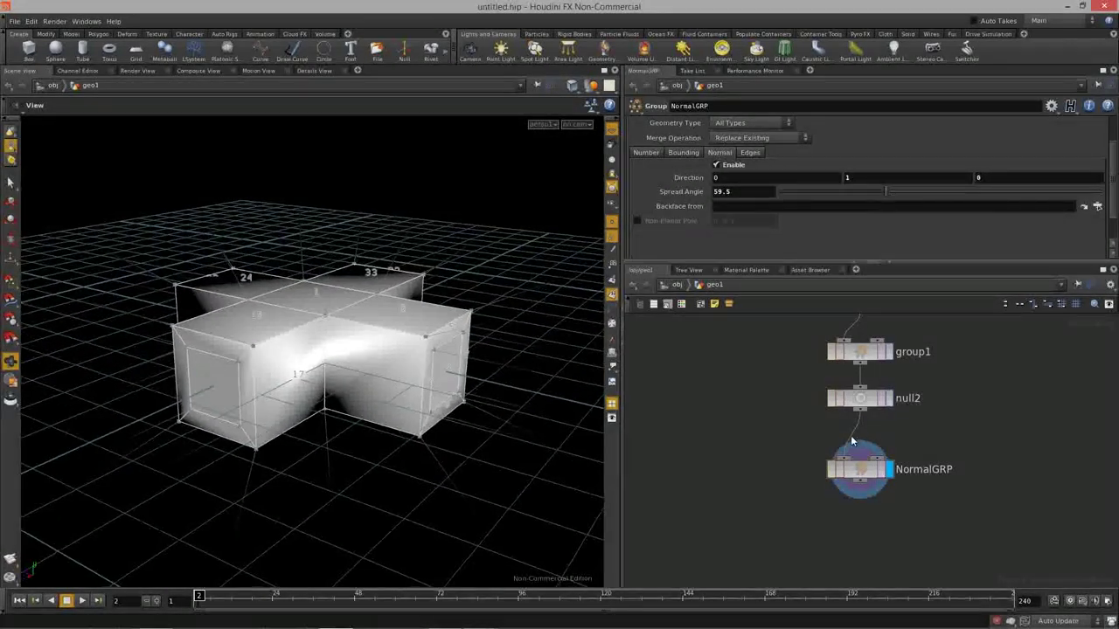
right_click_drag(421, 355, 337, 336)
left_click_drag(337, 334, 214, 295)
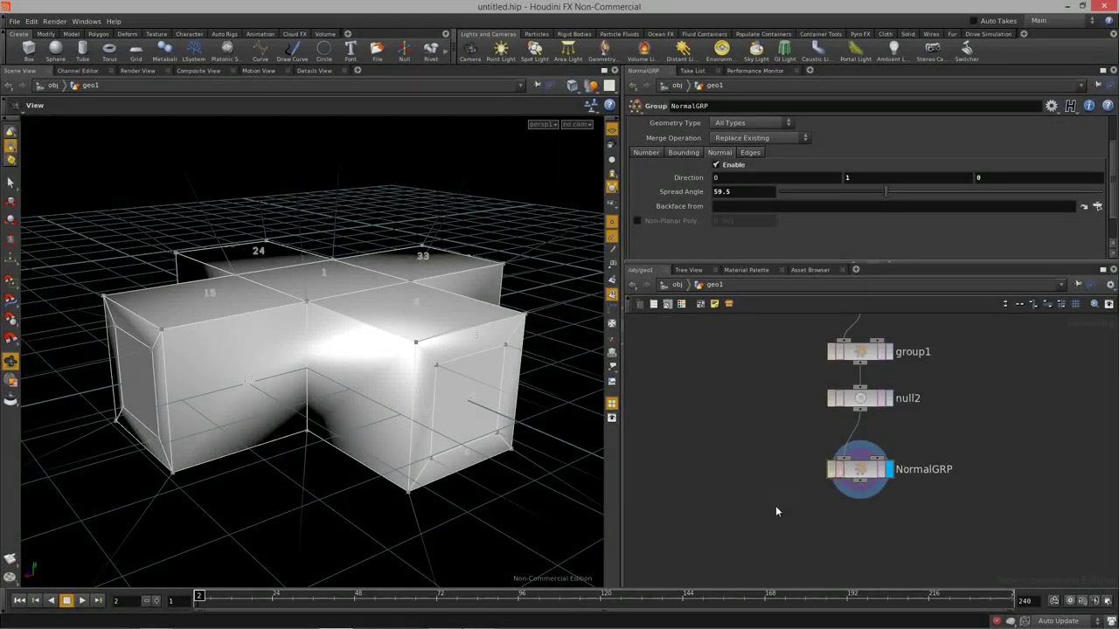
Add a PolyExtrude node connected below NormalGRP and set its display flag
key("Tab")
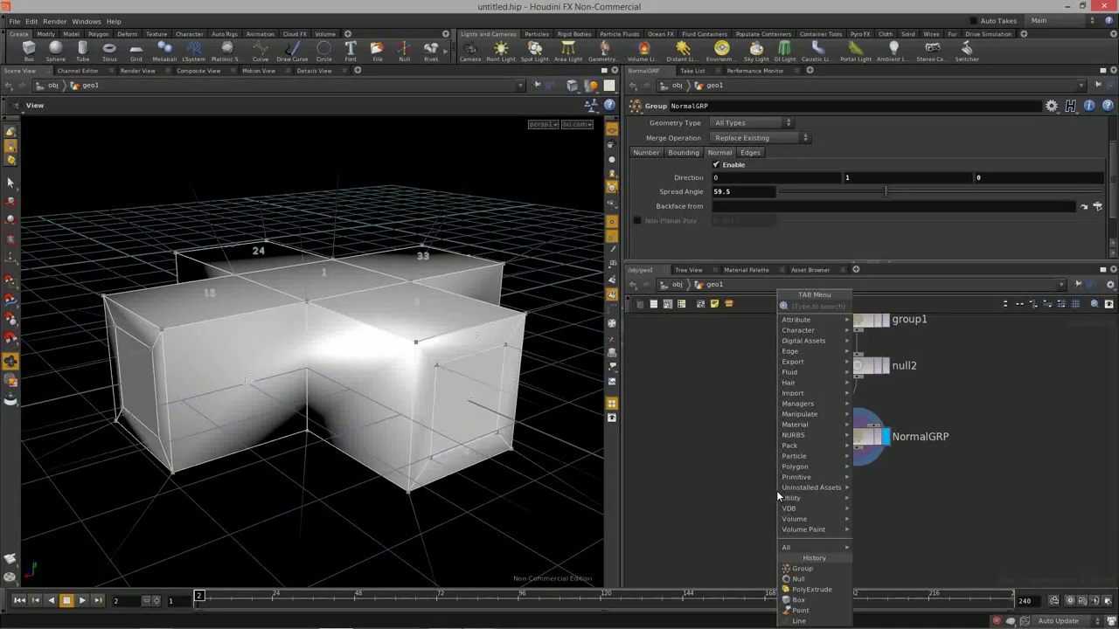
left_click(885, 347)
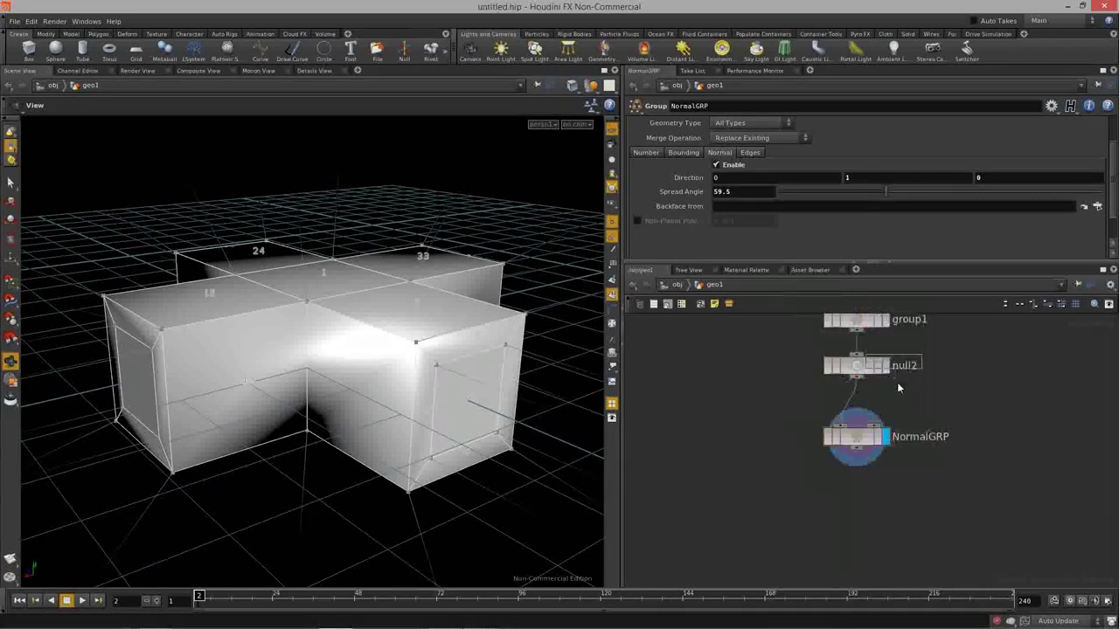
left_click(856, 518)
mouse_move(858, 455)
left_mouse_down()
mouse_move(858, 505)
mouse_move(864, 475)
left_mouse_up()
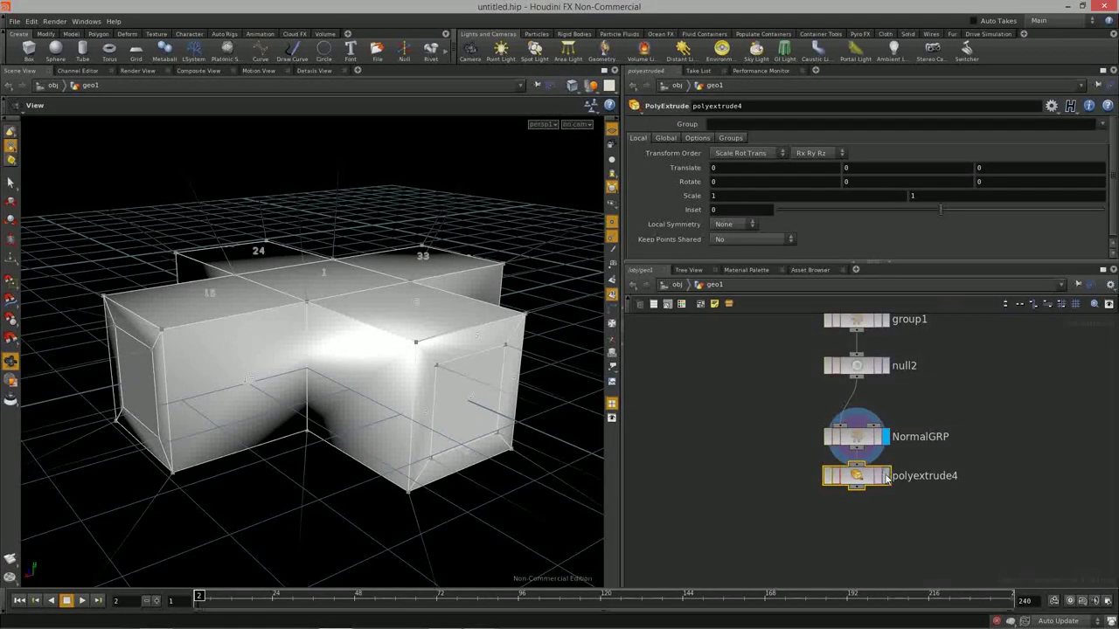
left_click(885, 477)
left_click_drag(403, 327, 445, 354)
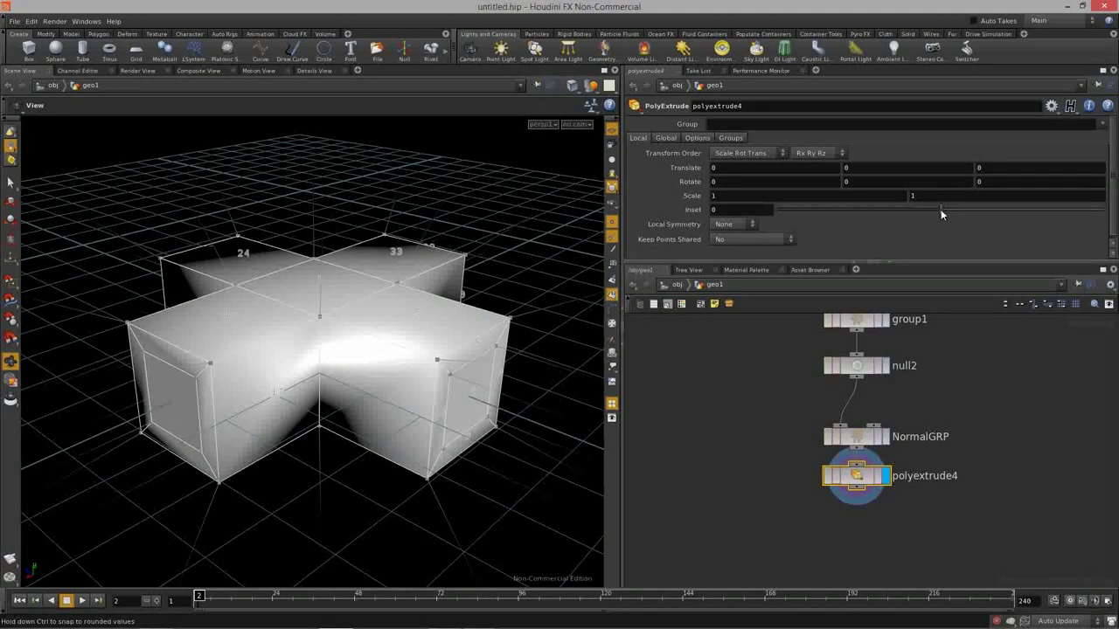
Limit polyextrude4 to the NormalGRP group
left_click(1102, 124)
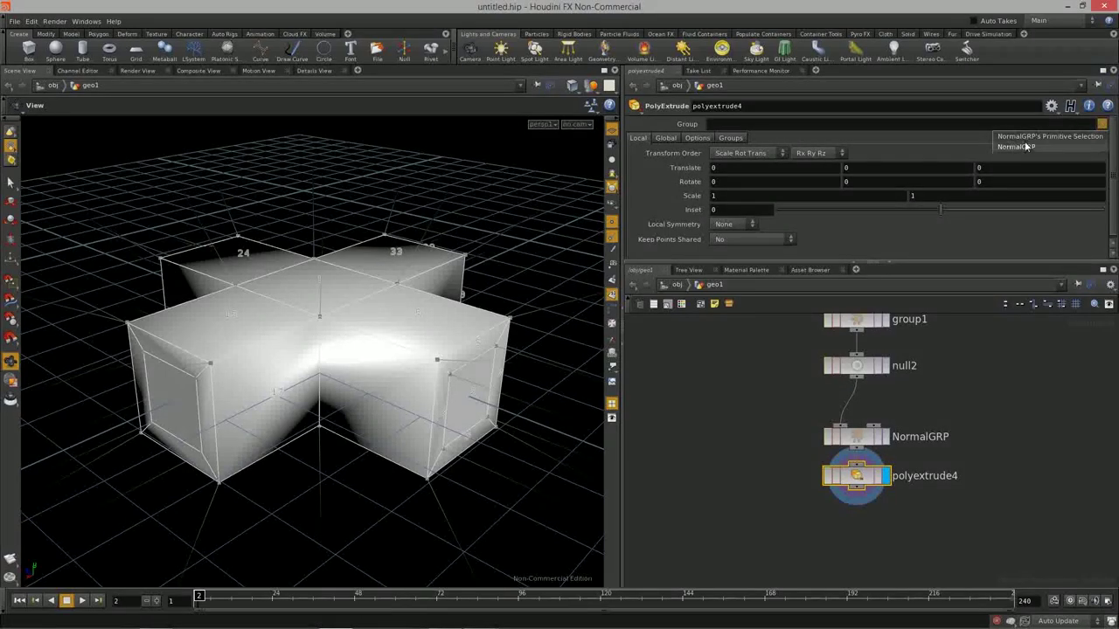
left_click(1018, 147)
left_click(852, 354)
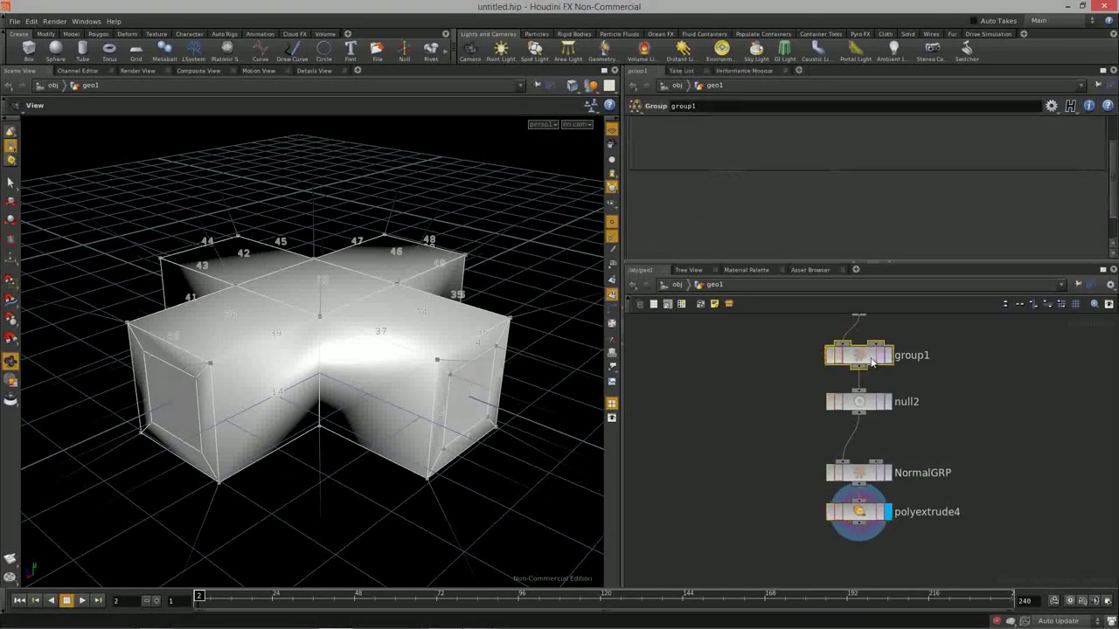
Set polyextrude4's inset to -0.191 and its Keep Points Shared option to Use Normals
left_click(857, 511)
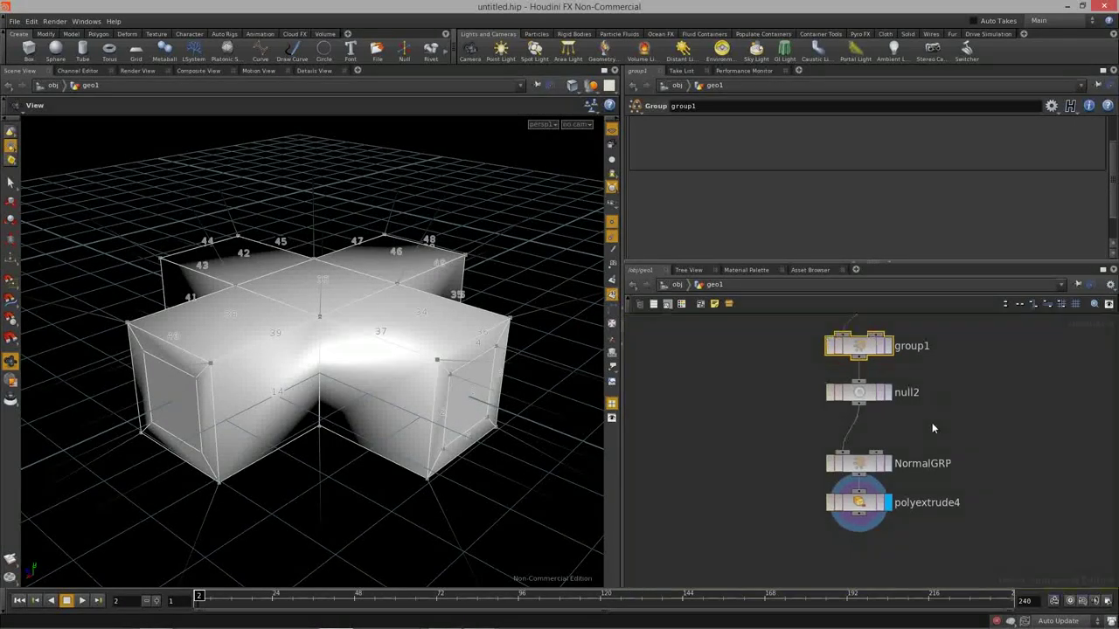
right_click_drag(258, 258, 336, 257)
left_click_drag(932, 209, 909, 210)
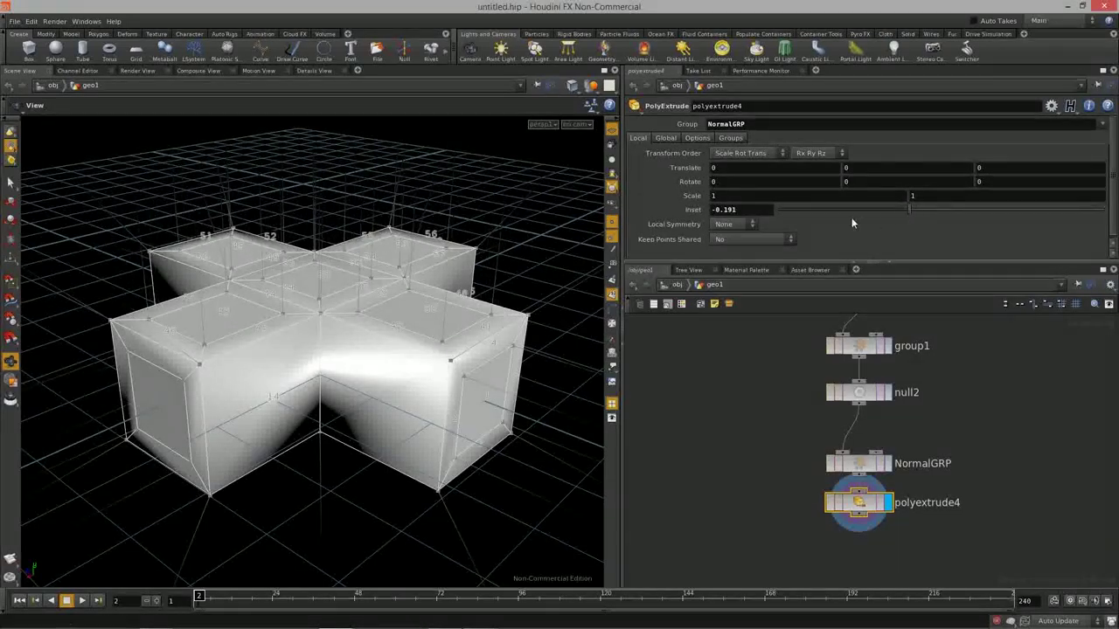
left_click(743, 238)
left_click(750, 258)
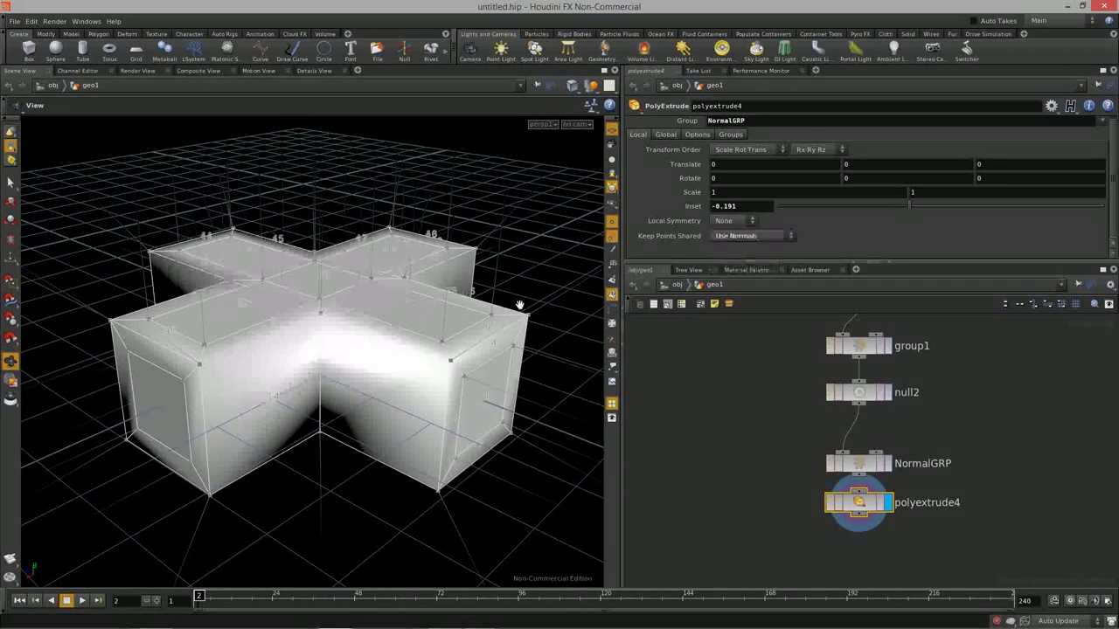
left_click_drag(402, 325, 437, 286)
Add a second PolyExtrude node connected below polyextrude4
middle_click_drag(870, 574, 861, 496)
key("Tab")
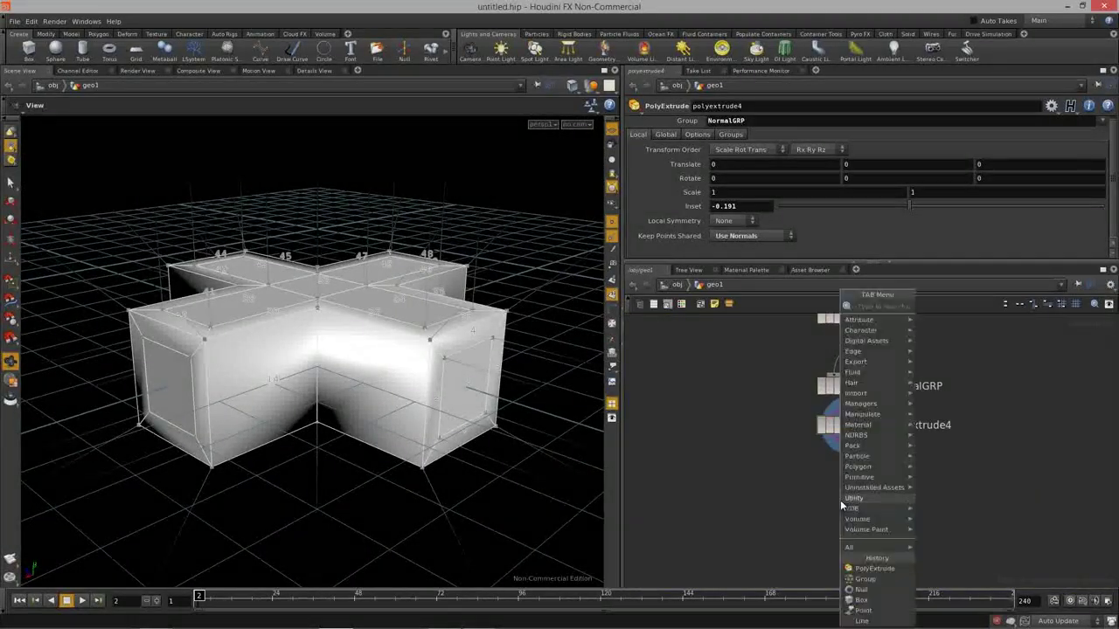
mouse_move(858, 466)
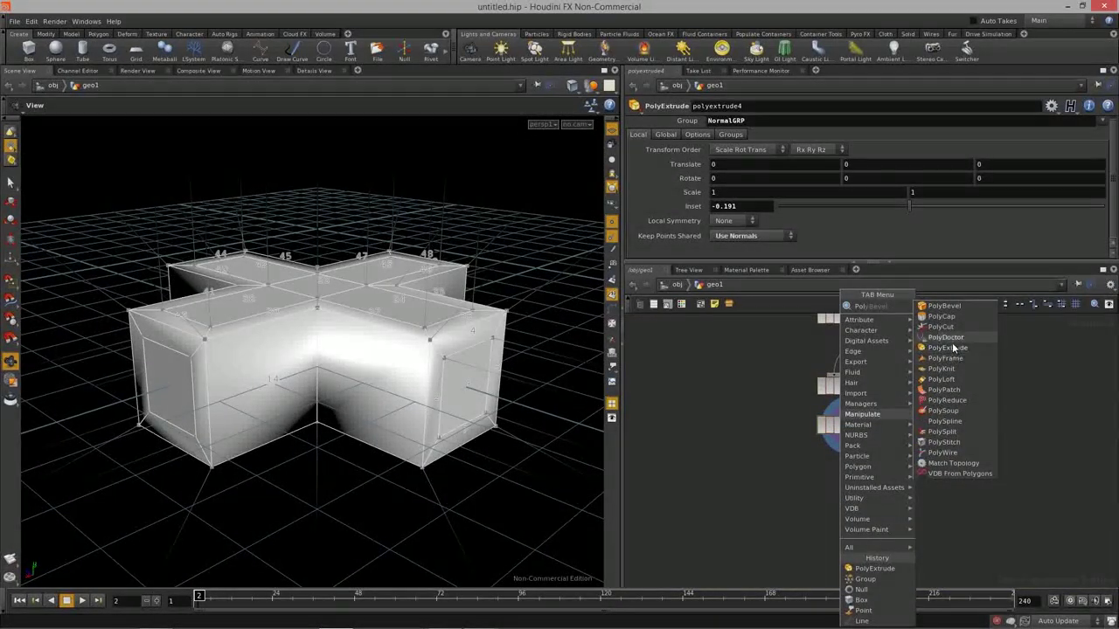
left_click(947, 348)
left_click(843, 487)
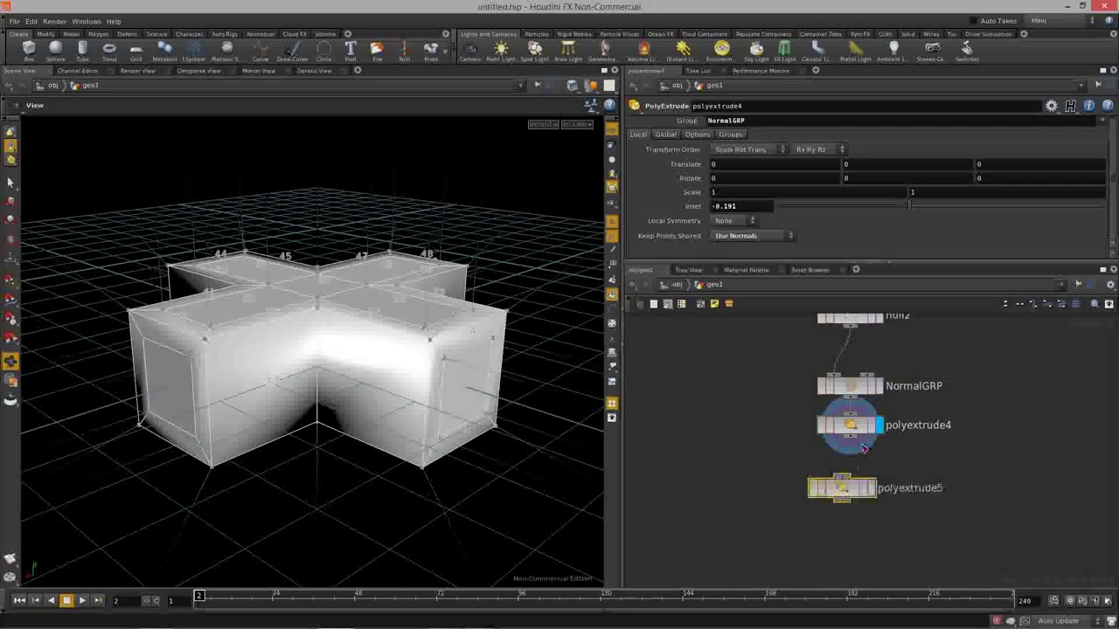
Create output groups on polyextrude4, keeping only the front group extrudeFront and clearing the back and side group names
left_click(731, 135)
double_click(769, 190)
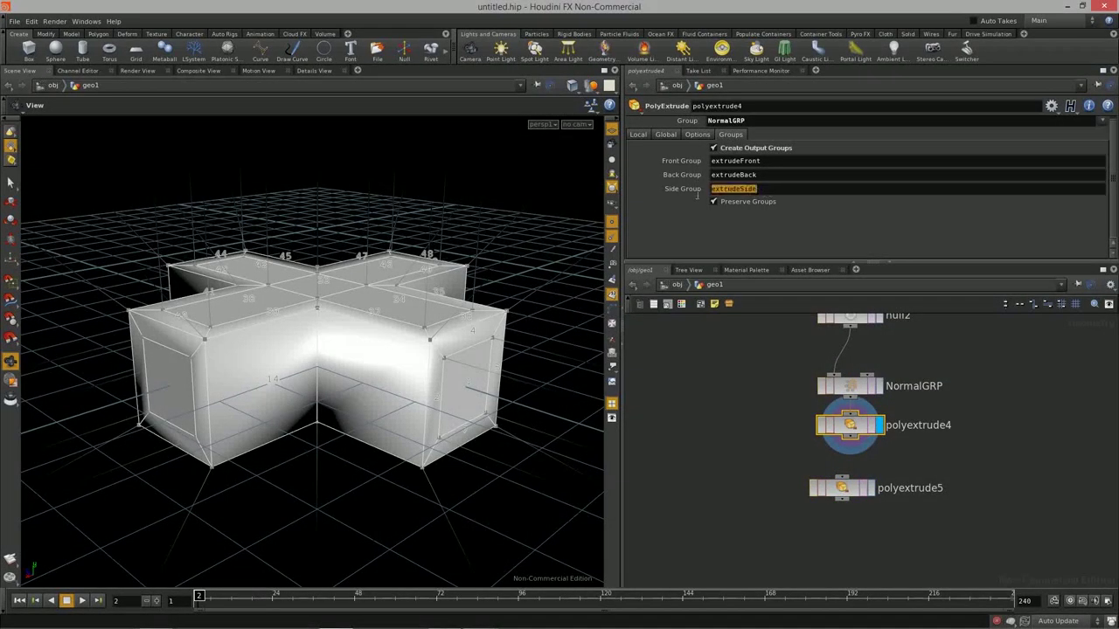
key("BackSpace")
double_click(774, 176)
key("BackSpace")
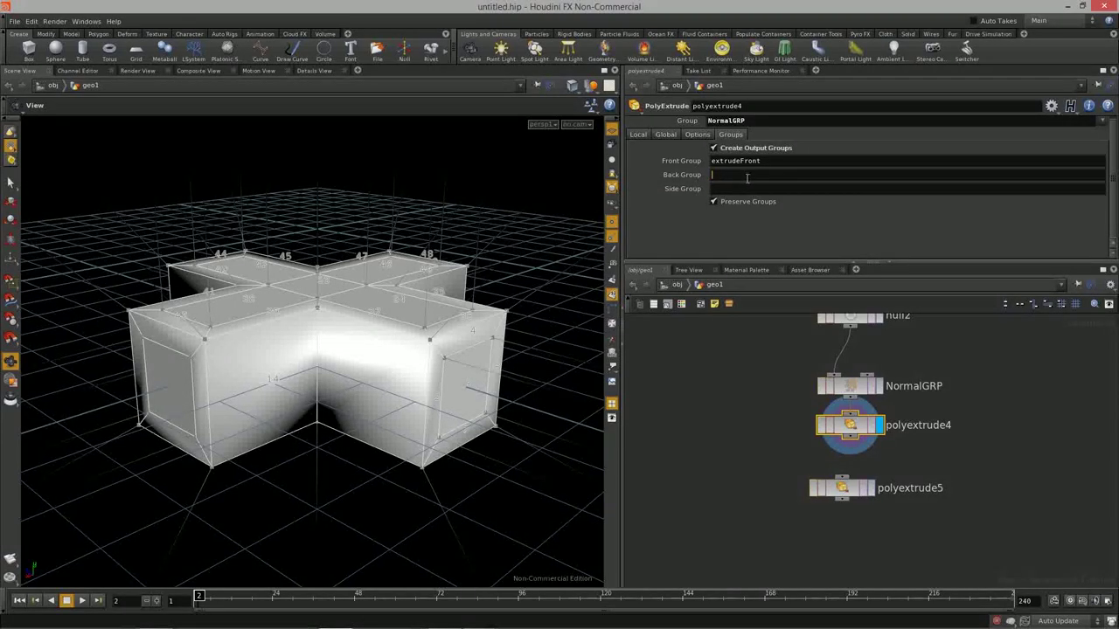
left_click_drag(776, 162, 669, 166)
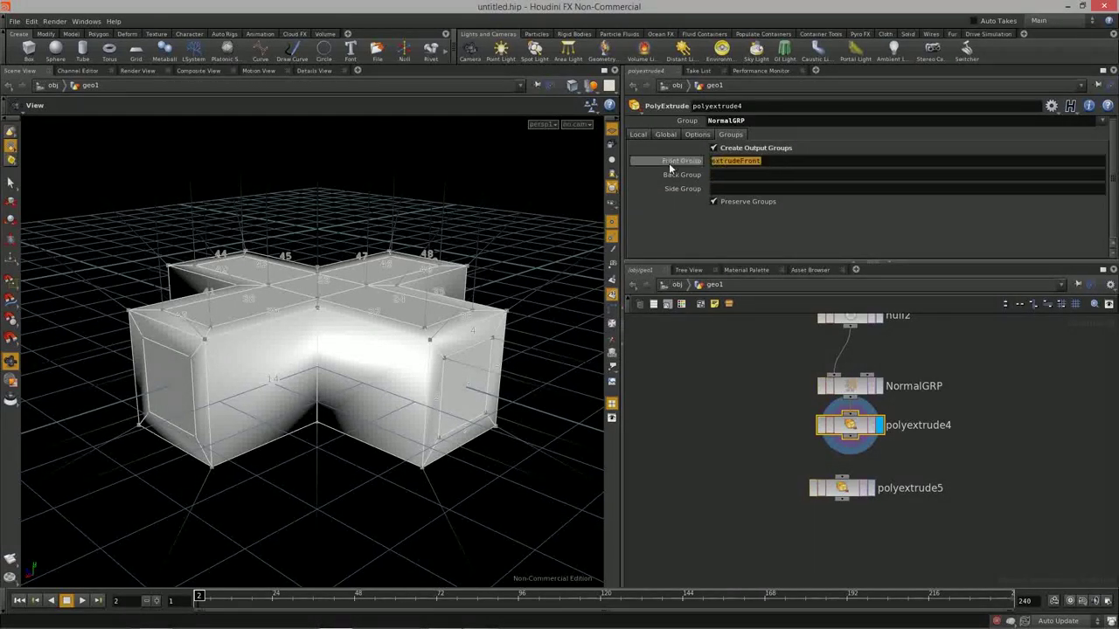
middle_click_drag(889, 446, 886, 425)
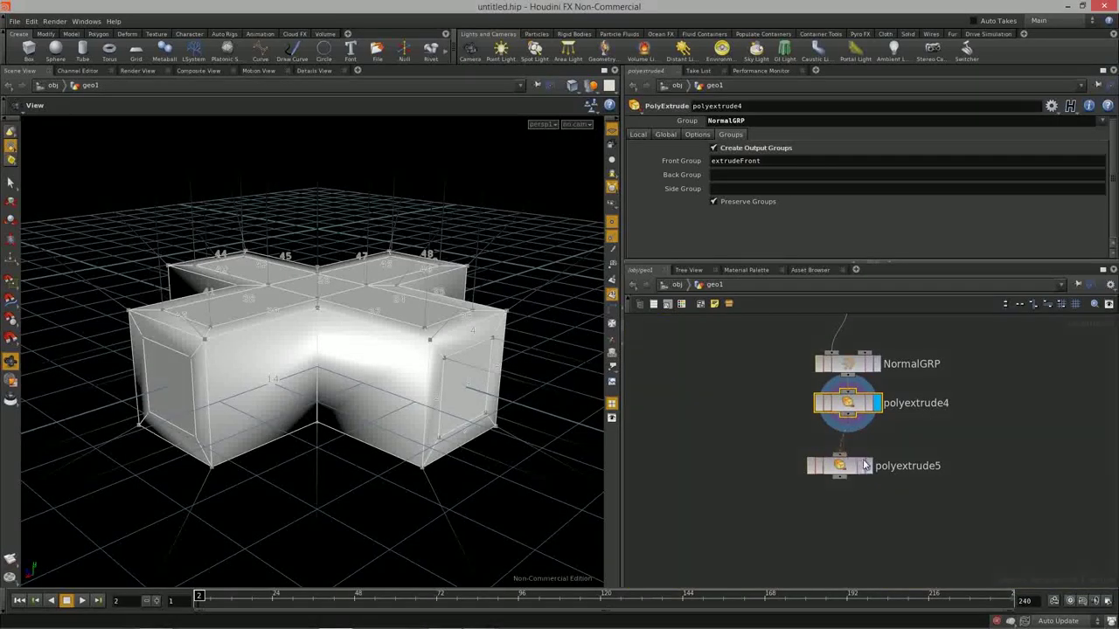
Set polyextrude5's display flag, align it under polyextrude4 and limit it to the extrudeFront group
left_click(863, 465)
left_click_drag(846, 470, 855, 453)
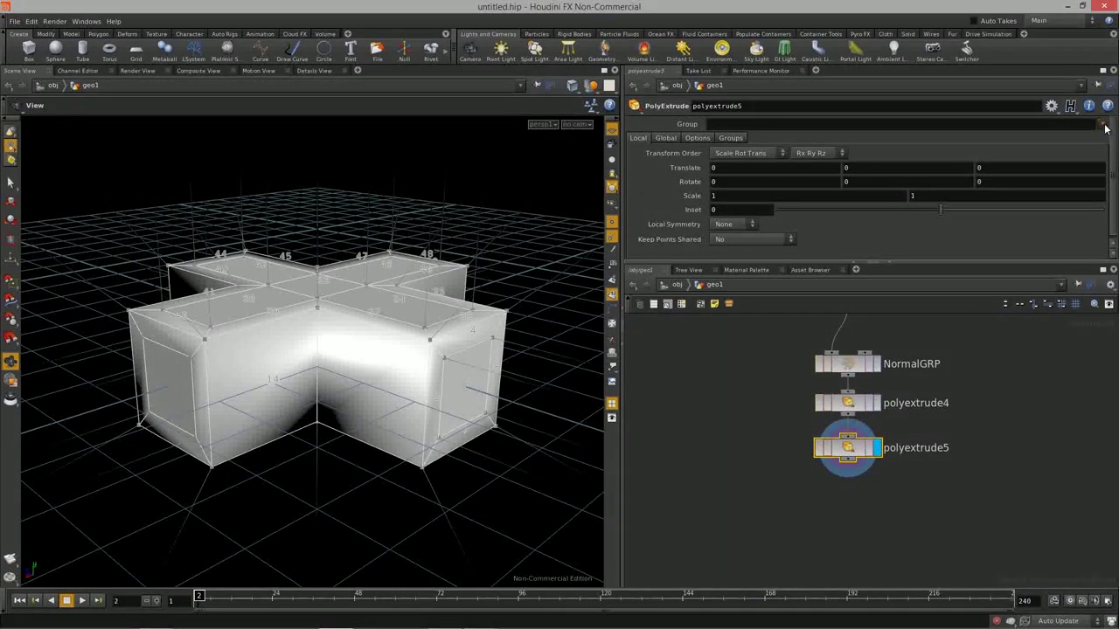
left_click(1084, 151)
Extrude the extrudeFront faces upward by setting polyextrude5's Z translate to 0.7
middle_click_drag(1010, 381, 1018, 407)
middle_click_drag(998, 170, 957, 176)
left_click_drag(480, 308, 531, 220)
left_click_drag(367, 306, 375, 332)
Add a Facet node connected below polyextrude5 and set its display flag
middle_click_drag(864, 526, 865, 482)
left_click(865, 483)
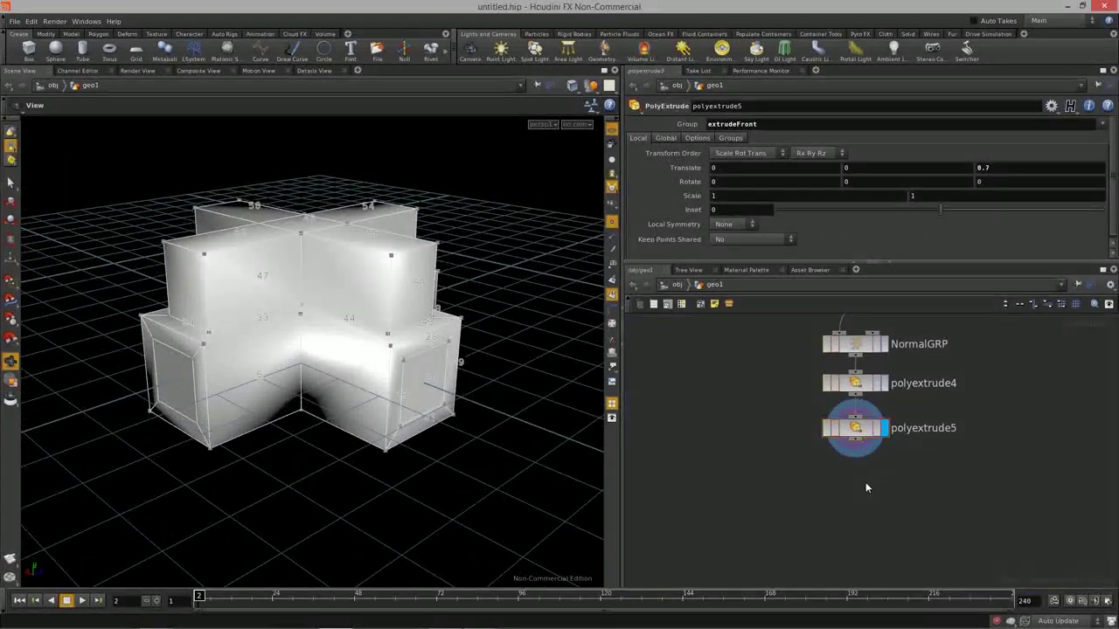
key("Tab")
type("fa")
key("Escape")
left_click(860, 494)
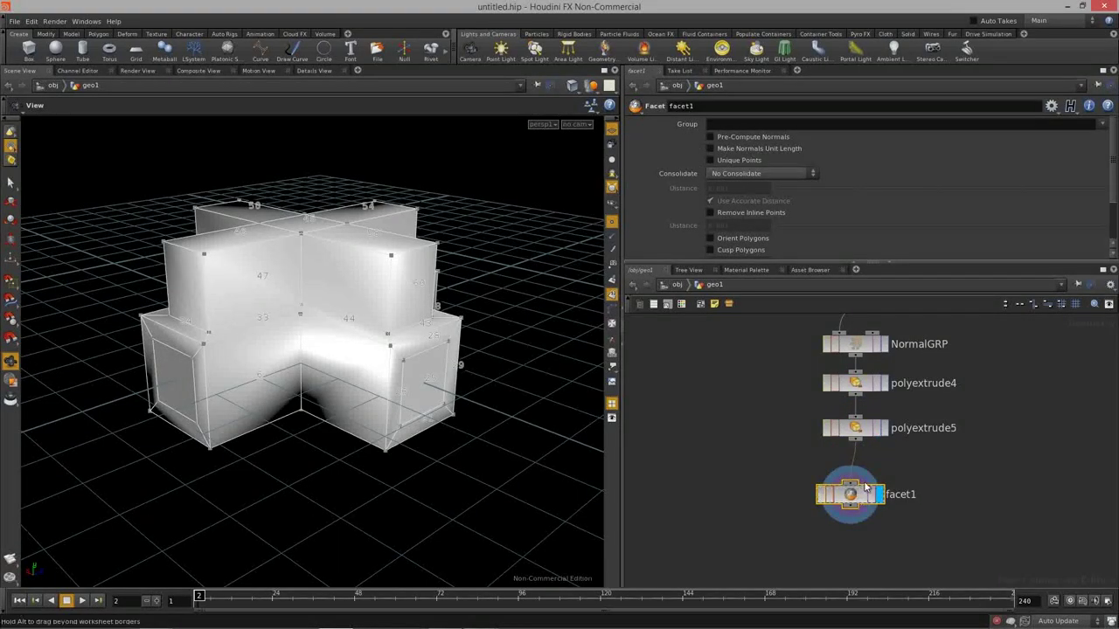
left_click_drag(865, 485, 870, 464)
Enable Cusp Polygons on facet1 to sharpen the shading of the extruded shape
scroll(766, 230, "down", 1)
left_click(754, 220)
left_click_drag(306, 262, 305, 332)
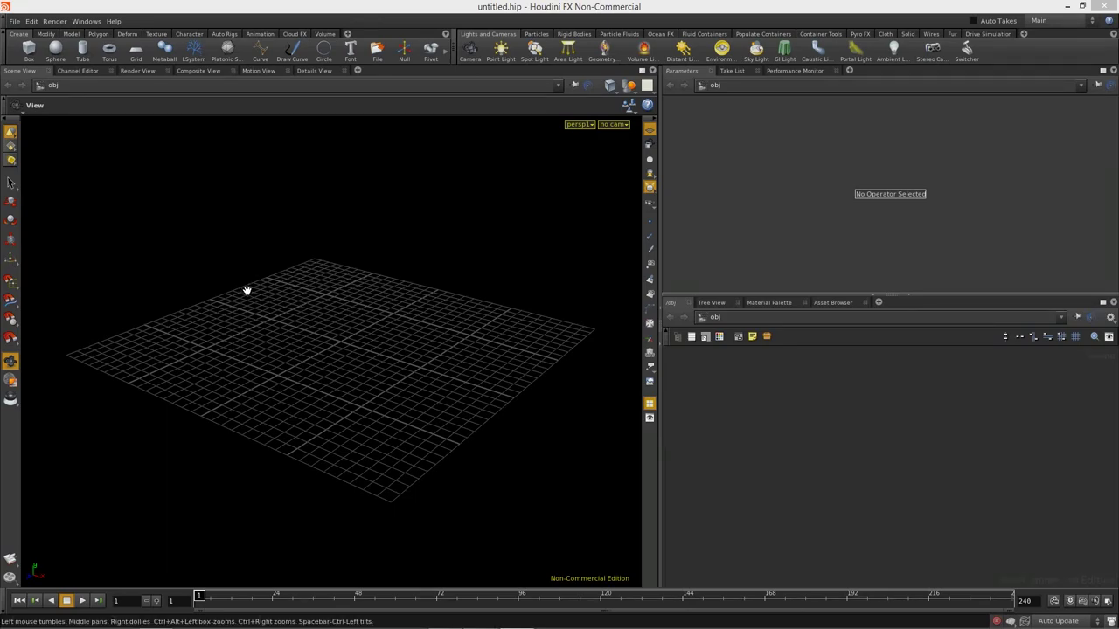
Create a Geometry object in the empty scene and delete the default file1 node inside it
left_click_drag(367, 390, 419, 376)
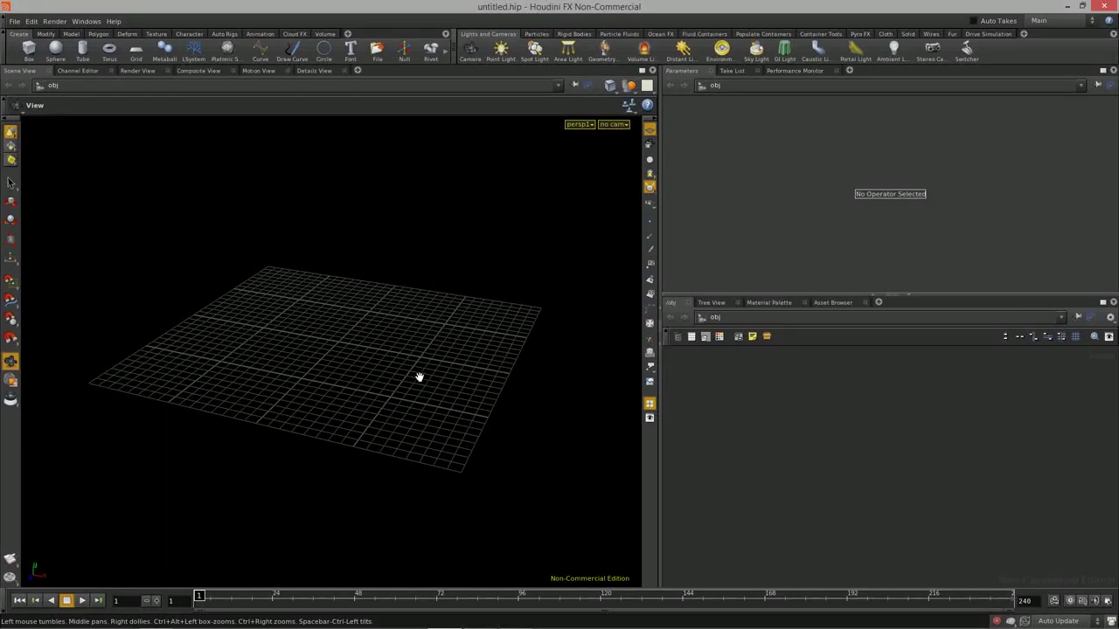
left_click_drag(990, 295, 990, 267)
left_click_drag(320, 313, 326, 340)
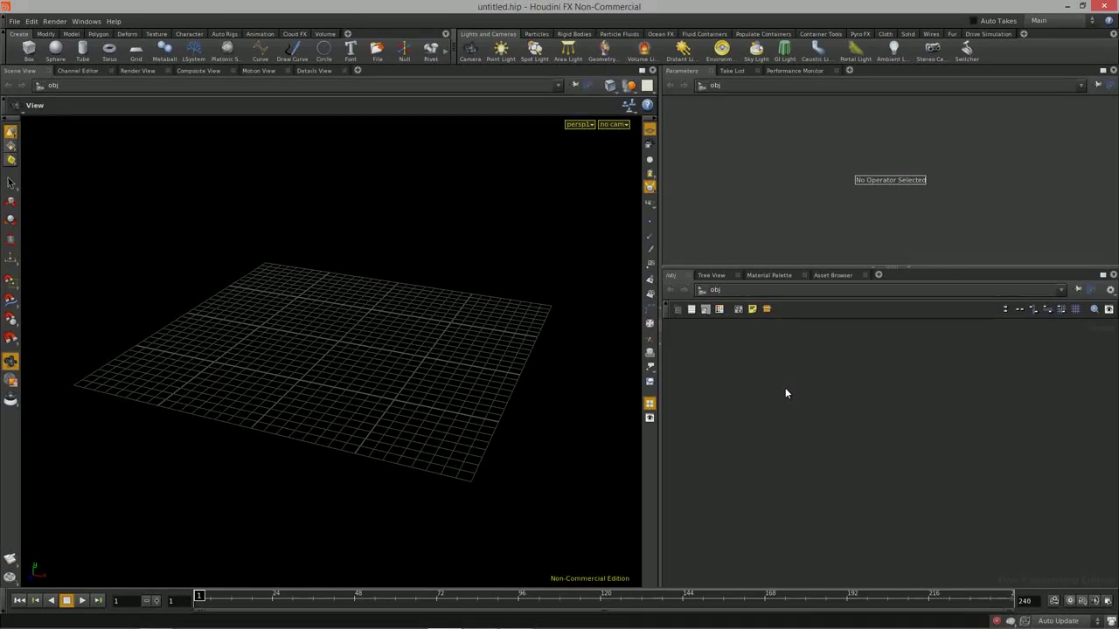
key("Tab")
type("geo")
key("Return")
left_click(865, 418)
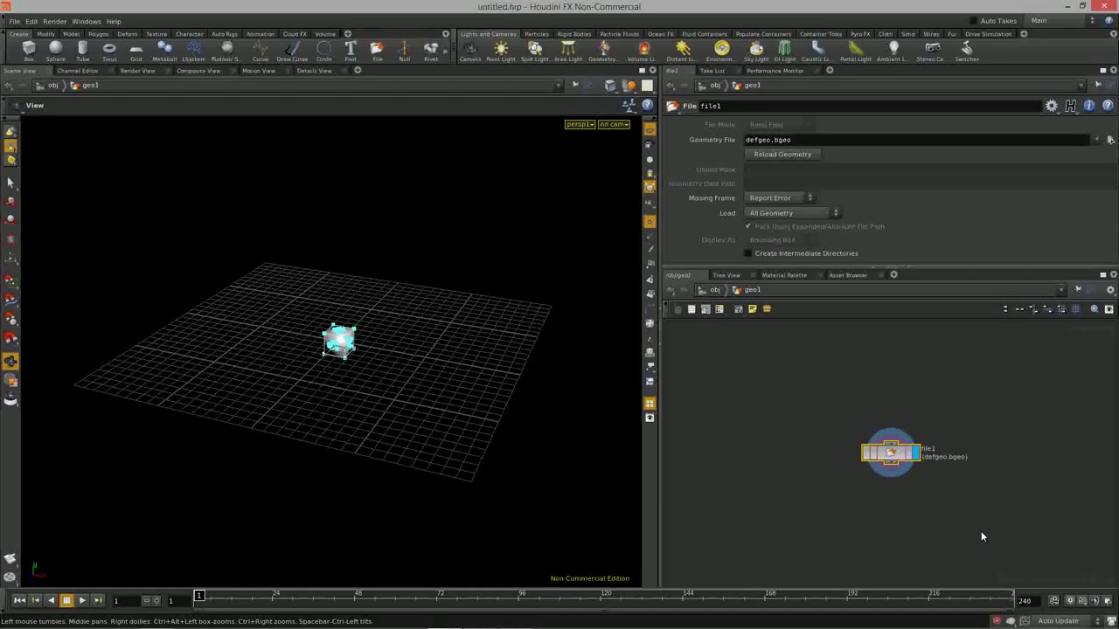
key("Delete")
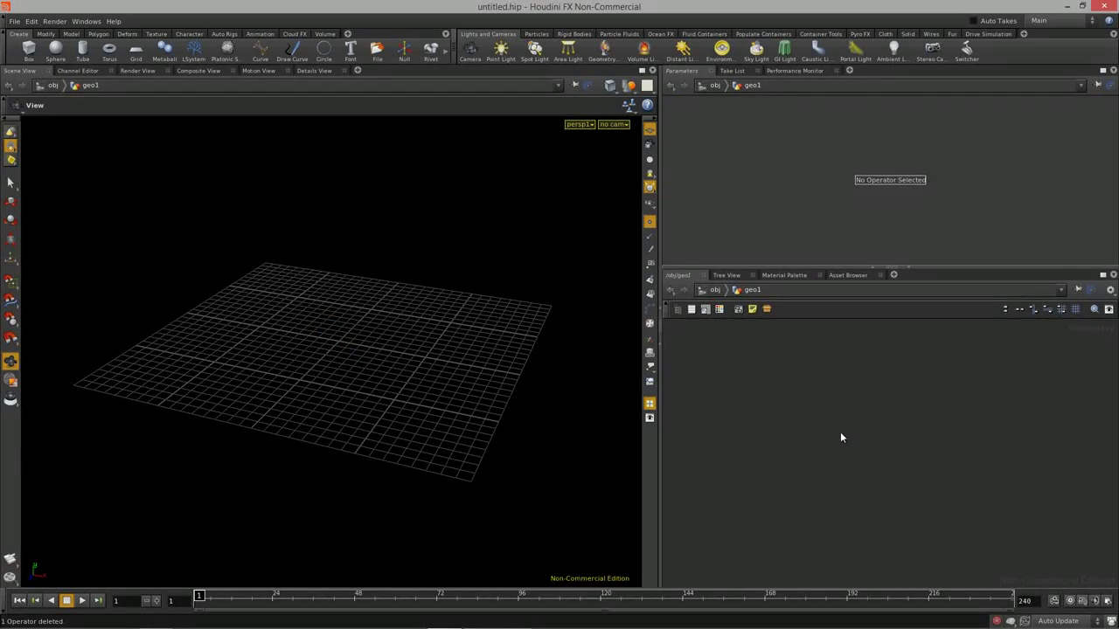
Add a Box node inside geo1
key("Tab")
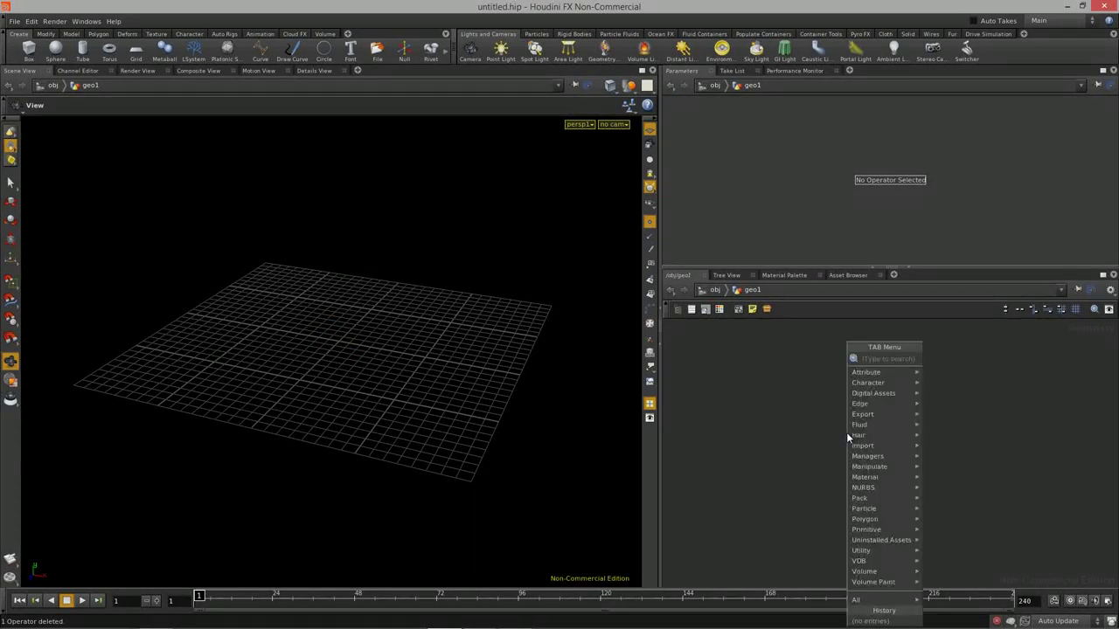
type("box")
key("Return")
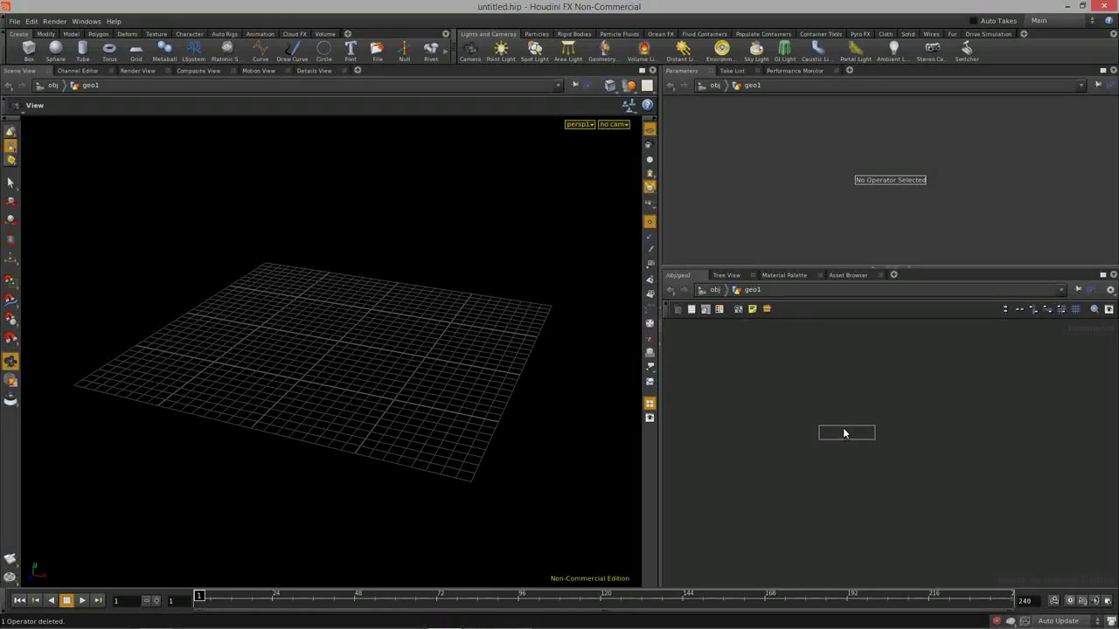
left_click(844, 428)
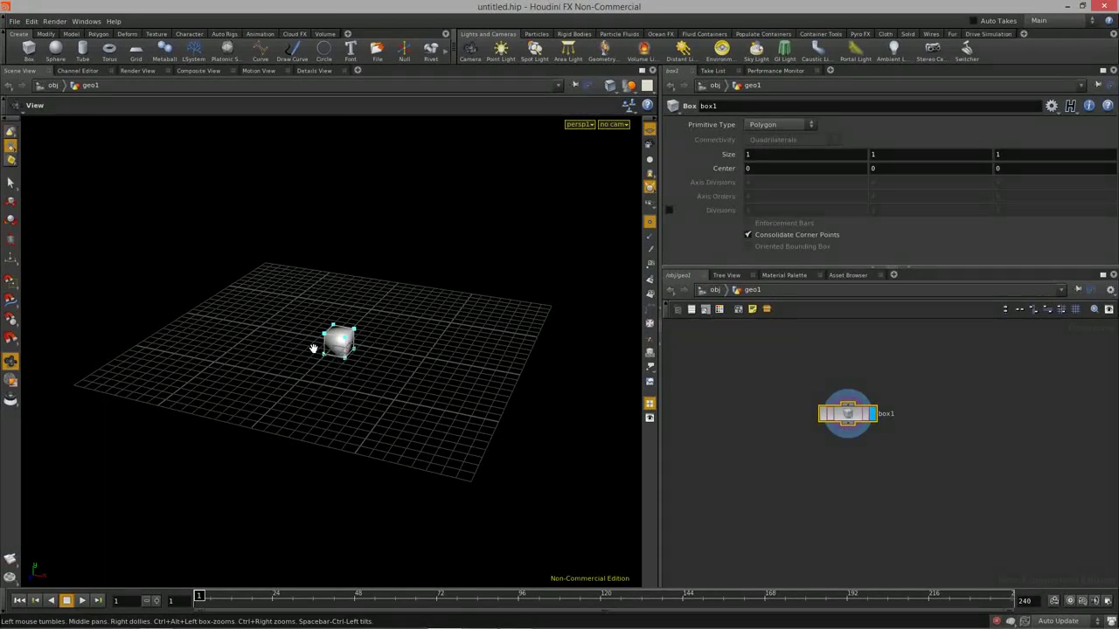
Hide the reference grid and turn on primitive numbers for the box in the viewport
key("space+g")
right_click_drag(376, 380, 294, 335)
left_click(649, 130)
right_click_drag(457, 360, 472, 371)
left_click_drag(472, 371, 367, 371)
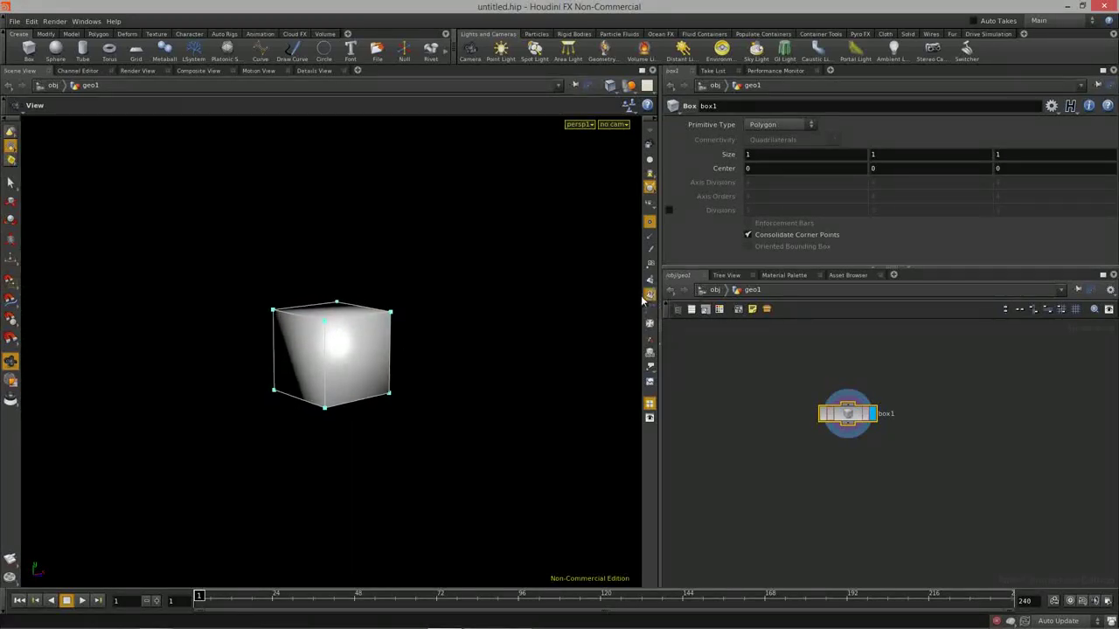
left_click_drag(467, 350, 398, 339)
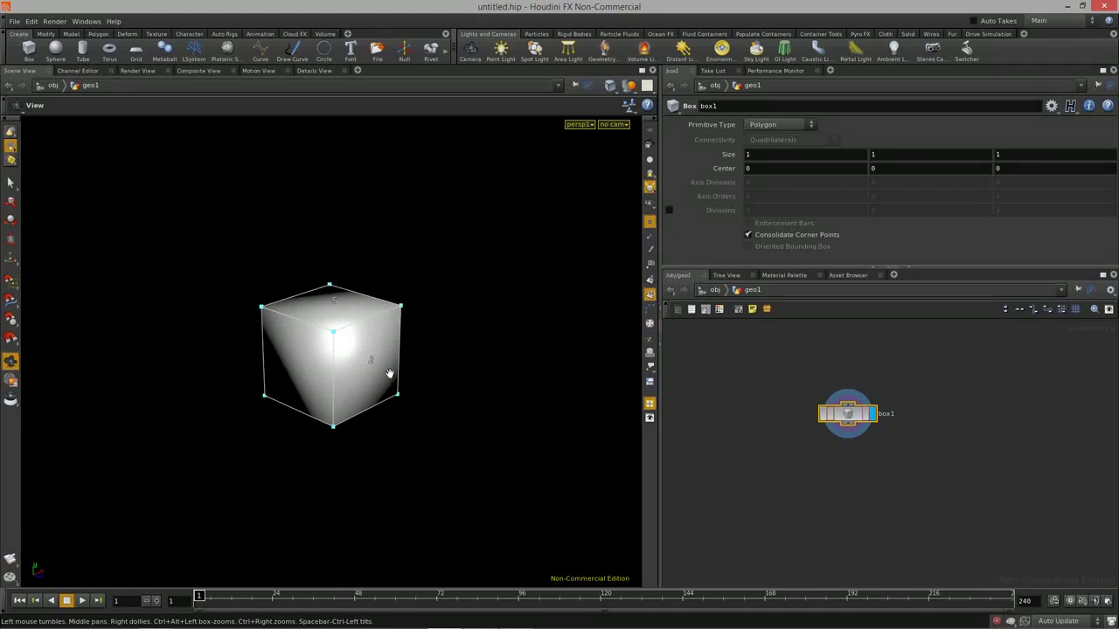
Examine the box's primitive numbers from several sides in wireframe and return to shaded display
key("w")
mouse_move(380, 382)
left_mouse_down()
mouse_move(407, 412)
mouse_move(361, 394)
mouse_move(282, 398)
mouse_move(393, 390)
mouse_move(310, 405)
mouse_move(393, 370)
mouse_move(344, 419)
mouse_move(315, 416)
left_mouse_up()
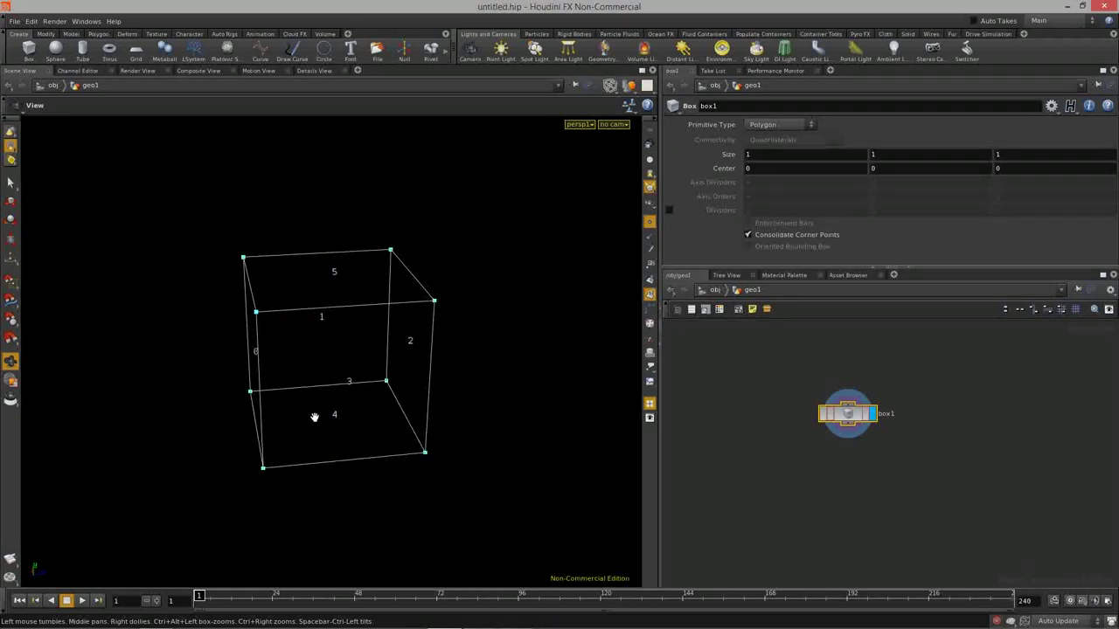
left_click_drag(520, 404, 354, 381)
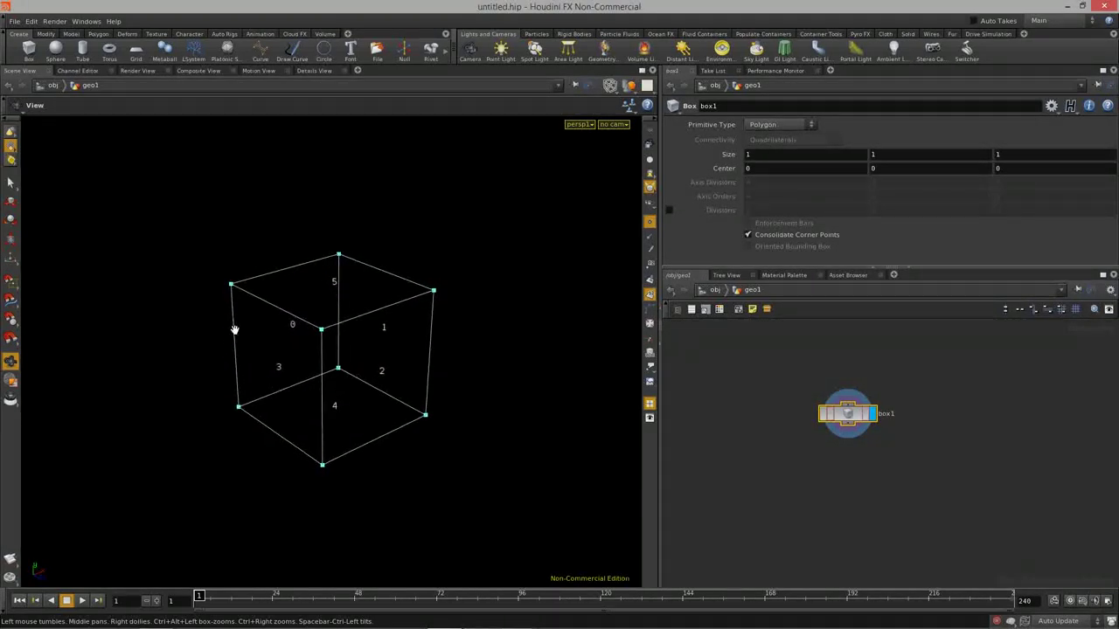
left_click_drag(426, 409, 335, 402)
left_click_drag(462, 401, 363, 410)
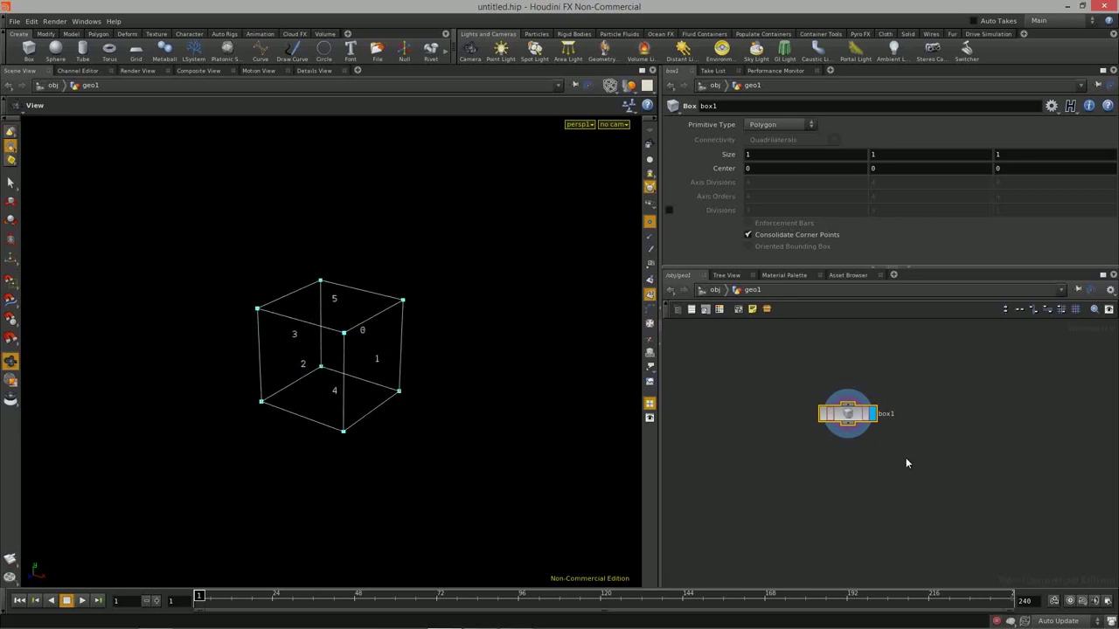
mouse_move(335, 369)
left_mouse_down()
mouse_move(324, 375)
mouse_move(424, 385)
left_mouse_up()
key("w")
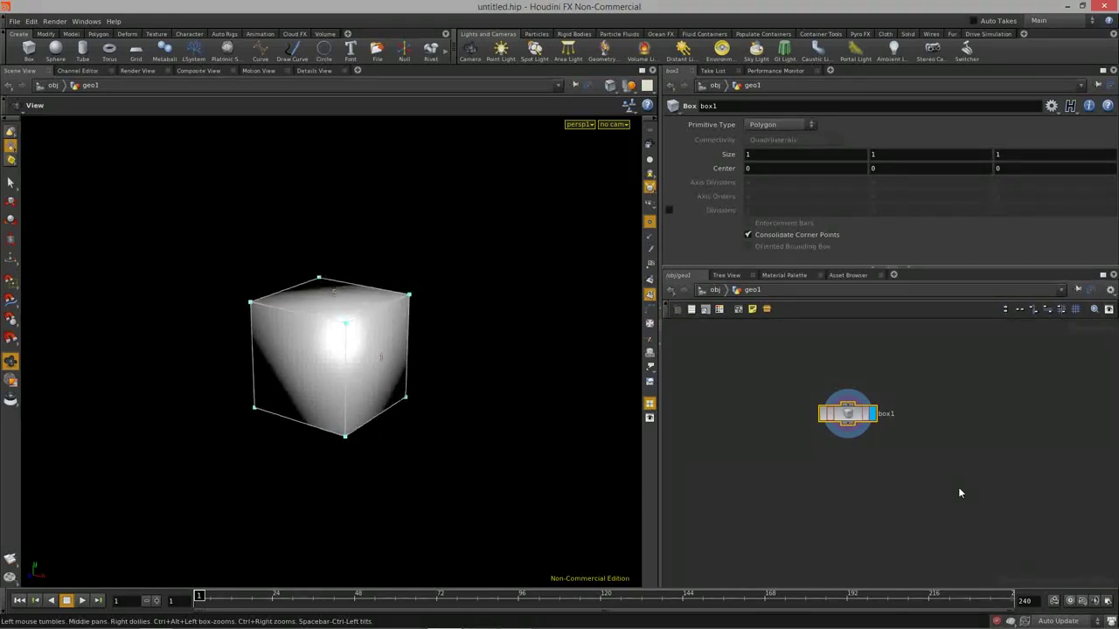
Add a Delete node connected below box1 and set its display flag
middle_click_drag(882, 478, 897, 458)
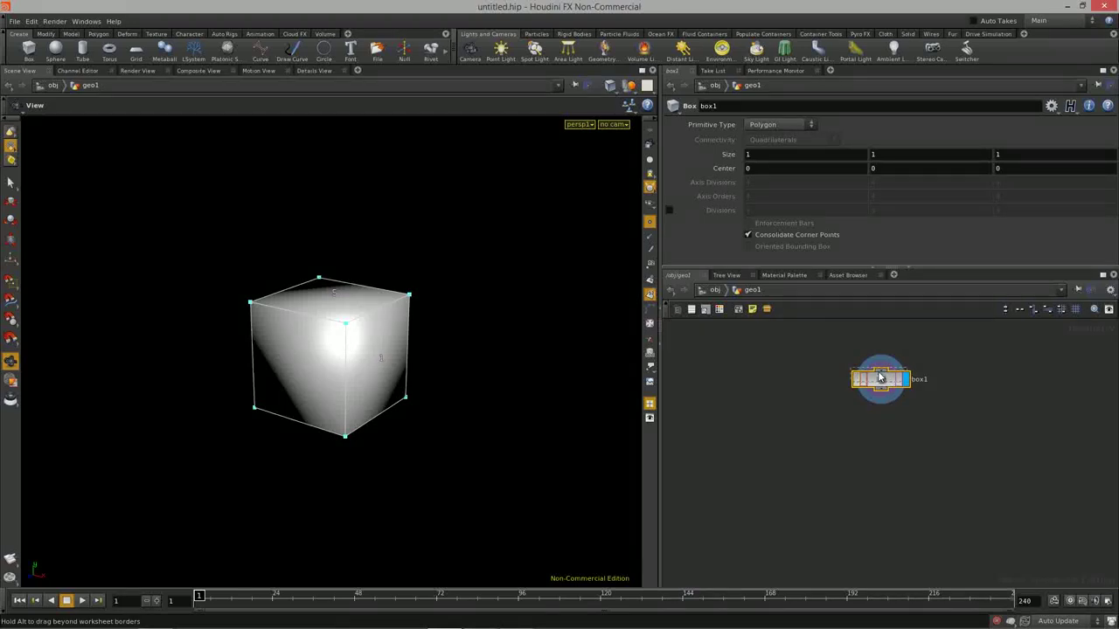
key("Tab")
type("del")
key("Return")
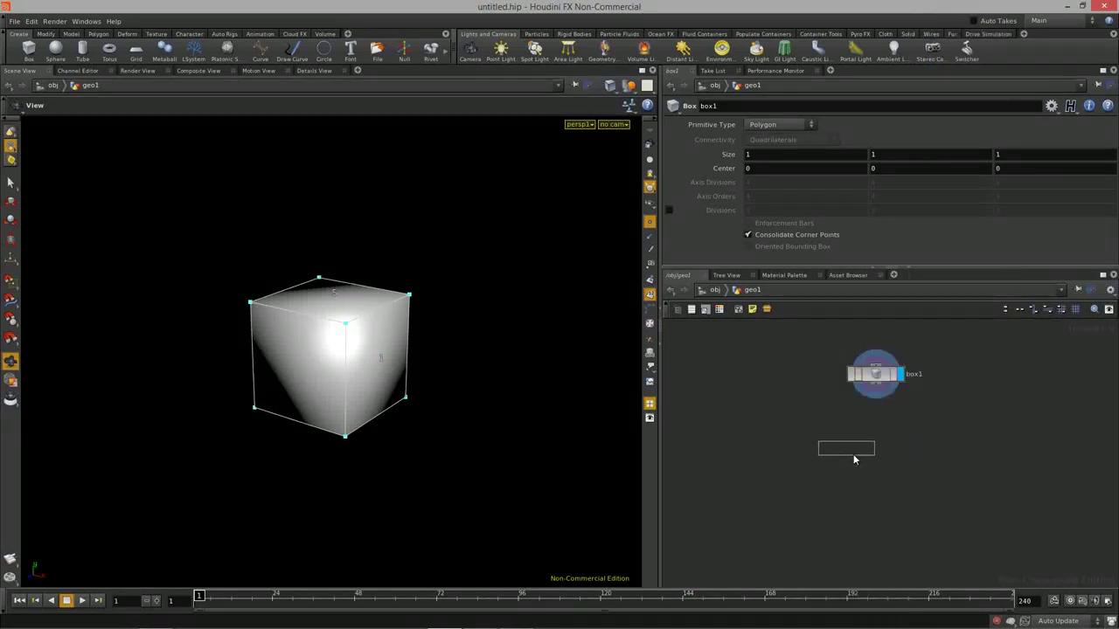
left_click(853, 454)
left_click(846, 441)
left_click_drag(845, 446, 812, 436)
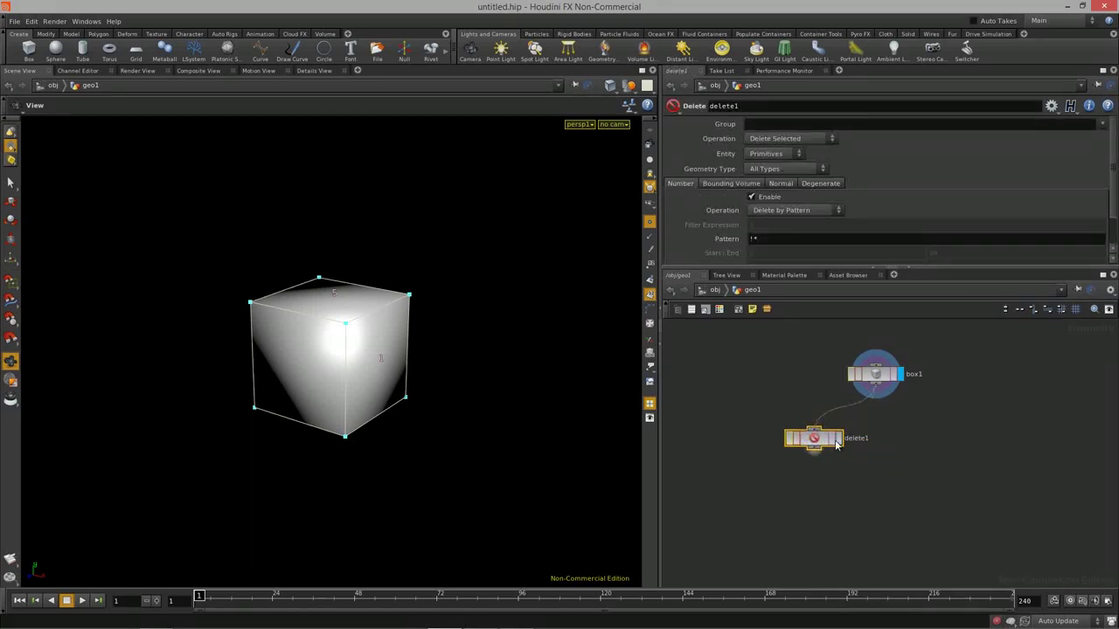
left_click(837, 439)
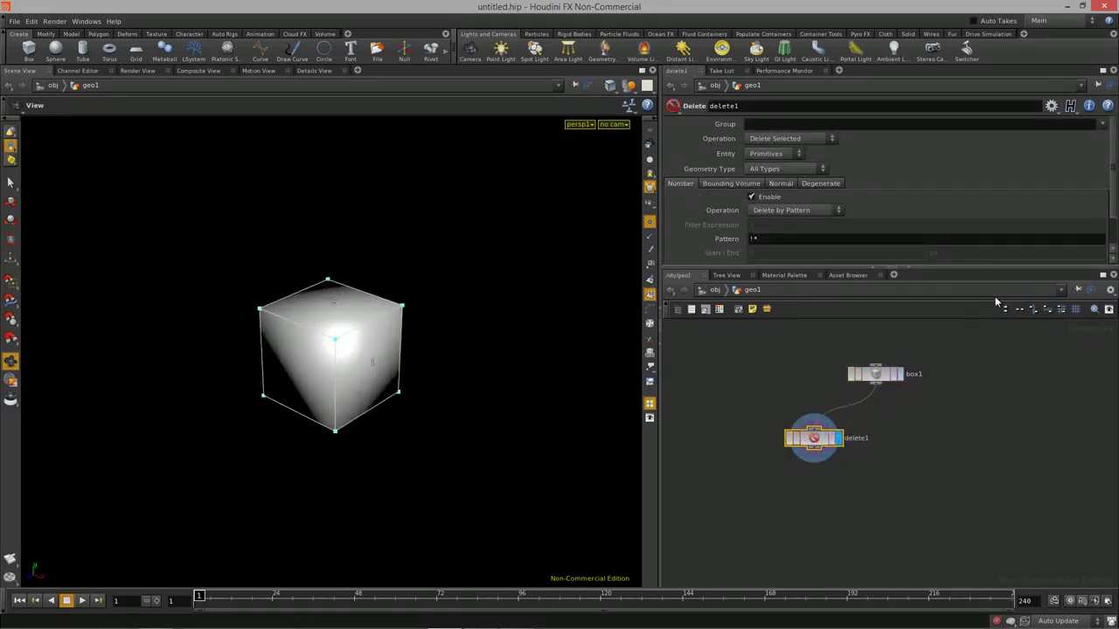
Enlarge the parameter area and examine delete1's choices for Operation, Entity and Geometry Type
left_click_drag(933, 267, 932, 326)
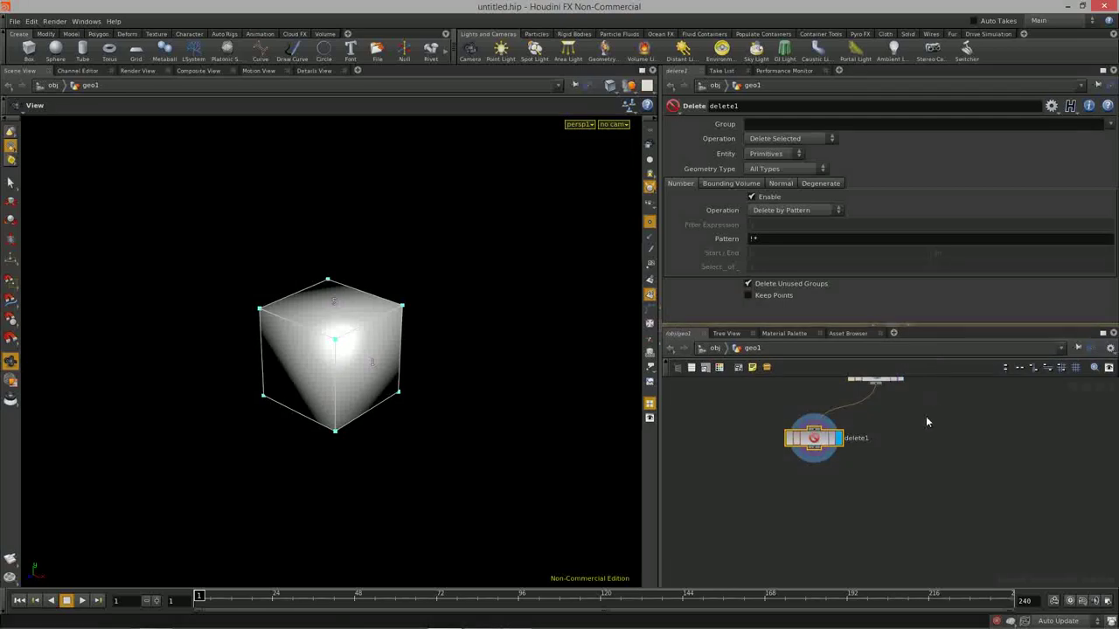
middle_click_drag(928, 459, 925, 464)
scroll(897, 455, "up", 2)
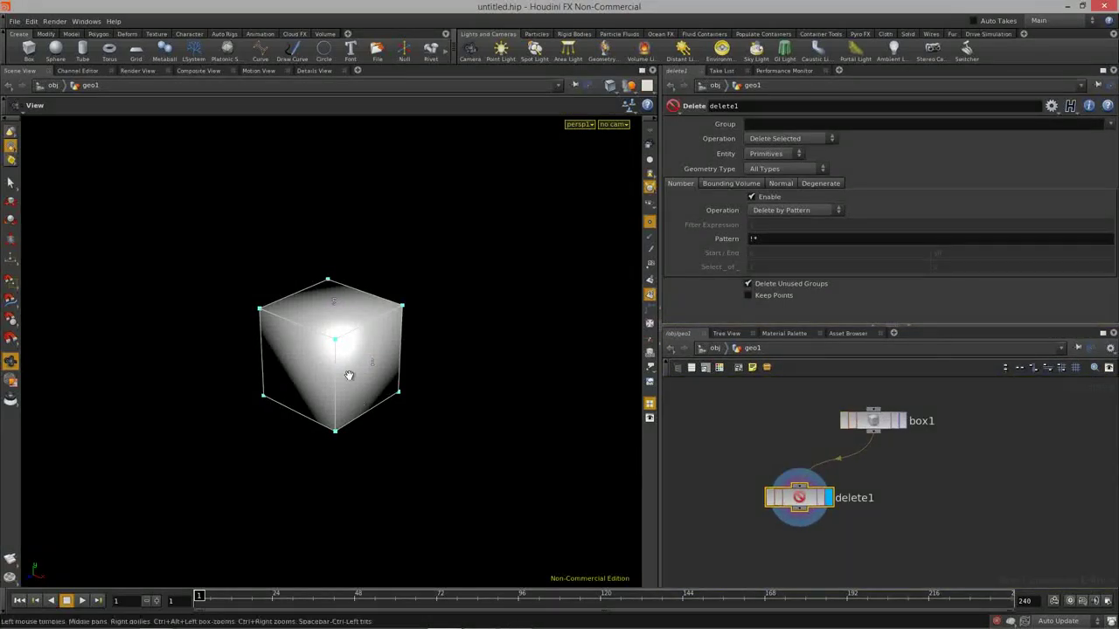
right_click_drag(296, 374, 339, 375)
left_click_drag(339, 375, 359, 374)
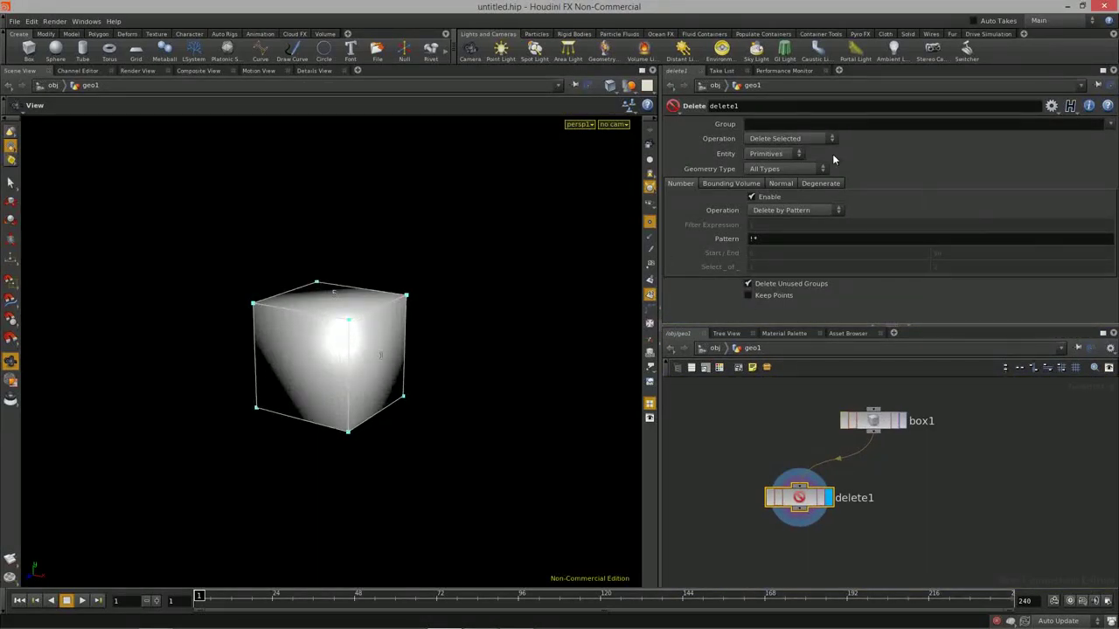
left_click(776, 139)
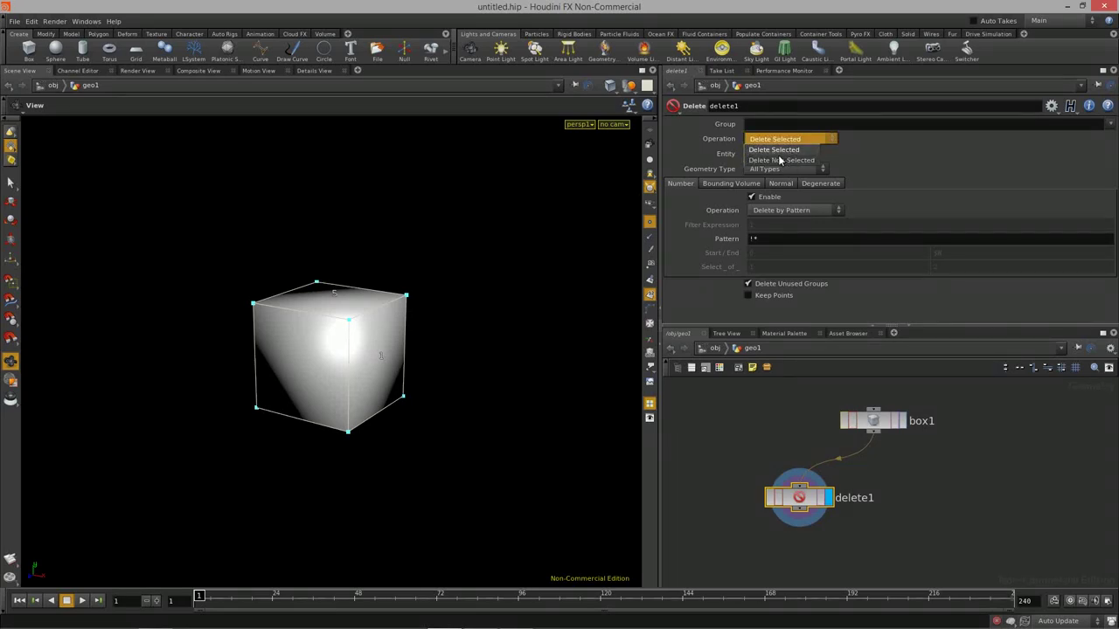
left_click(874, 155)
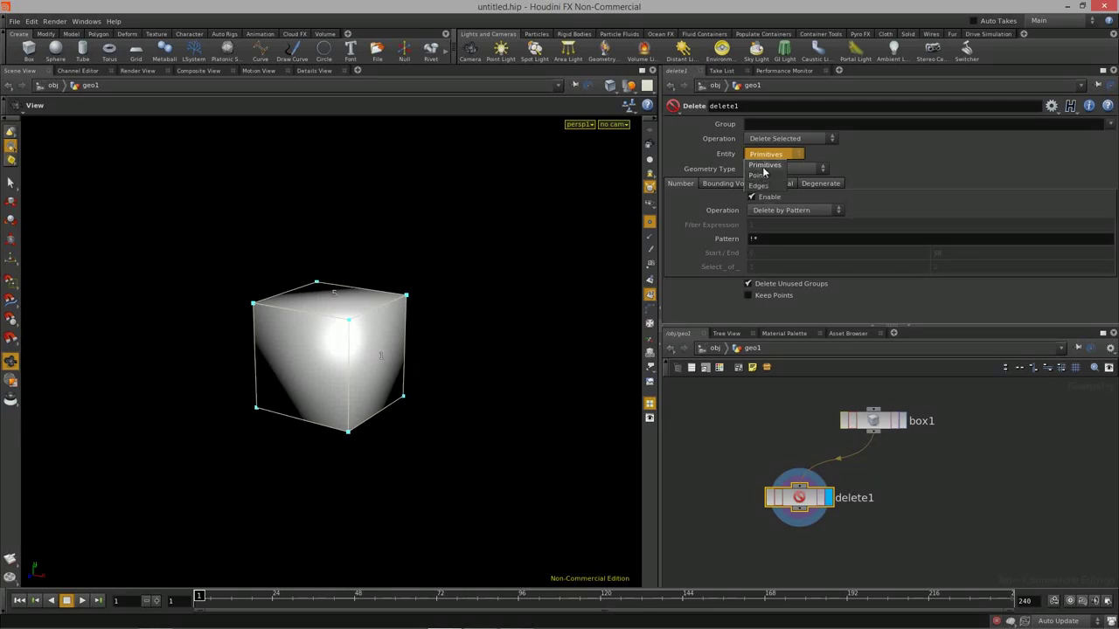
left_click(880, 162)
left_click(764, 171)
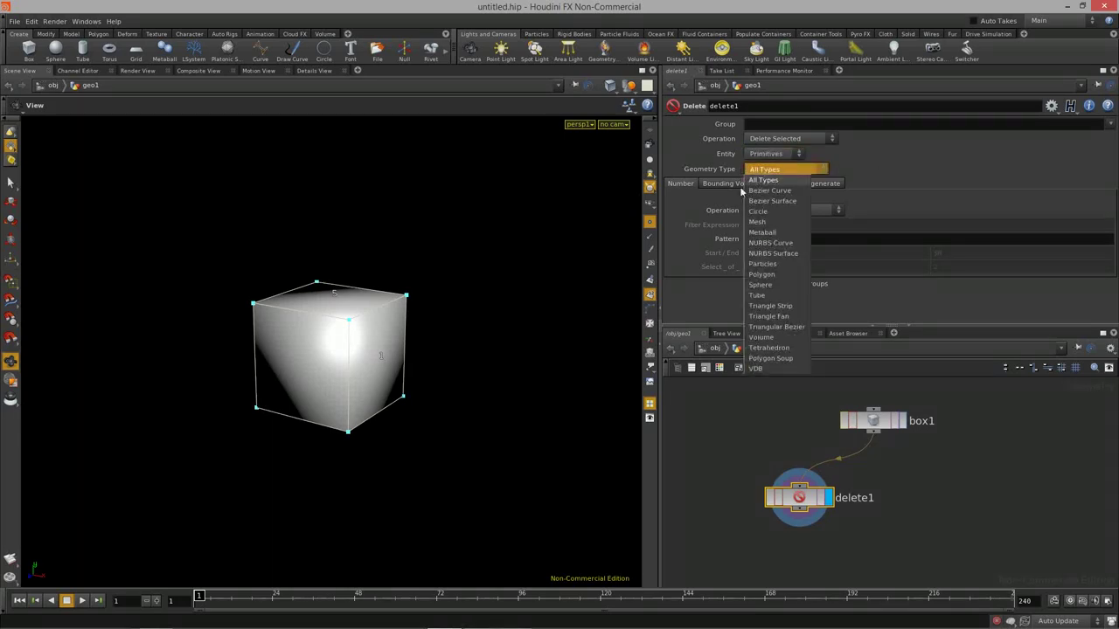
left_click(774, 179)
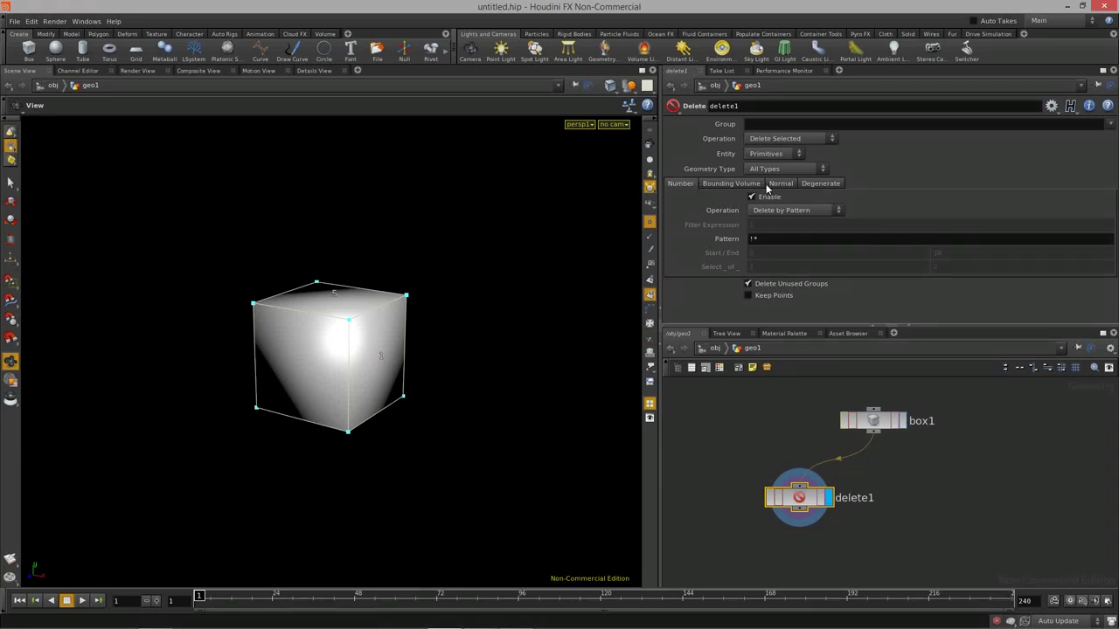
Examine delete1's Number, Bounding Volume, Normal and Degenerate filter settings, ending on the Number settings
left_click(723, 183)
left_click(779, 185)
left_click(812, 184)
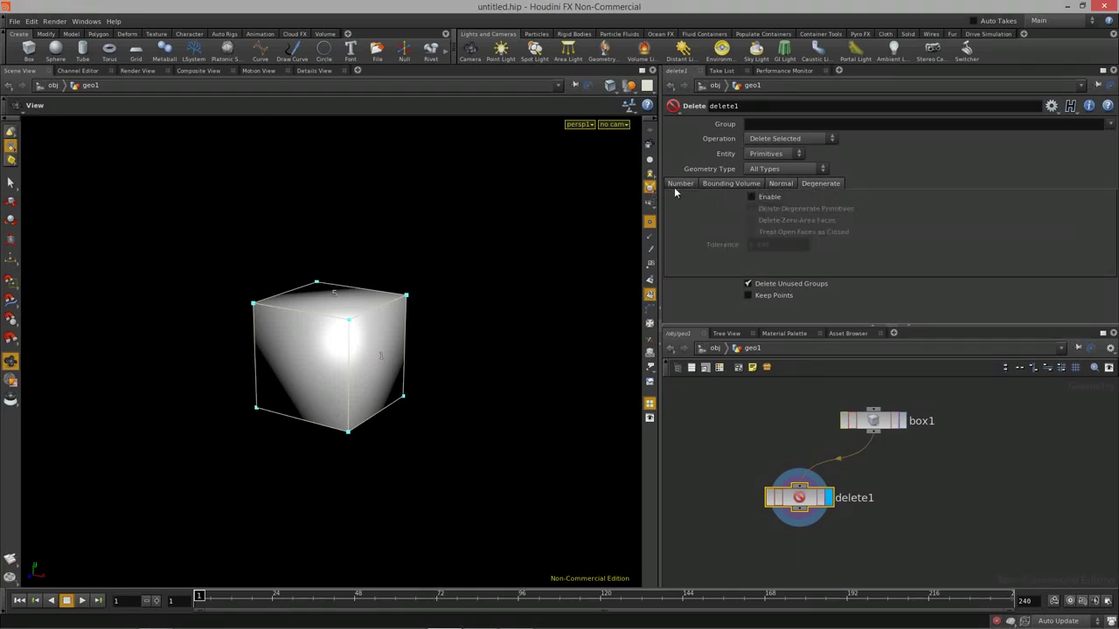
left_click(681, 184)
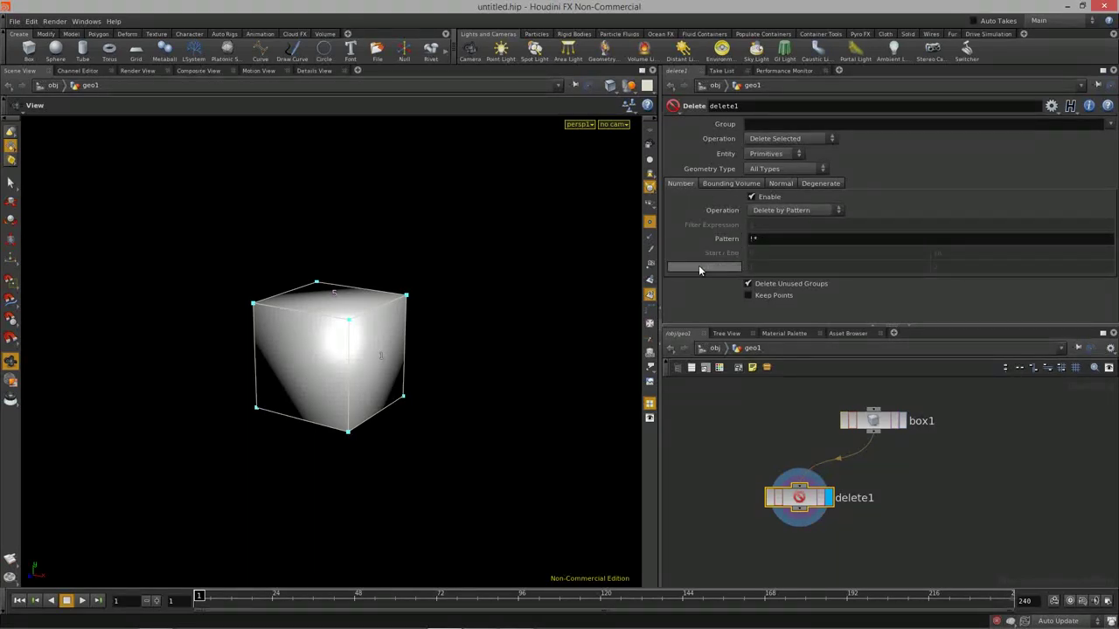
left_click(731, 184)
left_click(782, 184)
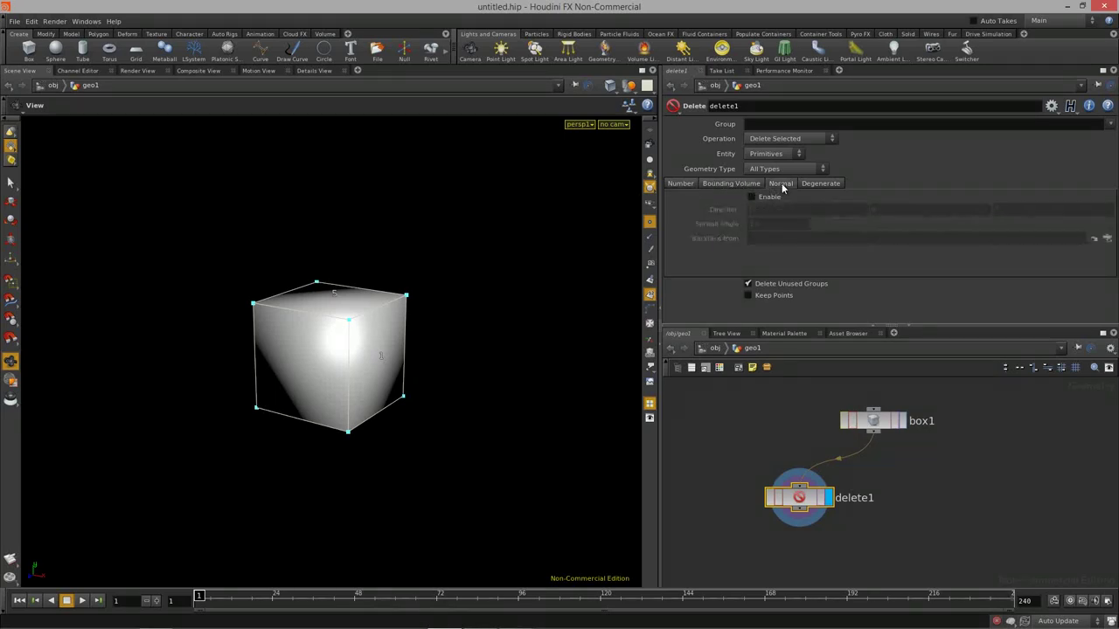
left_click(831, 184)
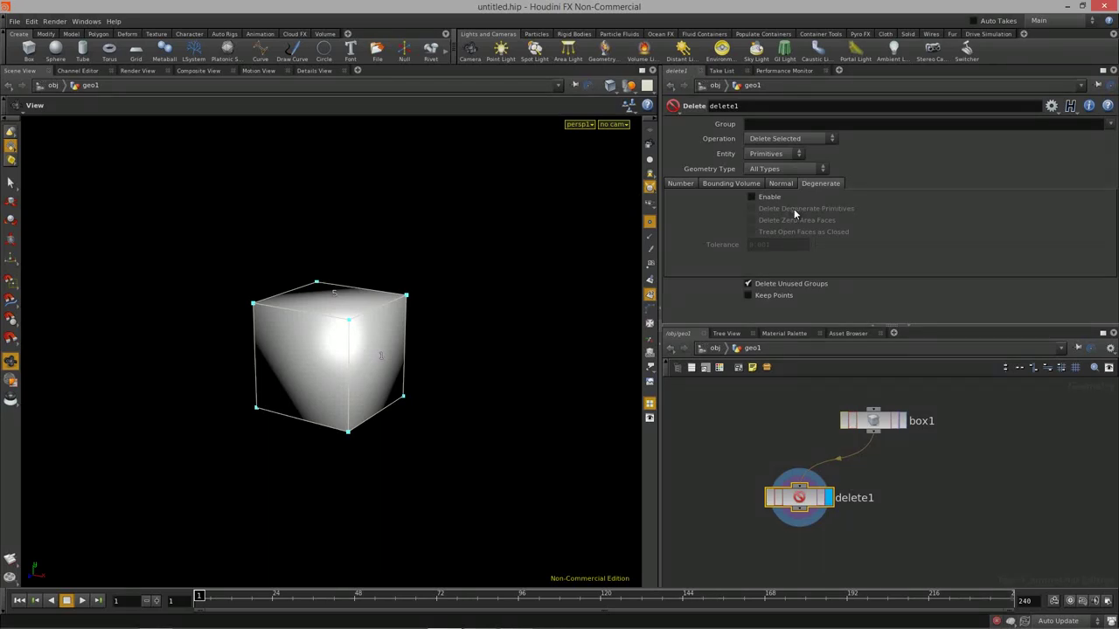
left_click(687, 186)
Check the box's primitive numbers in wireframe, set delete1's Pattern to 1 3, and inspect the result from other sides in shaded display
left_click_drag(309, 364, 343, 361)
middle_click_drag(900, 493, 914, 482)
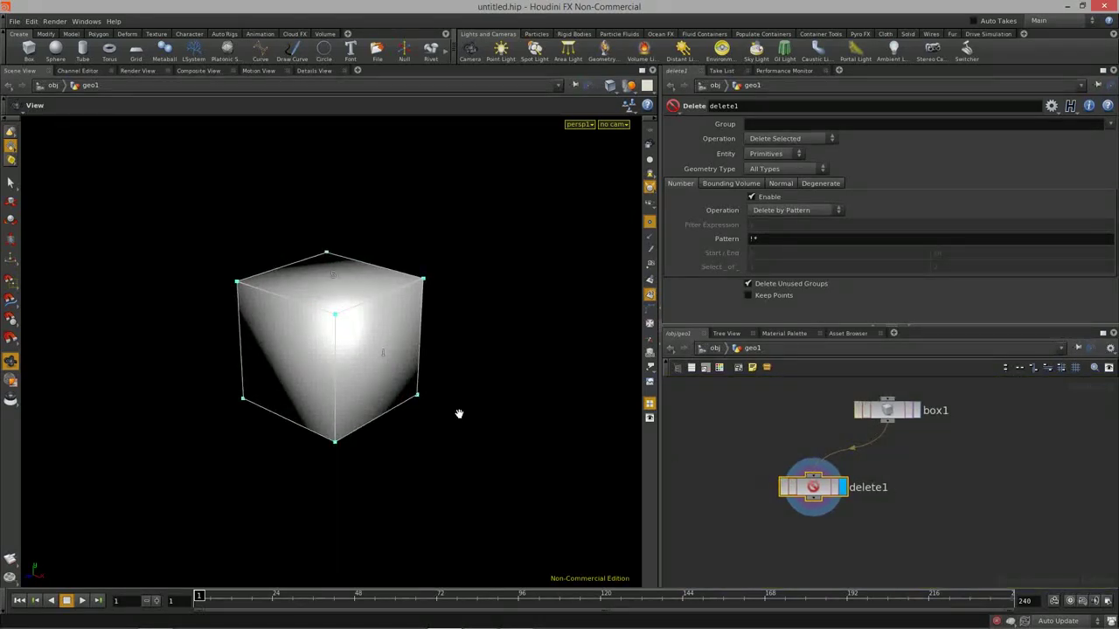
left_click_drag(341, 350, 325, 377)
key("w")
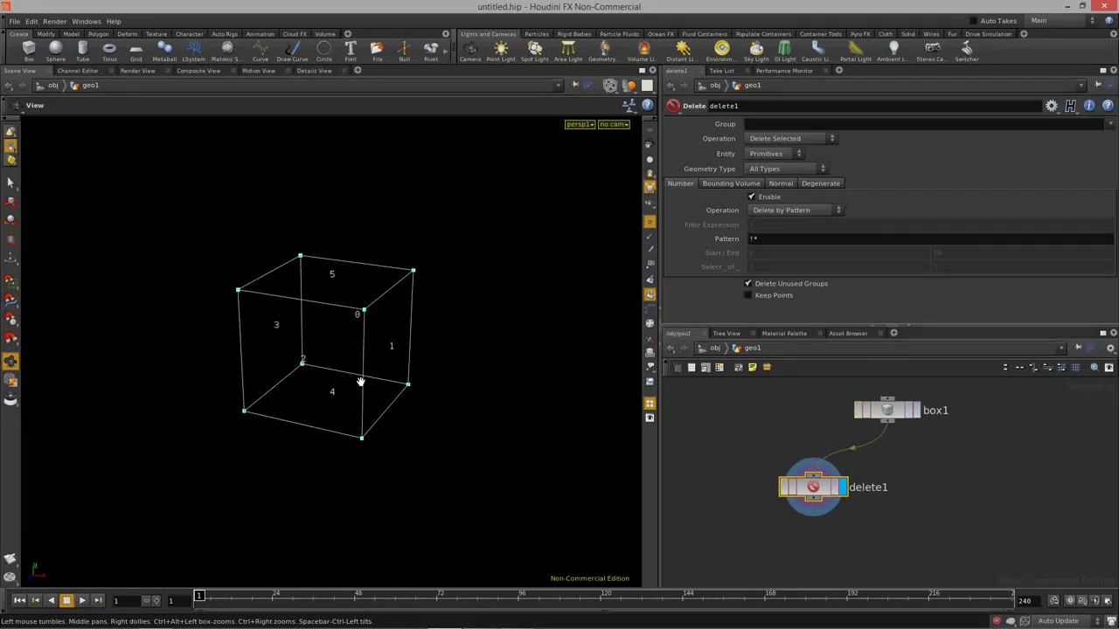
key("w")
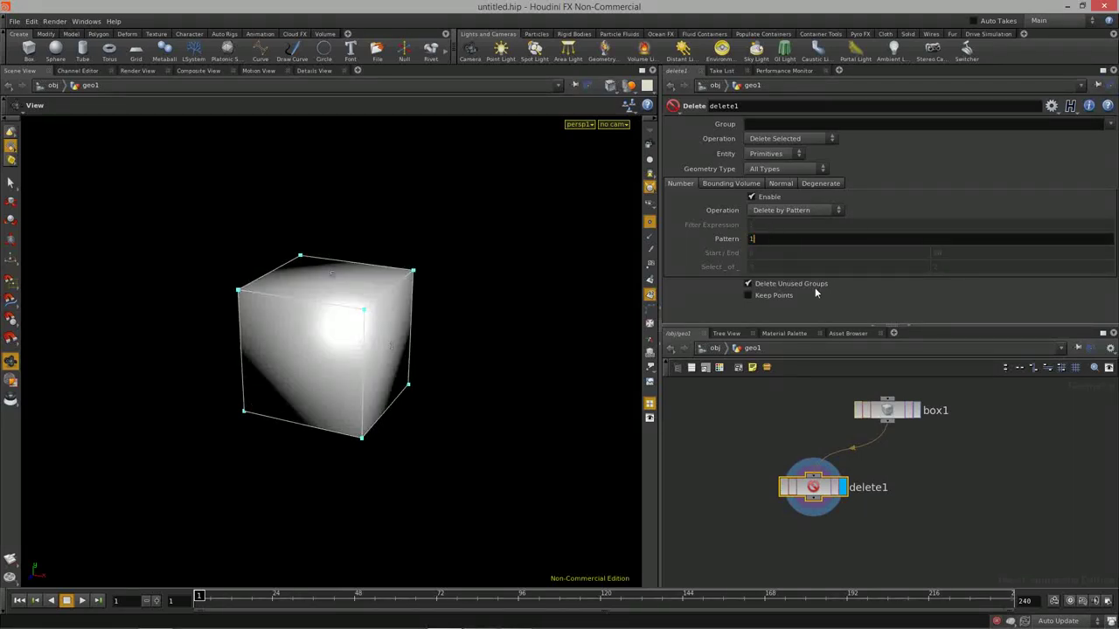
type("3")
key("Return")
mouse_move(185, 356)
left_mouse_down()
mouse_move(375, 350)
mouse_move(397, 319)
mouse_move(397, 342)
mouse_move(497, 381)
mouse_move(522, 444)
mouse_move(319, 394)
mouse_move(464, 379)
mouse_move(331, 380)
mouse_move(481, 409)
left_mouse_up()
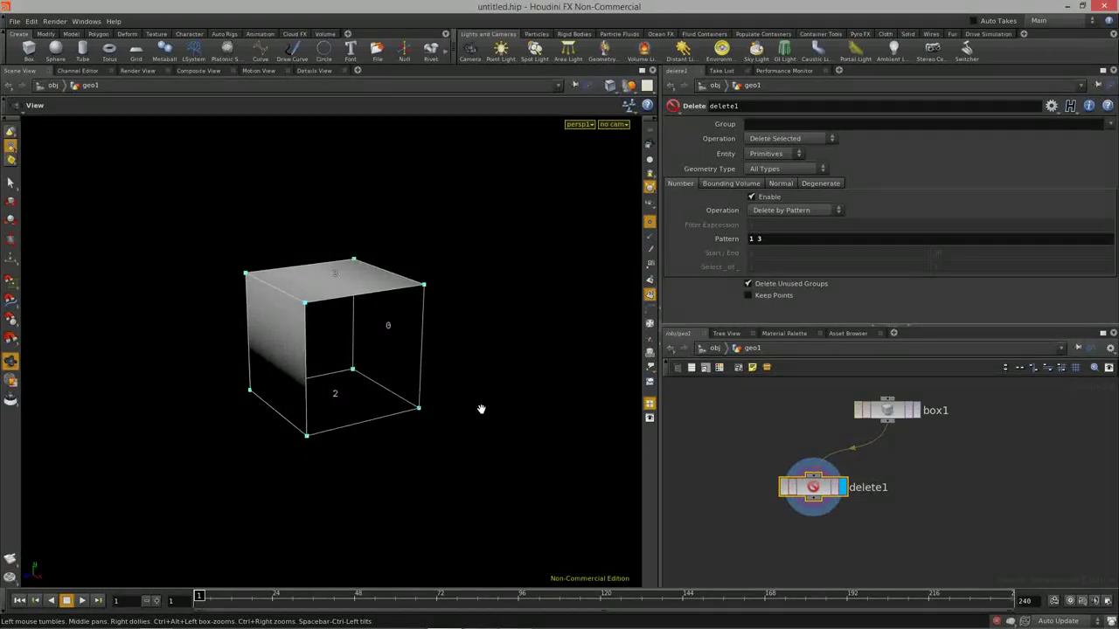
mouse_move(334, 388)
left_mouse_down()
mouse_move(384, 388)
mouse_move(374, 439)
mouse_move(326, 355)
mouse_move(288, 385)
mouse_move(451, 372)
mouse_move(542, 411)
left_mouse_up()
left_click_drag(812, 495, 782, 490)
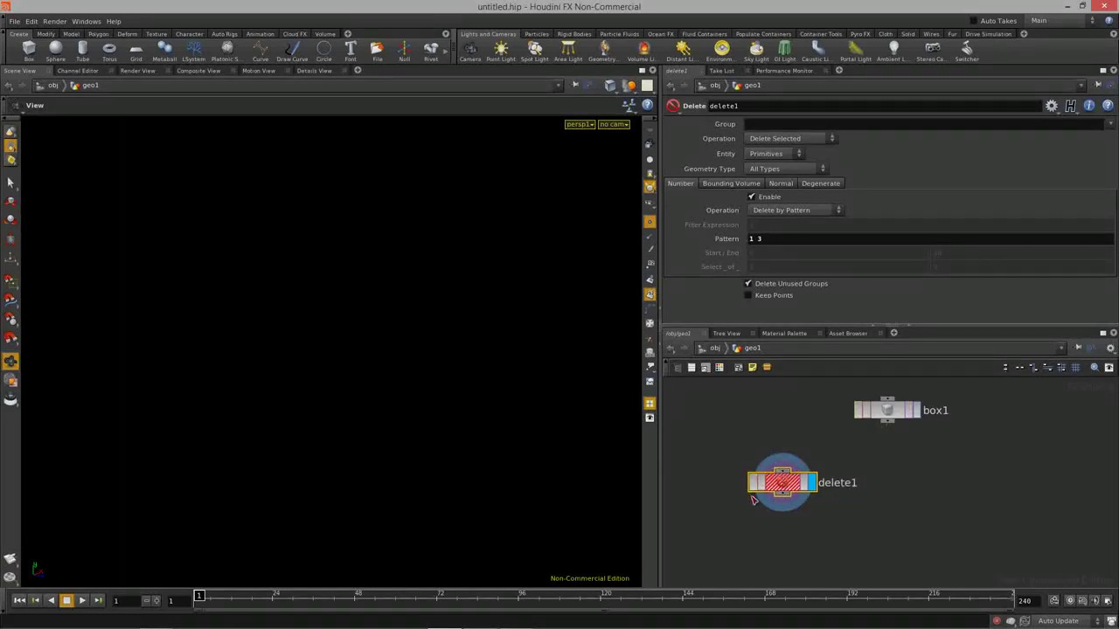
left_click(781, 480)
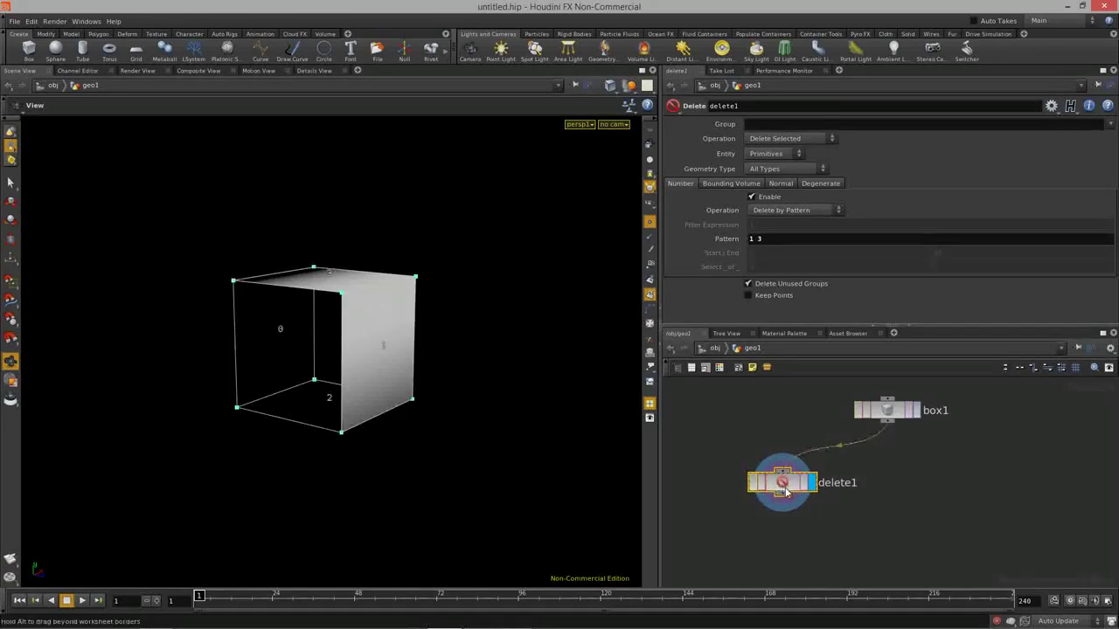
left_click_drag(784, 489, 789, 493)
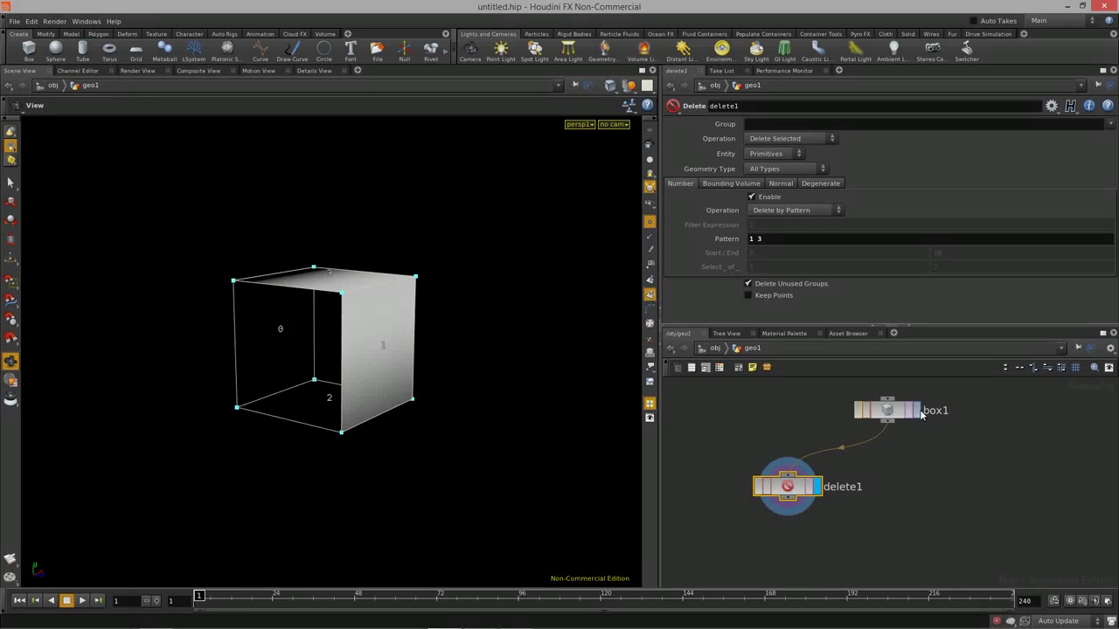
Compare the original box with the deleted version by displaying box1 and switching the display flag back to delete1
left_click(918, 412)
left_click_drag(299, 330, 448, 301)
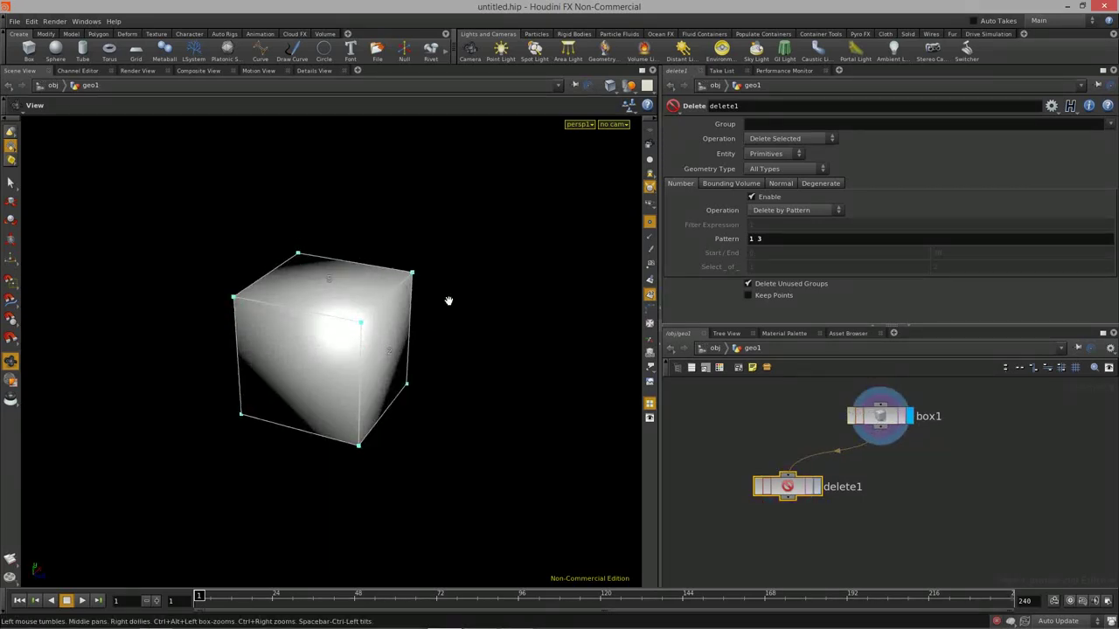
left_click(817, 488)
left_click_drag(787, 486, 782, 495)
scroll(327, 385, "down", 2)
left_click_drag(326, 384, 321, 367)
mouse_move(892, 493)
middle_mouse_down()
mouse_move(804, 494)
mouse_move(900, 489)
middle_mouse_up()
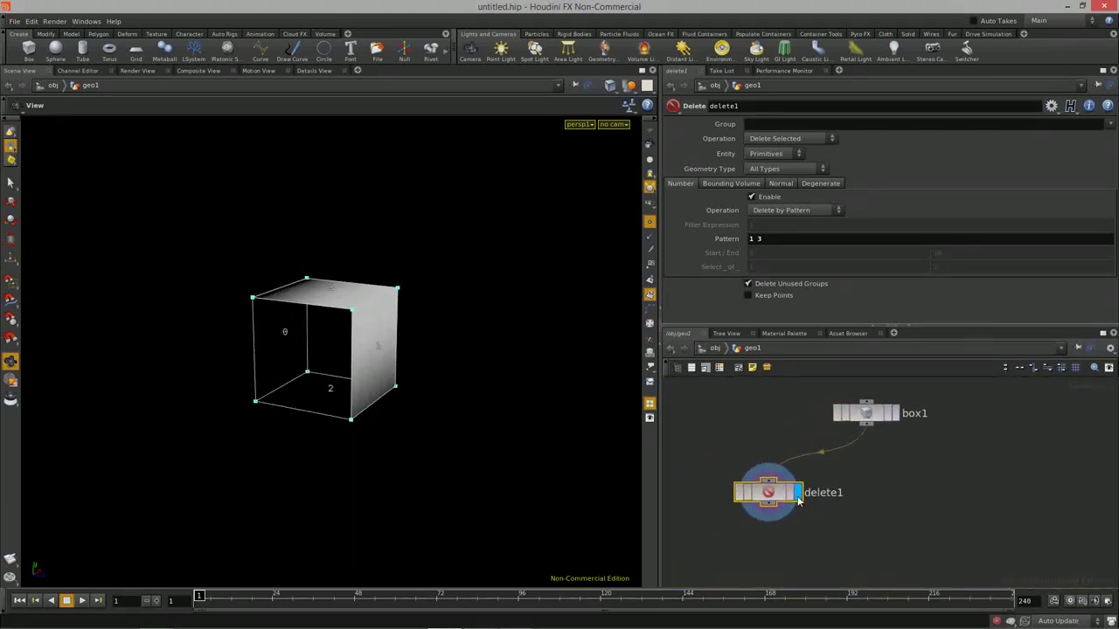
Duplicate delete1, place the copy beside it as a second branch connected to box1, and display the copy
left_click_drag(775, 499, 783, 494)
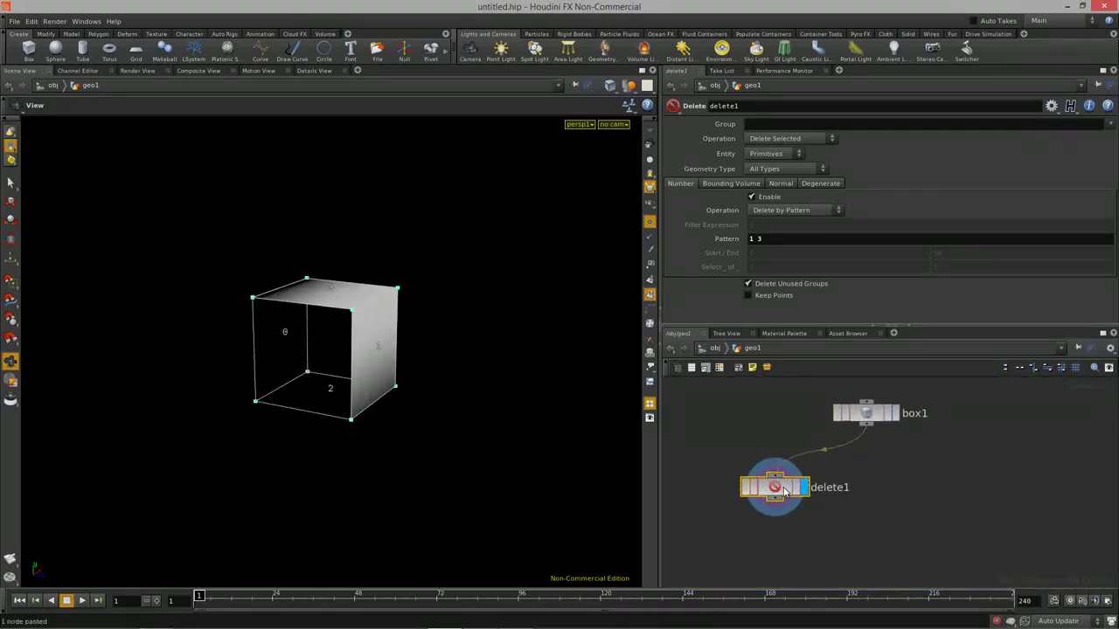
key("ctrl+v")
left_click_drag(830, 528, 936, 496)
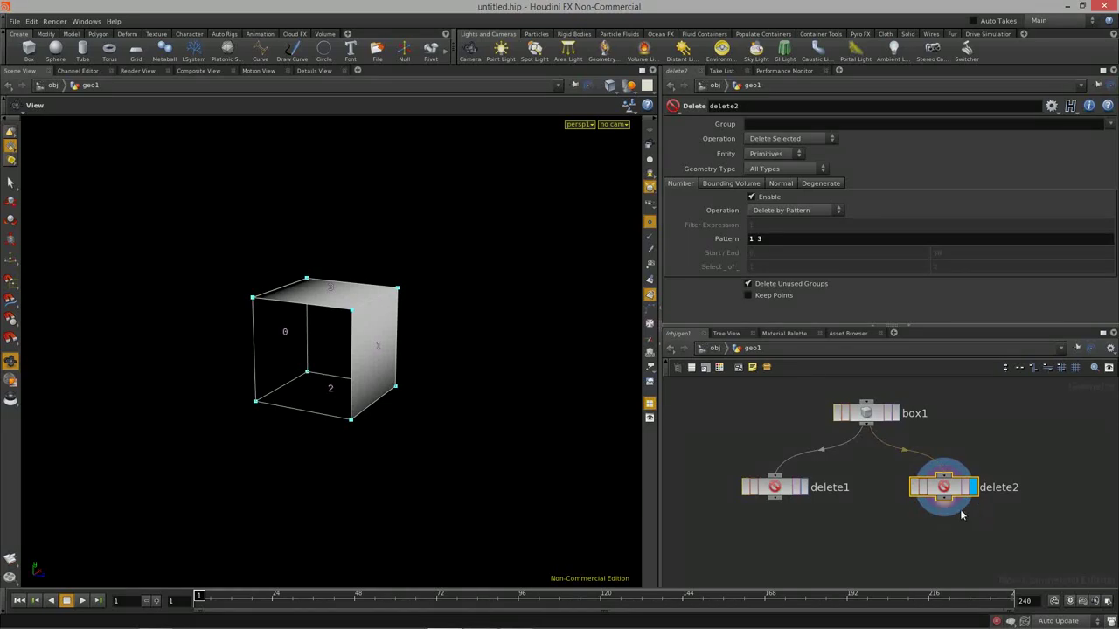
Set delete2's Operation to Delete Non-Selected and inspect the remaining faces from several sides
left_click(801, 140)
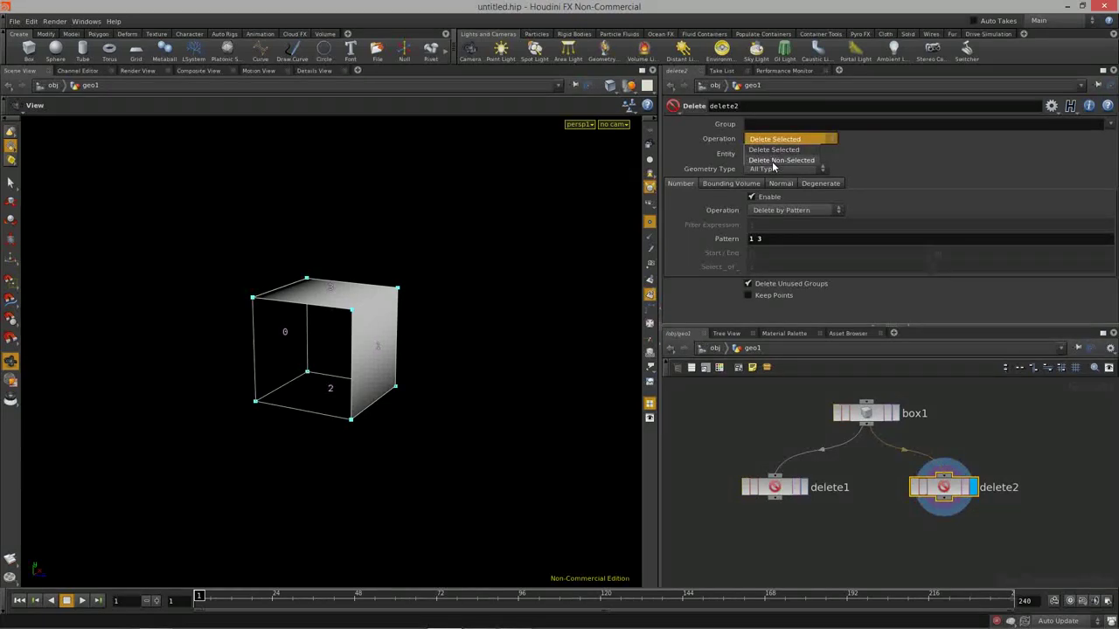
left_click(804, 161)
left_click_drag(437, 341, 353, 408)
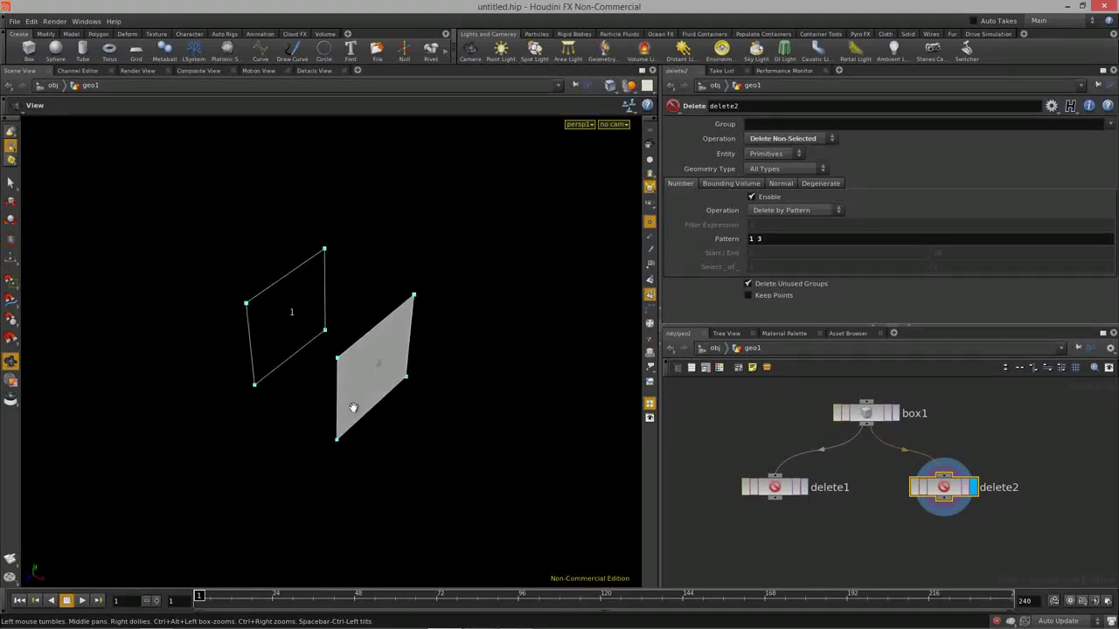
left_click_drag(334, 362, 403, 358)
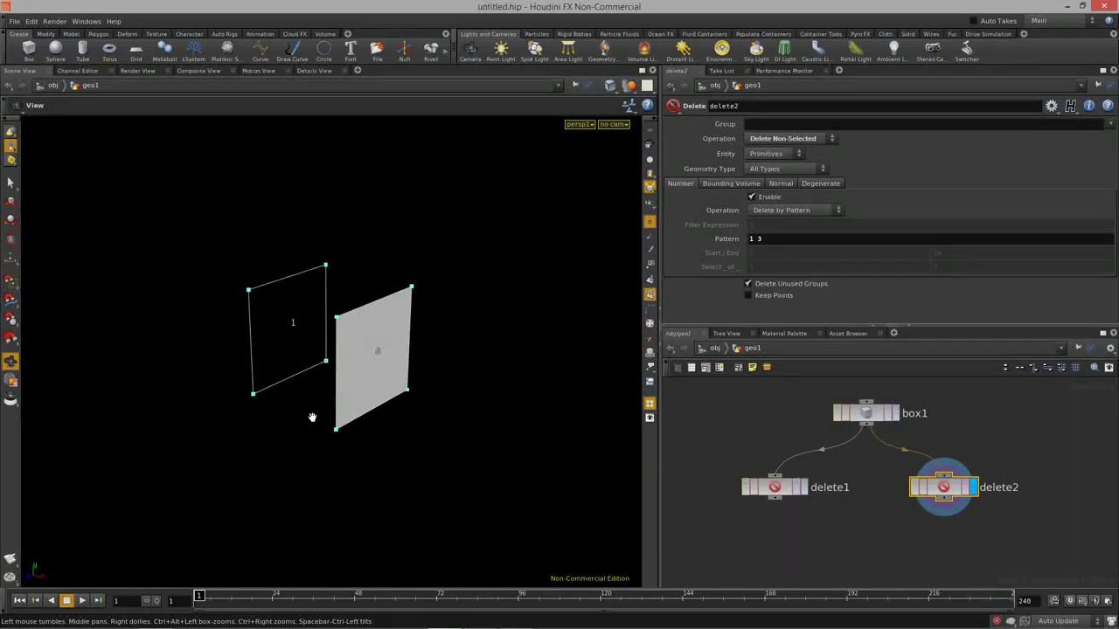
left_click_drag(305, 407, 336, 393)
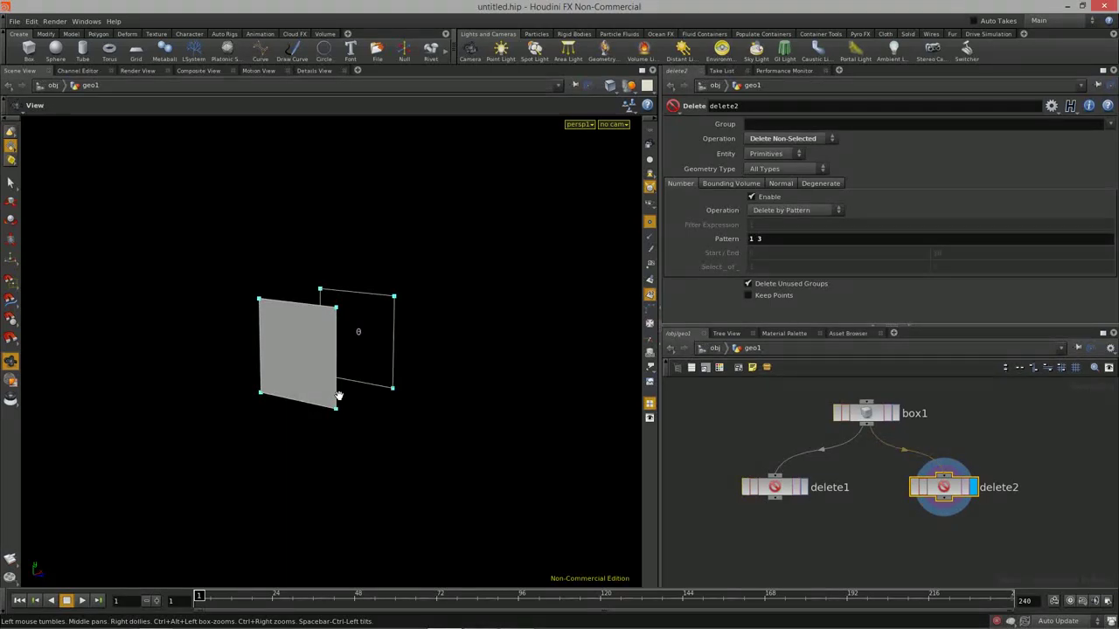
left_click_drag(355, 405, 366, 407)
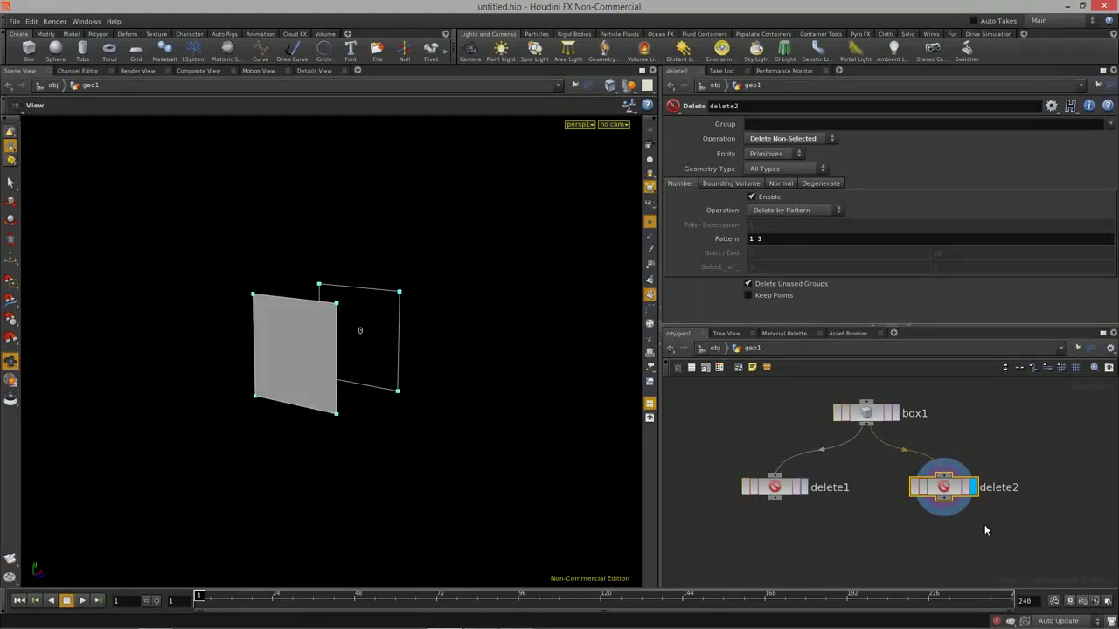
Enlarge the network area and search the available nodes for "poly" to start adding another node
middle_click_drag(985, 526, 986, 506)
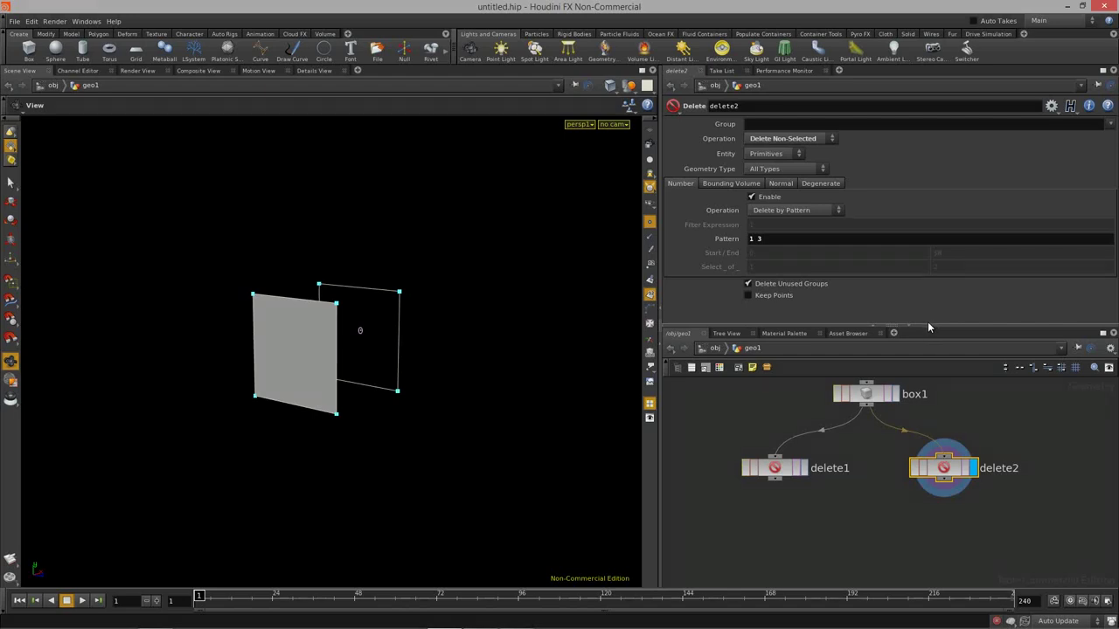
left_click_drag(929, 325, 930, 245)
key("Tab")
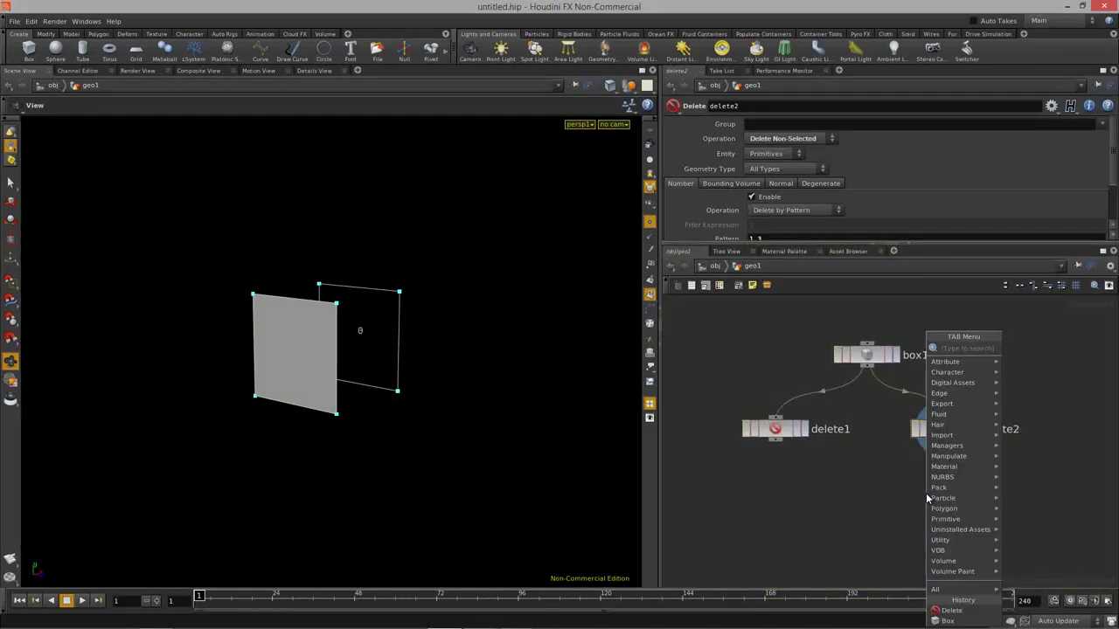
type("poly")
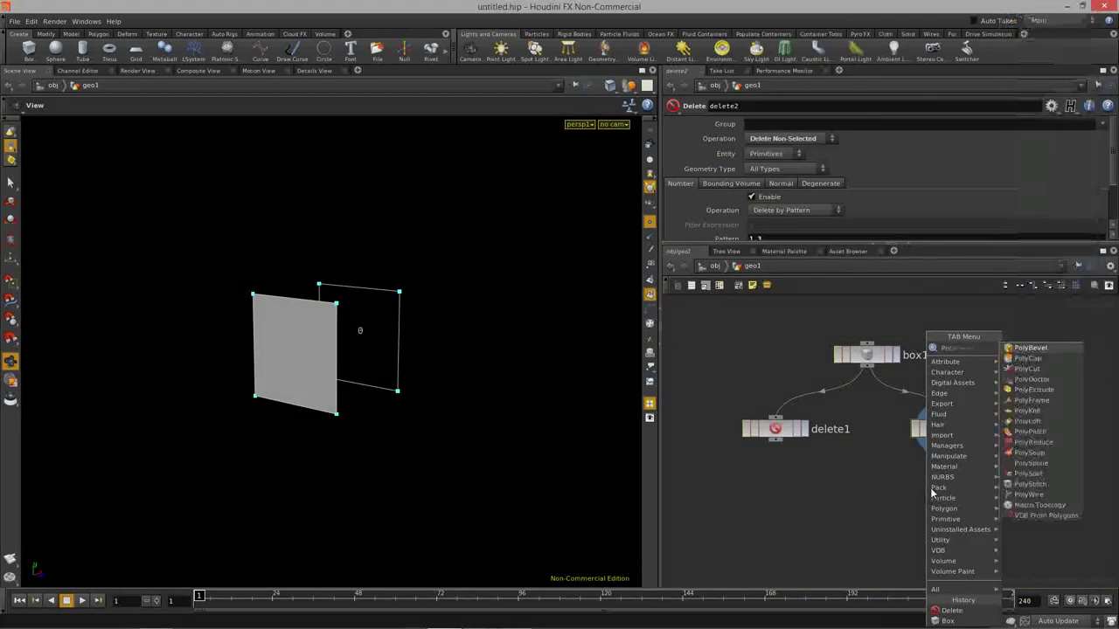
Add a PolyExtrude node directly below the second Delete node, connect it, and display its result
left_click(1026, 394)
left_click(943, 497)
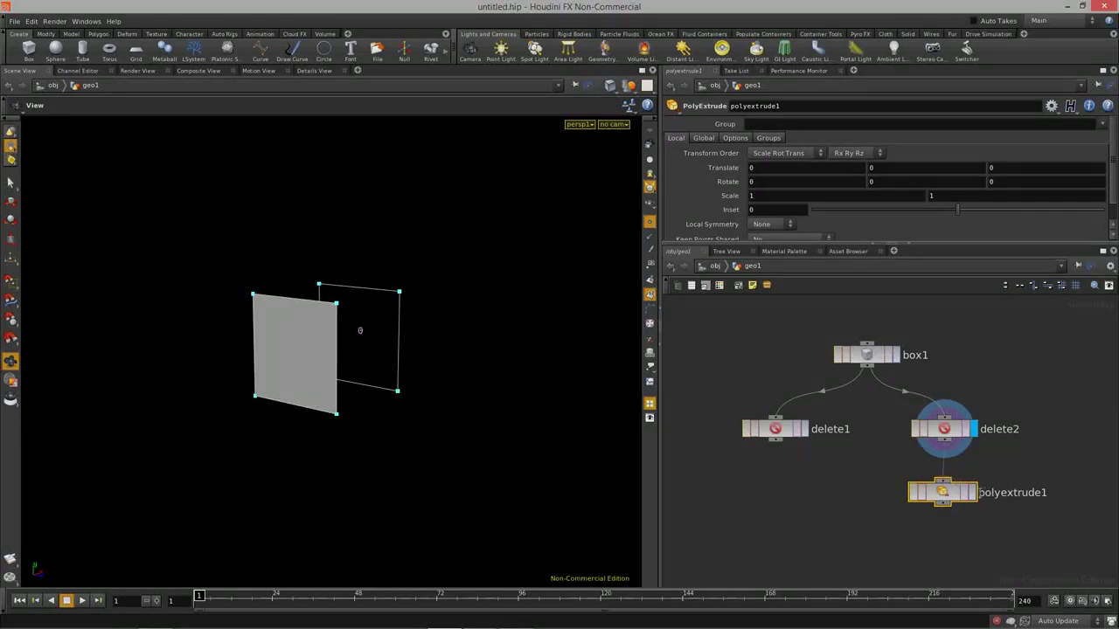
left_click(972, 492)
left_click_drag(944, 492, 944, 463)
left_click_drag(367, 348, 428, 357, "alt")
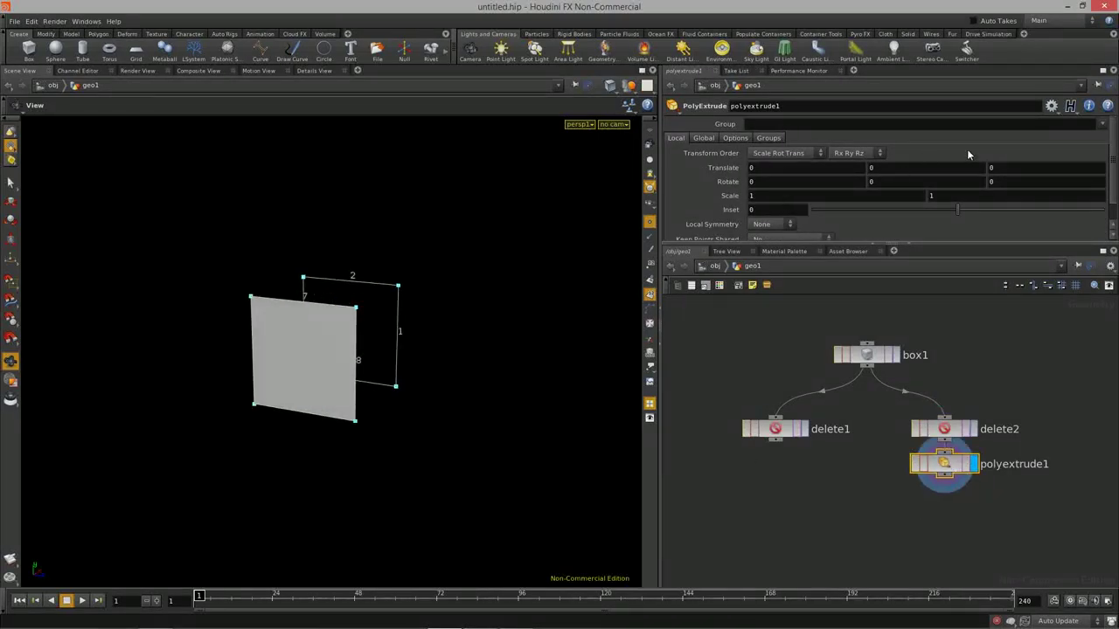
Set the PolyExtrude inset to about -0.163 and its Z translation to 0.6
left_click_drag(956, 209, 929, 212)
scroll(222, 384, "down", 1)
left_click_drag(222, 384, 641, 318)
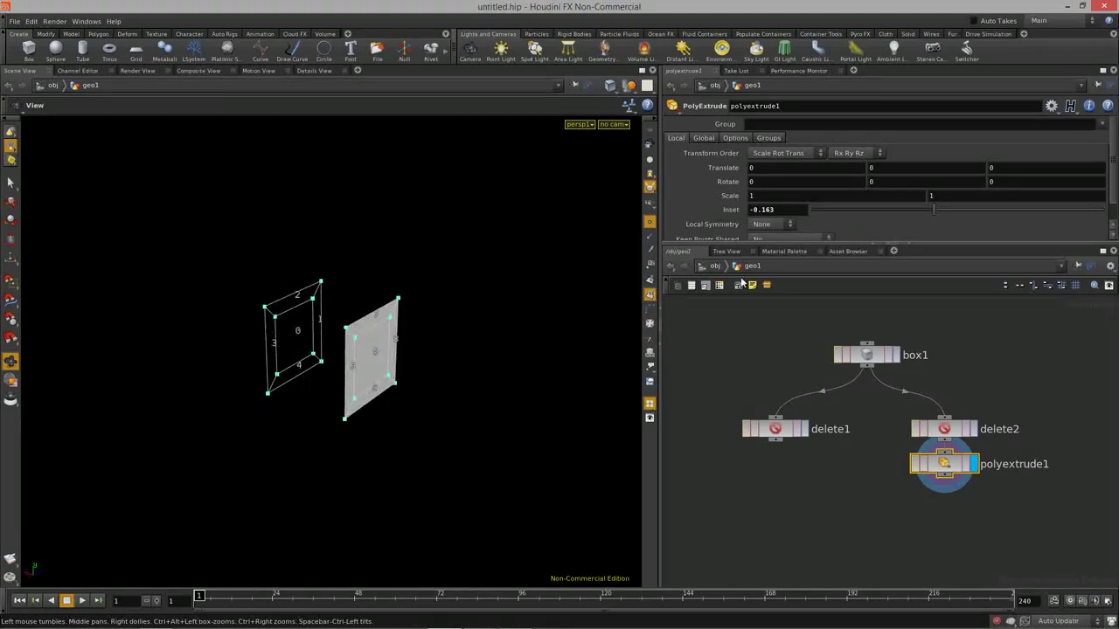
middle_click_drag(1003, 168, 1044, 168)
left_click_drag(520, 318, 325, 325)
left_click_drag(305, 424, 507, 425)
Display the first Delete node's result and move the PolyExtrude node slightly farther below the second Delete node
middle_click_drag(969, 521, 950, 485)
middle_click_drag(813, 486, 857, 501)
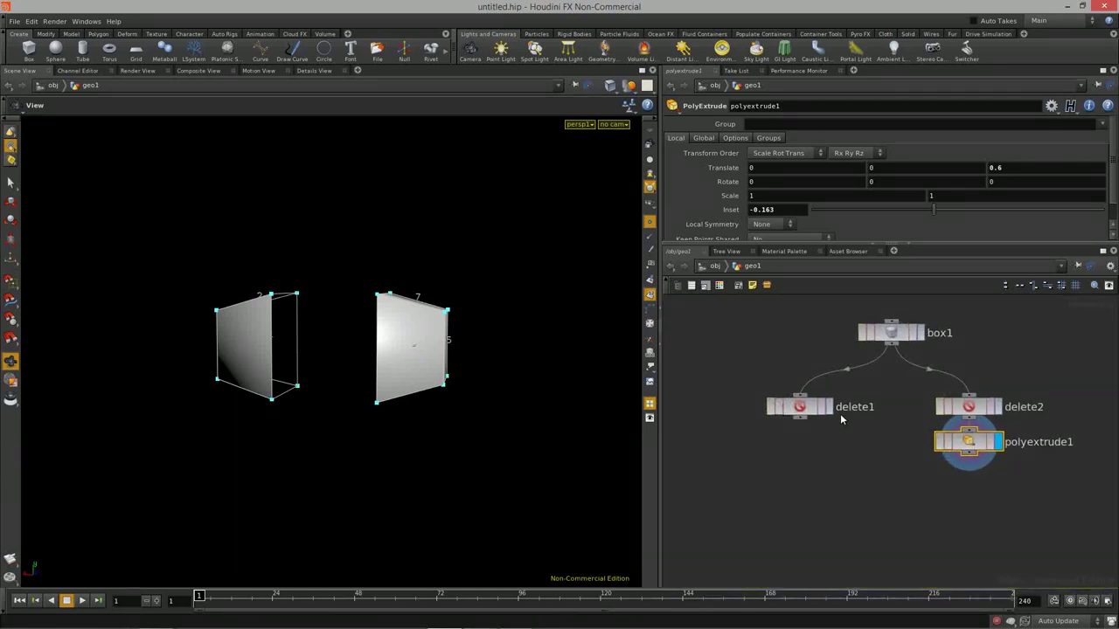
left_click(828, 413)
left_click_drag(303, 352, 425, 311)
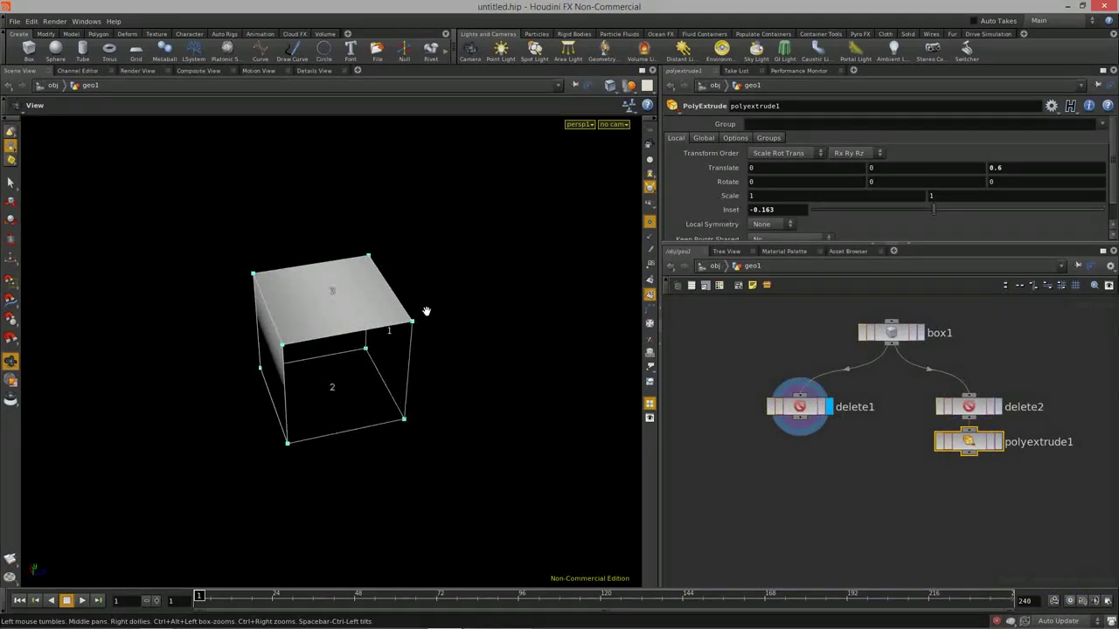
mouse_move(327, 374)
left_mouse_down()
mouse_move(392, 340)
mouse_move(330, 385)
left_mouse_up()
scroll(330, 384, "down", 3)
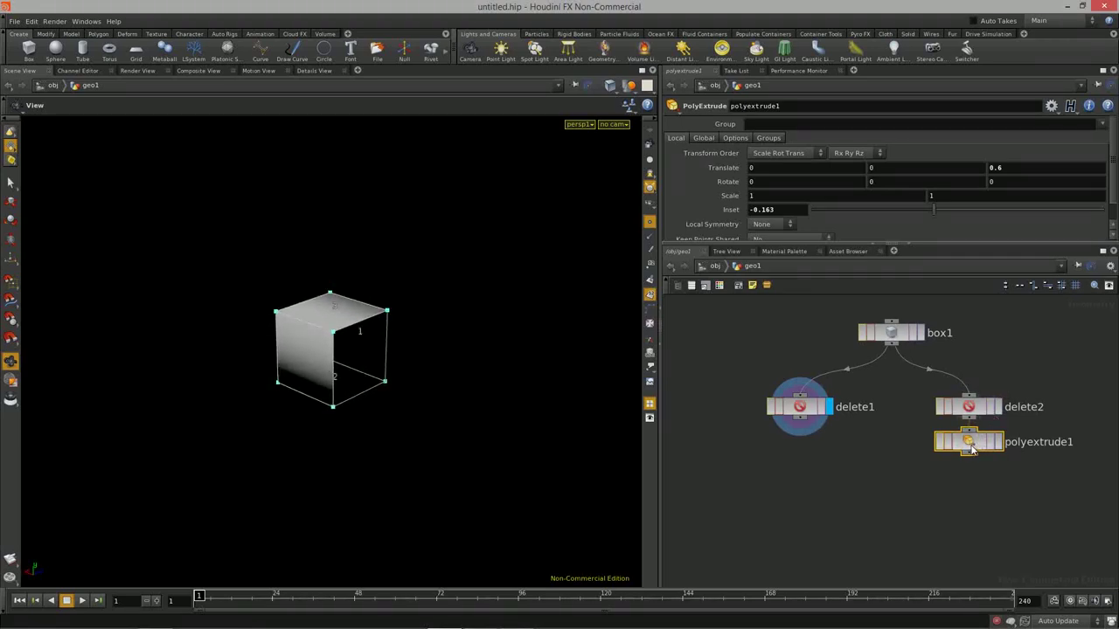
left_click_drag(970, 444, 973, 459)
left_click(968, 354)
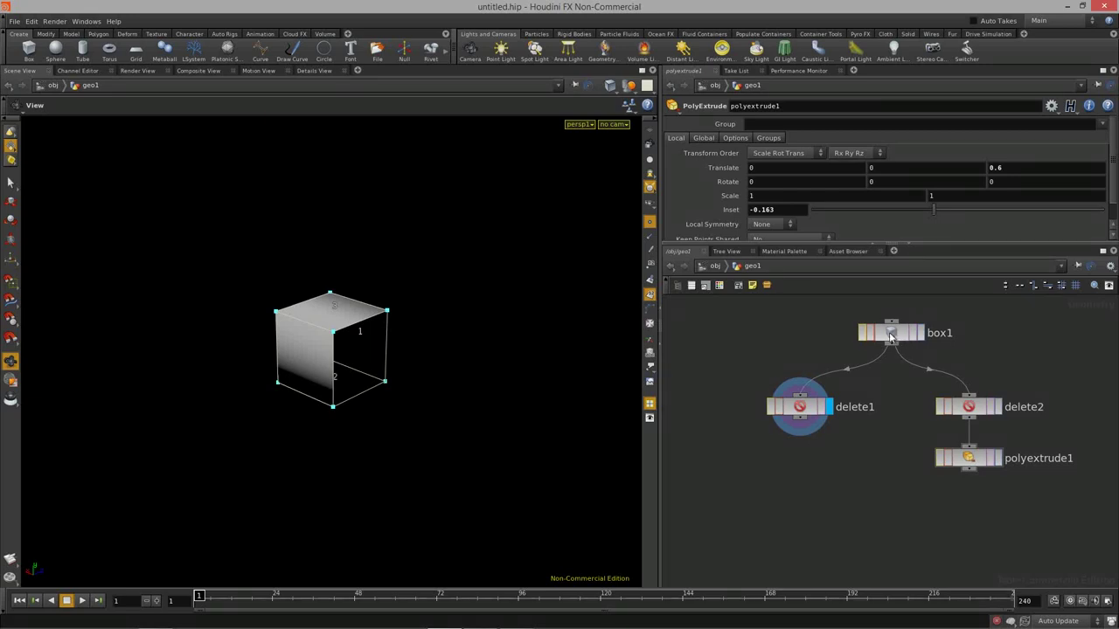
left_click_drag(895, 334, 887, 334)
left_click_drag(349, 320, 384, 343)
Add a third Delete node fed by the box beside the second Delete node and display its result
middle_click_drag(859, 440, 782, 455)
middle_click_drag(950, 425, 877, 422)
key("Tab")
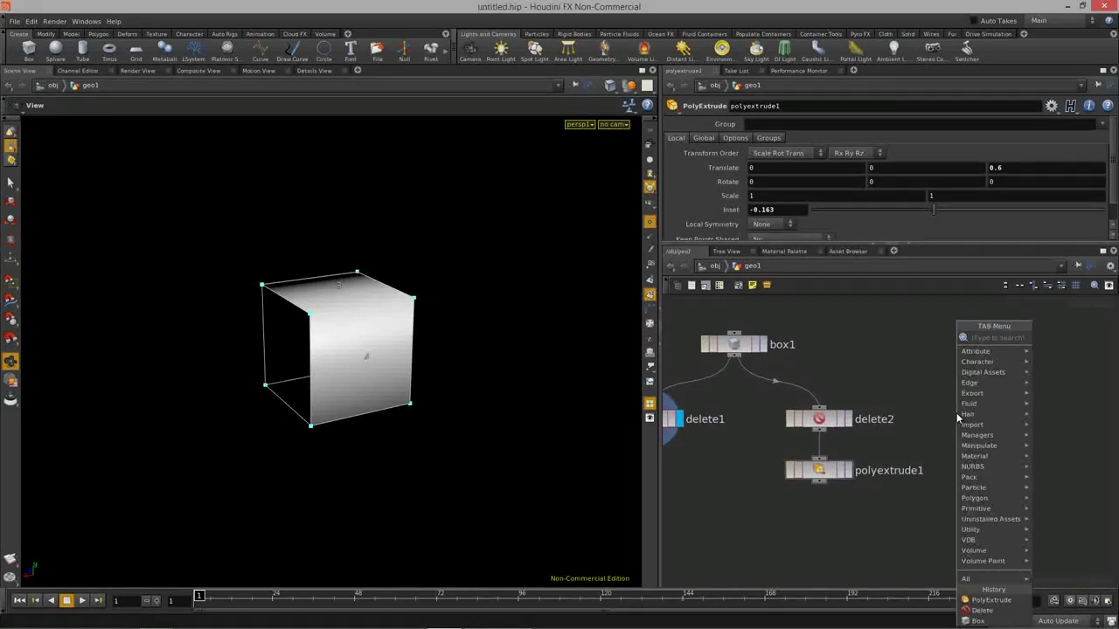
type("del")
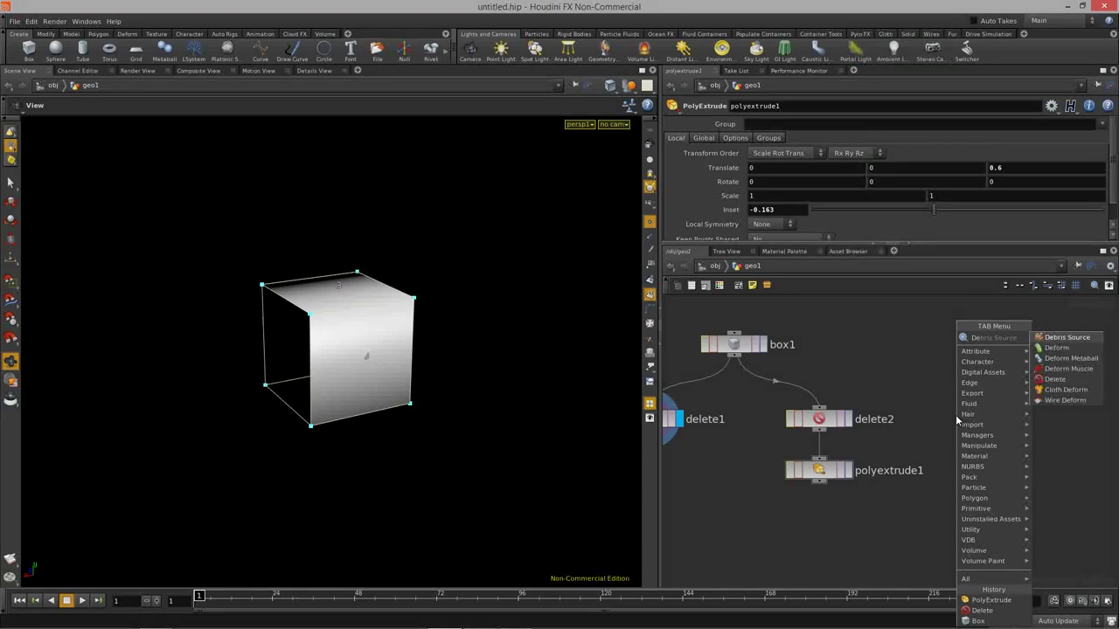
key("Return")
left_click(959, 417)
left_click_drag(734, 356, 959, 407)
key("l")
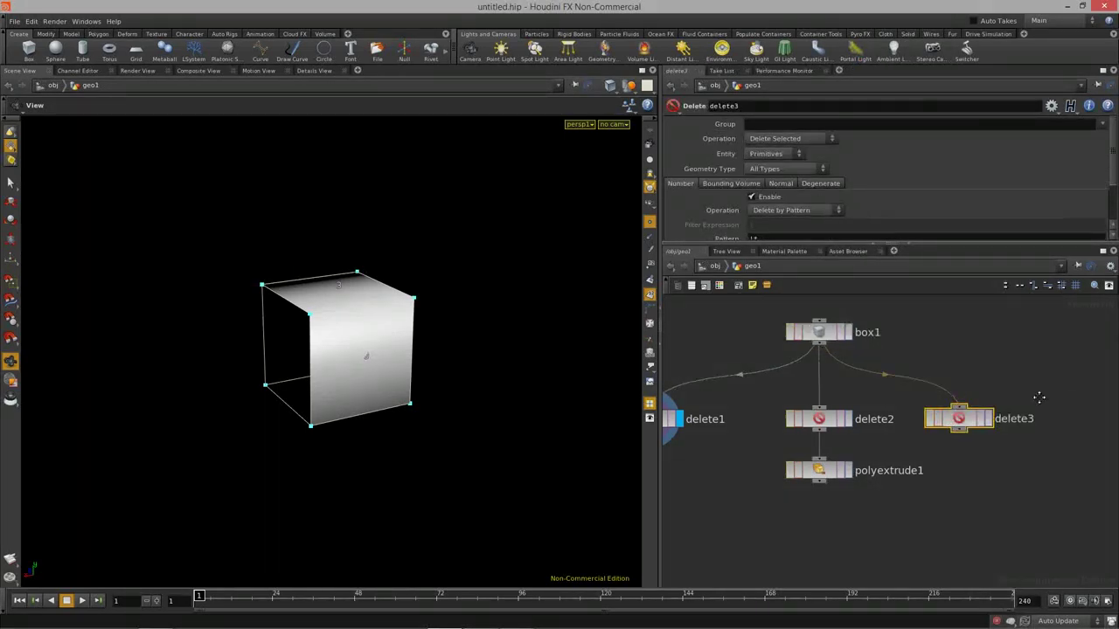
left_click(928, 402)
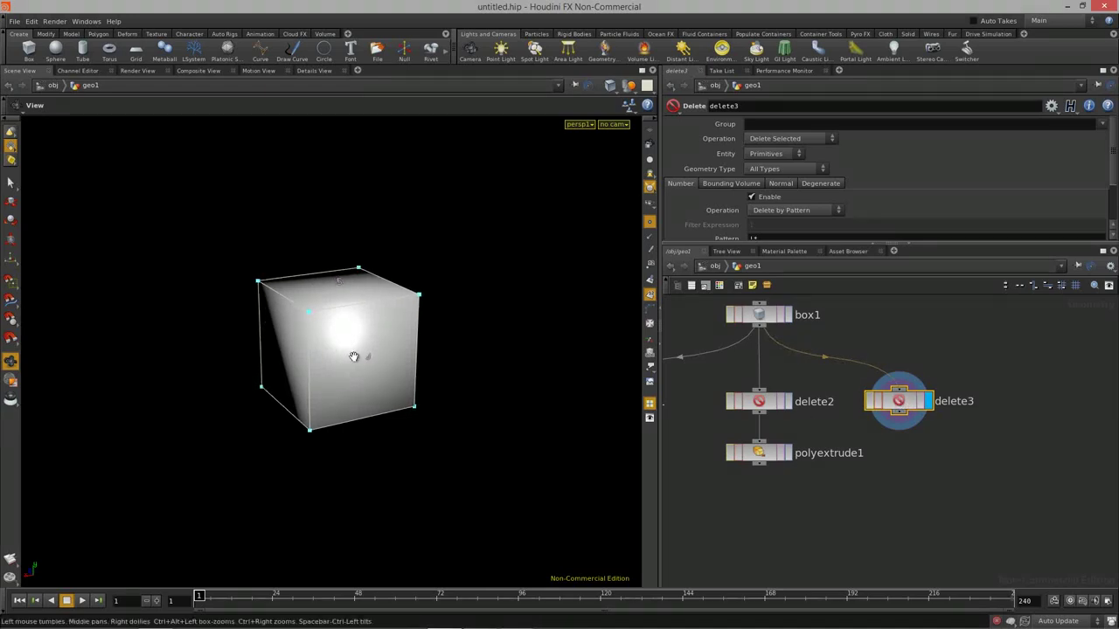
Enlarge the parameter area and move the first two Delete branches away from the third Delete node
left_click_drag(942, 247, 927, 308)
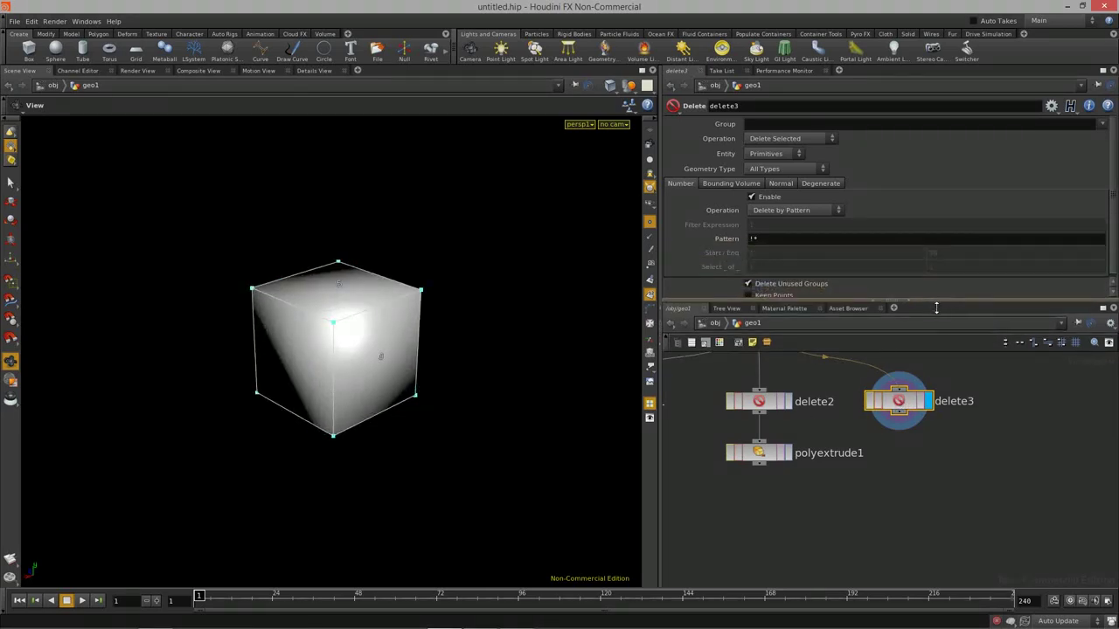
left_click(818, 211)
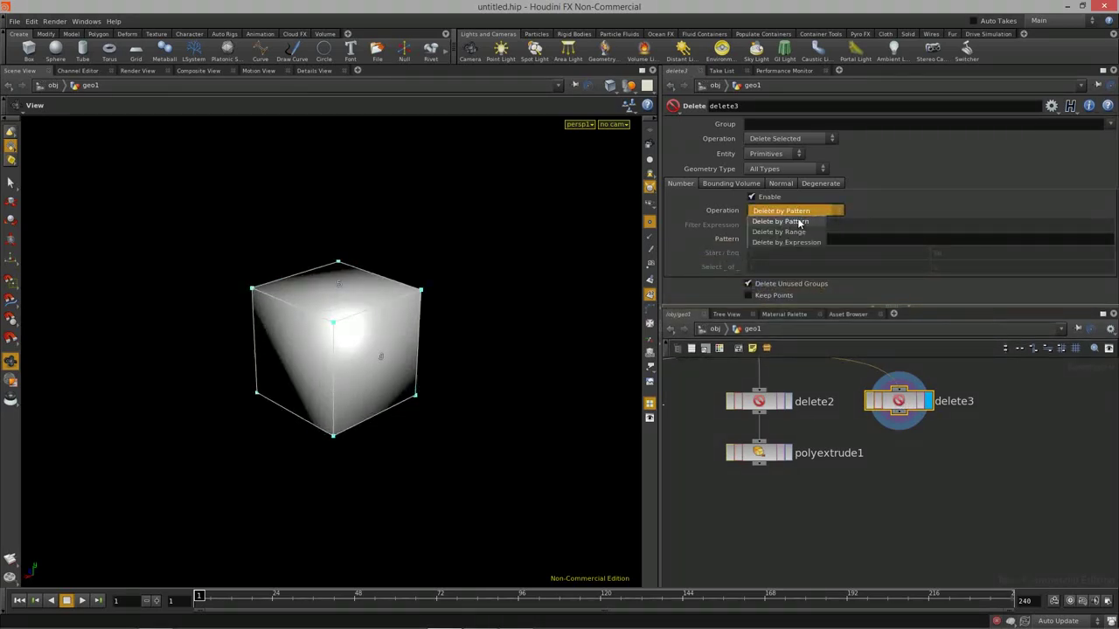
left_click(905, 469)
middle_click_drag(814, 496, 1043, 532)
left_click_drag(728, 410, 1005, 511)
left_click_drag(987, 440, 908, 439)
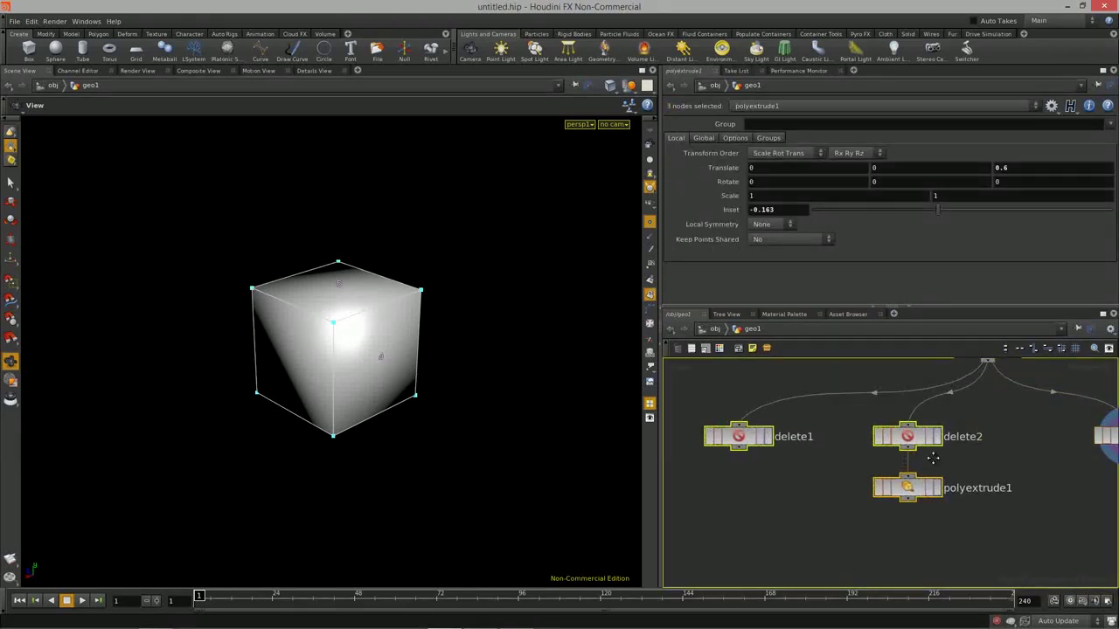
Set the third Delete node's number operation to Delete by Range and view the resulting faces
middle_click_drag(932, 457, 798, 451)
left_click(931, 439)
left_click(981, 431)
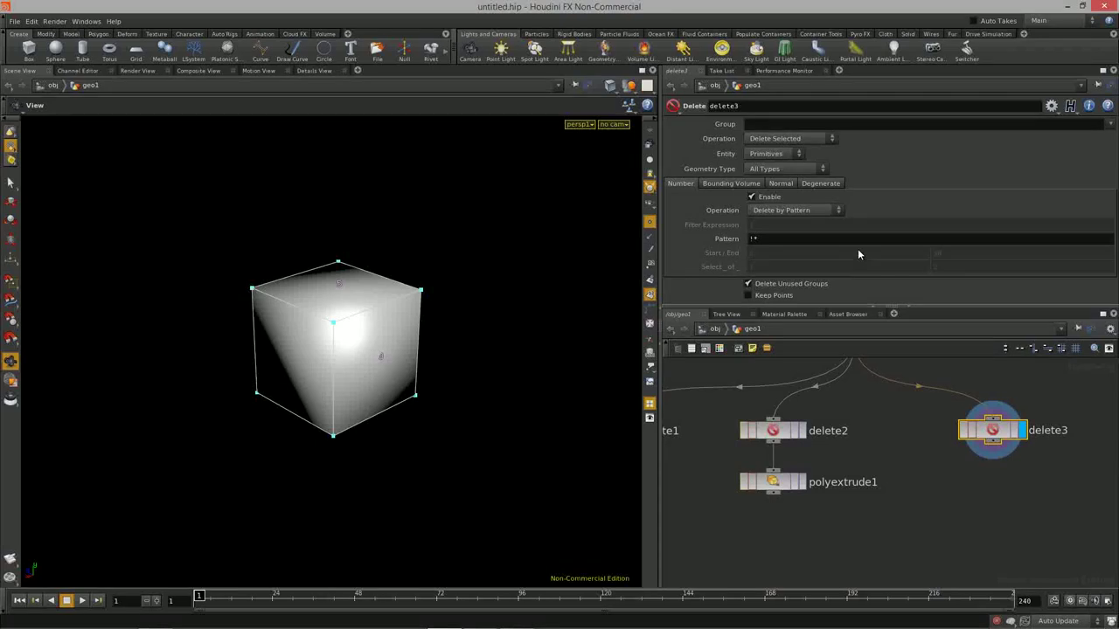
left_click(805, 211)
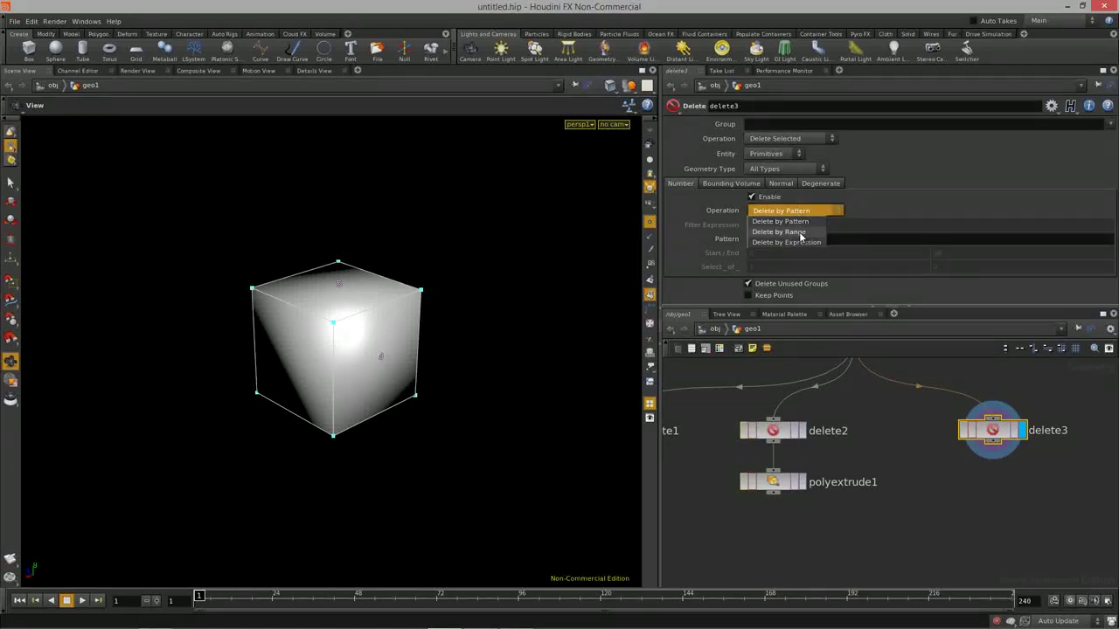
left_click(795, 231)
left_click_drag(377, 382, 393, 324)
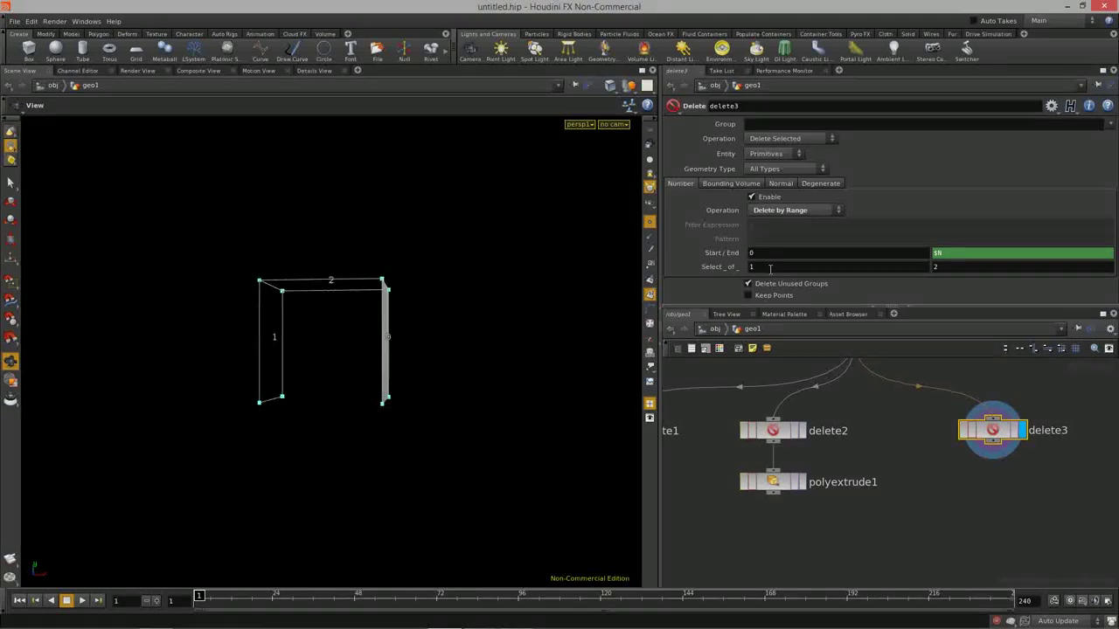
left_click_drag(233, 350, 260, 342)
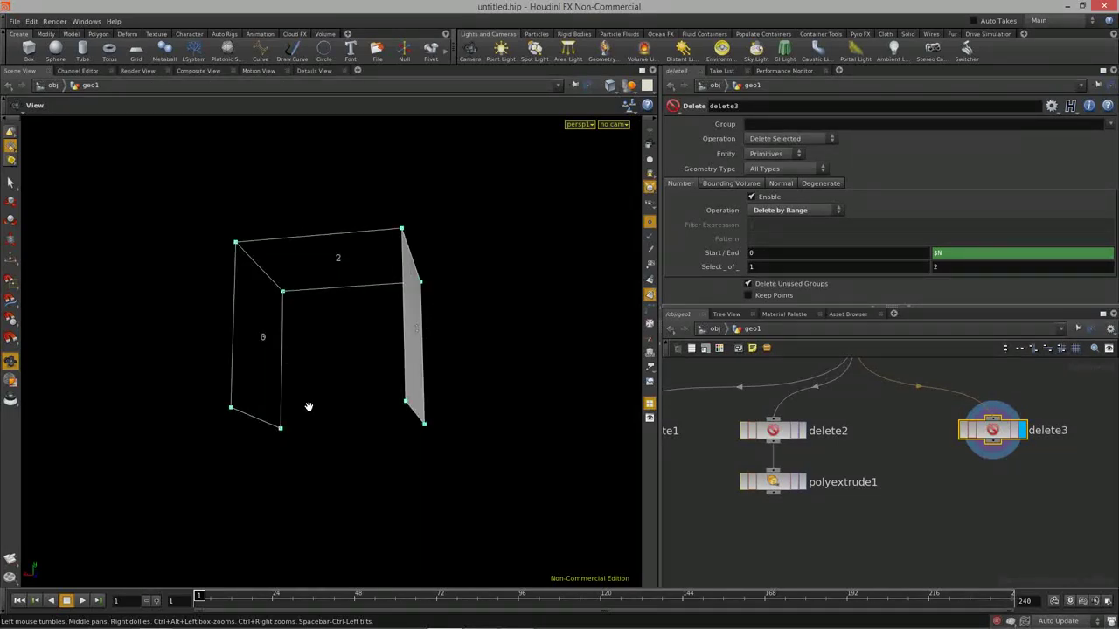
Duplicate the third Delete node, place the displayed copy beside it, and set its operation to Delete Non-Selected
left_click_drag(993, 432, 909, 430)
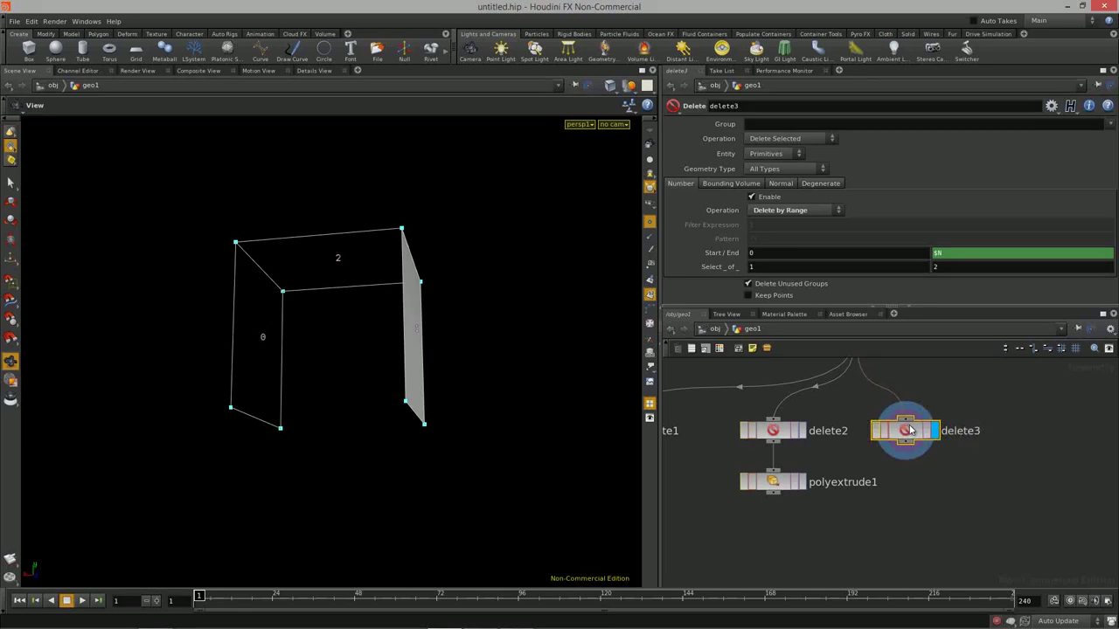
key("ctrl+c")
key("ctrl+v")
left_click_drag(969, 468, 1018, 432)
left_click(787, 138)
left_click(786, 151)
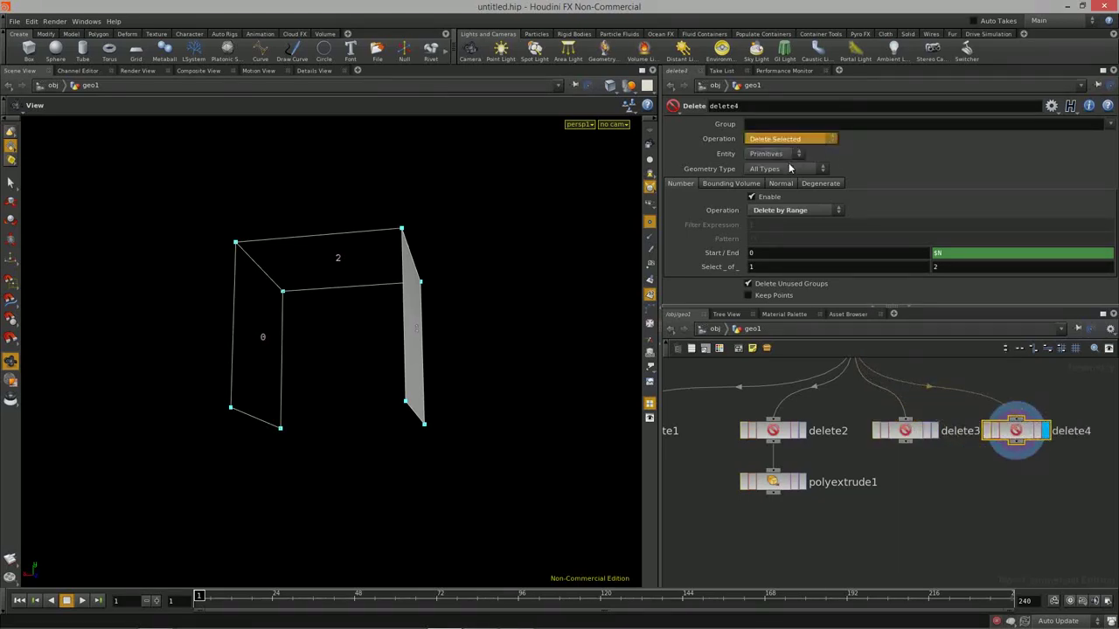
Compare the box faces kept by the third and fourth Delete nodes in the viewport
left_click_drag(348, 406, 294, 332)
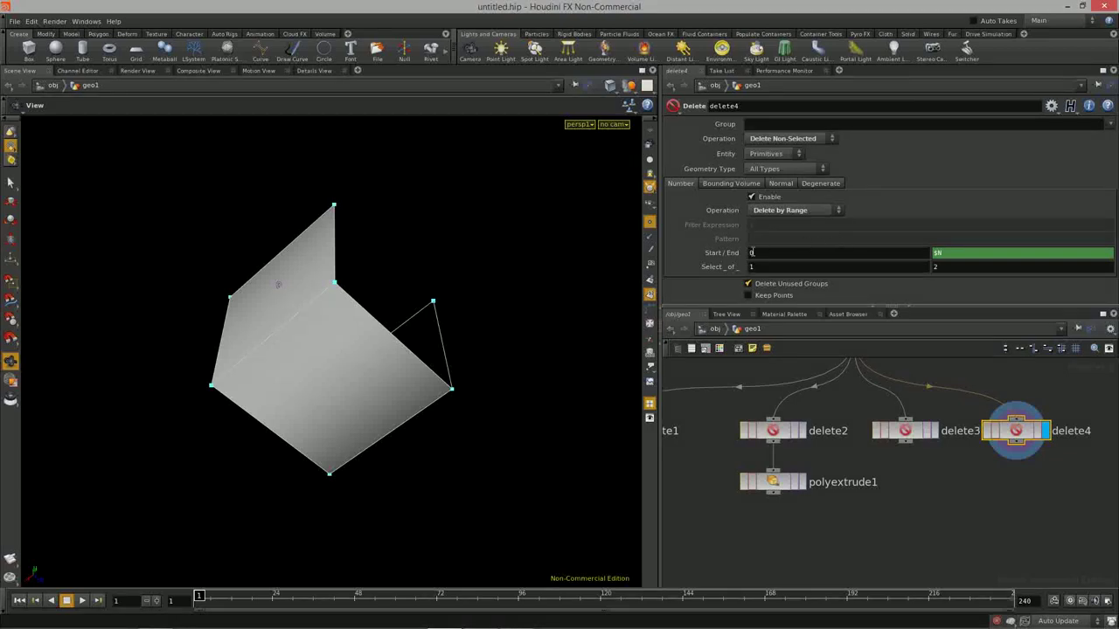
left_click_drag(318, 323, 504, 414)
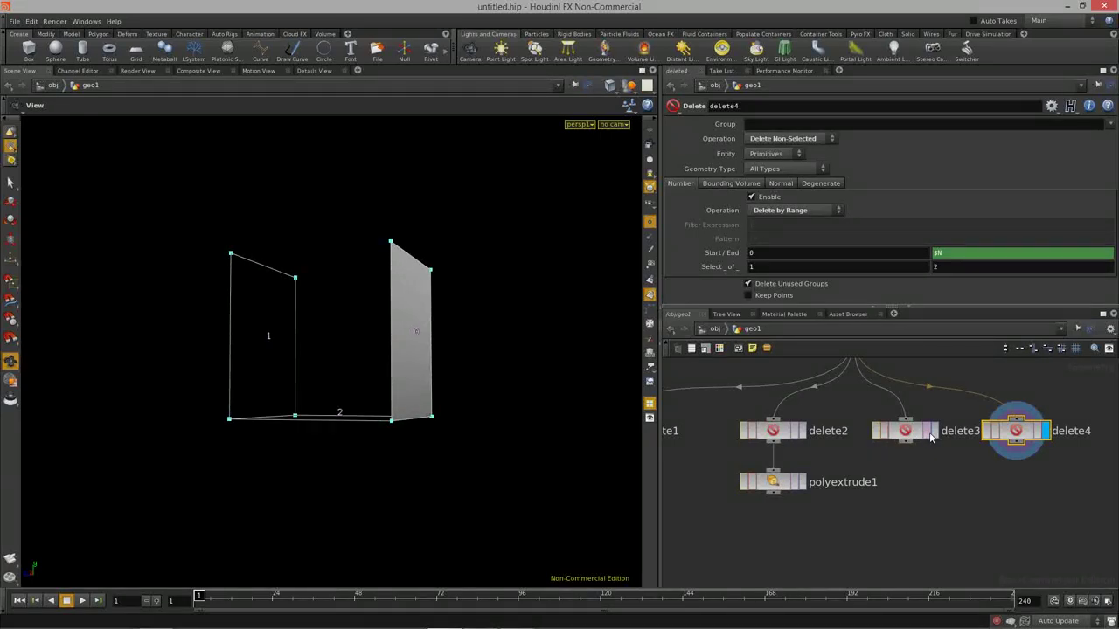
left_click(935, 430)
left_click(1043, 430)
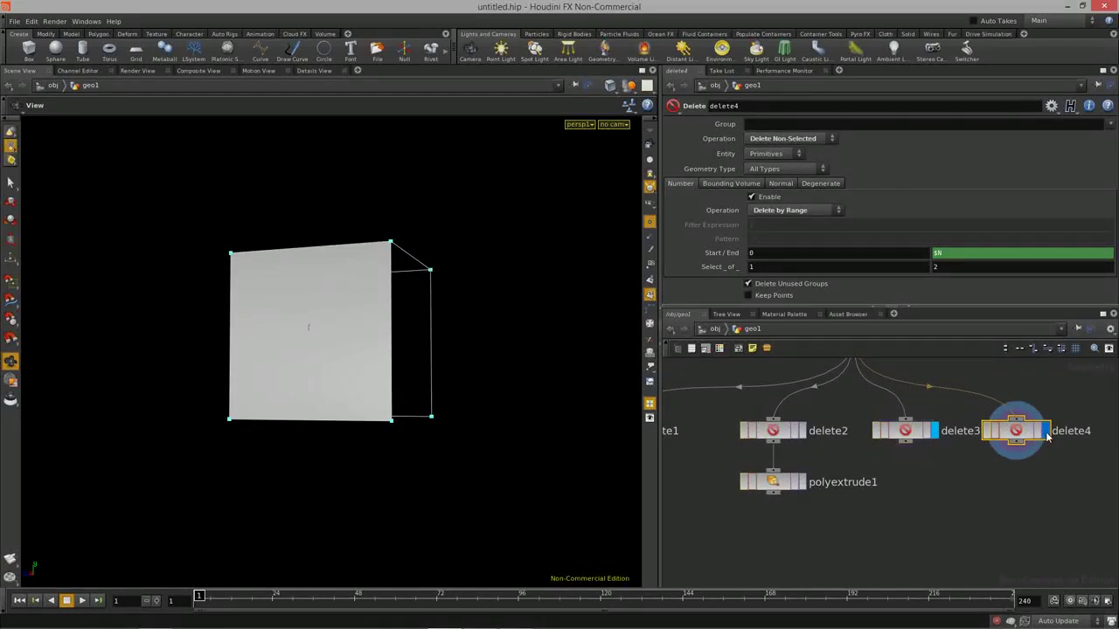
left_click_drag(297, 300, 423, 331)
Add a fifth Delete node fed by the box beside the fourth one and display its result
middle_click_drag(987, 481, 886, 499)
scroll(913, 508, "down", 2)
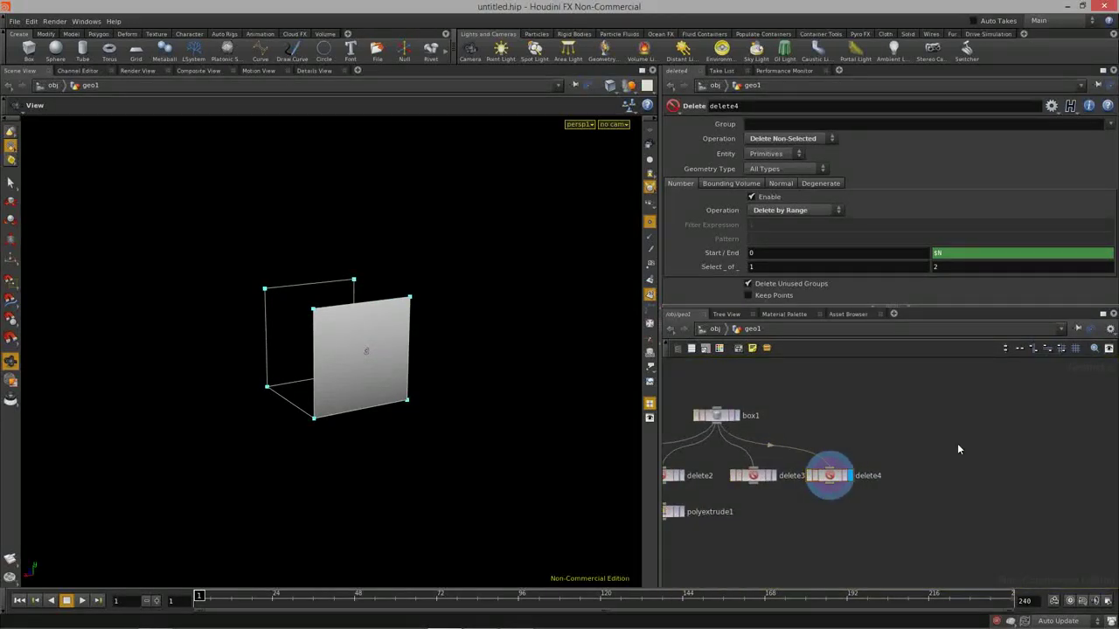
key("Tab")
key("Escape")
key("Tab")
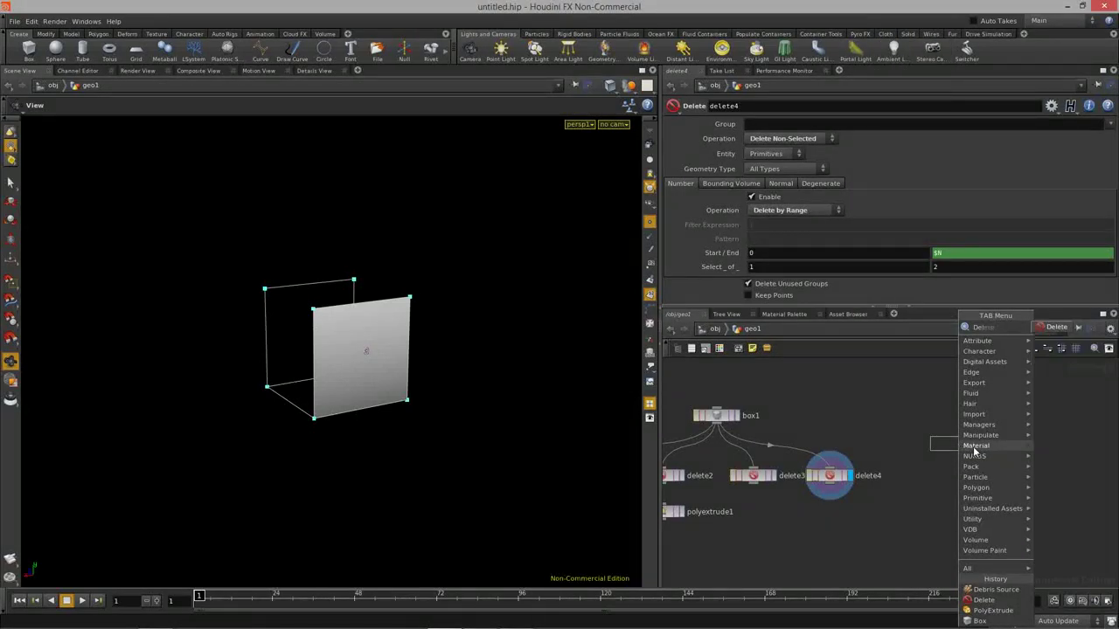
left_click(1047, 329)
left_click(929, 470)
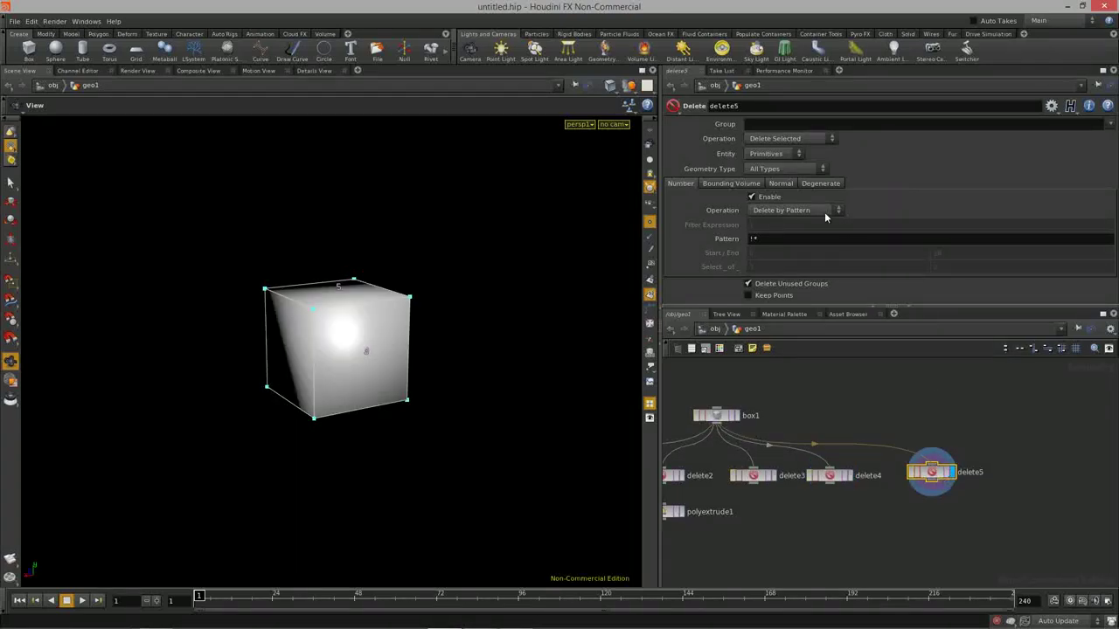
Set the fifth Delete node's number operation to Delete by Expression with a filter expression of 0
left_click(799, 210)
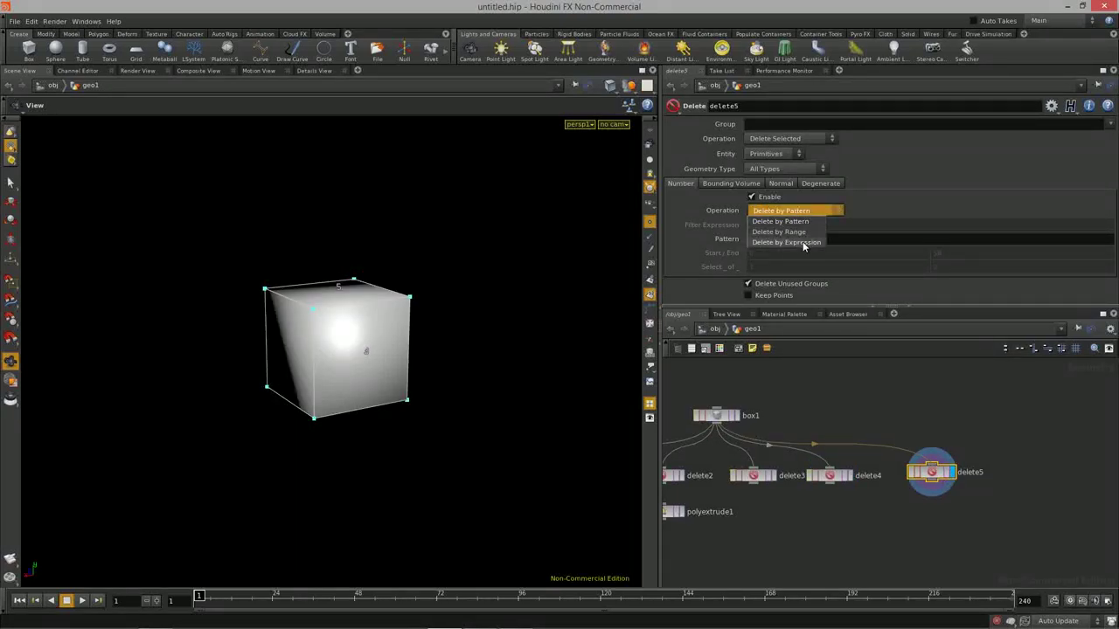
left_click(794, 242)
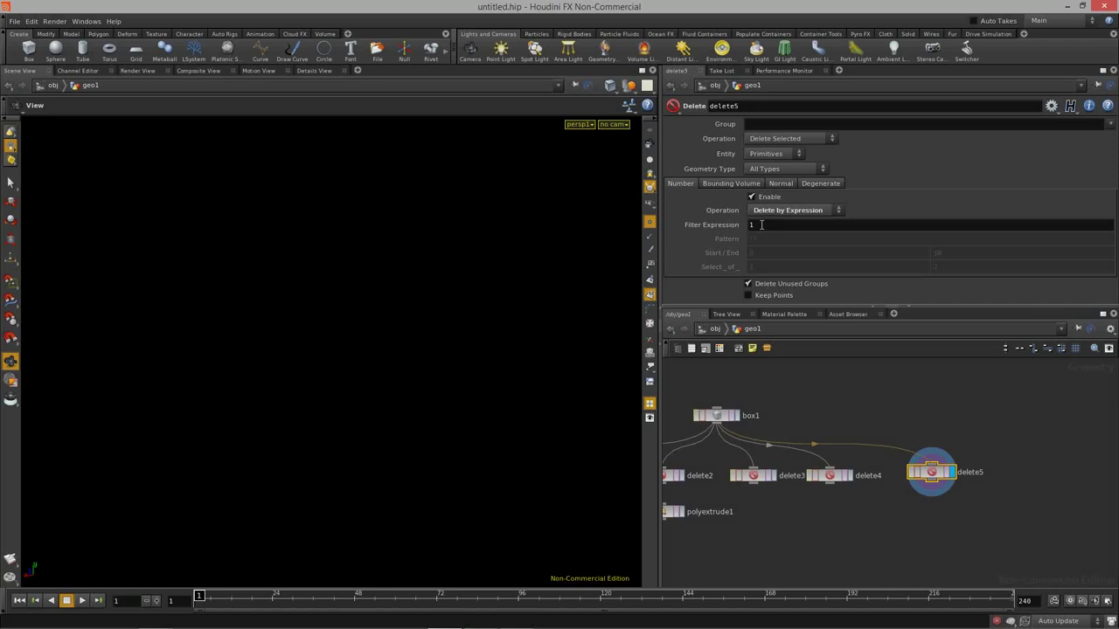
key("BackSpace")
left_click(837, 210)
left_click(874, 206)
left_click(801, 226, "ctrl+shift")
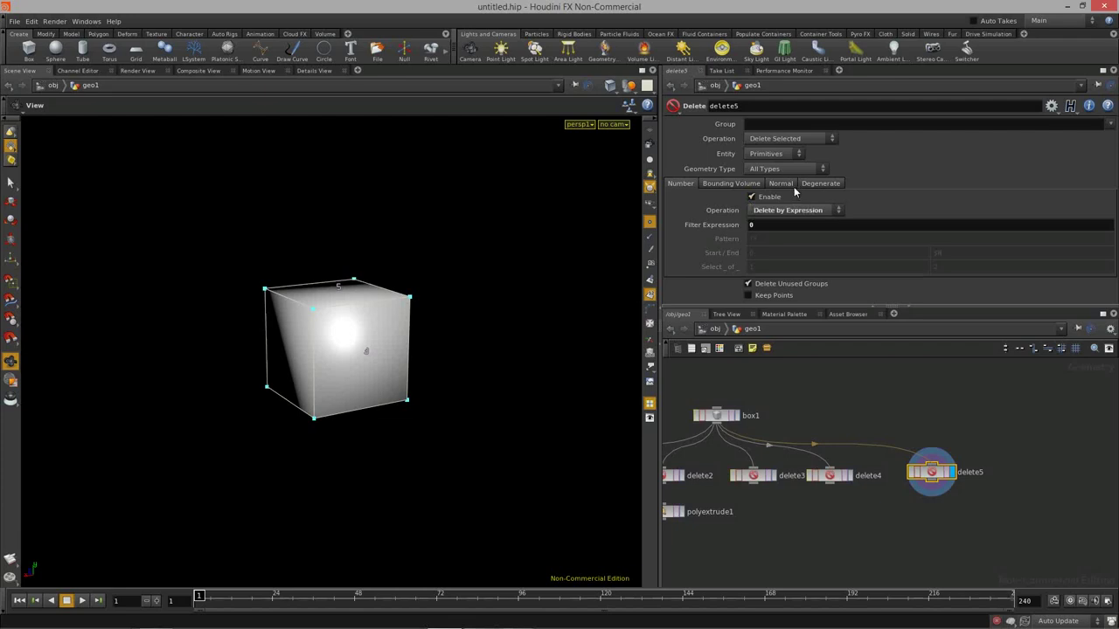
Enable deletion by normal on the fifth Delete node and set the direction to 0, 1, 0
left_click(790, 186)
left_click(751, 197)
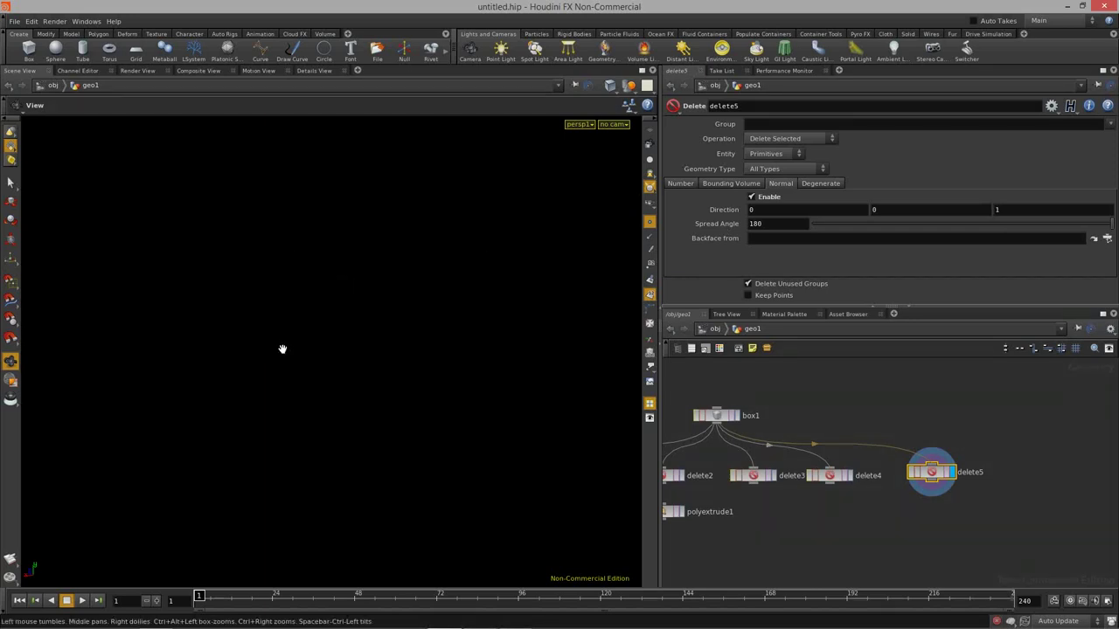
double_click(901, 210)
type("1")
left_click(1020, 210)
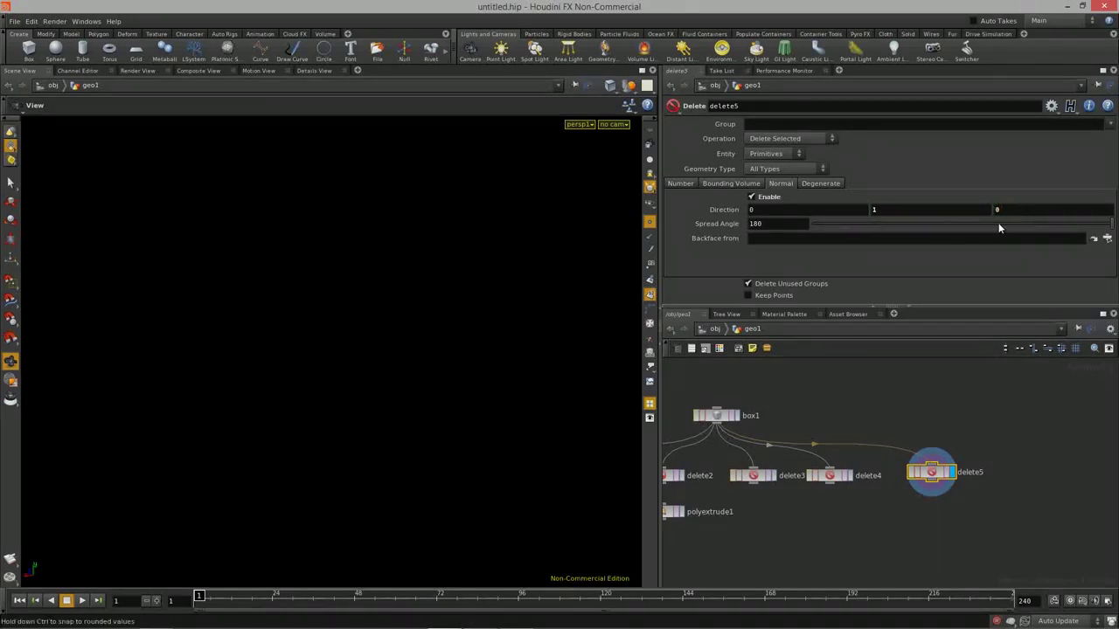
Try spread angles of 0 and about 13.3 for the normal-based deletion
left_click_drag(990, 223, 720, 224)
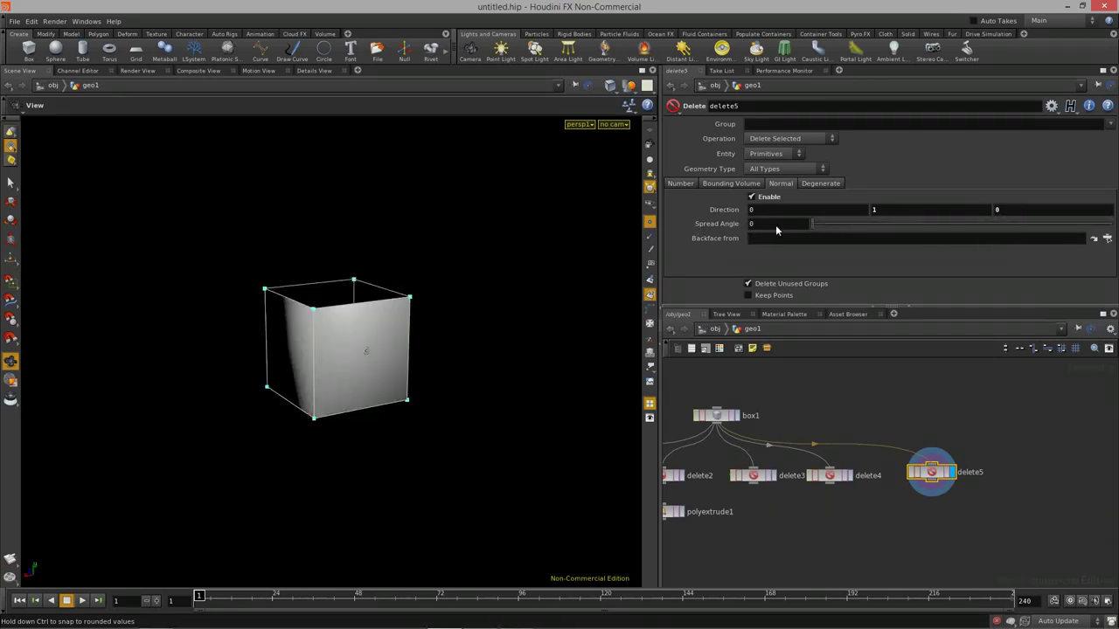
left_click_drag(833, 233, 830, 234)
scroll(232, 289, "up", 2)
left_click_drag(263, 290, 341, 262)
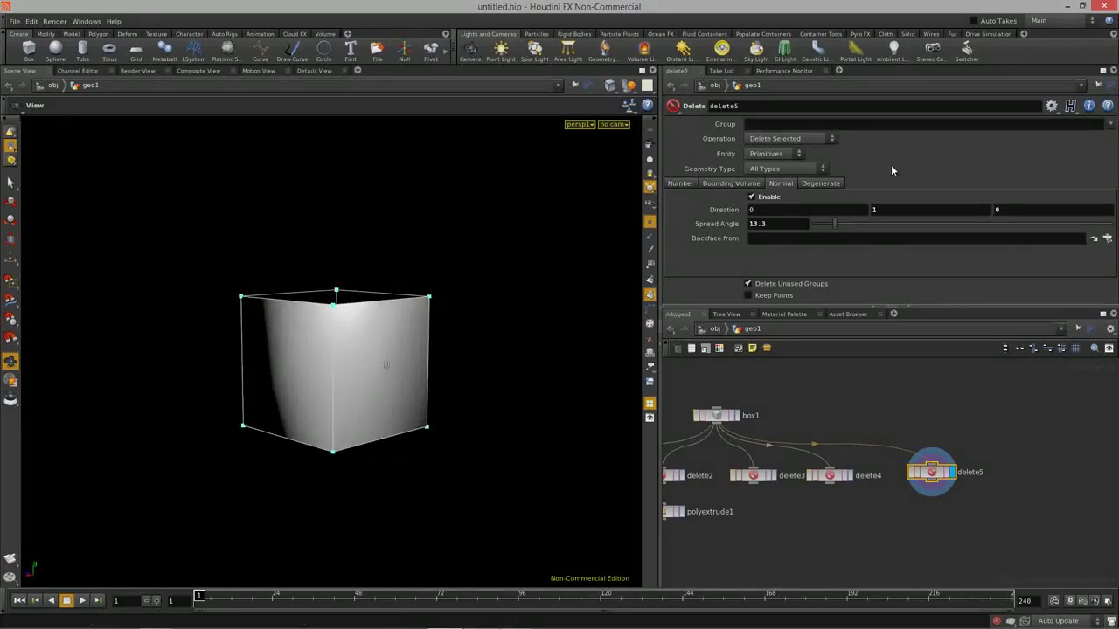
Set the normal-based deletion's spread angle to about 120.8 so that only the box's bottom face is kept
type("1")
right_click_drag(436, 324, 379, 329)
left_click_drag(379, 329, 381, 343)
left_click_drag(939, 228, 1013, 239)
left_click_drag(212, 283, 318, 315)
scroll(388, 332, "down", 1)
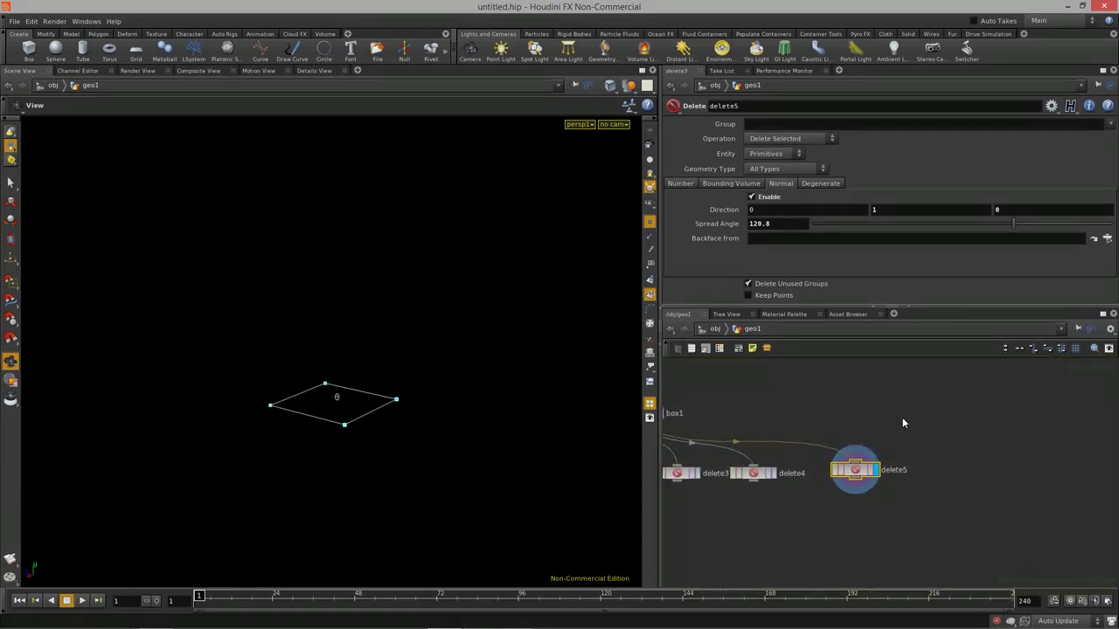
Add a Sphere node and connect it to the fifth Delete node's input in place of the box
key("Tab")
type("Sphere")
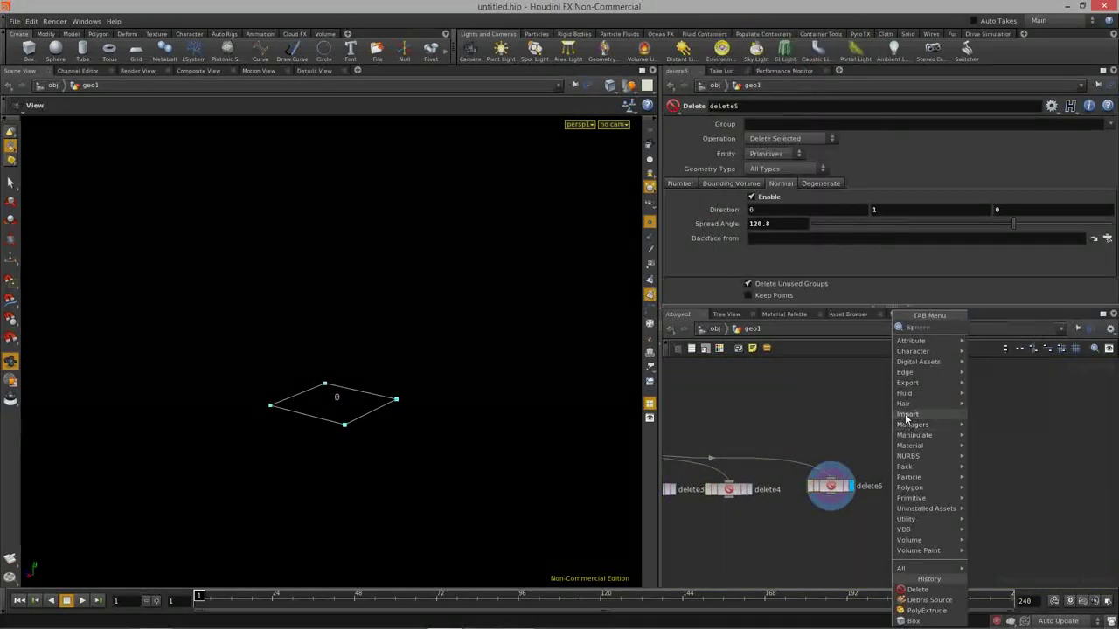
key("Return")
left_click(908, 425)
left_click_drag(909, 434, 907, 484)
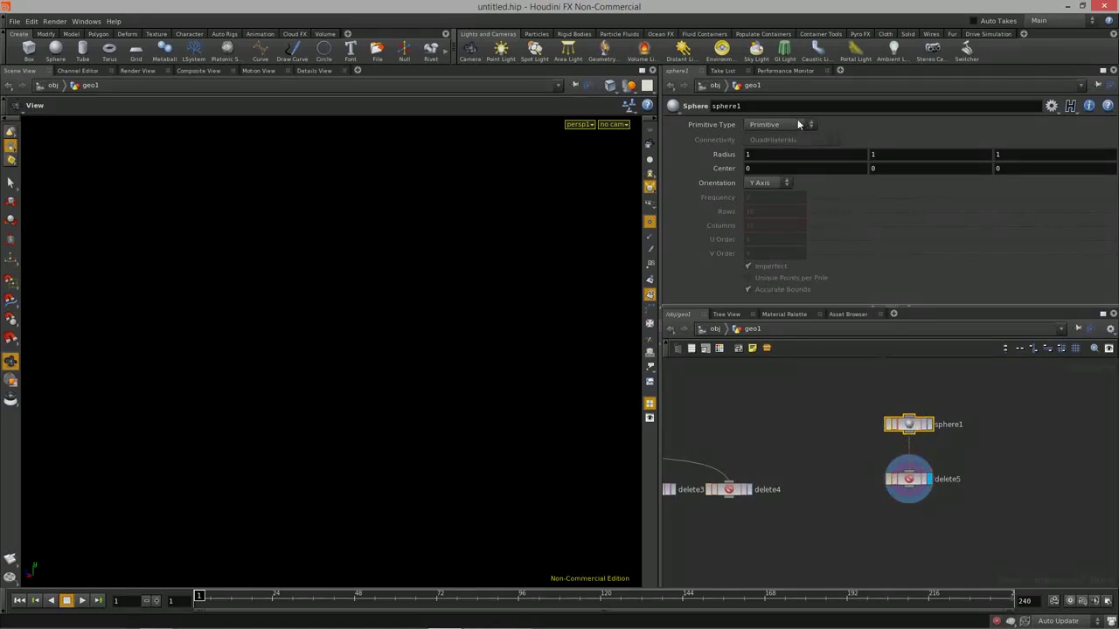
Display the sphere and set its primitive type to Polygon Mesh
left_click(928, 424)
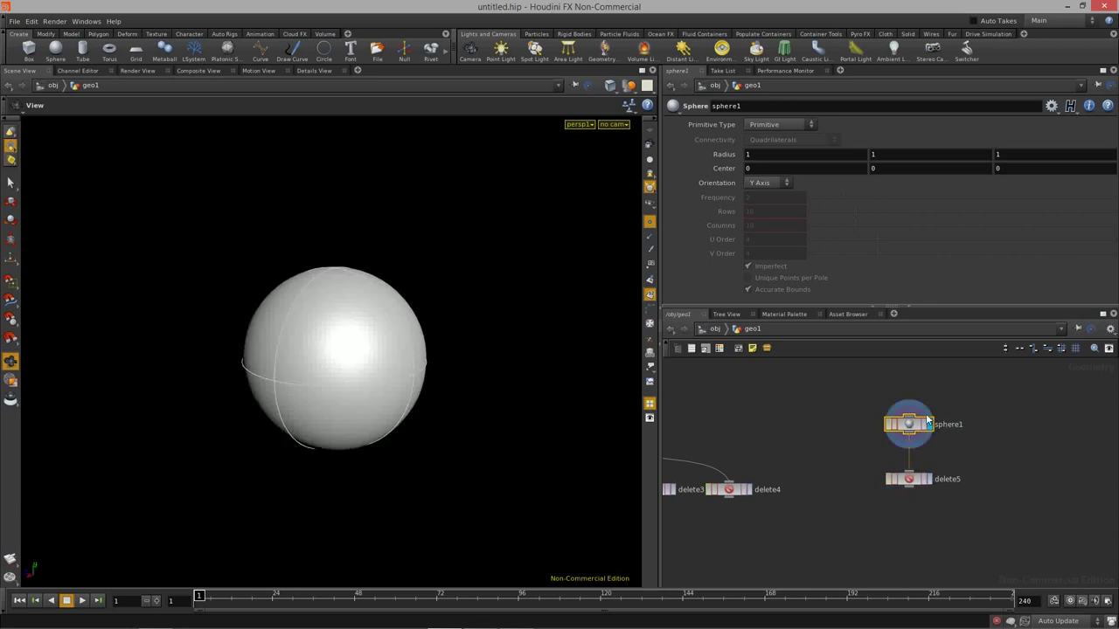
left_click(809, 125)
left_click(789, 158)
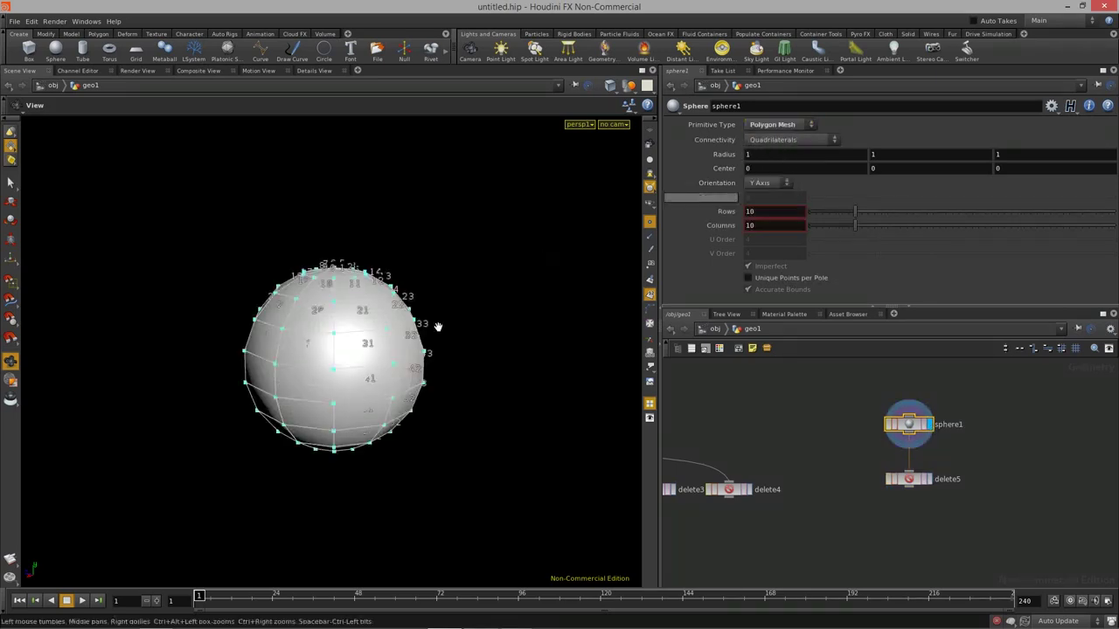
Display the fifth Delete node and lower its normal-based spread angle so that only the sphere's top faces are removed
left_click(930, 482)
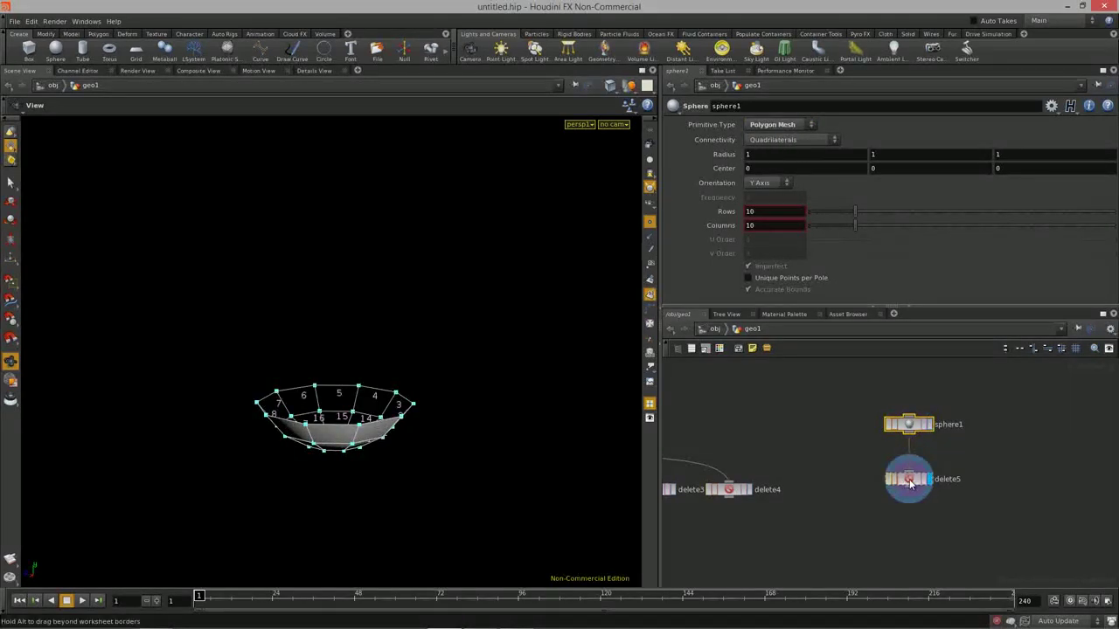
left_click(900, 481)
left_click_drag(1014, 221, 851, 183)
Enable bounding volume deletion on the fifth Delete node and disable its normal-based deletion
left_click(822, 182)
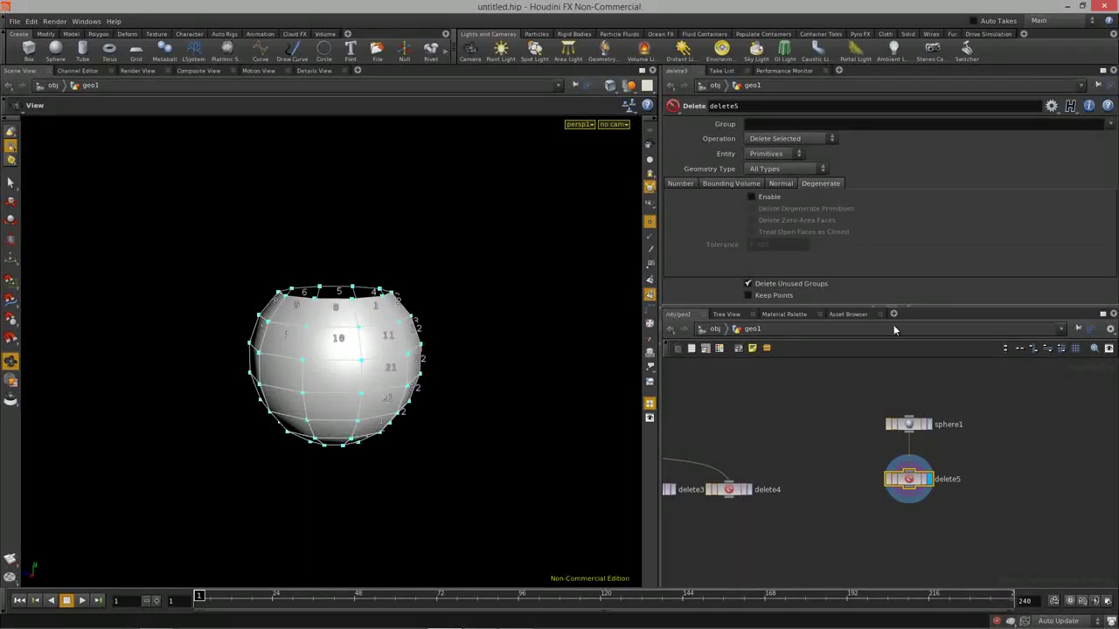
left_click(731, 184)
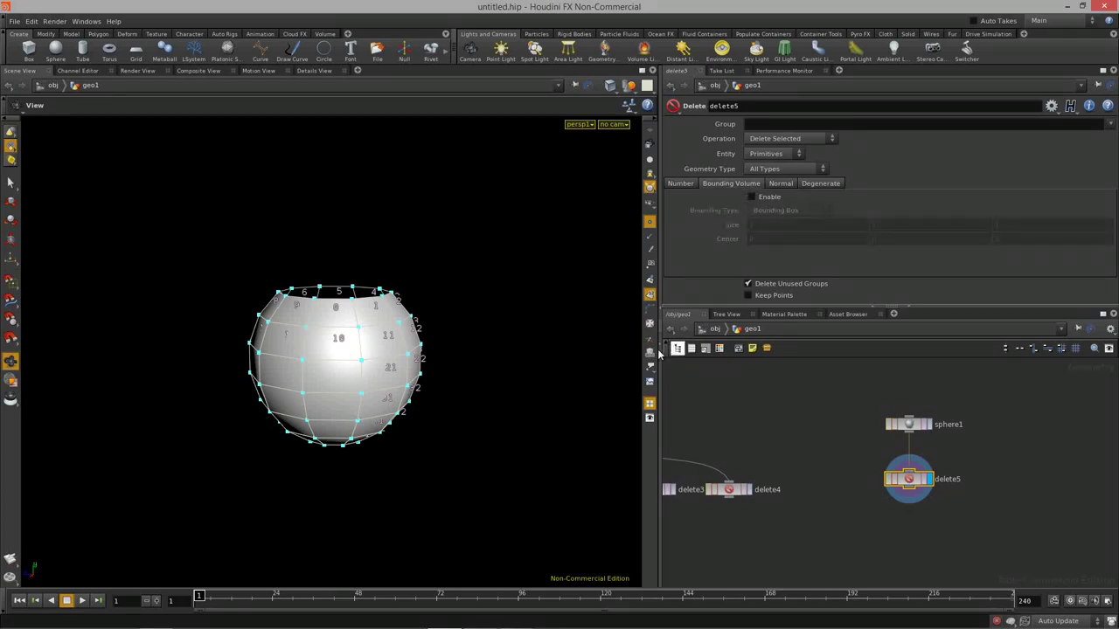
left_click(751, 197)
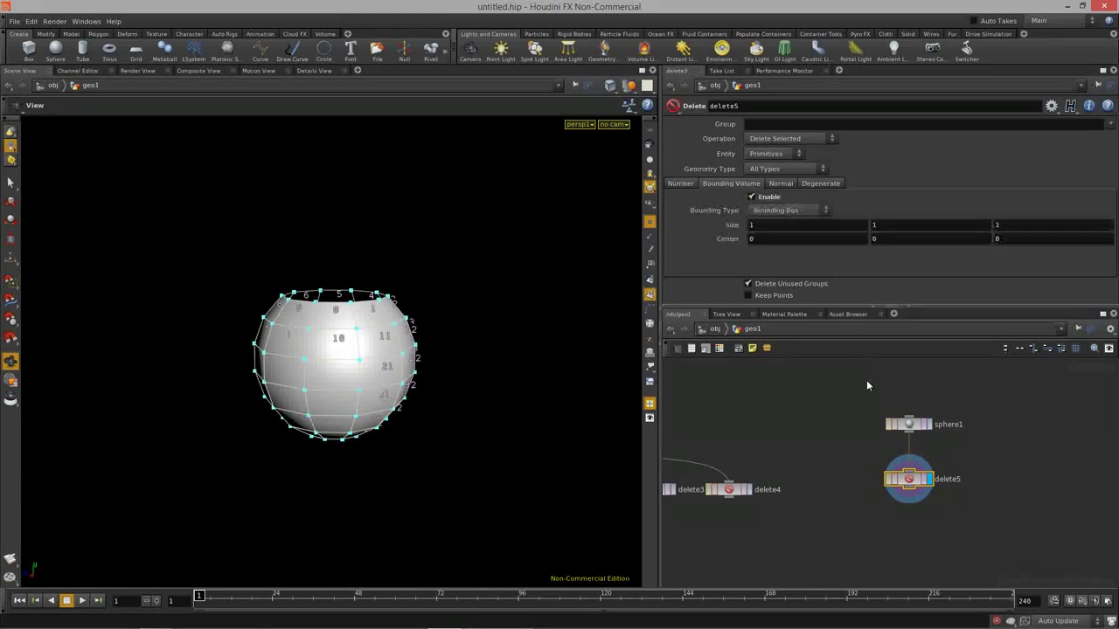
left_click_drag(415, 378, 395, 397)
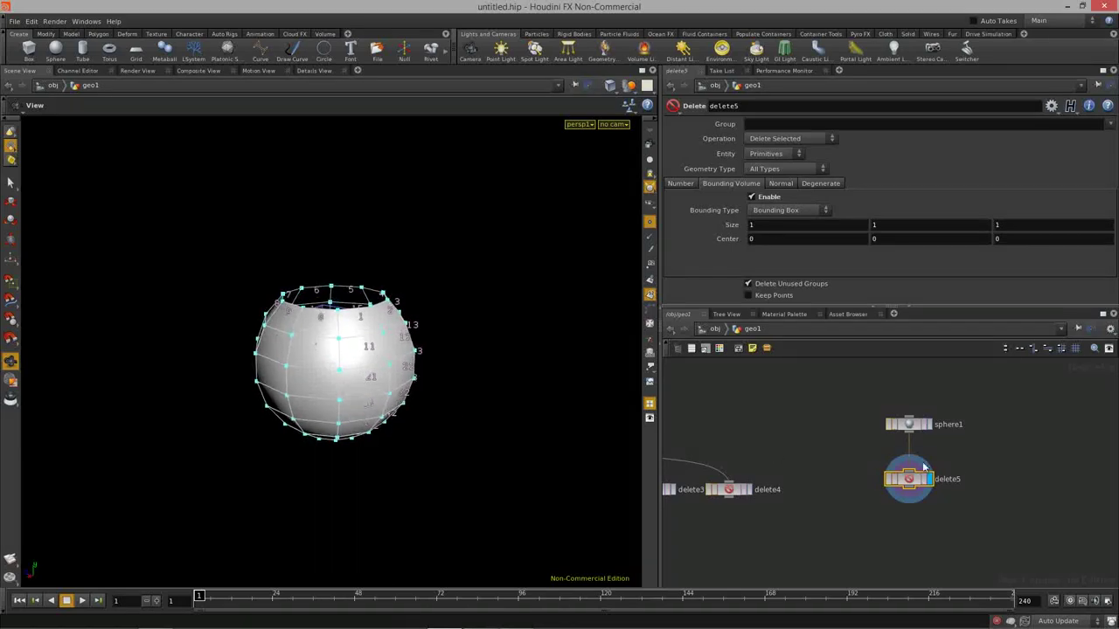
left_click(780, 183)
left_click(771, 198)
left_click(731, 183)
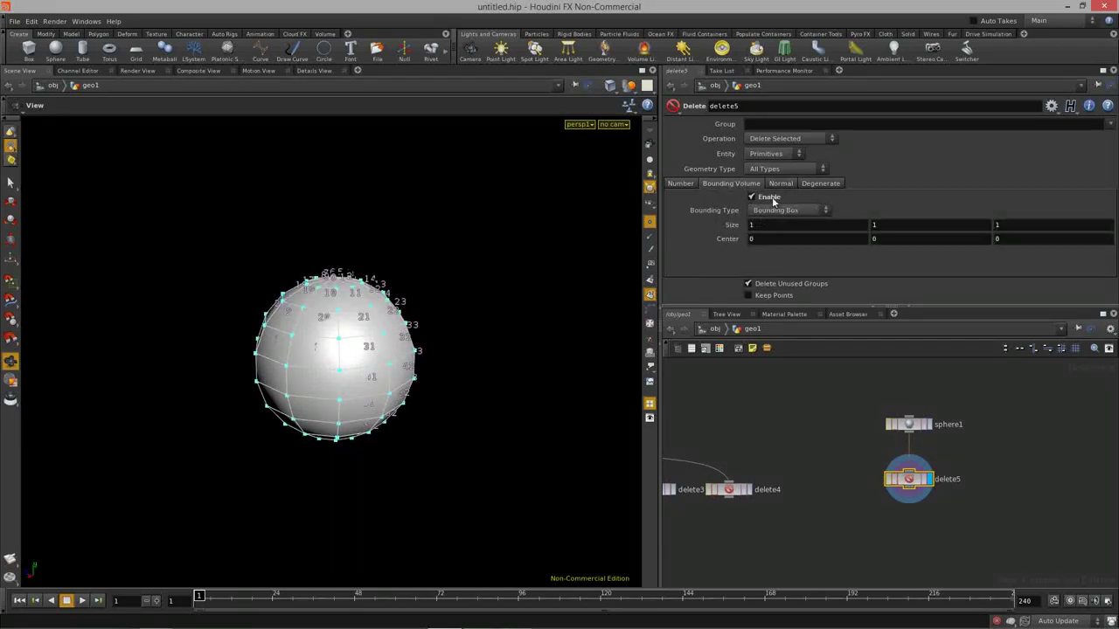
scroll(412, 373, "up", 2)
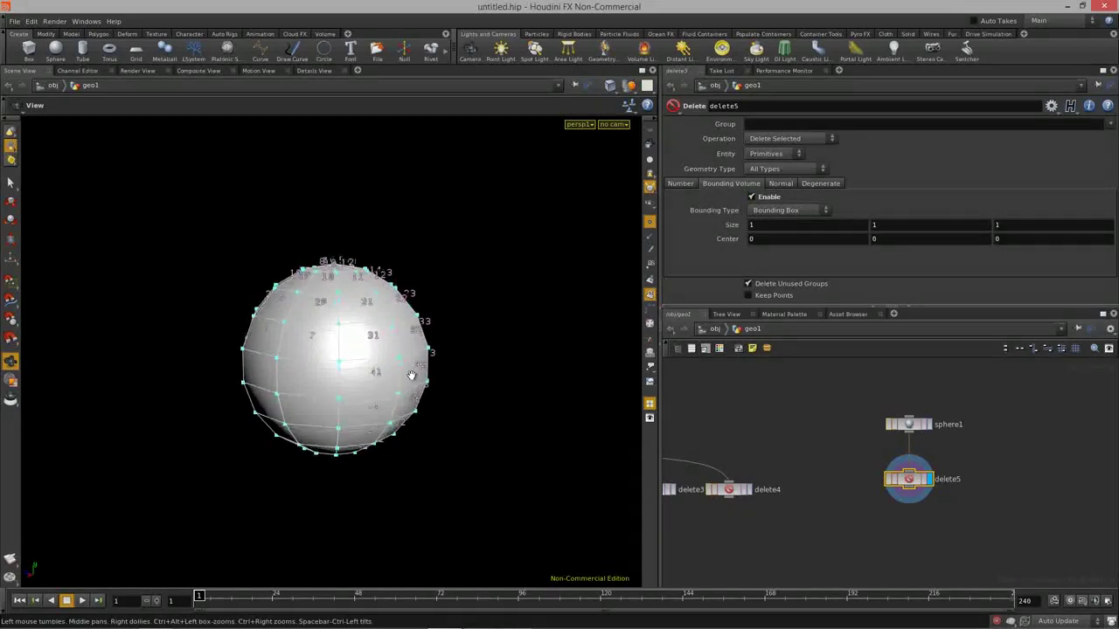
Set the bounding type to Bounding Sphere with a center of 1.3, 0, 0 and a size of 3.4 on all axes
left_click(814, 211)
left_click(800, 233)
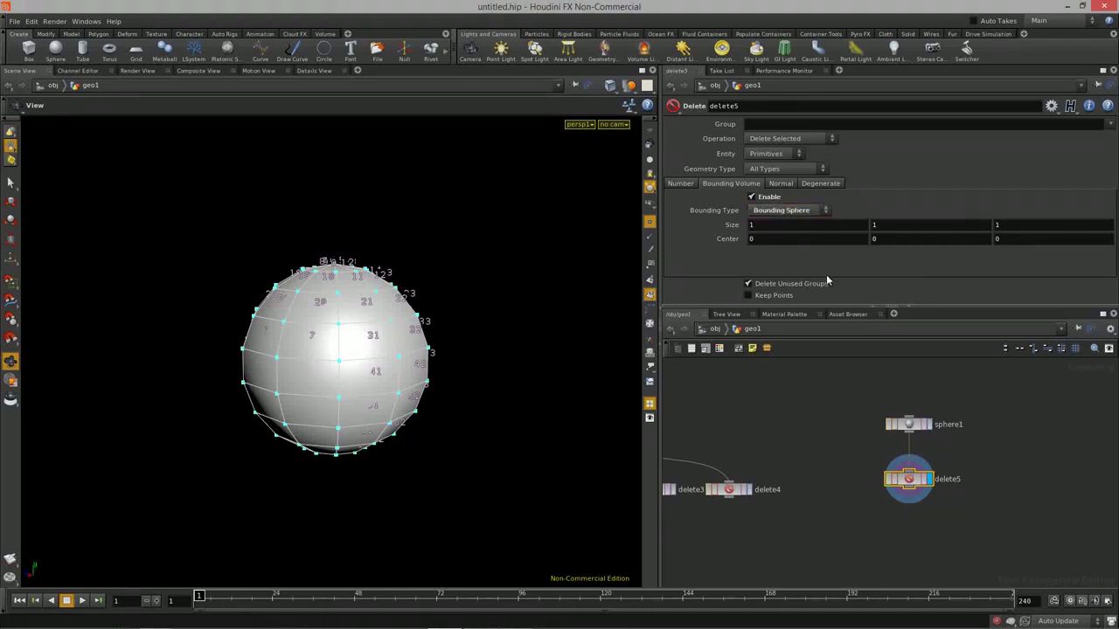
left_click_drag(365, 383, 357, 365)
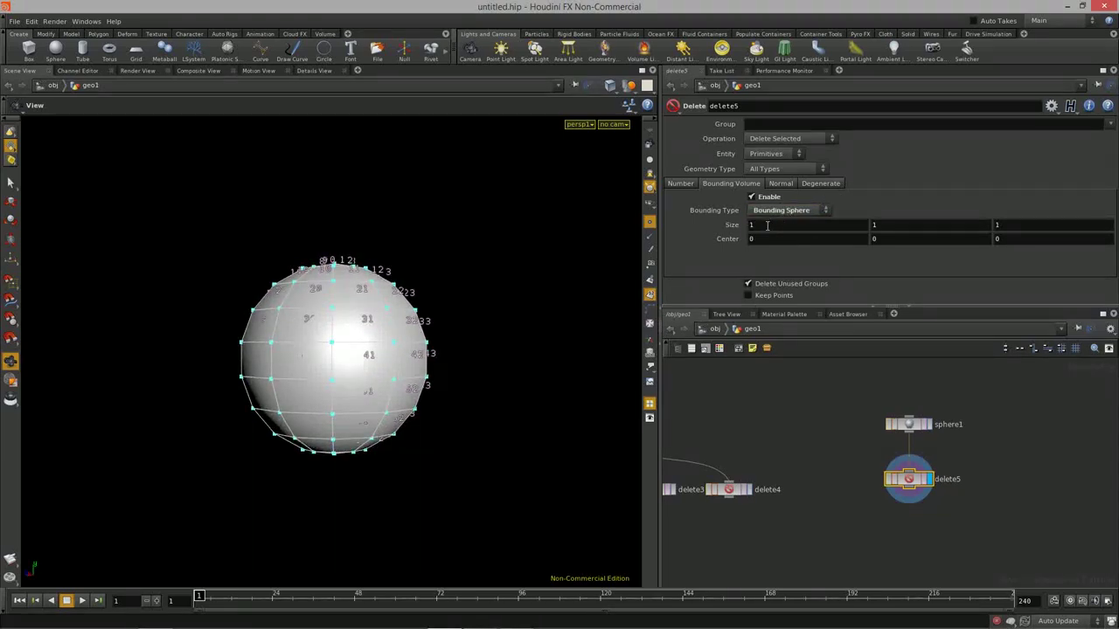
middle_click_drag(761, 240, 835, 254)
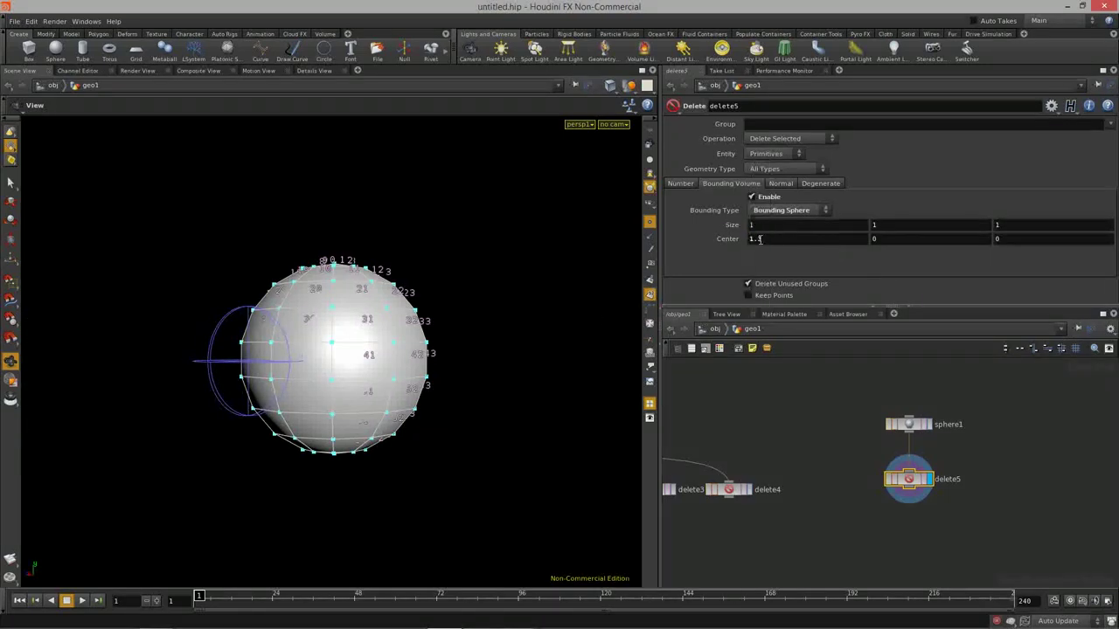
left_click_drag(288, 360, 389, 395, "alt")
middle_click_drag(729, 228, 856, 243)
left_click_drag(486, 326, 517, 344)
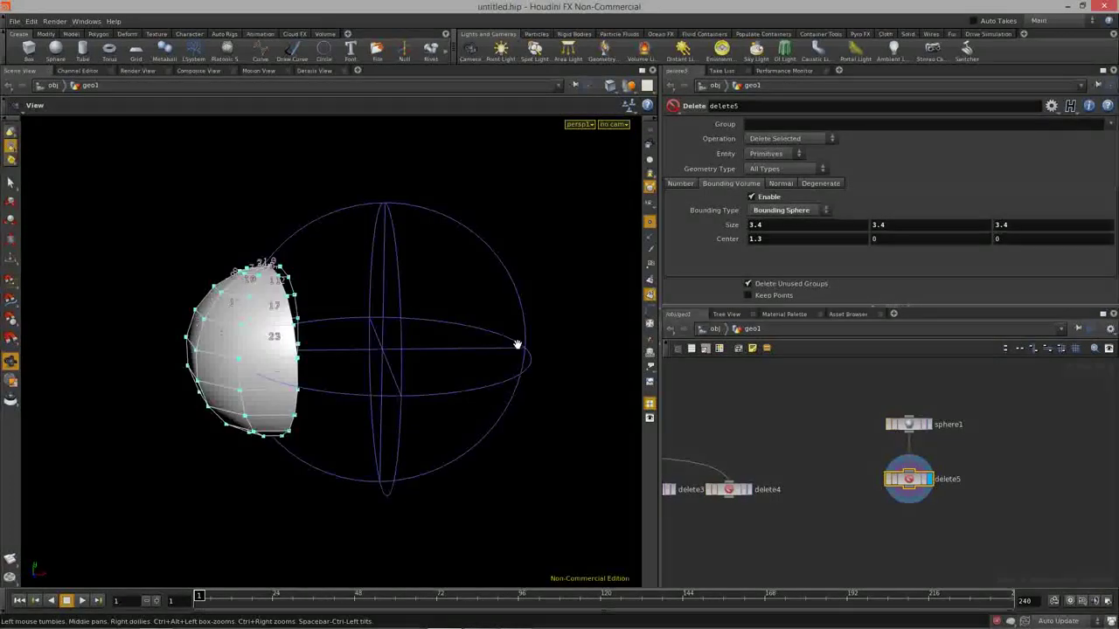
Make room beside the box's first Delete node and add a Blast node there
middle_click_drag(807, 424, 989, 435)
scroll(985, 436, "down", 2)
middle_click_drag(888, 436, 930, 419)
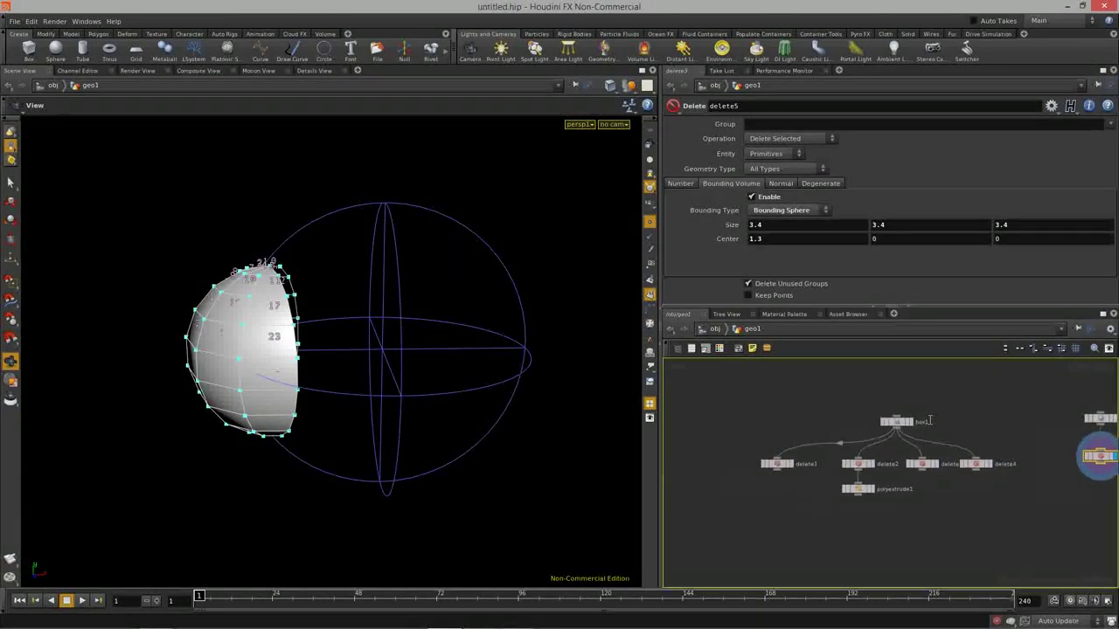
scroll(910, 423, "up", 1)
left_click_drag(898, 427, 874, 423)
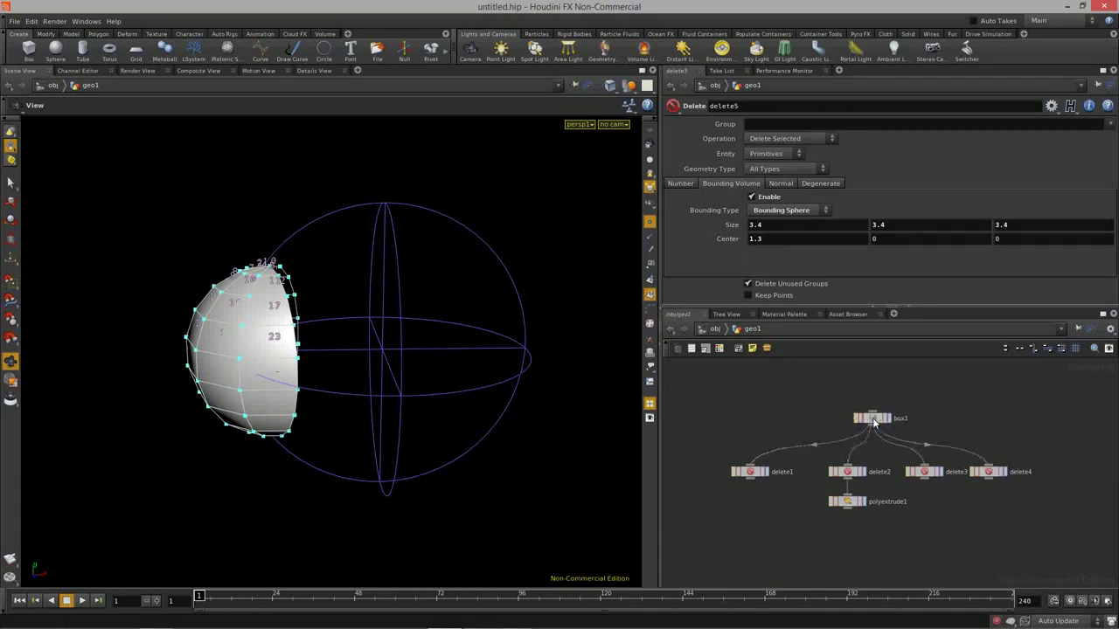
left_click_drag(750, 477, 779, 472)
key("Tab")
type("bla")
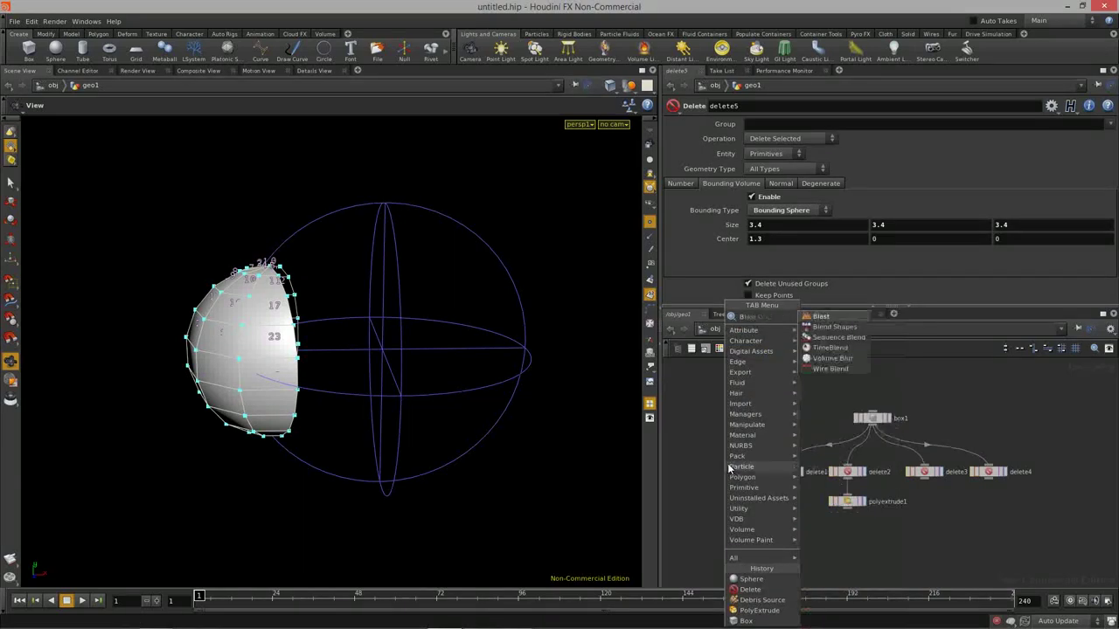
key("Return")
left_click(719, 469)
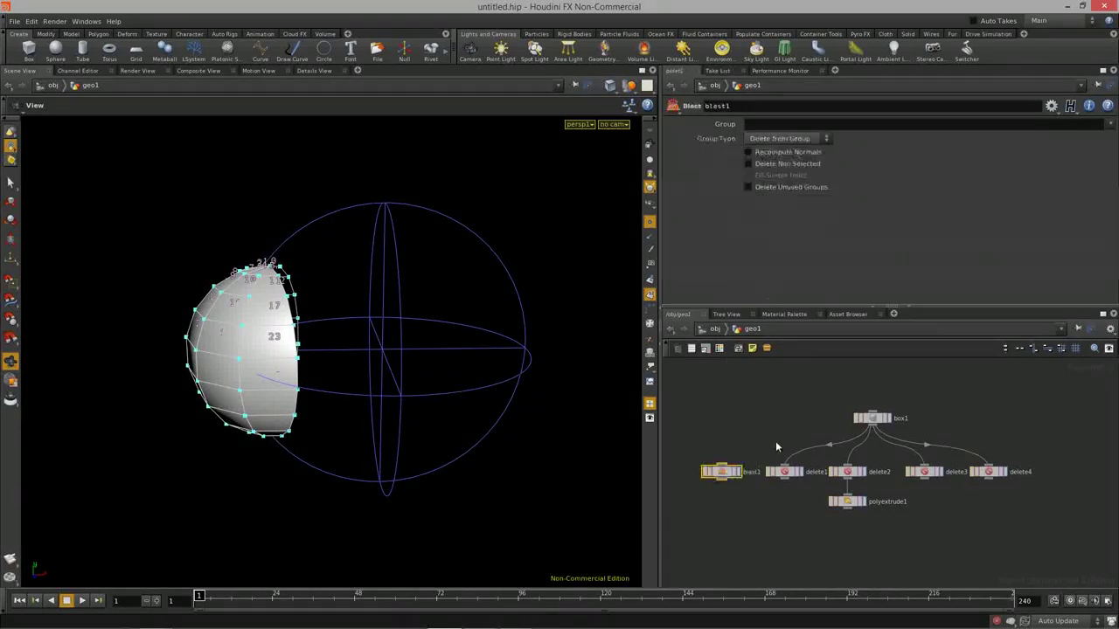
Connect the box to the Blast node, display the Blast node and move it slightly away from the first Delete node
middle_click_drag(769, 431, 866, 422)
scroll(890, 409, "up", 4)
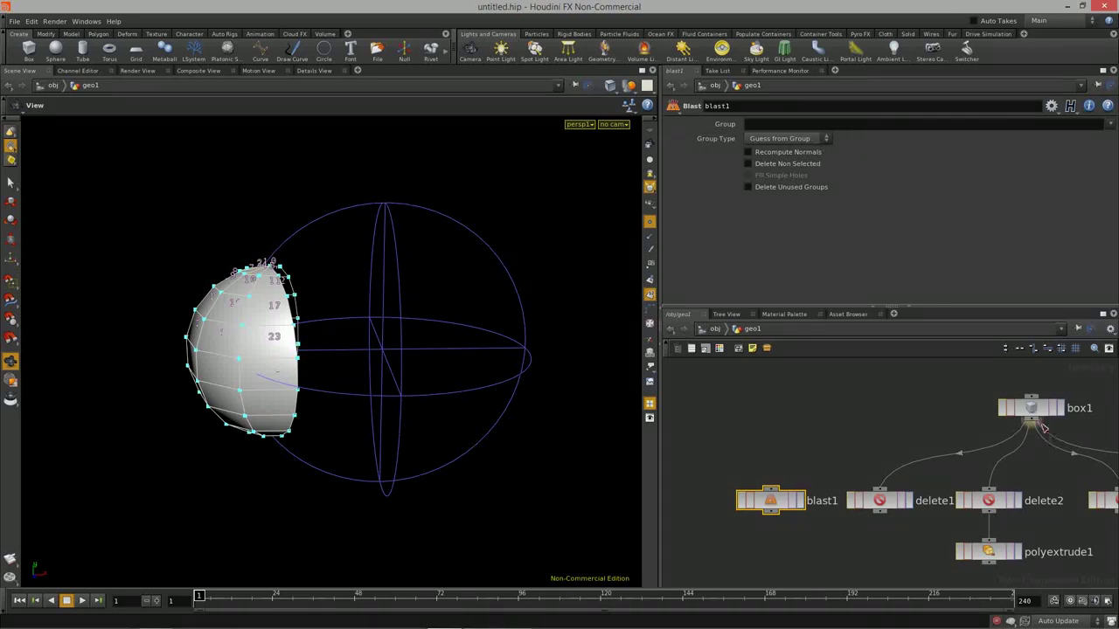
left_click(770, 489)
left_click(799, 501)
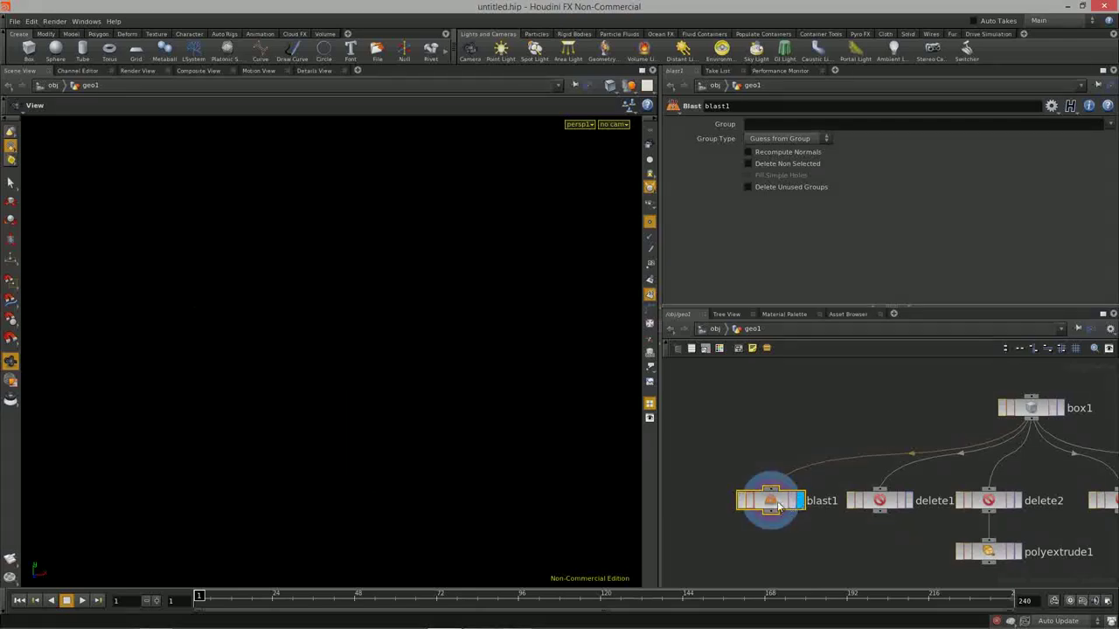
left_click_drag(774, 502, 752, 501)
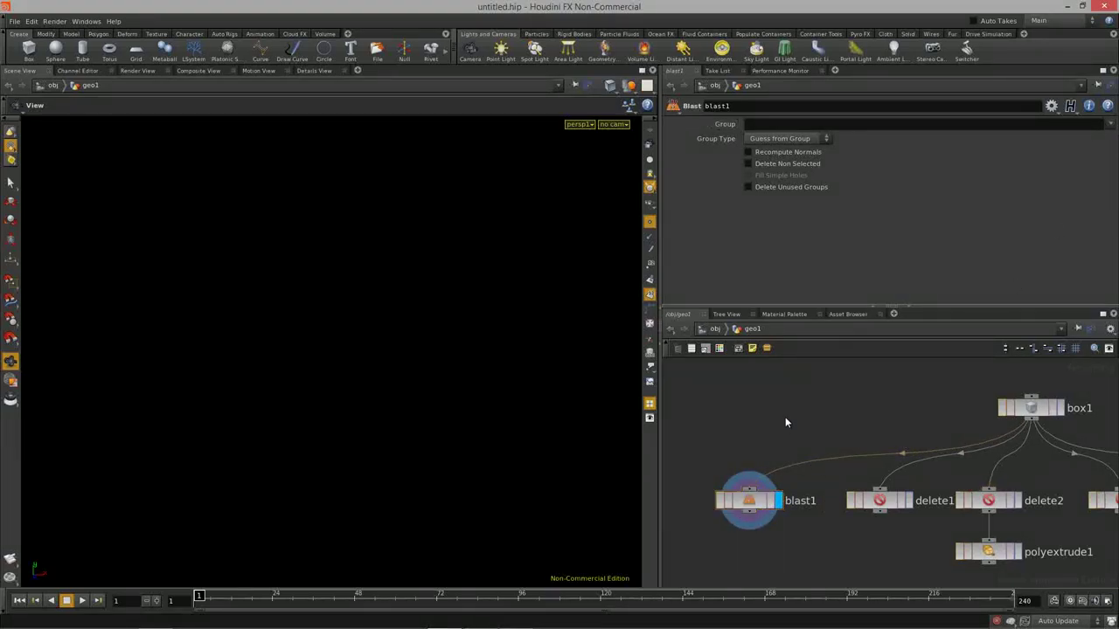
Insert a Group node between the box and the Blast node and name its group BoxFaces
key("Tab")
type("group")
key("Return")
left_click(828, 450)
left_click_drag(828, 451, 748, 443)
left_click(749, 446)
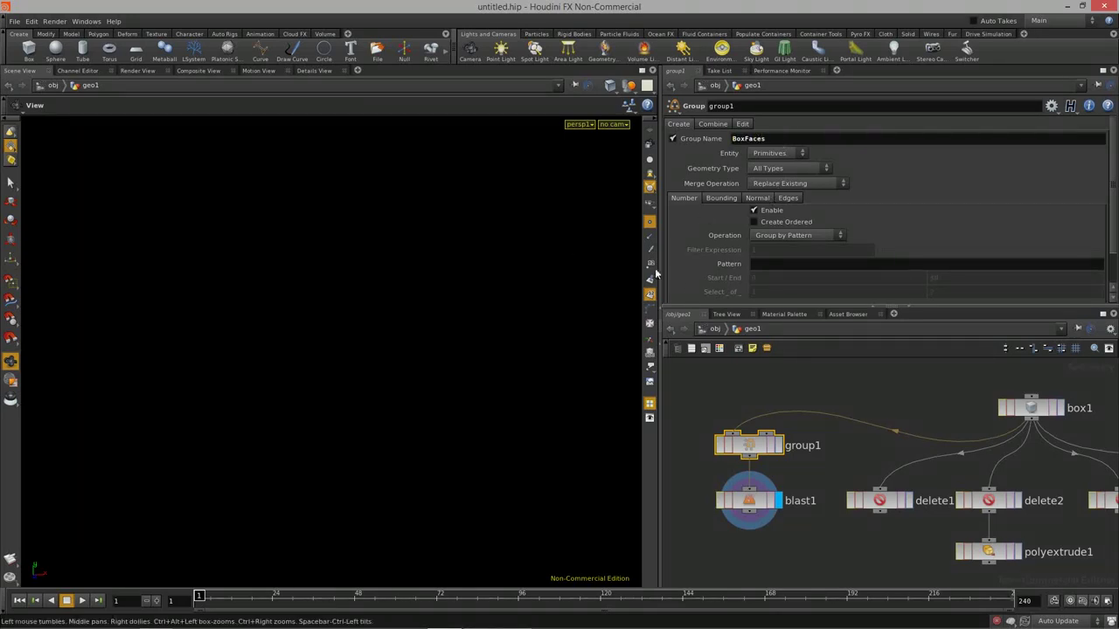
scroll(852, 215, "down", 2)
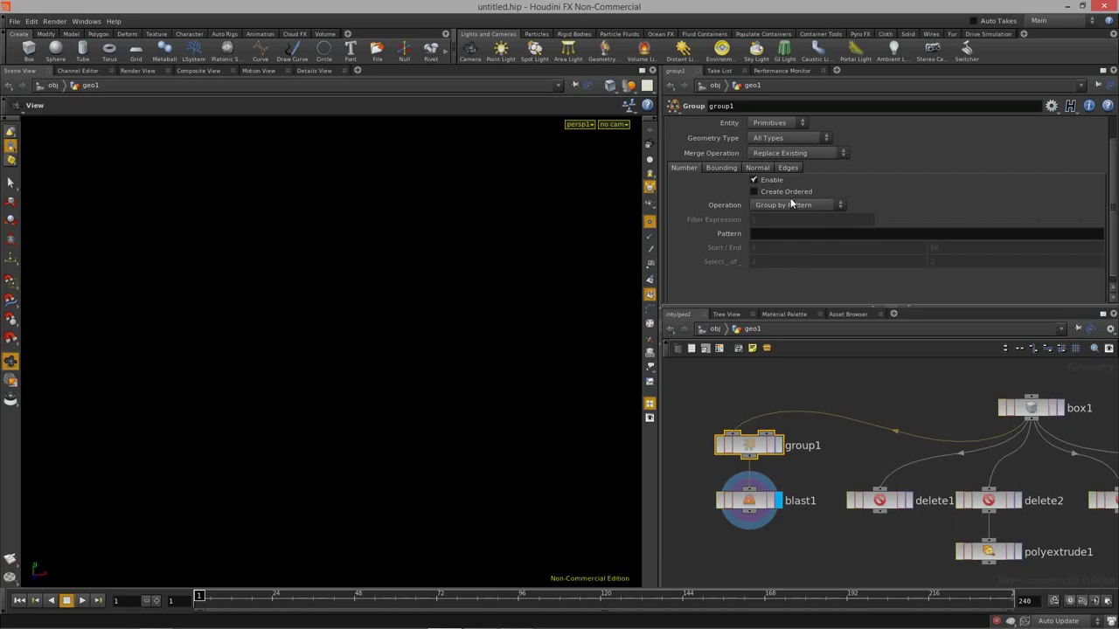
scroll(862, 236, "up", 1)
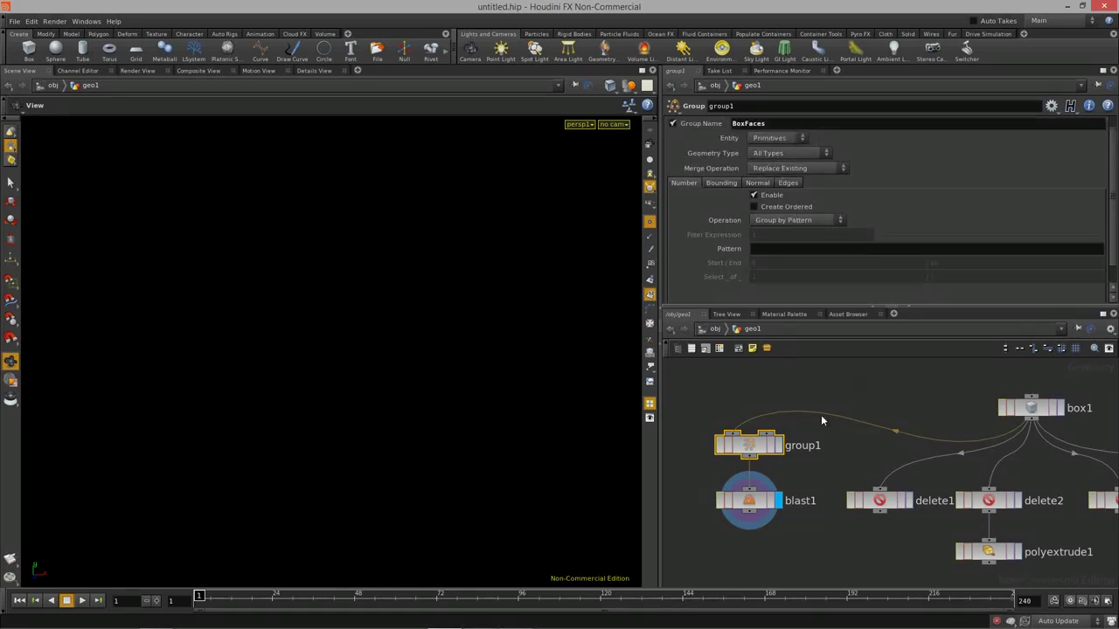
Choose BoxFaces as the Blast node's group
left_click(750, 507)
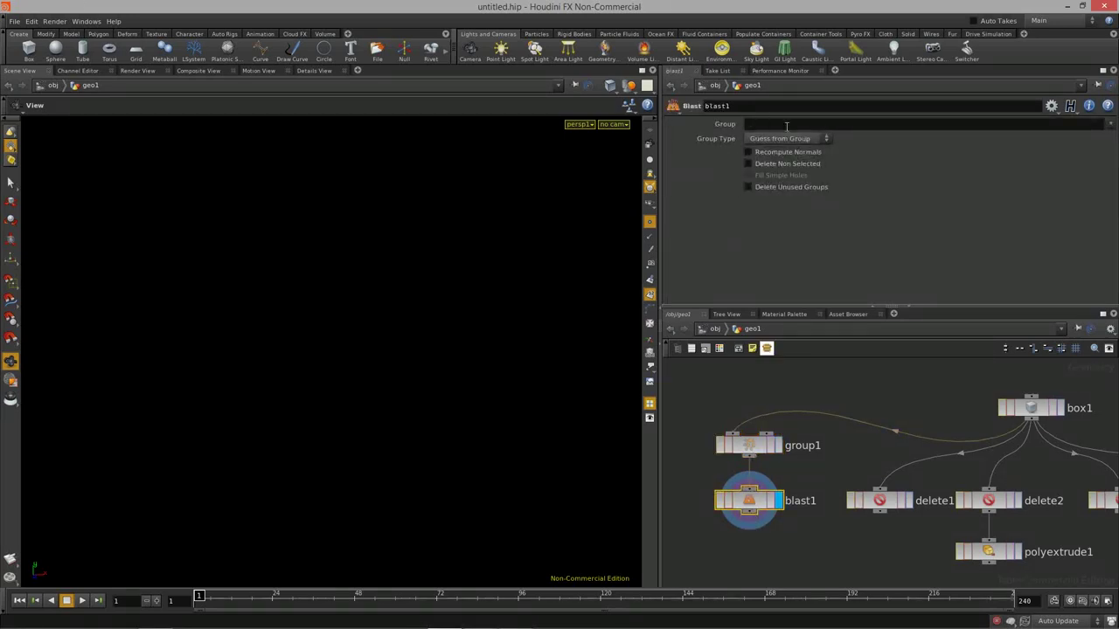
left_click(1108, 124)
left_click(1035, 147)
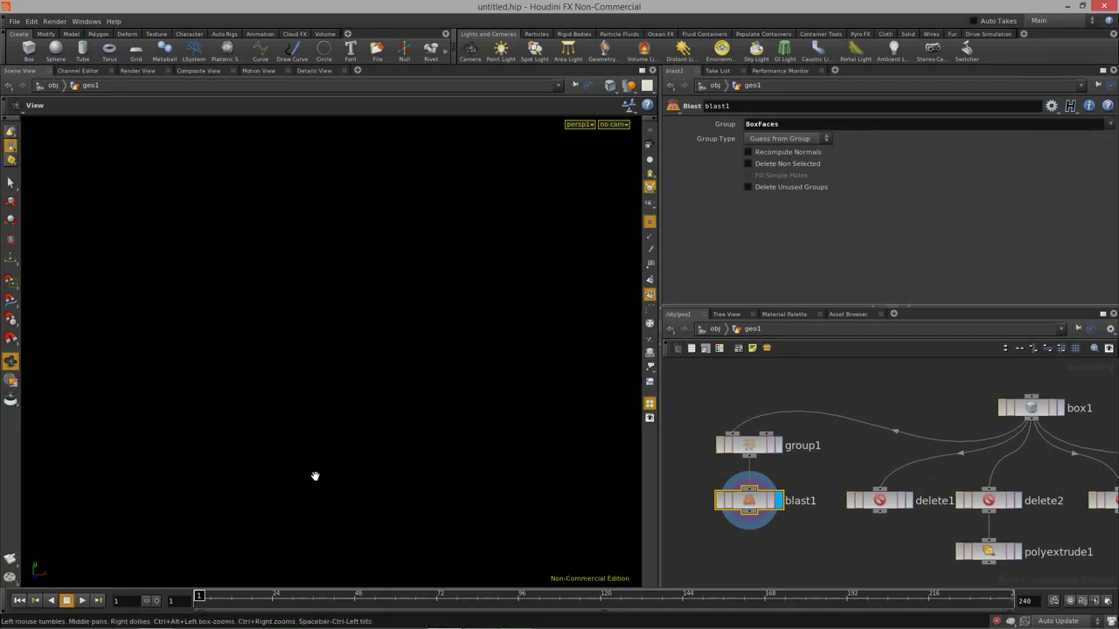
Set the BoxFaces group's pattern to 0 1 on the Group node
left_click(749, 445)
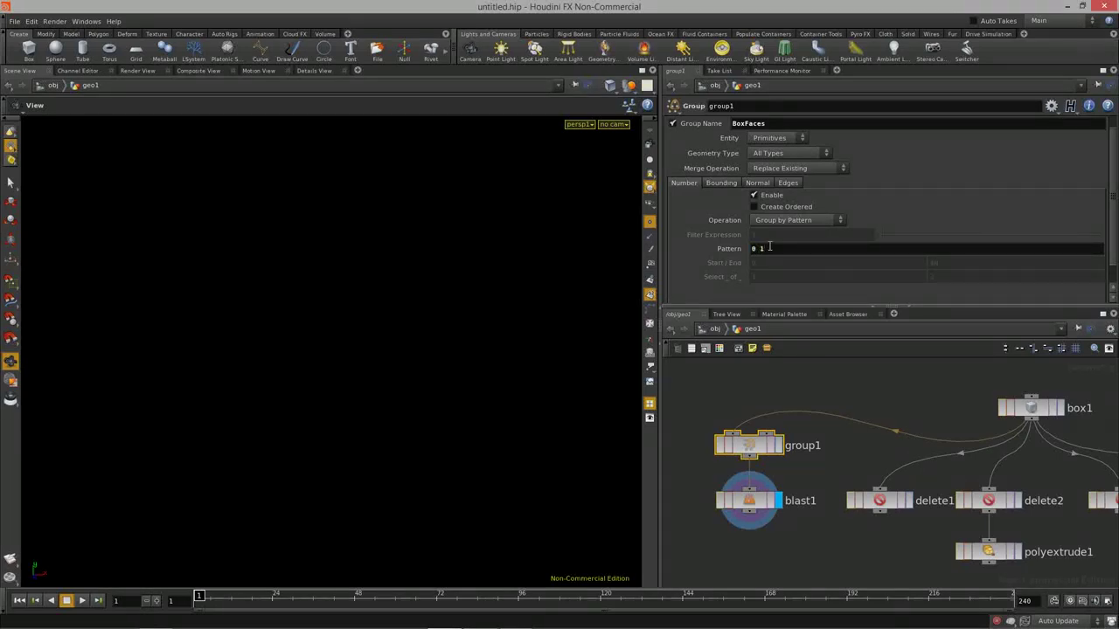
key("Return")
left_click_drag(280, 351, 332, 410)
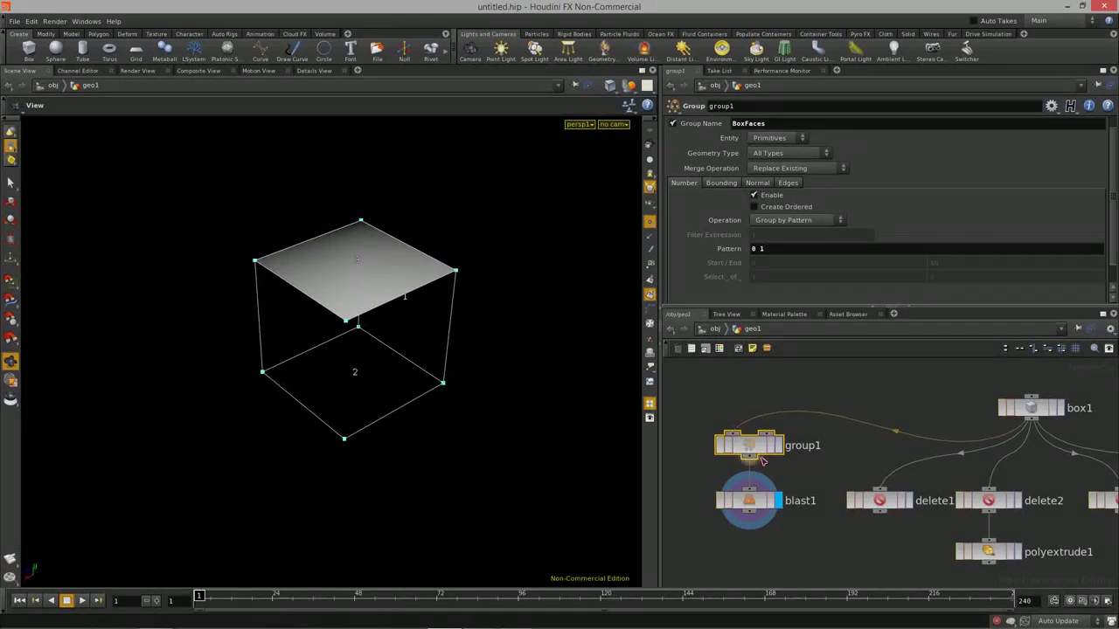
Display the Group node to inspect the grouped faces, and return the display to the Blast node
left_click(778, 446)
left_click_drag(326, 434, 348, 387)
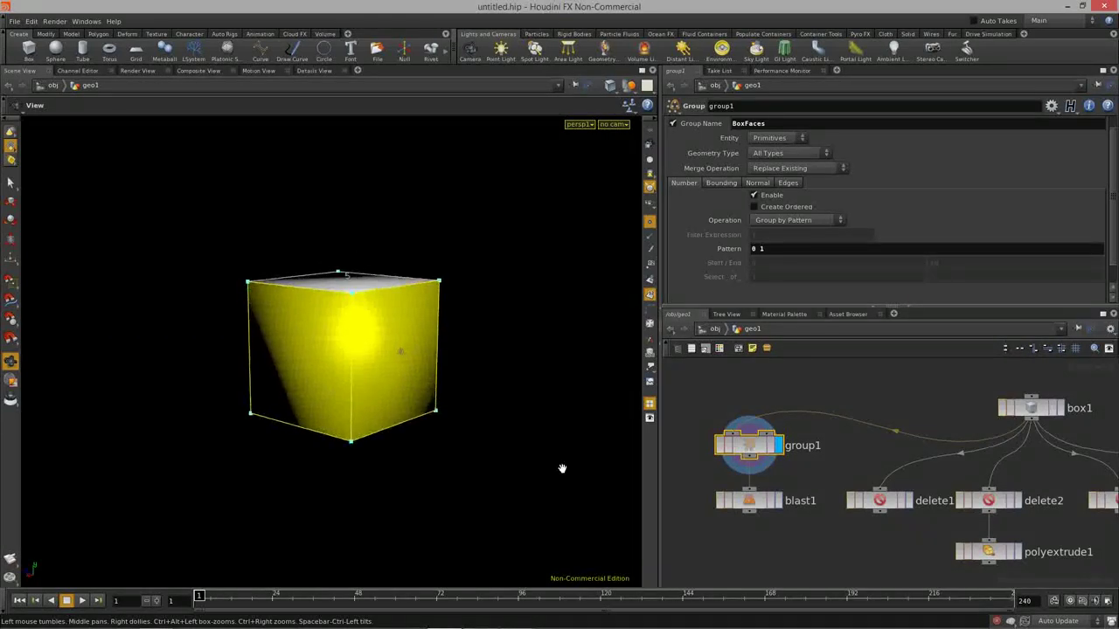
left_click(779, 500)
left_click_drag(482, 407, 437, 400)
Move the Group and Blast nodes so that the Group node lines up with the row of Delete nodes
scroll(907, 406, "down", 6)
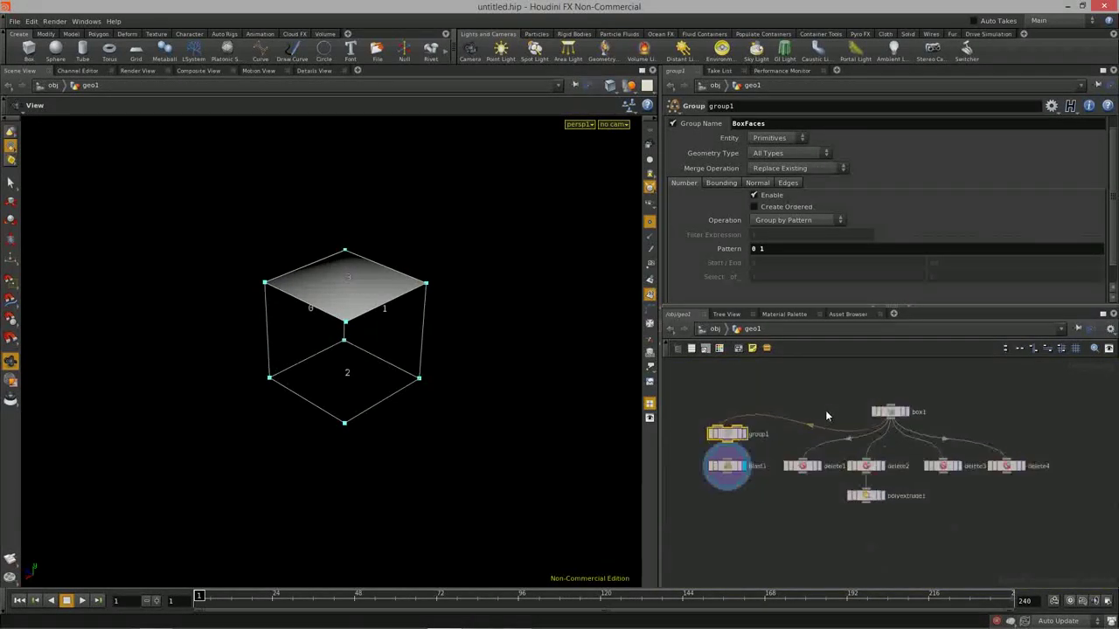
middle_click_drag(762, 393, 770, 393)
mouse_move(722, 485)
left_mouse_down()
mouse_move(708, 464)
mouse_move(706, 490)
left_mouse_up()
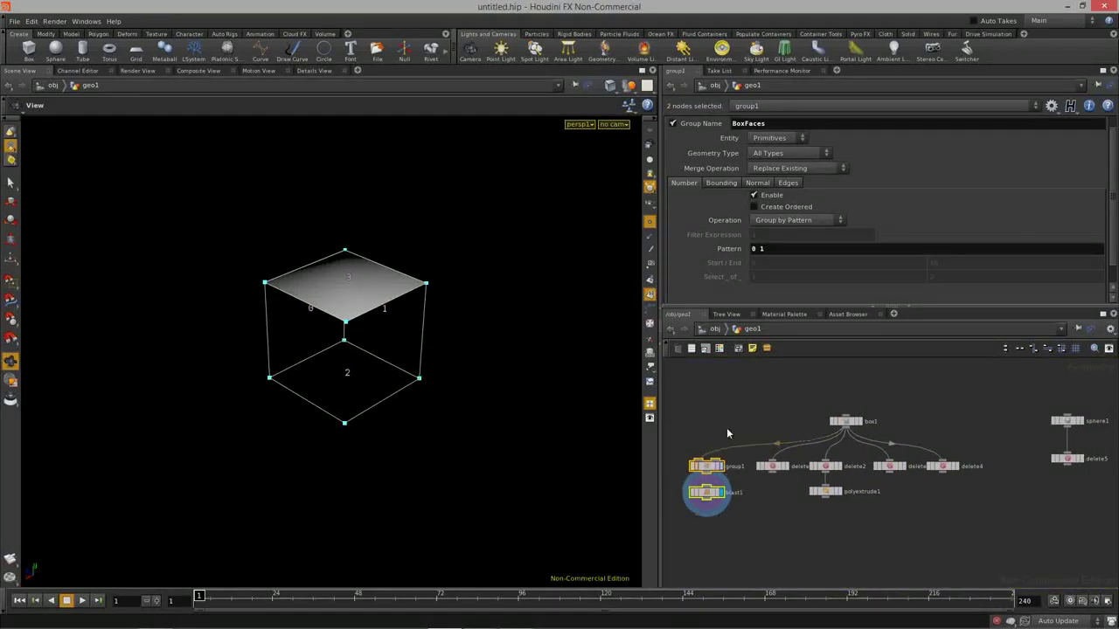
left_click(726, 432)
Widen the network area and move the Blast node closer beneath the Group node
middle_click_drag(927, 439, 913, 441)
left_click_drag(644, 445, 600, 445)
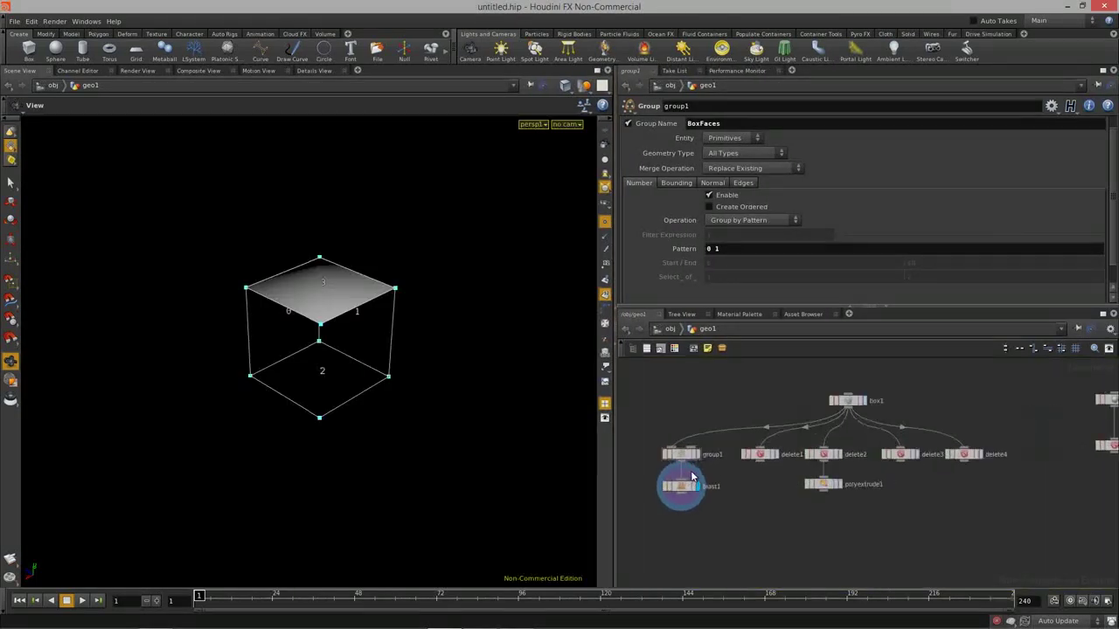
scroll(691, 473, "up", 3)
left_click_drag(677, 493, 676, 479)
middle_click_drag(710, 517, 721, 519)
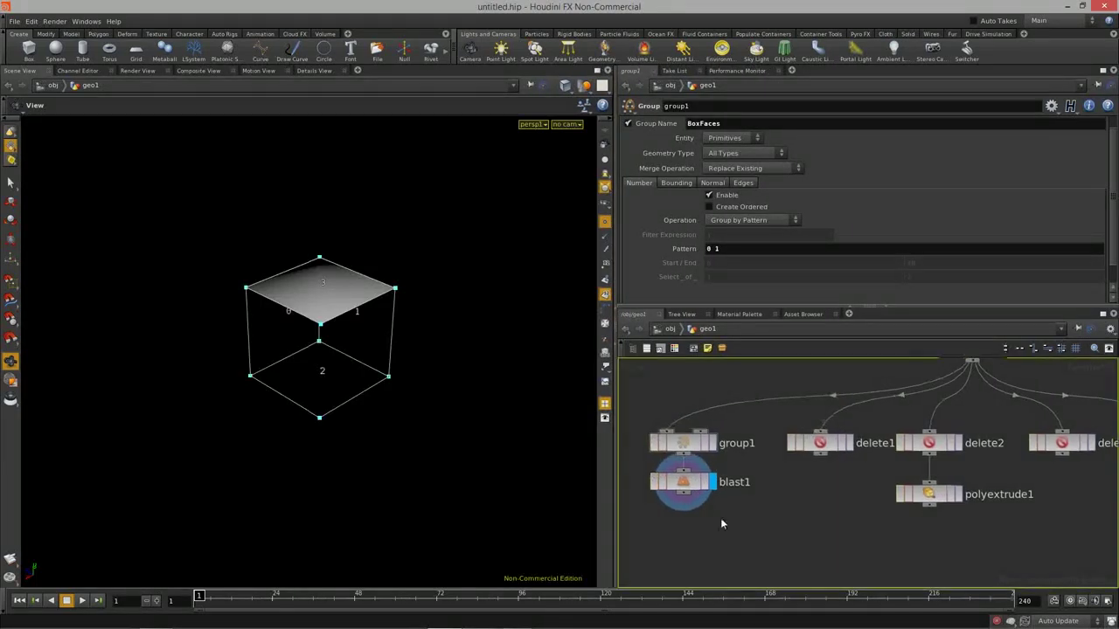
Review the first Delete node's parameters and the whole box and sphere network for comparison
left_click(822, 445)
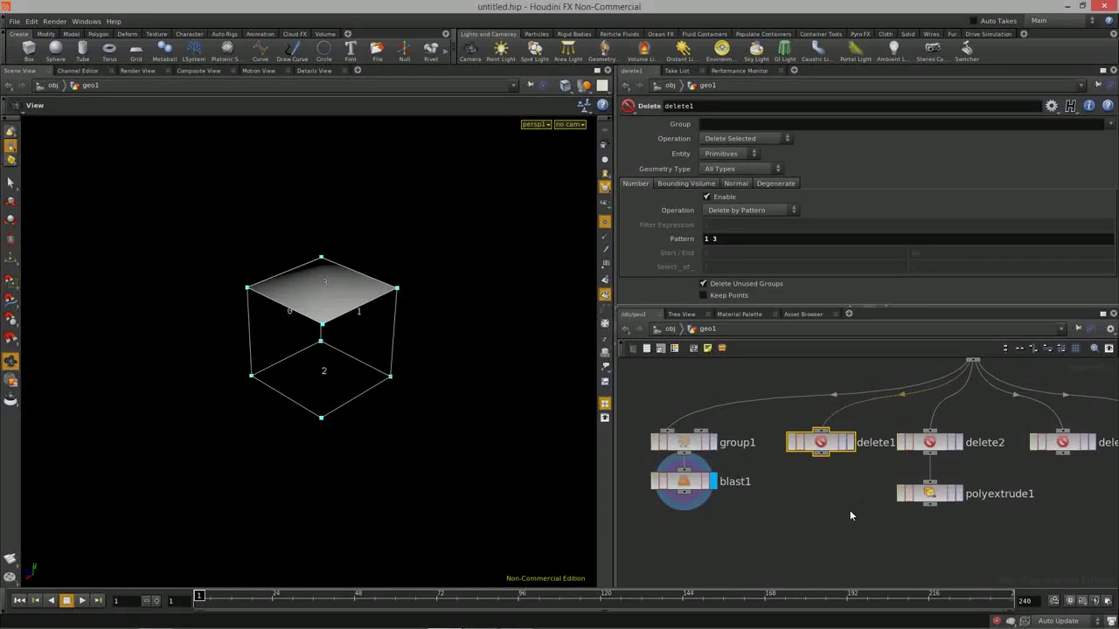
scroll(784, 501, "down", 4)
middle_click_drag(929, 517, 888, 508)
left_click_drag(309, 386, 354, 395)
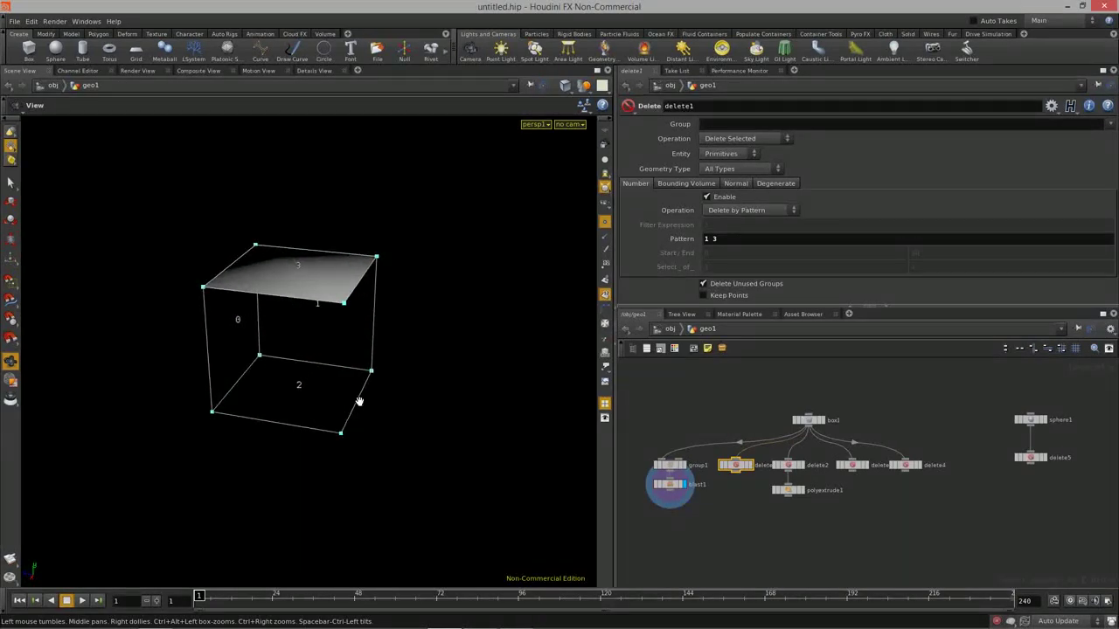
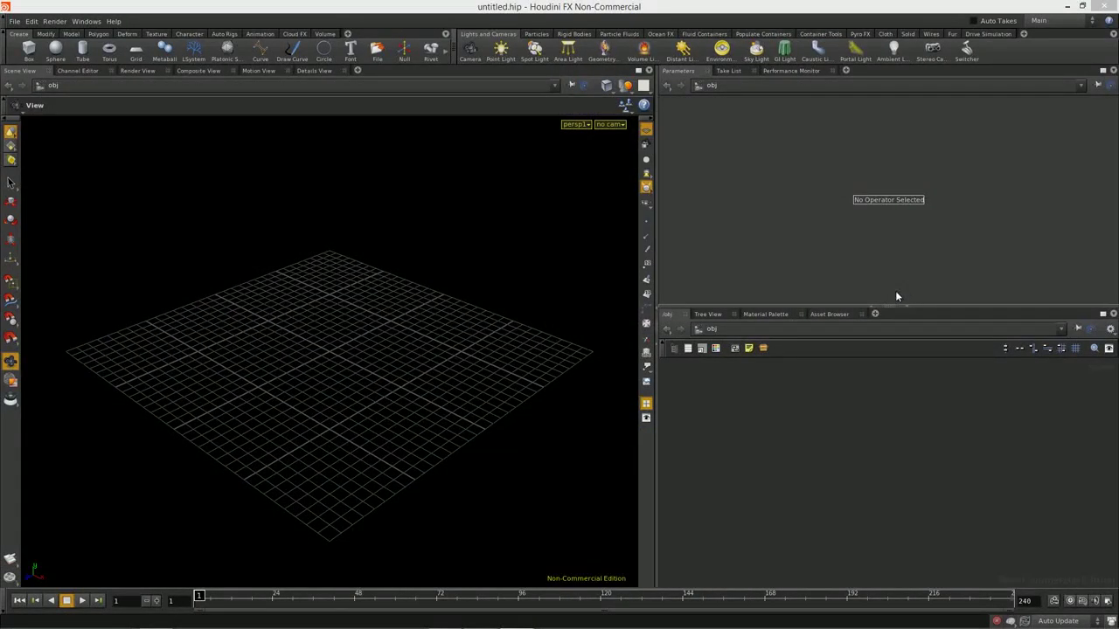
Enlarge the network area by reducing the height of the parameter area in the new, empty scene
left_click_drag(427, 362, 391, 352)
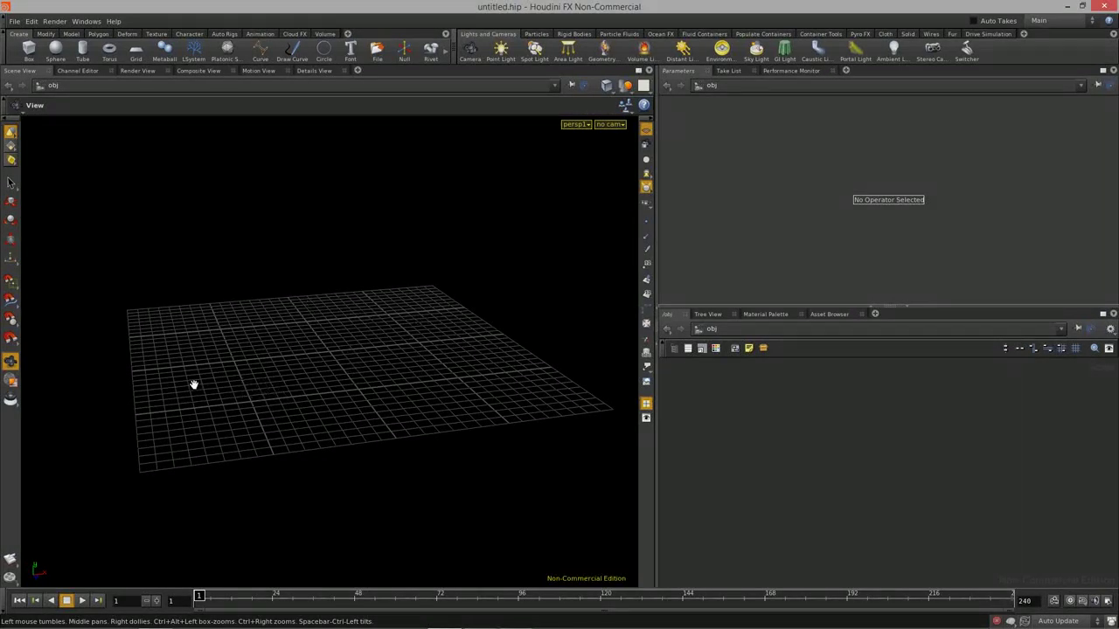
left_click_drag(259, 419, 238, 316)
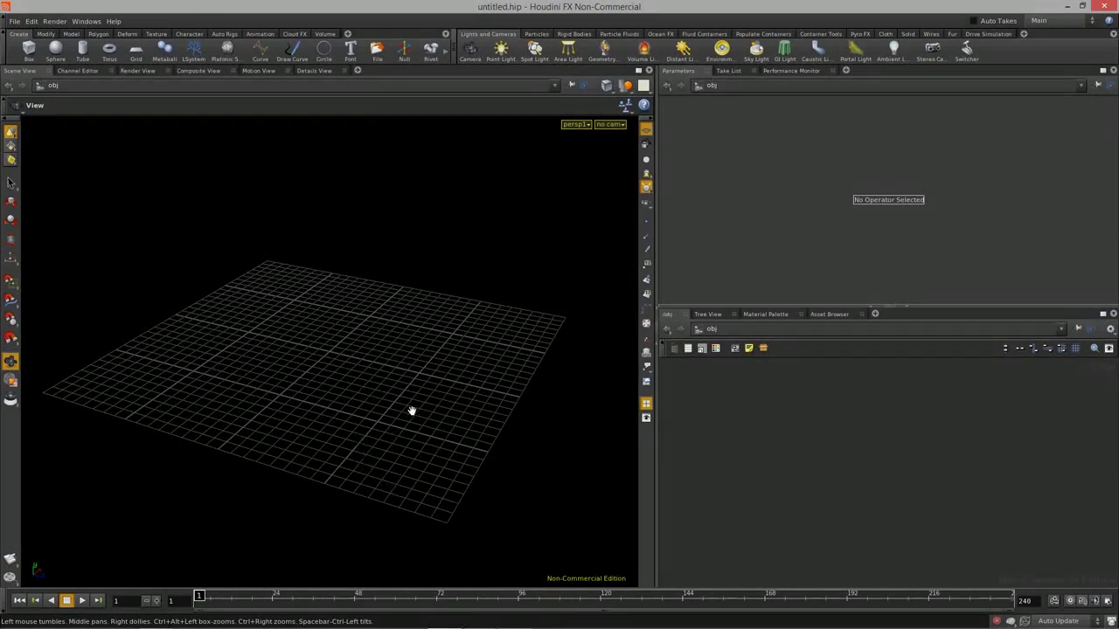
left_click_drag(411, 411, 350, 411)
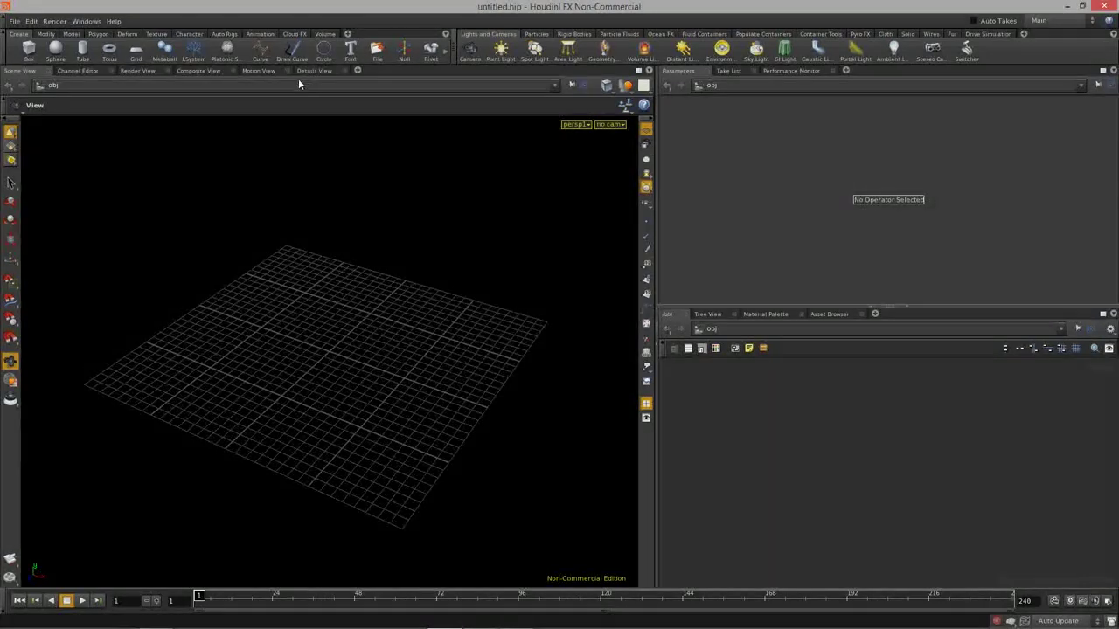
left_click_drag(381, 401, 200, 336)
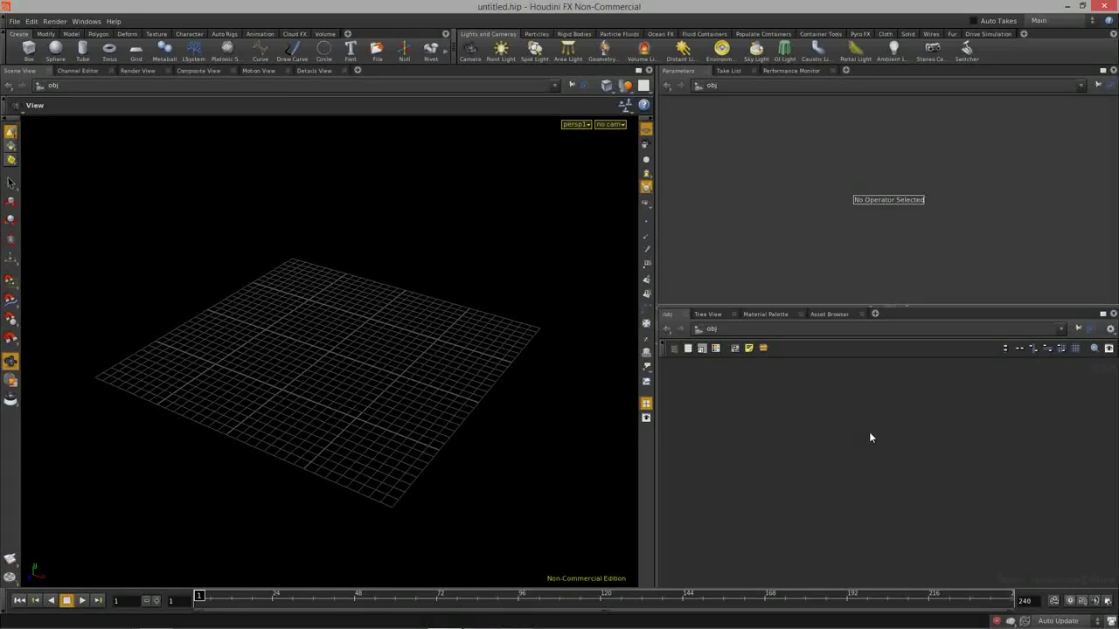
left_click_drag(940, 307, 941, 262)
left_click_drag(372, 320, 361, 372)
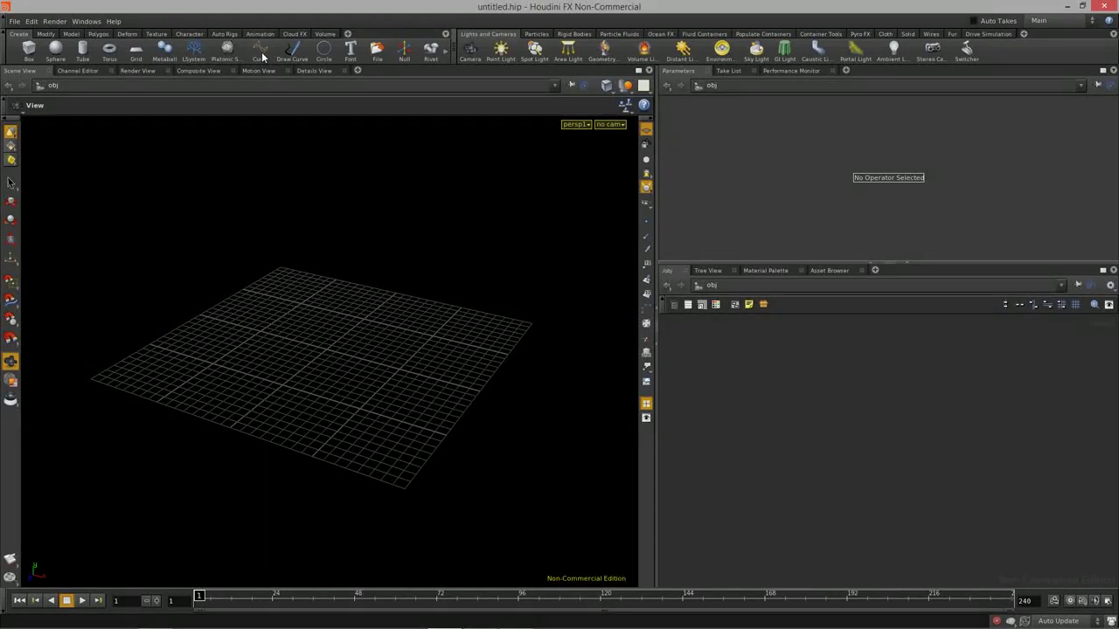
Draw an open, winding polygon curve of 11 points on the ground grid as a new object using the Curve tool
left_click(260, 53)
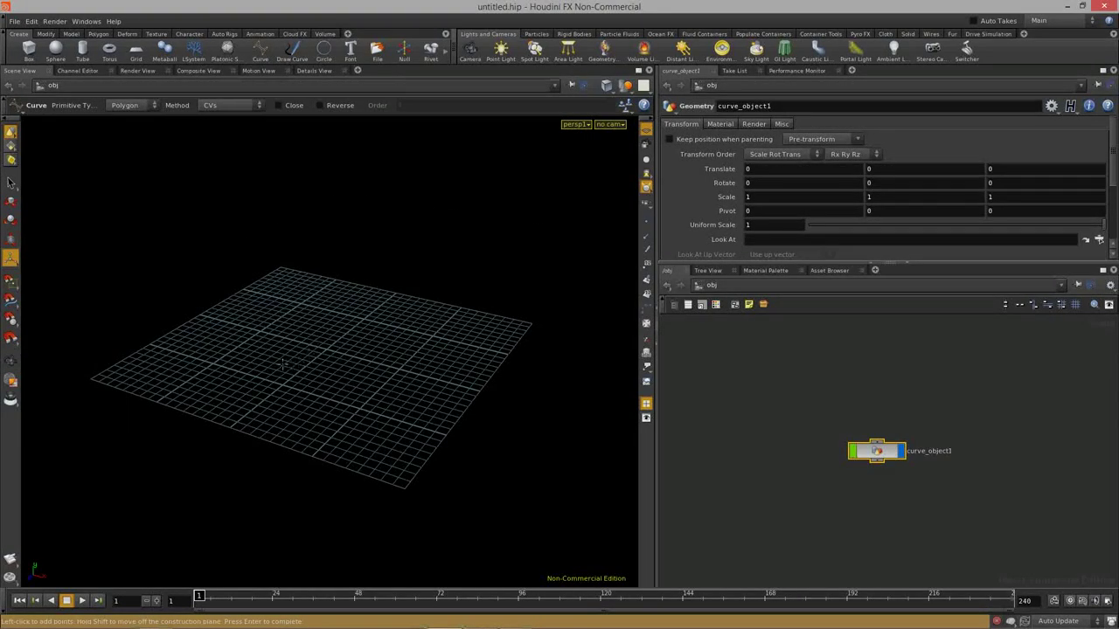
left_click(243, 398)
left_click(297, 302)
left_click_drag(295, 299, 352, 384, "alt")
key("Return")
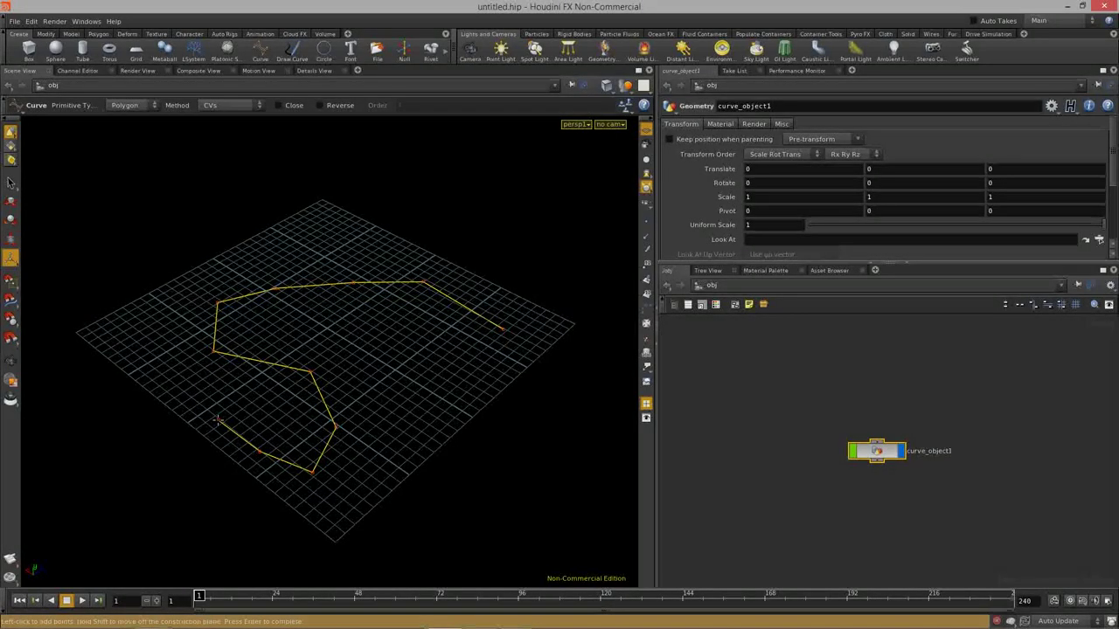
key("Return")
left_click_drag(358, 444, 397, 429)
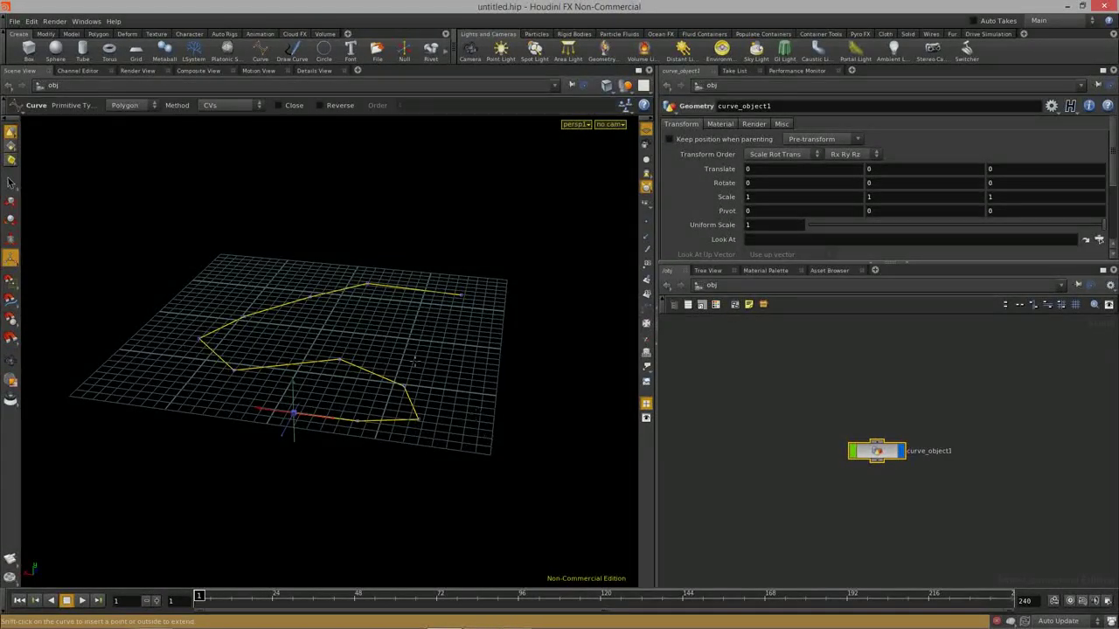
key("Escape")
left_click_drag(221, 406, 348, 423)
Reposition the curve object in the network, open its contents, and reposition the Curve node inside
left_click_drag(877, 451, 822, 384)
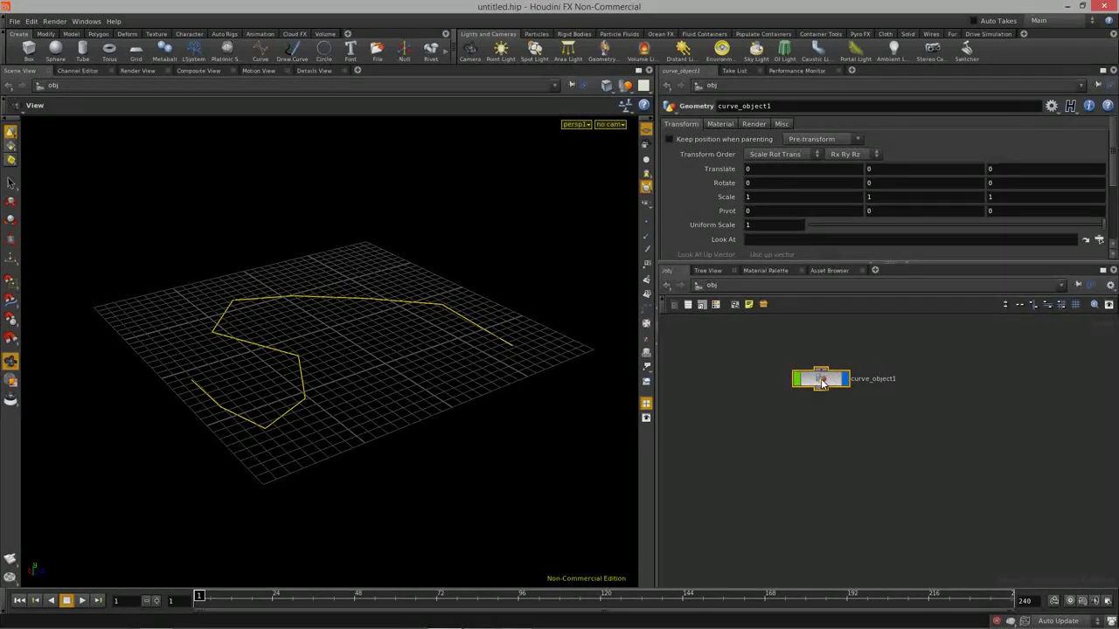
double_click(821, 381)
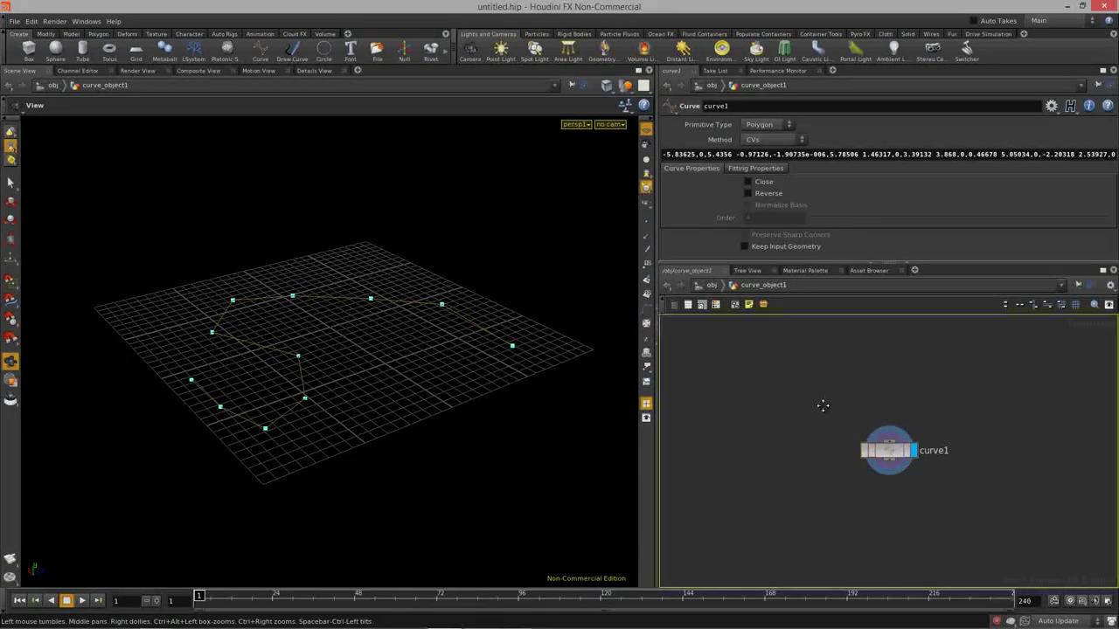
left_click_drag(881, 438, 803, 423)
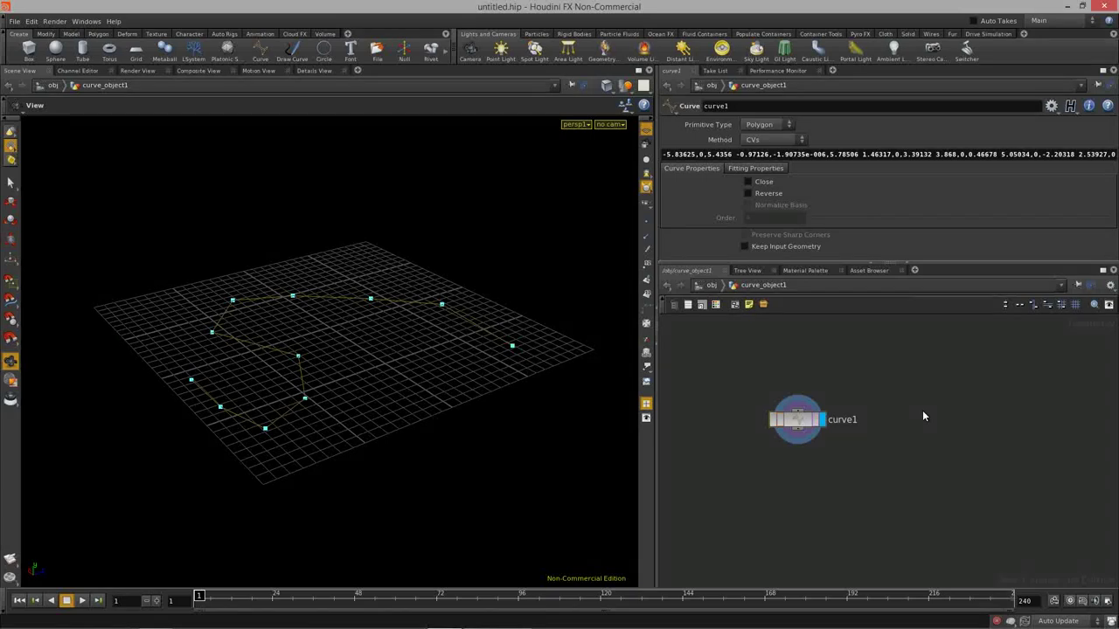
Add a second Curve node beside curve1, display it, and line it up with the first
key("Tab")
type("Curve")
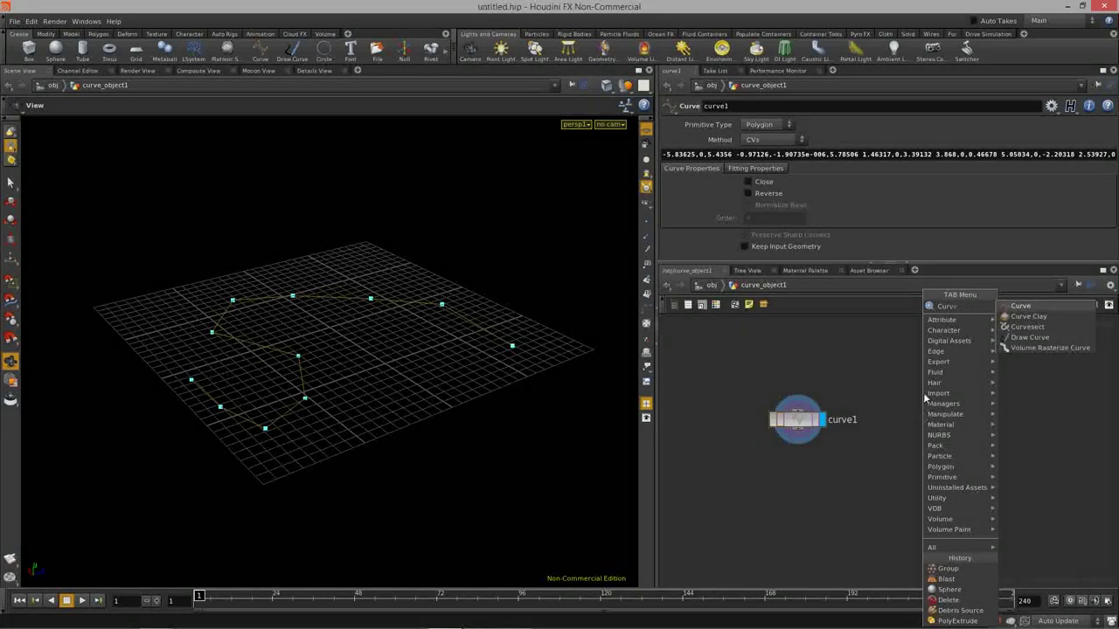
key("Return")
left_click(914, 451)
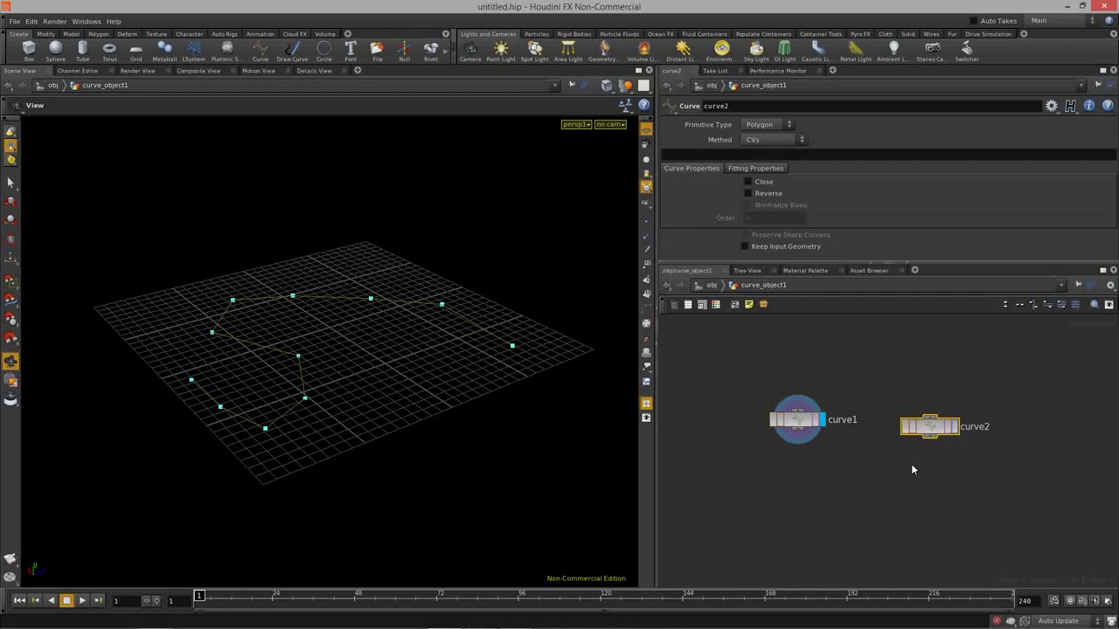
left_click(956, 428)
left_click_drag(923, 440, 912, 432)
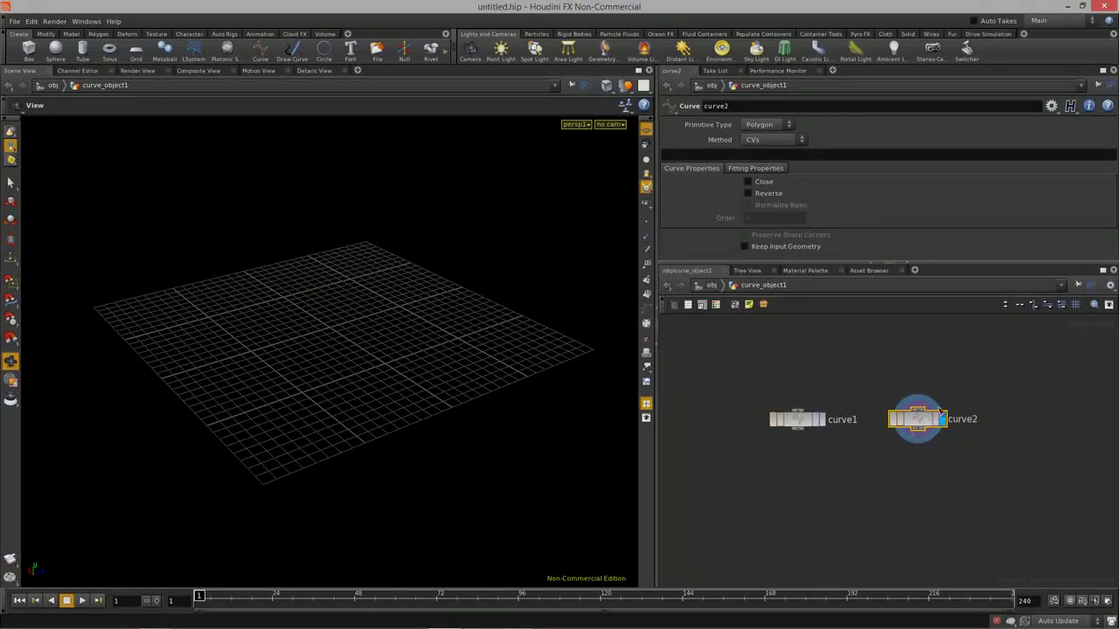
Compare the coordinate entries of the drawn curve1 with those of the newly added curve2
left_click_drag(394, 326, 559, 411)
left_click(781, 420)
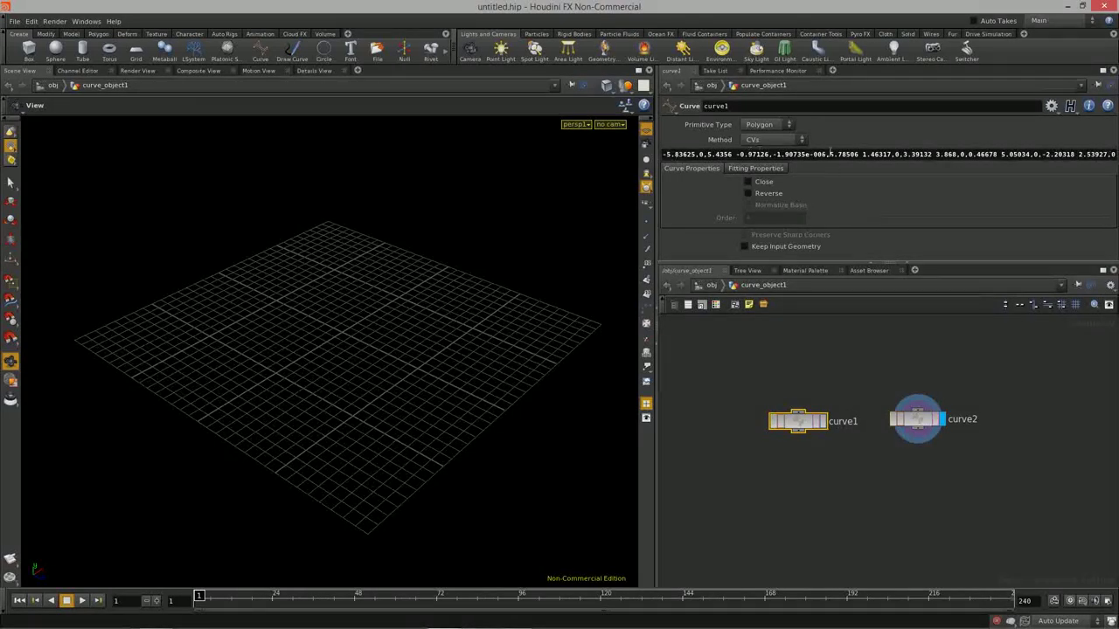
left_click(917, 423)
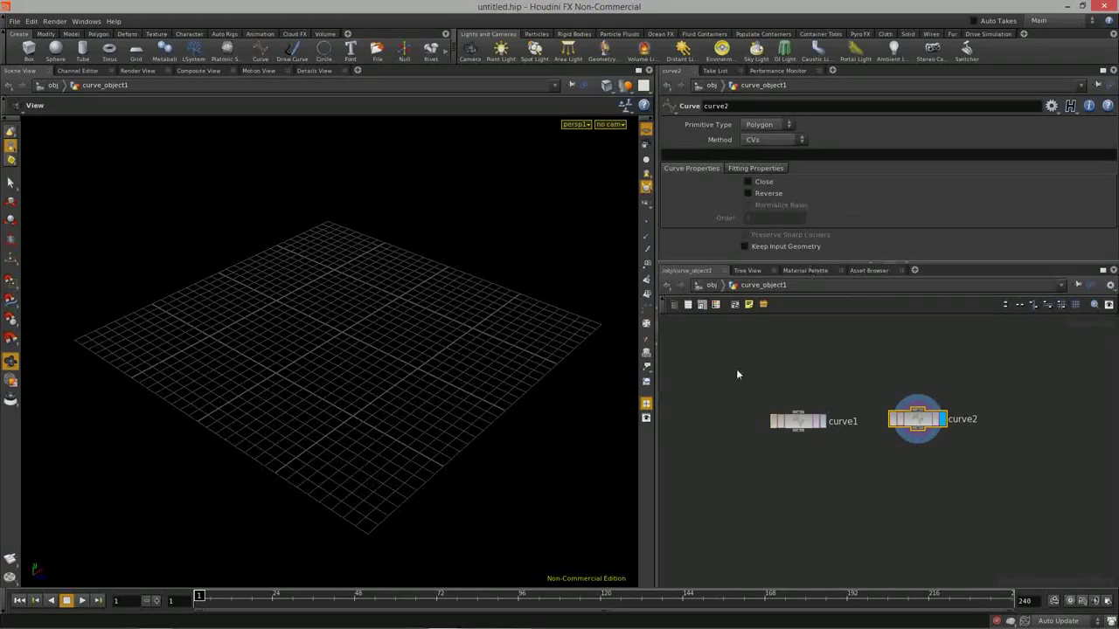
left_click_drag(342, 350, 314, 369)
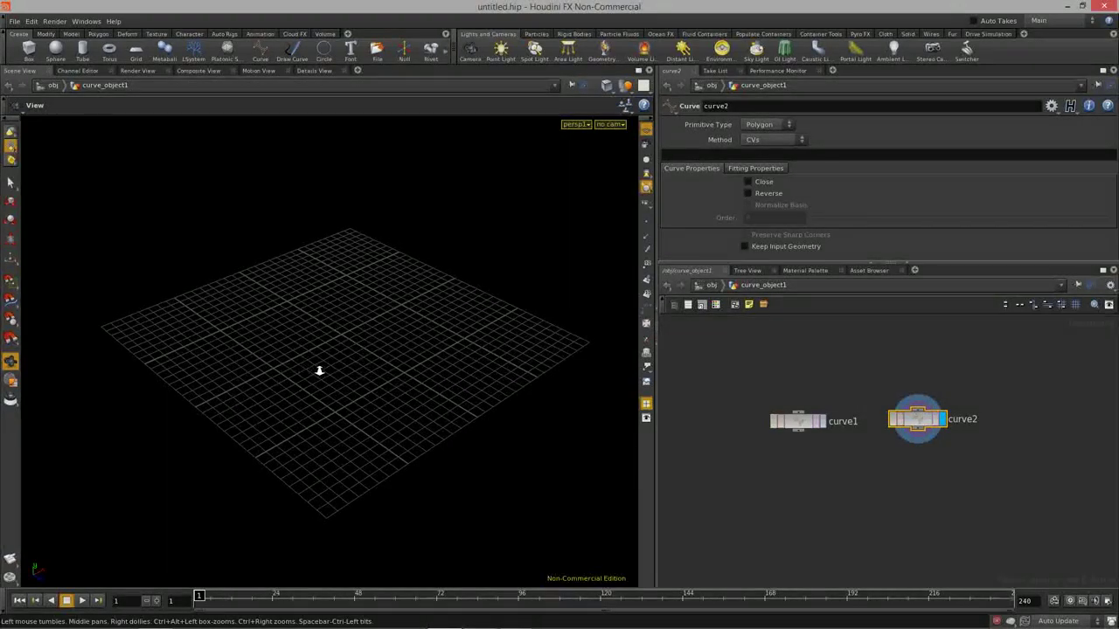
right_click_drag(314, 369, 325, 391)
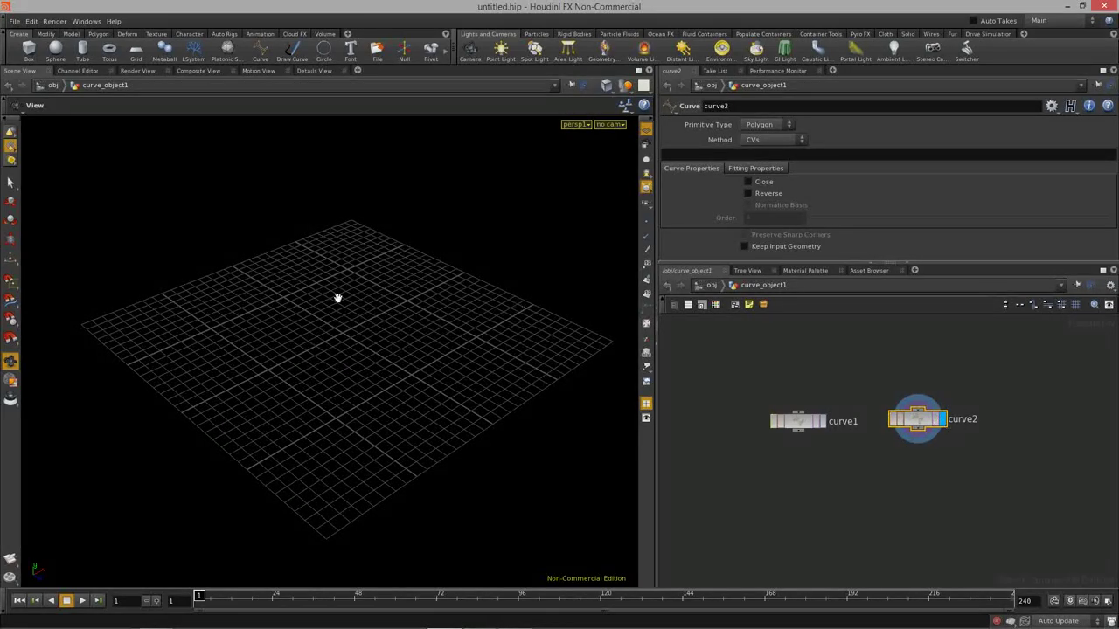
mouse_move(358, 327)
left_mouse_down()
mouse_move(303, 335)
mouse_move(407, 369)
mouse_move(369, 338)
left_mouse_up()
Draw an open, winding polygon curve of ten points on the ground grid for the curve2 node
key("Return")
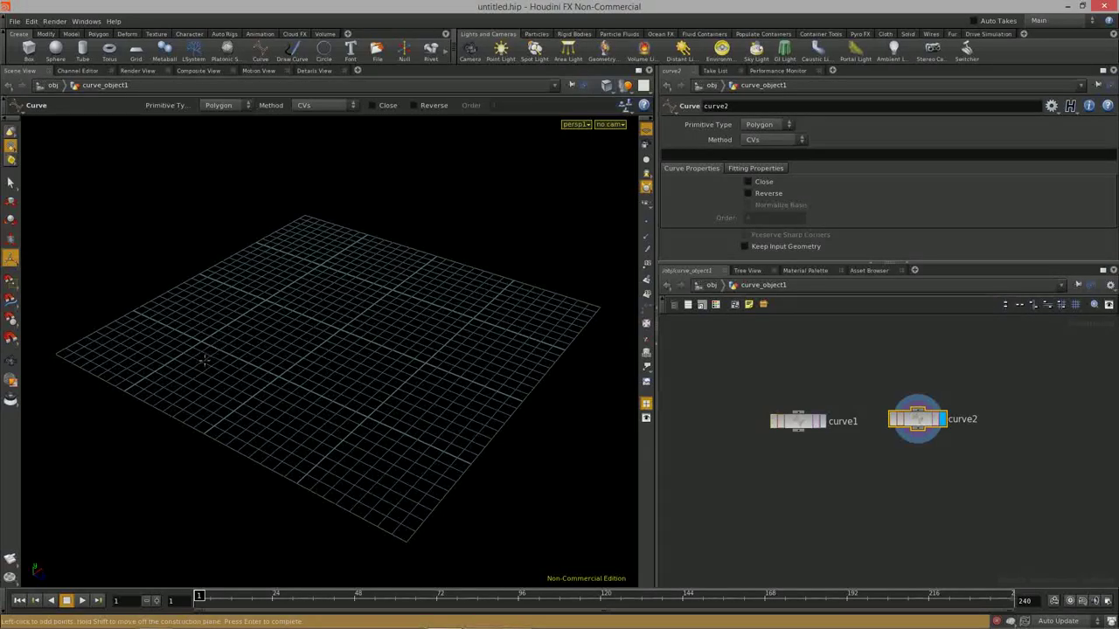
left_click(194, 354)
left_click(208, 316)
left_click(284, 292)
left_click(324, 309)
left_click(388, 368)
left_click(464, 350)
left_click(472, 312)
left_click(437, 290)
left_click(359, 276)
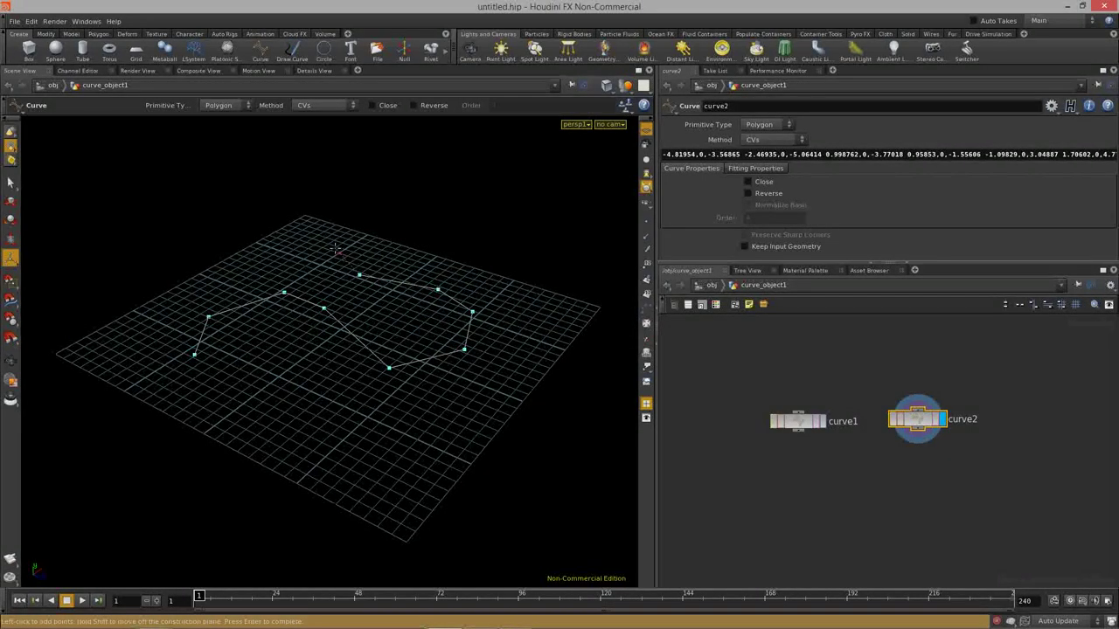
left_click(334, 249)
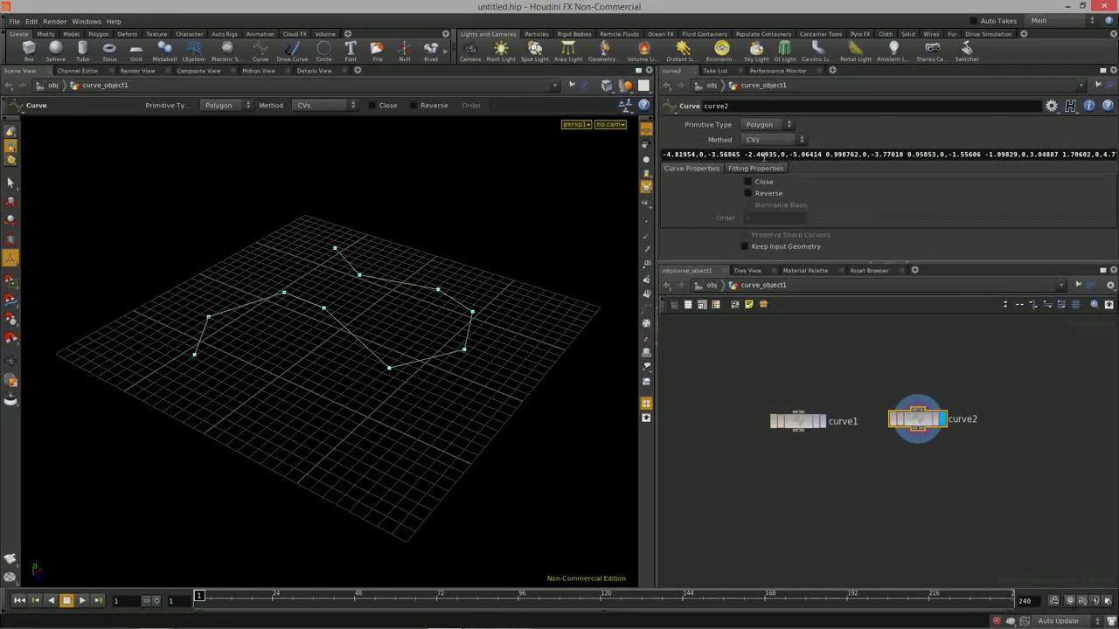
key("Return")
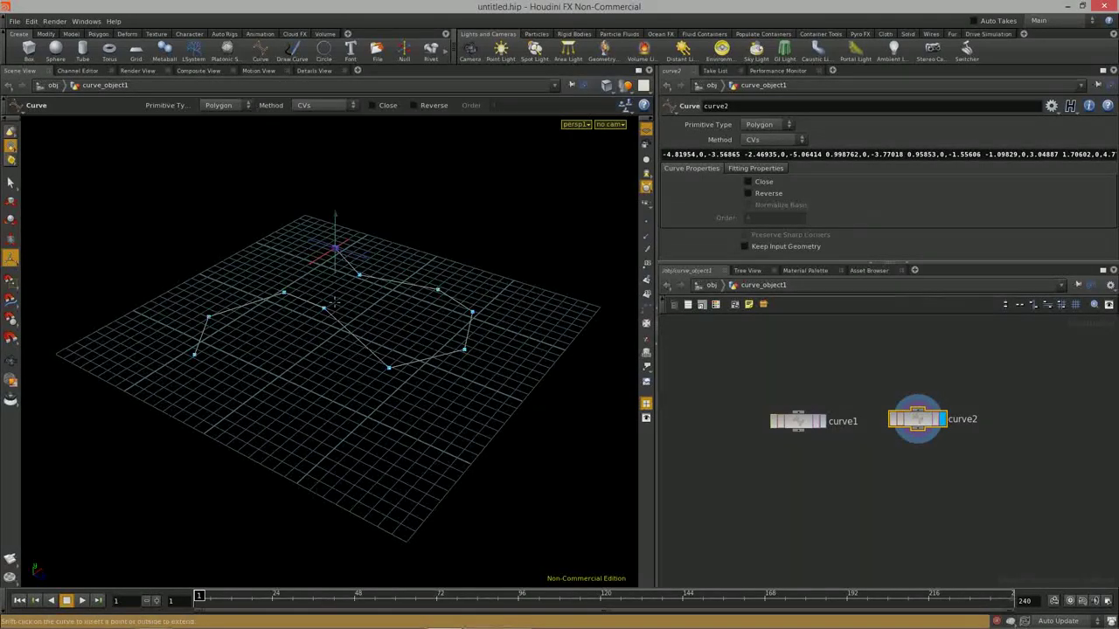
key("Escape")
Inspect the newly drawn curve in the viewport and review the parameters of both Curve nodes
left_click_drag(379, 355, 459, 375)
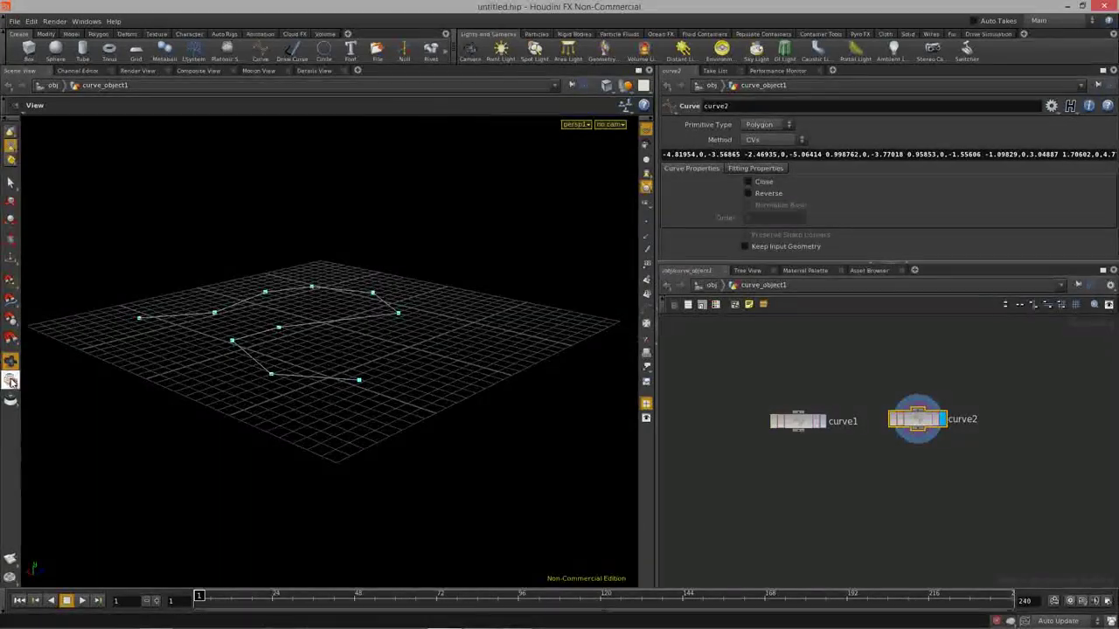
left_click_drag(195, 338, 337, 379)
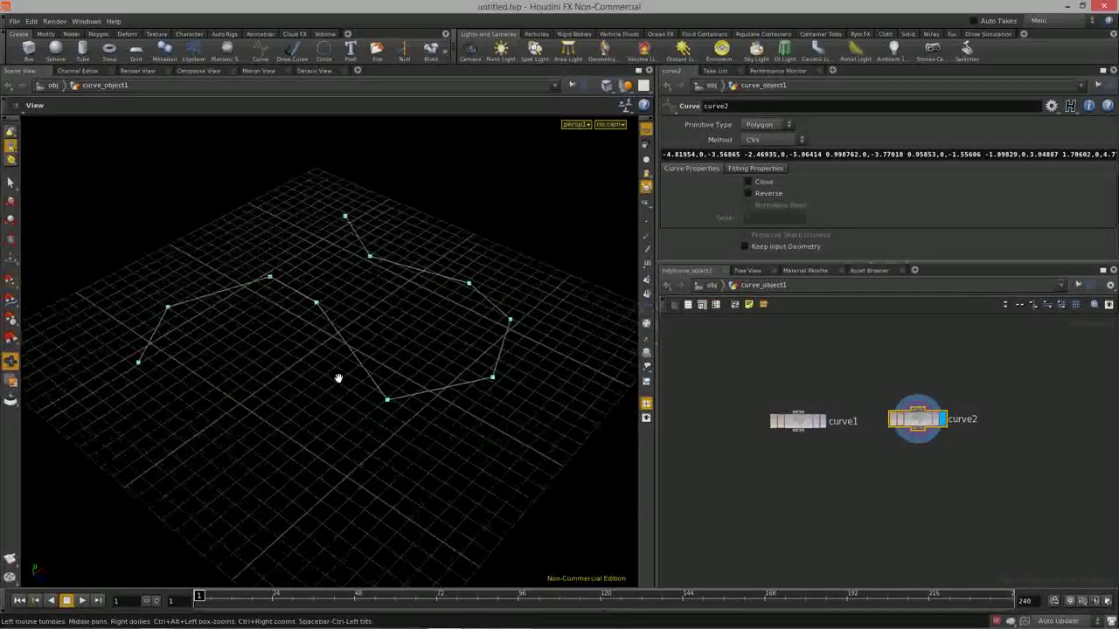
left_click(796, 424)
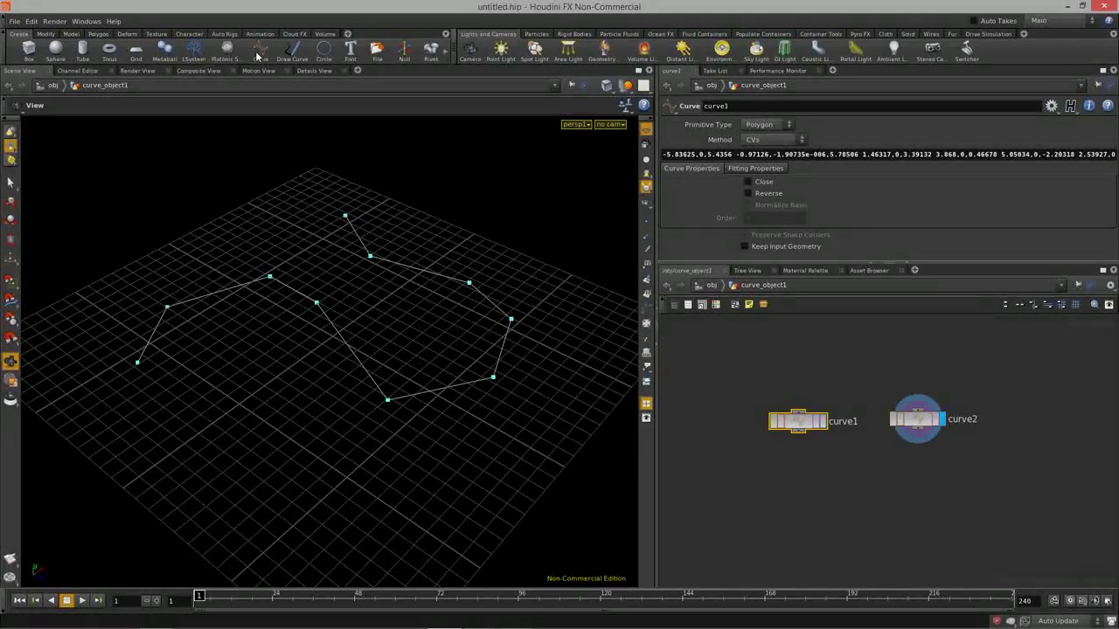
left_click_drag(395, 335, 365, 347)
left_click(916, 424)
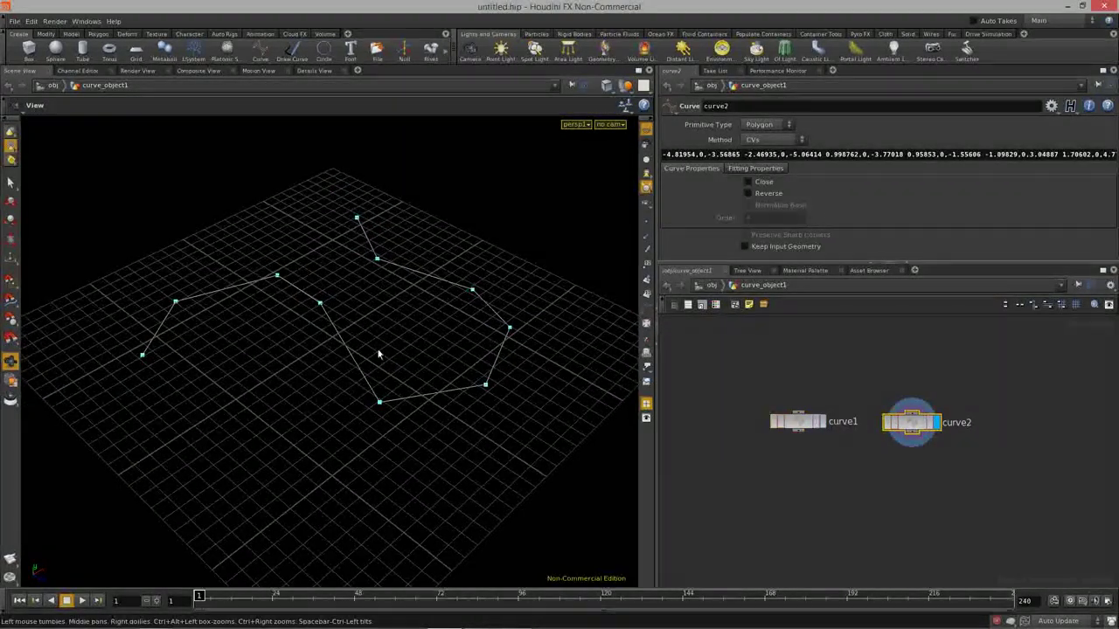
Try to move curve2's points 2-3 by about -1.02 in X and 0.08 in Z with the Move tool, using point selection
key("s")
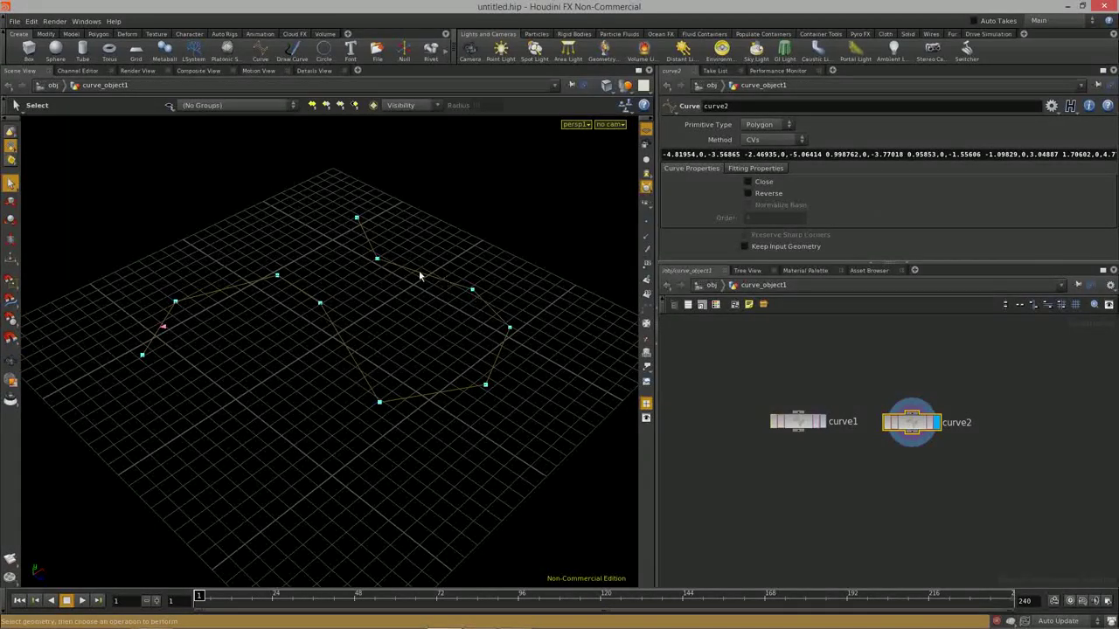
right_click(10, 152)
left_click(40, 158)
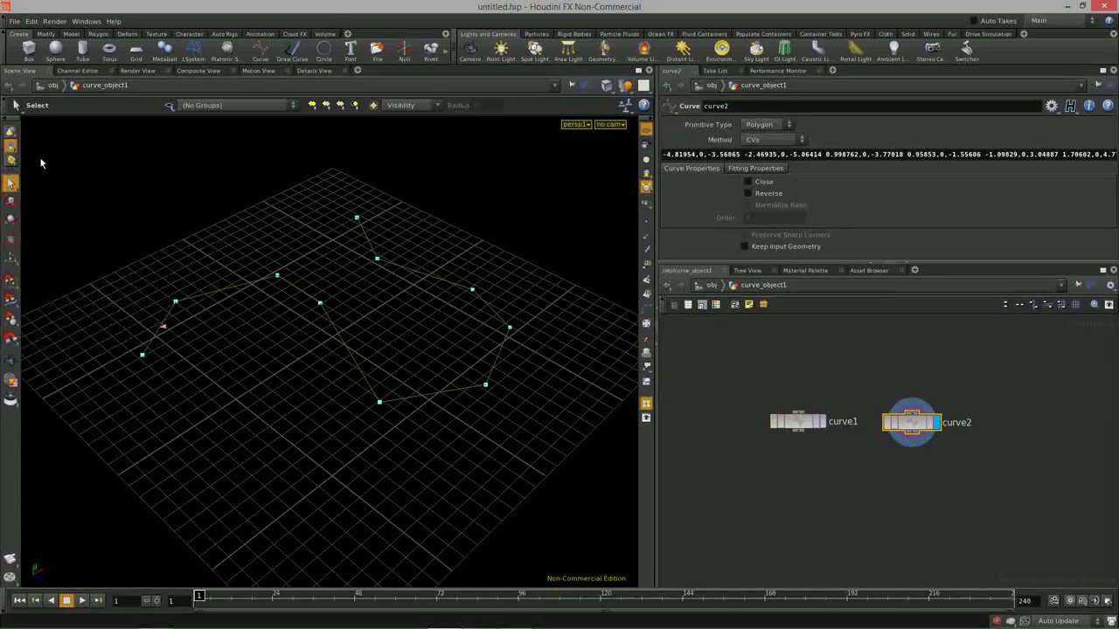
left_click_drag(305, 320, 319, 330)
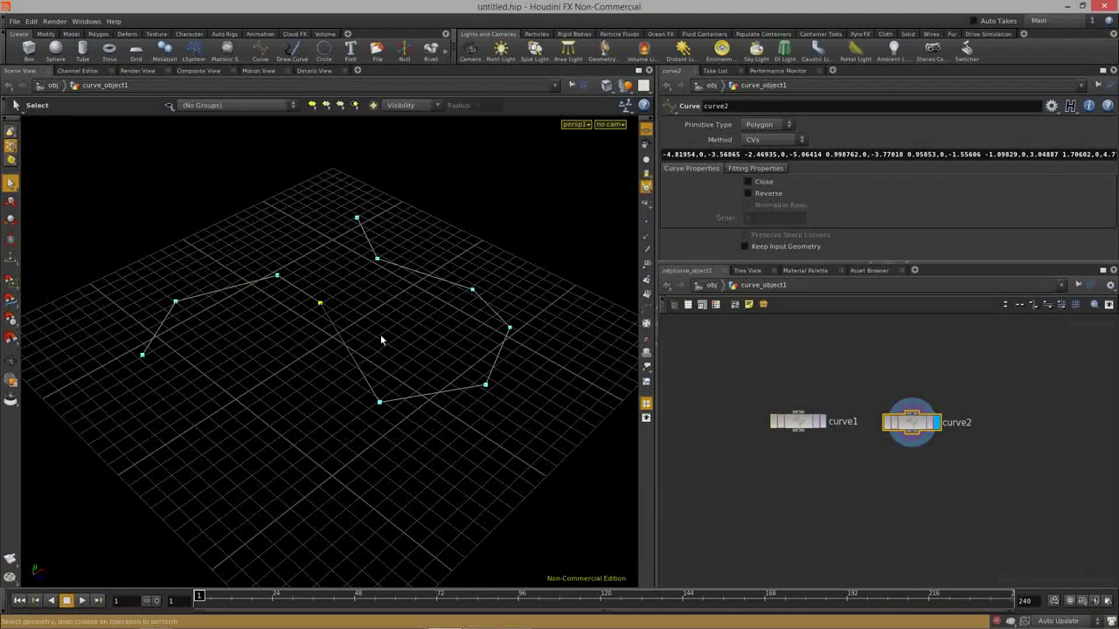
key("t")
mouse_move(317, 306)
left_mouse_down()
mouse_move(275, 332)
mouse_move(365, 308)
mouse_move(353, 340)
mouse_move(327, 318)
mouse_move(362, 300)
mouse_move(335, 316)
left_mouse_up()
left_click_drag(231, 250, 334, 329)
mouse_move(311, 292)
left_mouse_down()
mouse_move(297, 299)
mouse_move(309, 296)
left_mouse_up()
left_click_drag(259, 323, 242, 332)
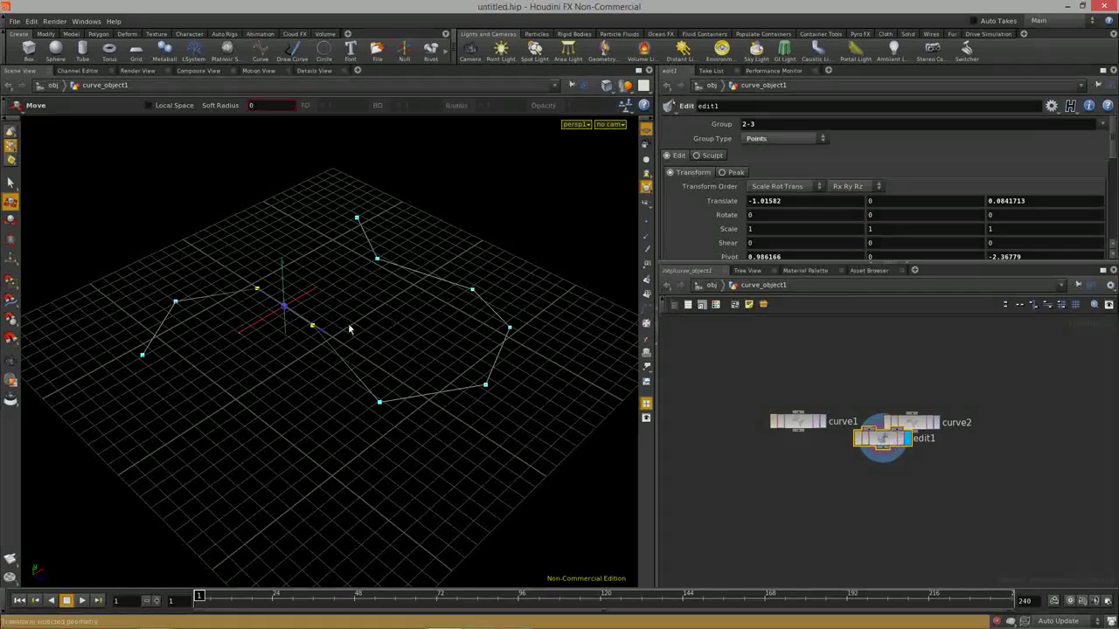
Place the Edit node beneath curve2, delete it, and reselect and reposition the curve2 node
key("Escape")
left_click_drag(881, 444, 909, 486)
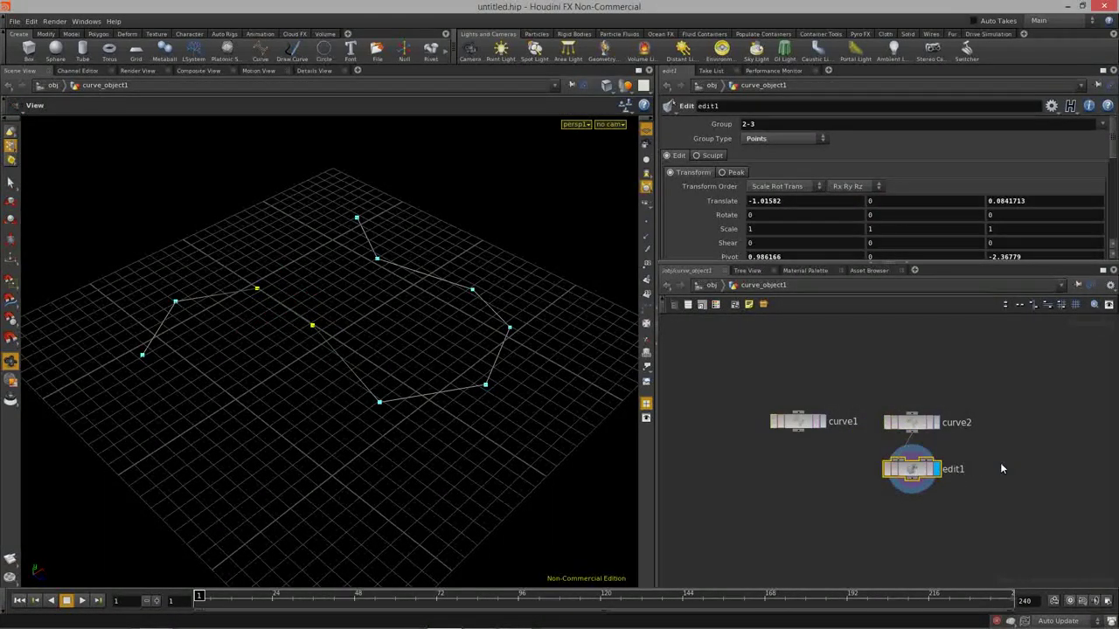
key("Delete")
left_click(910, 425)
left_click_drag(910, 425, 903, 425)
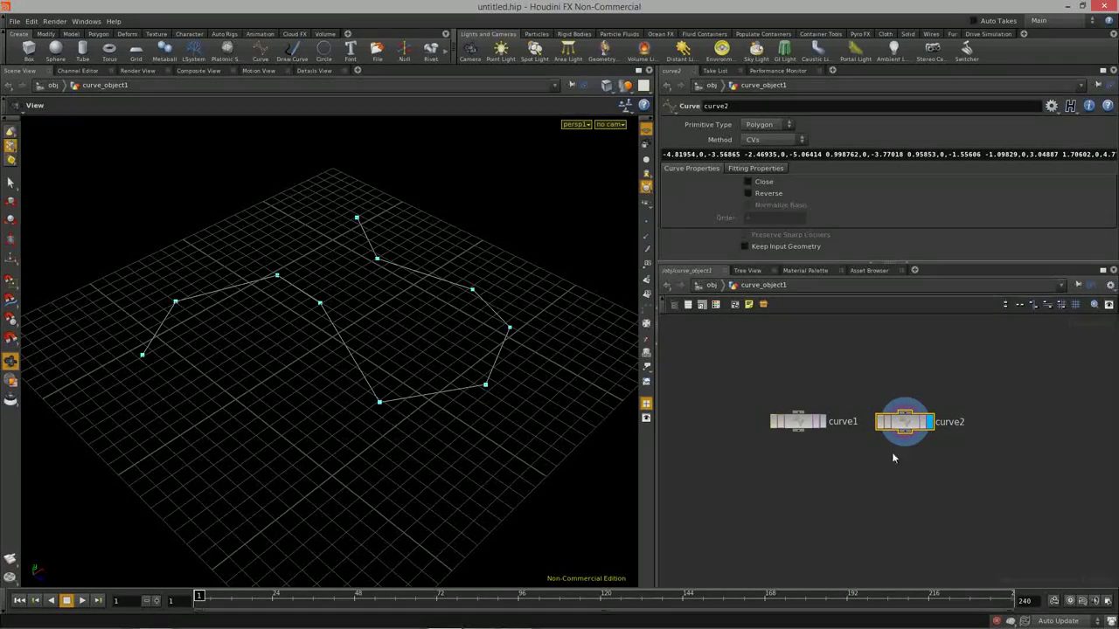
Reshape curve2 by moving four of its points on the ground grid in the viewport
left_click_drag(904, 423, 911, 420)
left_click_drag(352, 317, 300, 412)
key("Return")
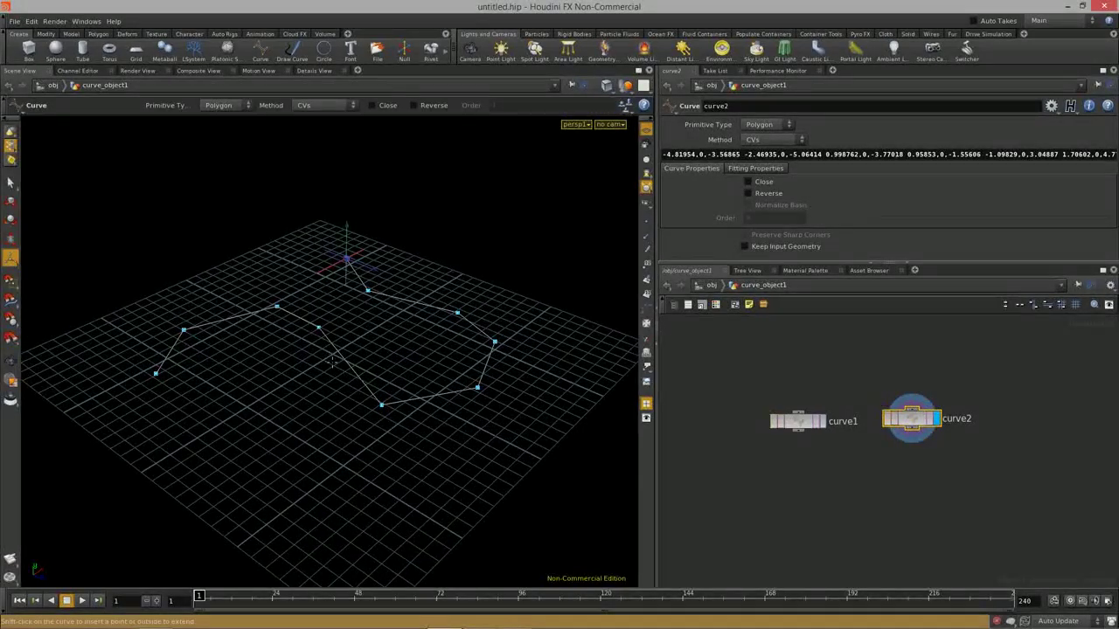
left_click_drag(329, 365, 263, 377, "alt")
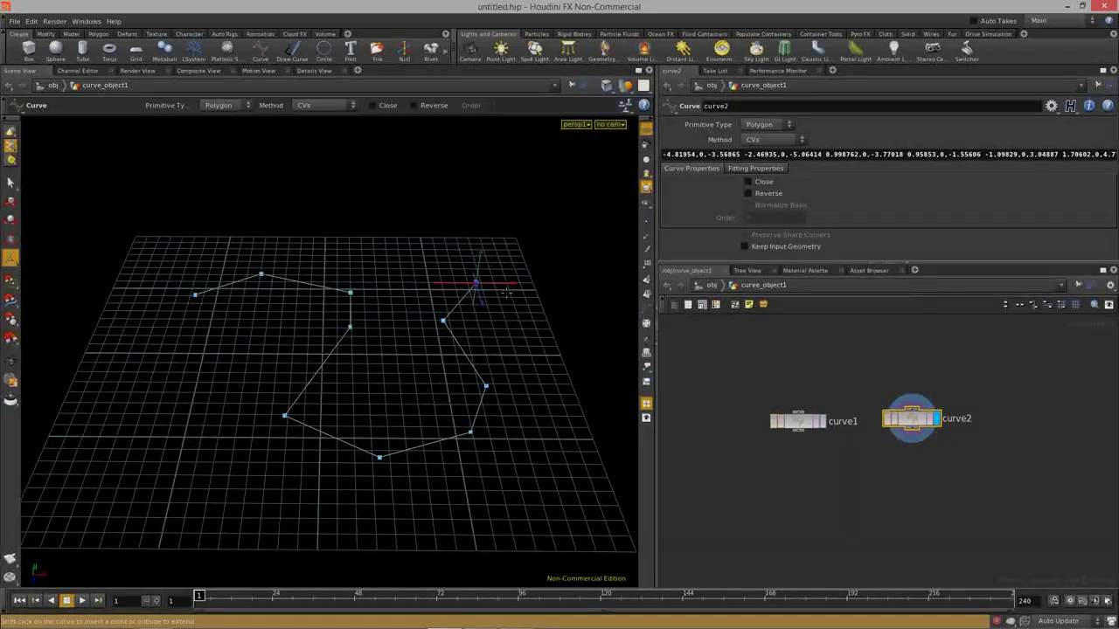
left_click_drag(349, 326, 326, 278)
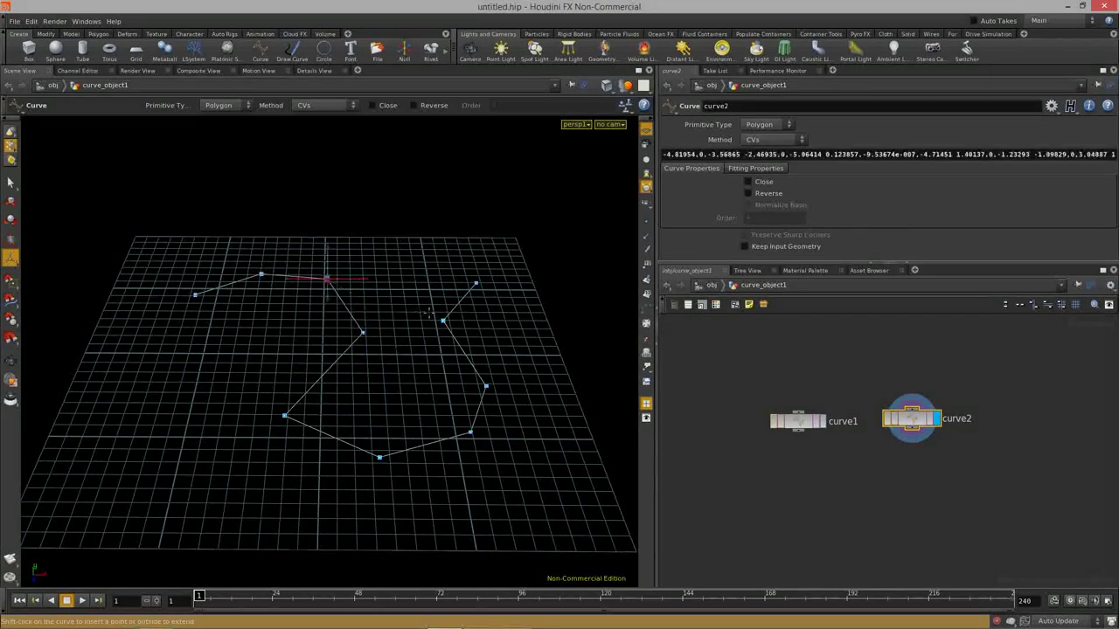
left_click_drag(441, 321, 420, 317)
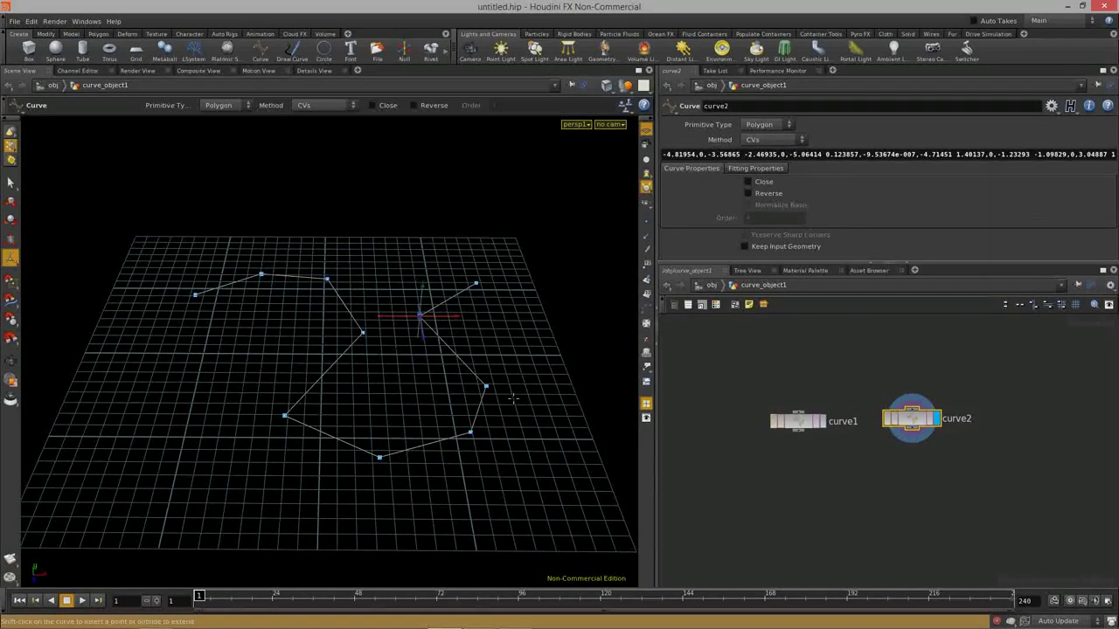
left_click_drag(487, 386, 473, 363)
Extend curve2 from its open end with three more points running back along the edge of the grid
left_click_drag(551, 393, 479, 351, "alt")
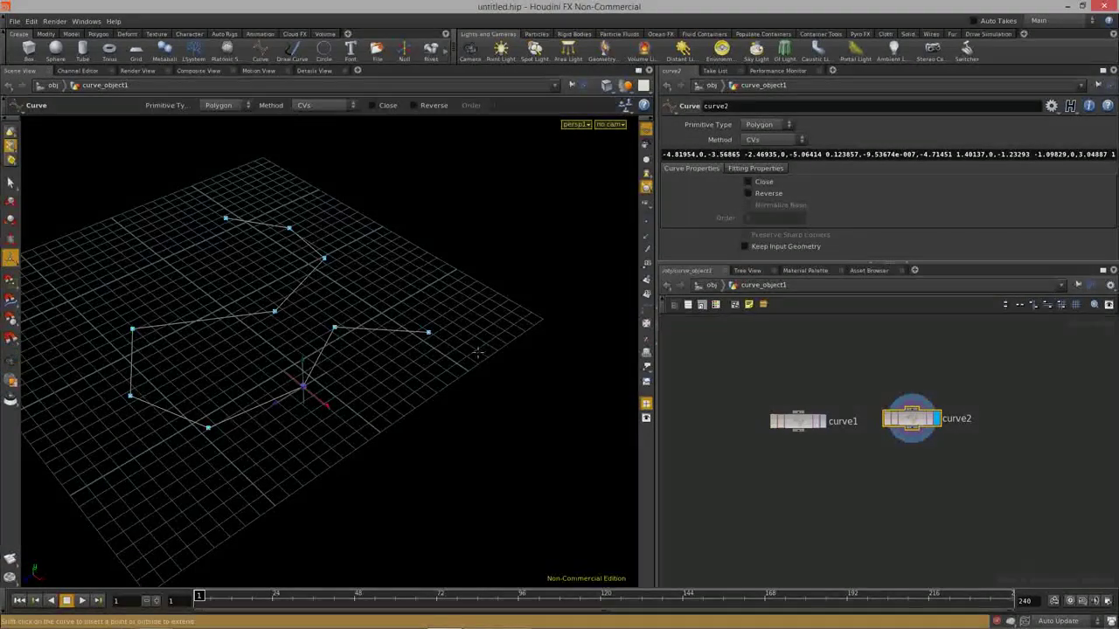
left_click(461, 374, "shift")
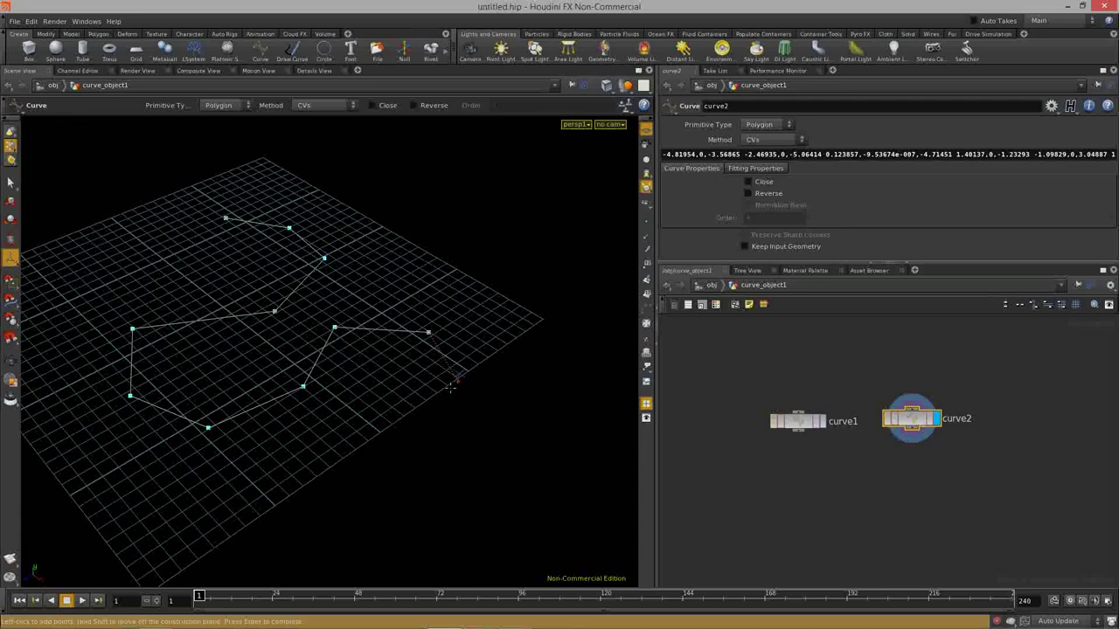
left_click(355, 440)
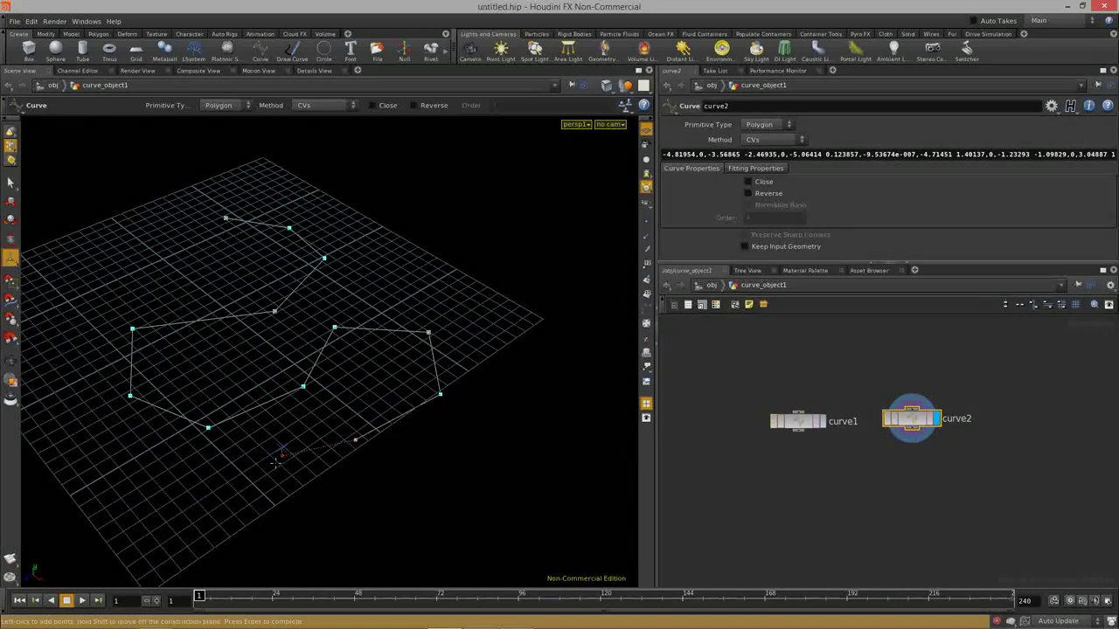
left_click(264, 478)
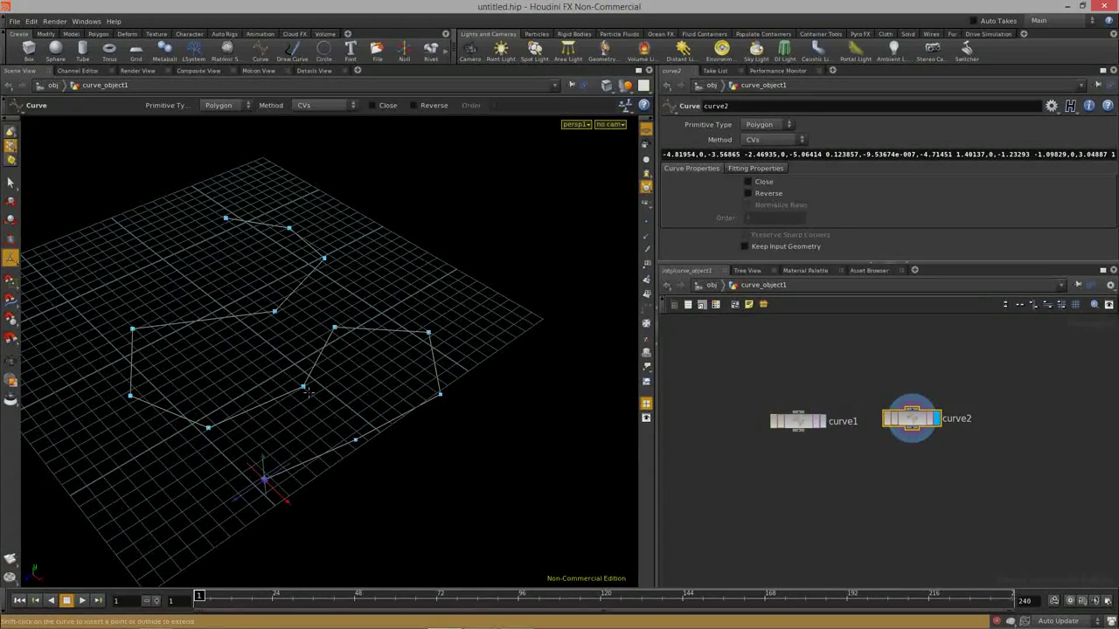
Even out the bends of curve2 by moving six of its existing points across the grid
mouse_move(303, 386)
left_mouse_down()
mouse_move(270, 375)
mouse_move(316, 379)
left_mouse_up()
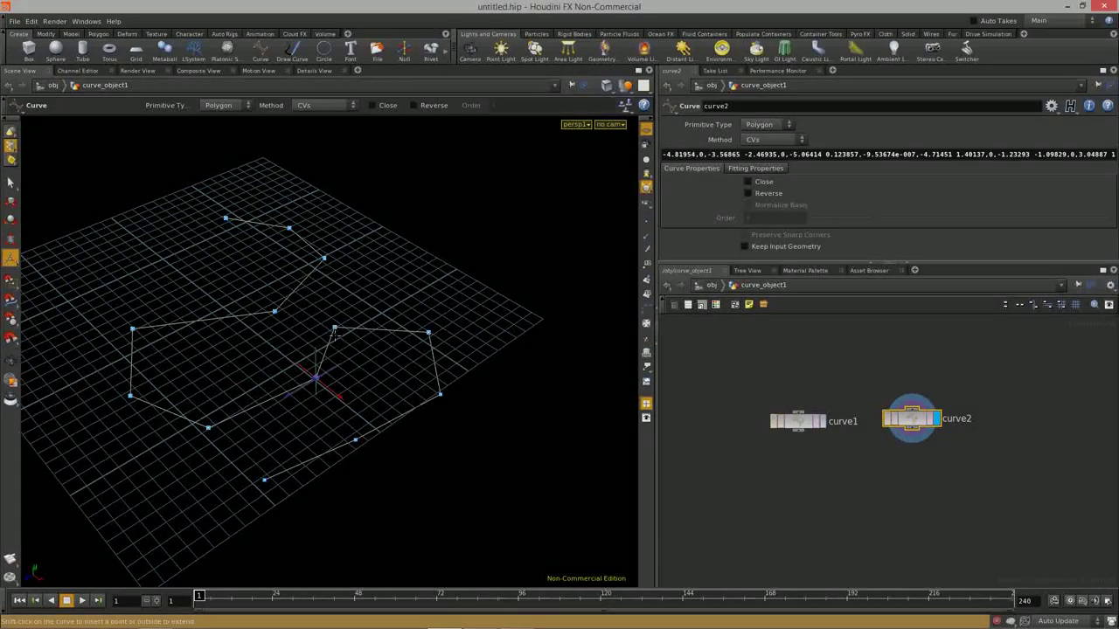
left_click_drag(332, 327, 348, 311)
left_click_drag(428, 332, 444, 322)
left_click_drag(274, 310, 243, 302)
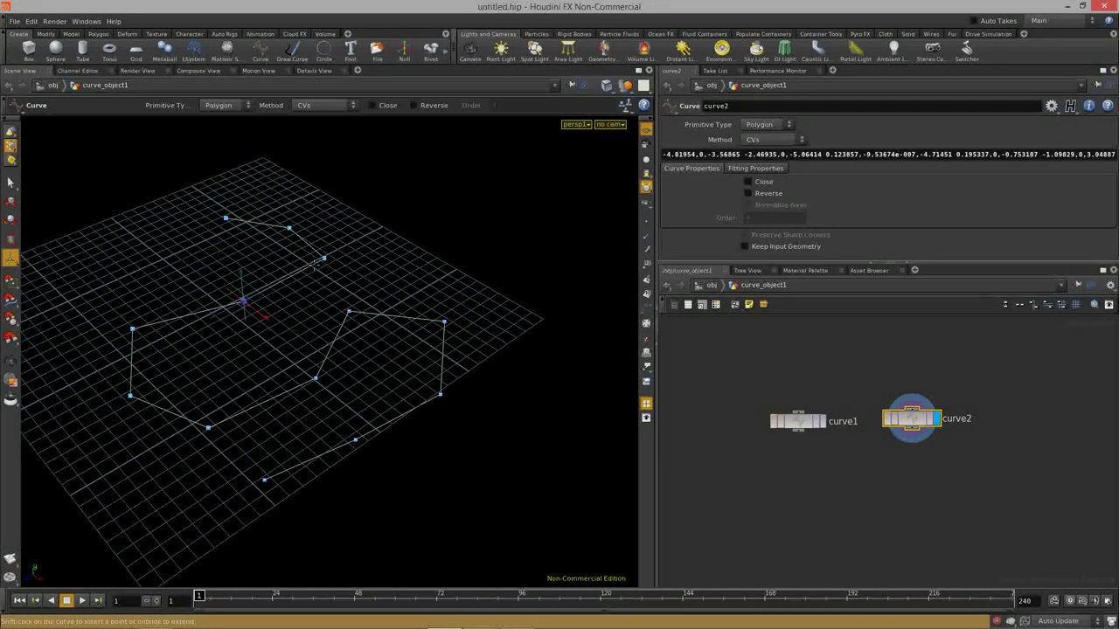
left_click_drag(323, 258, 274, 226)
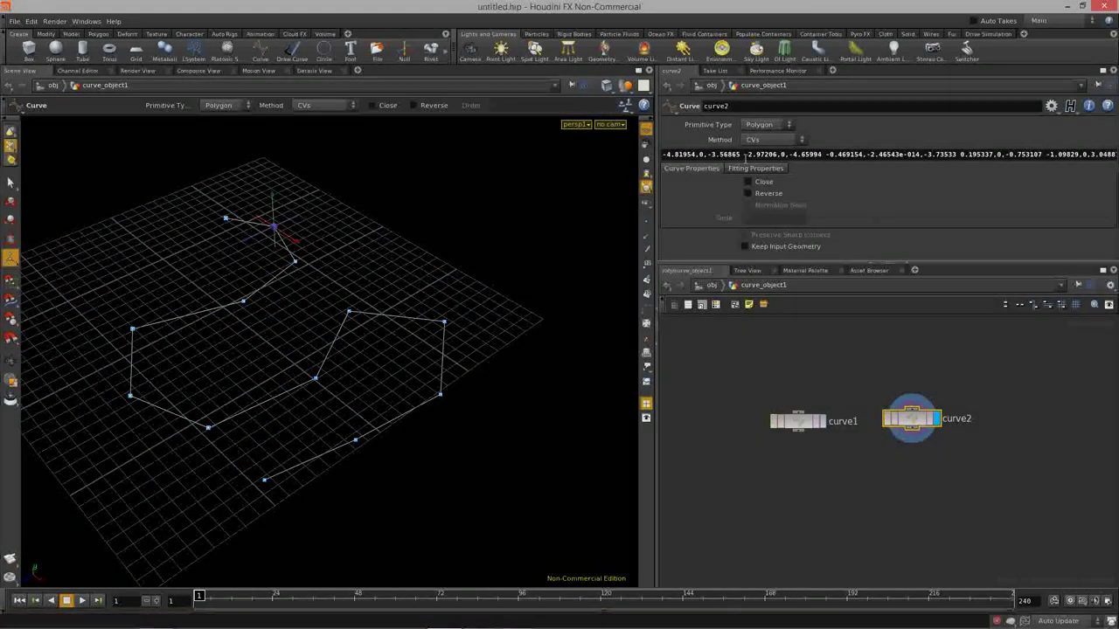
left_click_drag(289, 325, 380, 323, "alt")
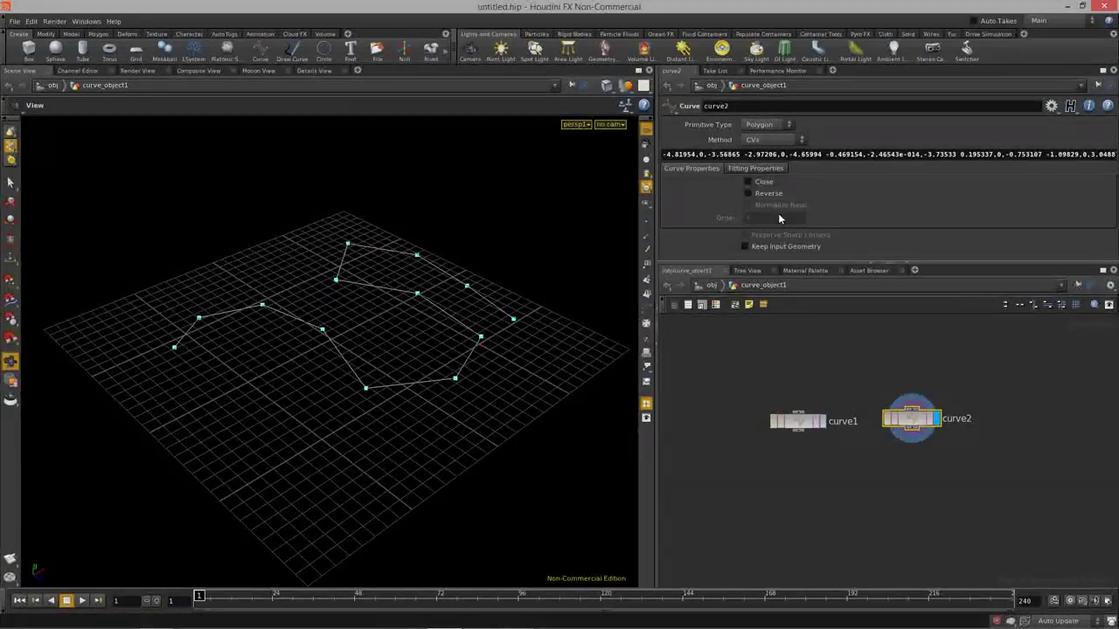
Delete the curve1 node and place the curve2 node in its area of the network
left_click_drag(911, 419, 799, 390)
left_click(804, 424)
key("Delete")
left_click_drag(802, 393, 853, 396)
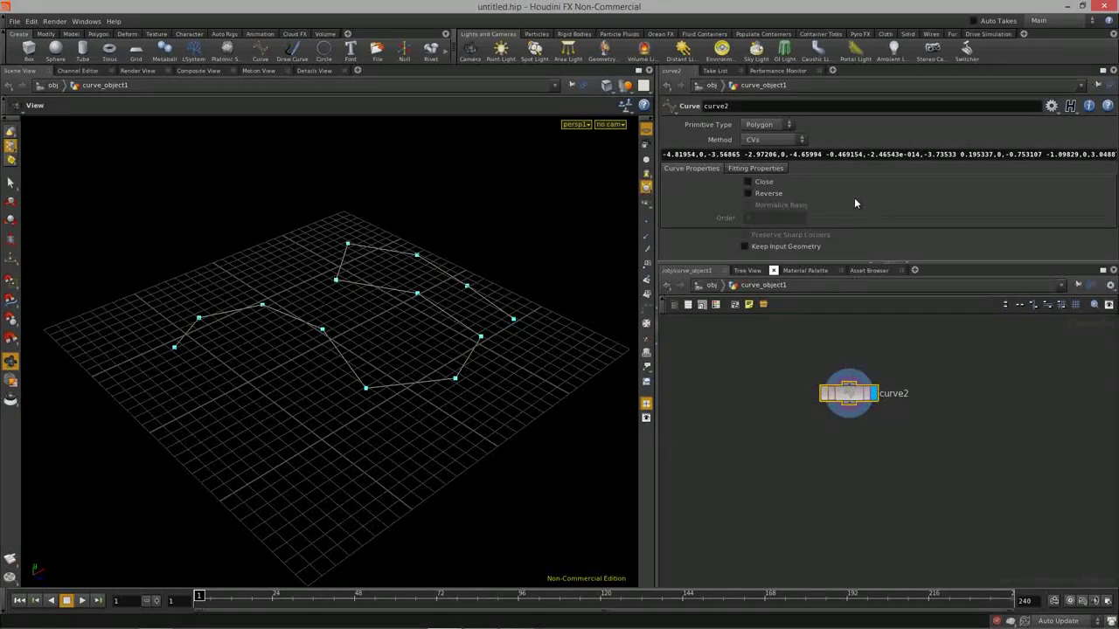
Try the NURBS and Bezier primitive types on curve2, ending with NURBS
left_click(762, 126)
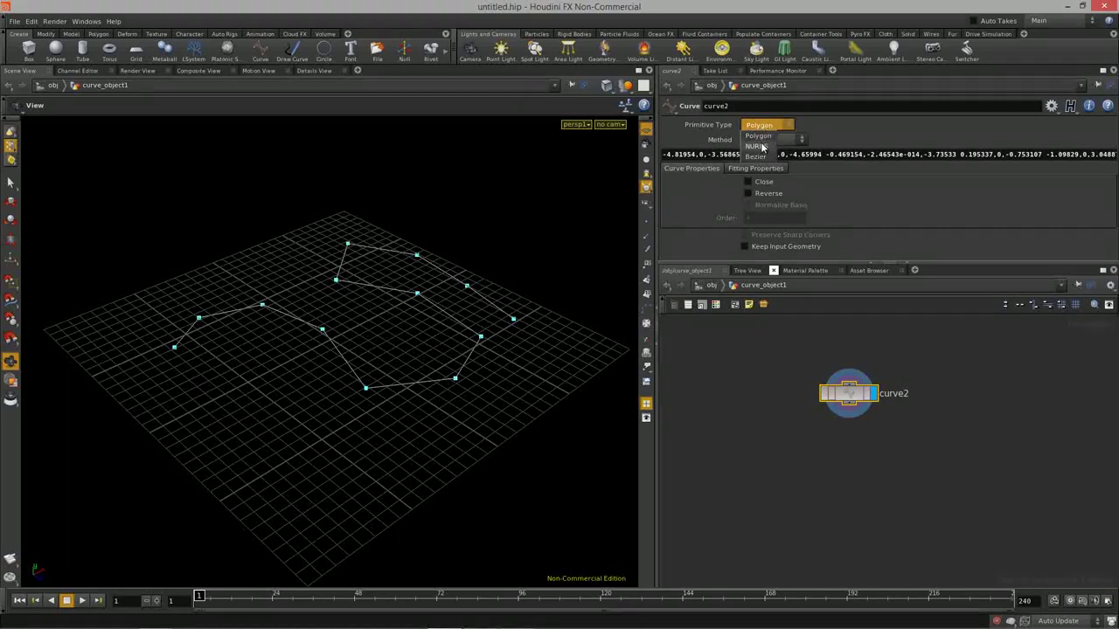
left_click(763, 147)
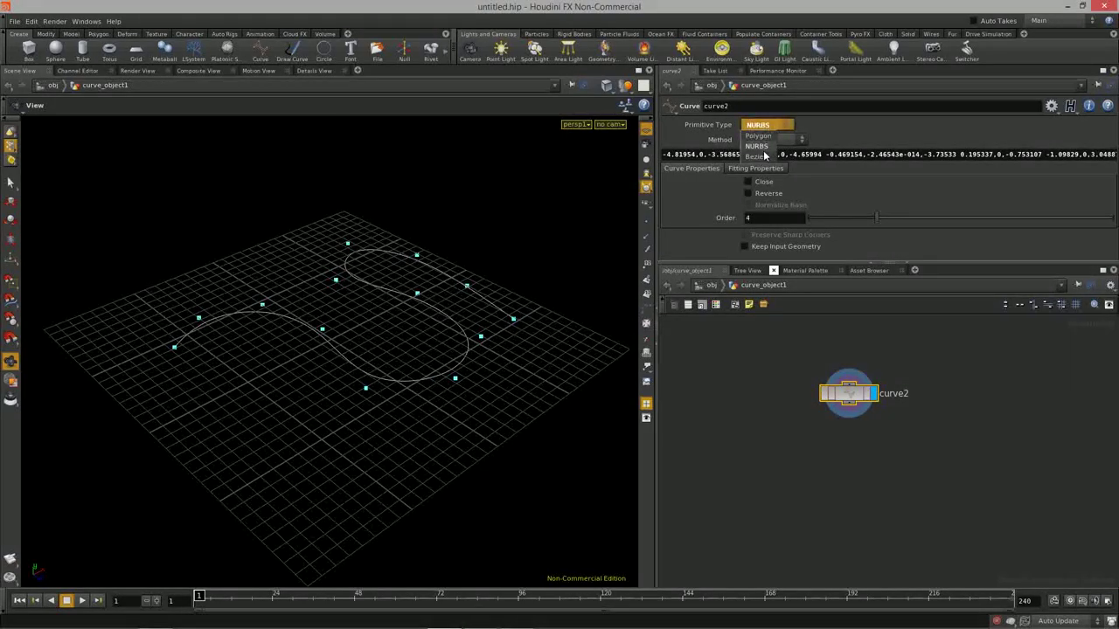
left_click(766, 154)
left_click(758, 126)
left_click(760, 145)
left_click_drag(434, 296, 417, 347)
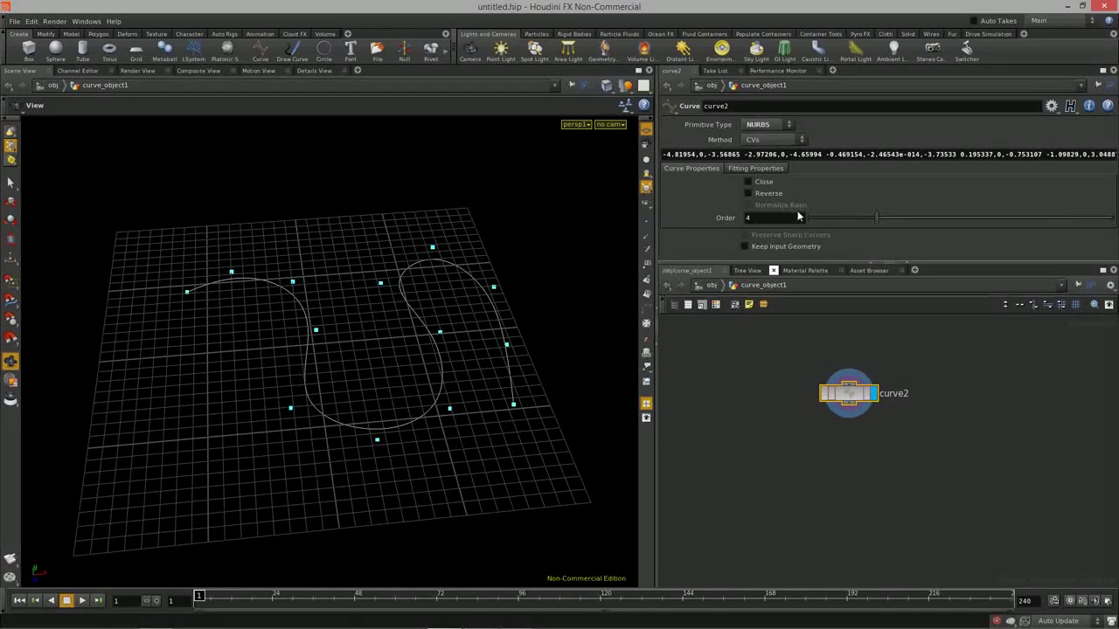
Try the Close and Reverse options on curve2, turn both off again, and try out its Order setting
left_click(757, 186)
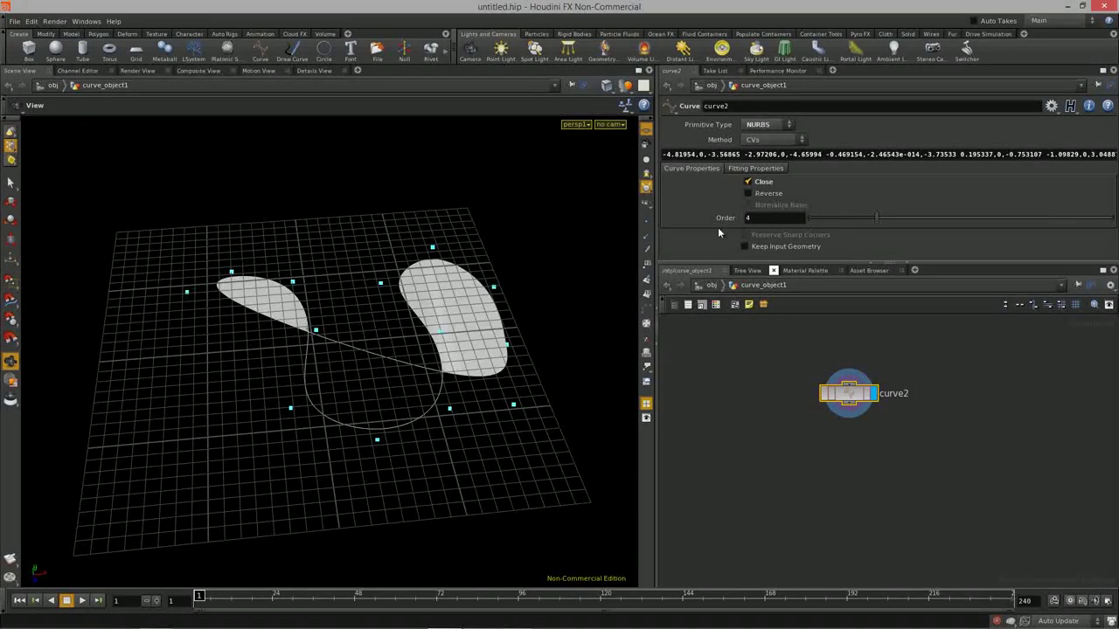
left_click_drag(462, 387, 448, 367)
left_click(759, 182)
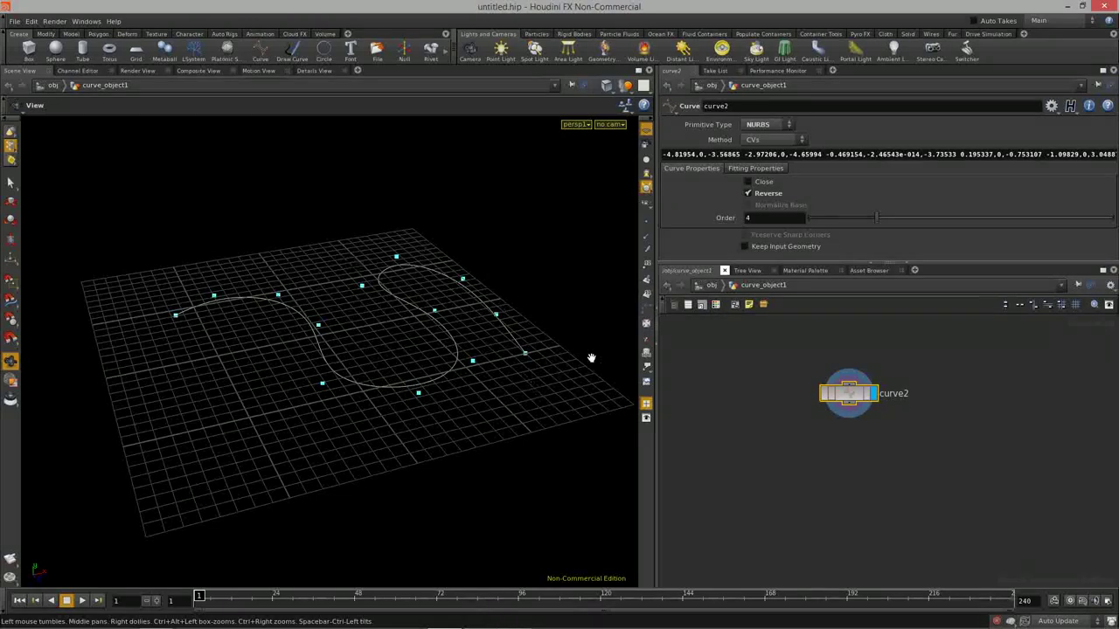
left_click(764, 182)
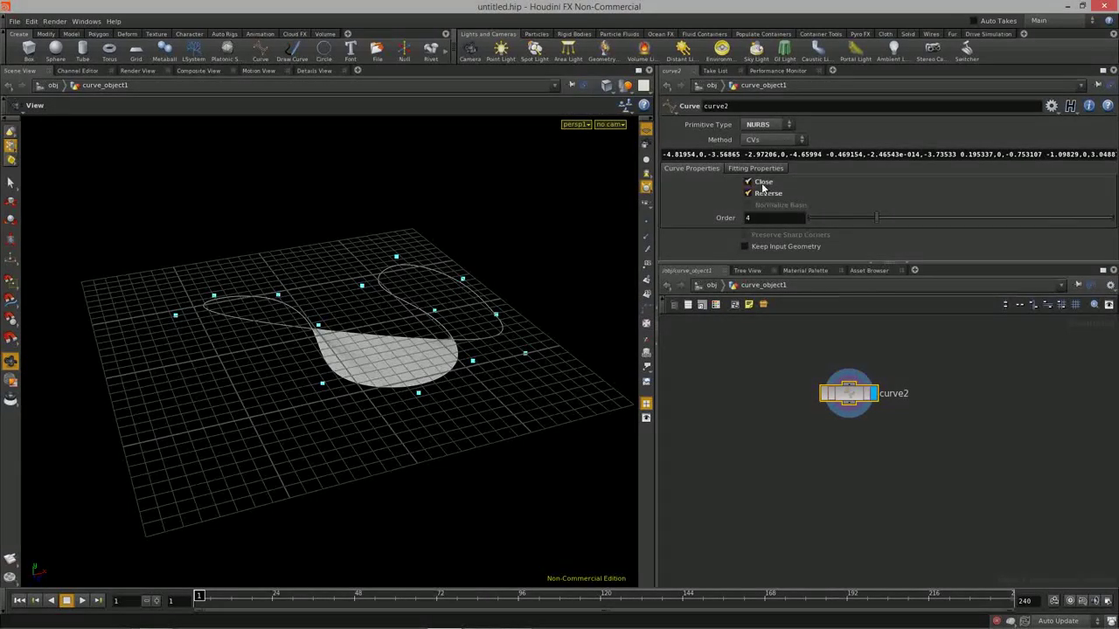
left_click(762, 182)
left_click(761, 194)
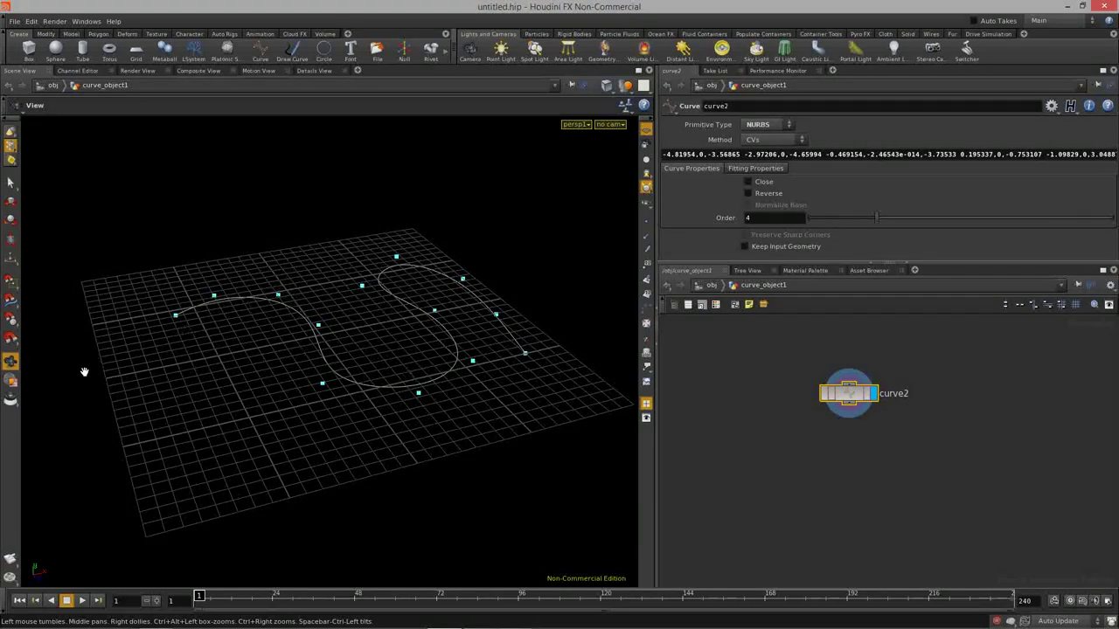
mouse_move(853, 222)
left_mouse_down()
mouse_move(813, 221)
mouse_move(874, 221)
left_mouse_up()
left_click_drag(464, 332, 402, 338)
Open curve2's fitting properties, switch its primitive type to Bezier and set its method to Breakpoints
left_click(755, 169)
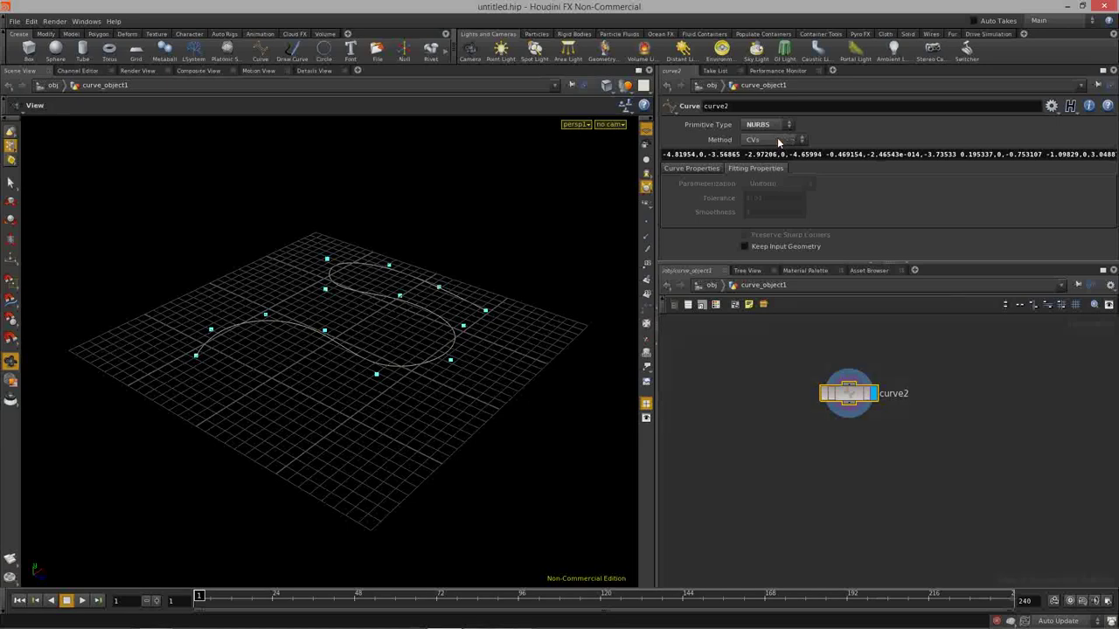
left_click(776, 141)
left_click(776, 131)
left_click(769, 125)
left_click(757, 155)
left_click(773, 127)
left_click(772, 137)
left_click(773, 139)
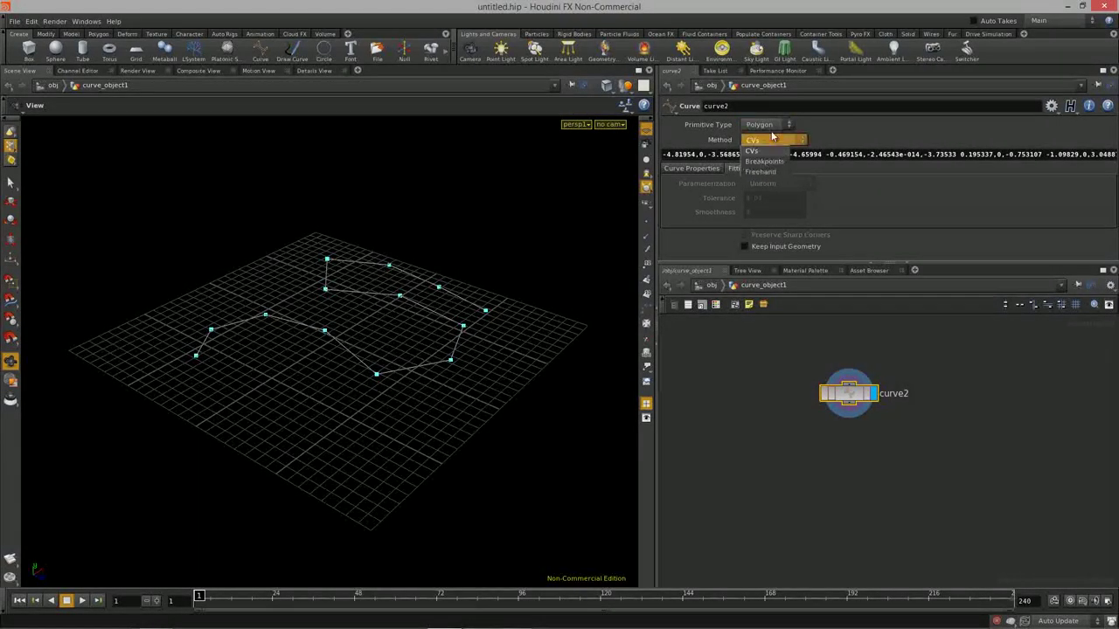
left_click(772, 125)
left_click(771, 125)
left_click(758, 156)
left_click(774, 140)
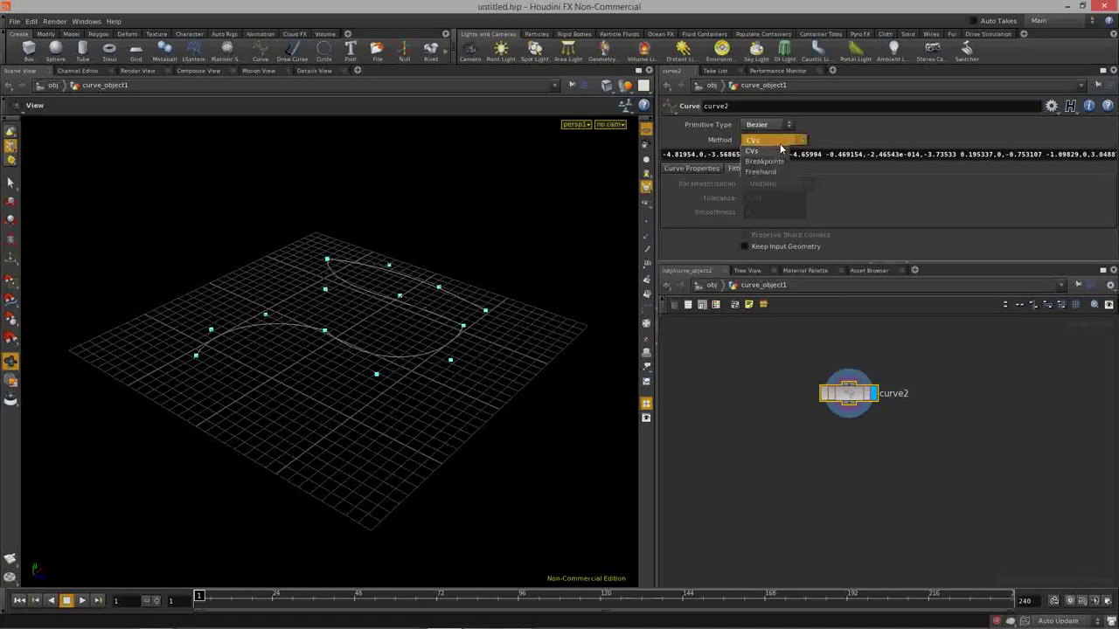
left_click(777, 162)
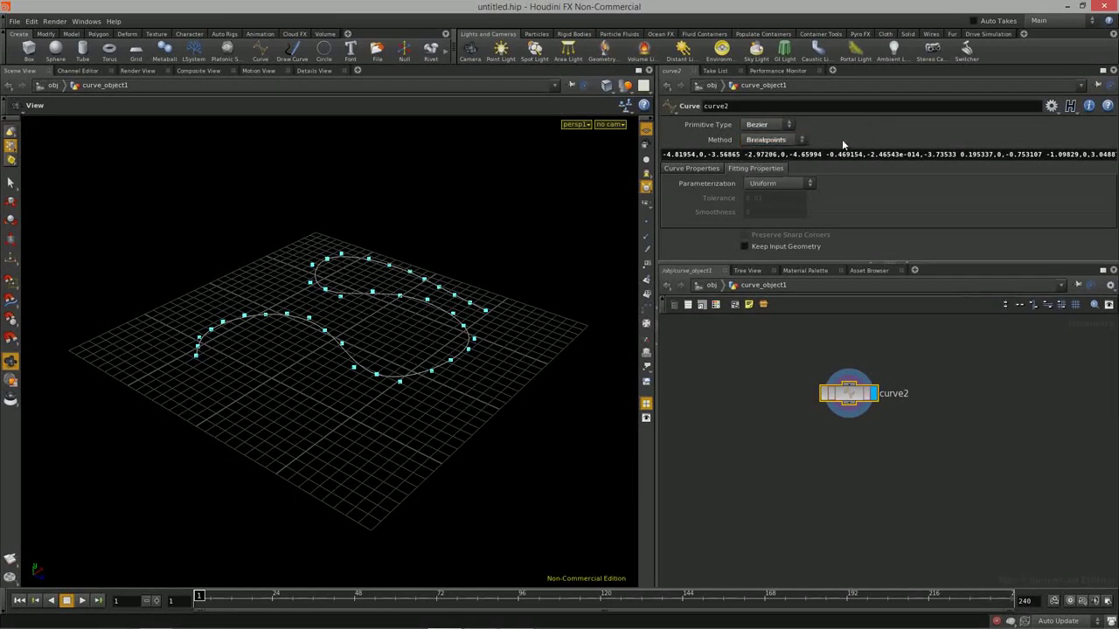
Set the Parameterization in curve2's fitting properties to Centripetal
left_click(789, 184)
left_click(776, 204)
left_click(788, 187)
left_click(766, 215)
left_click_drag(373, 347, 437, 382)
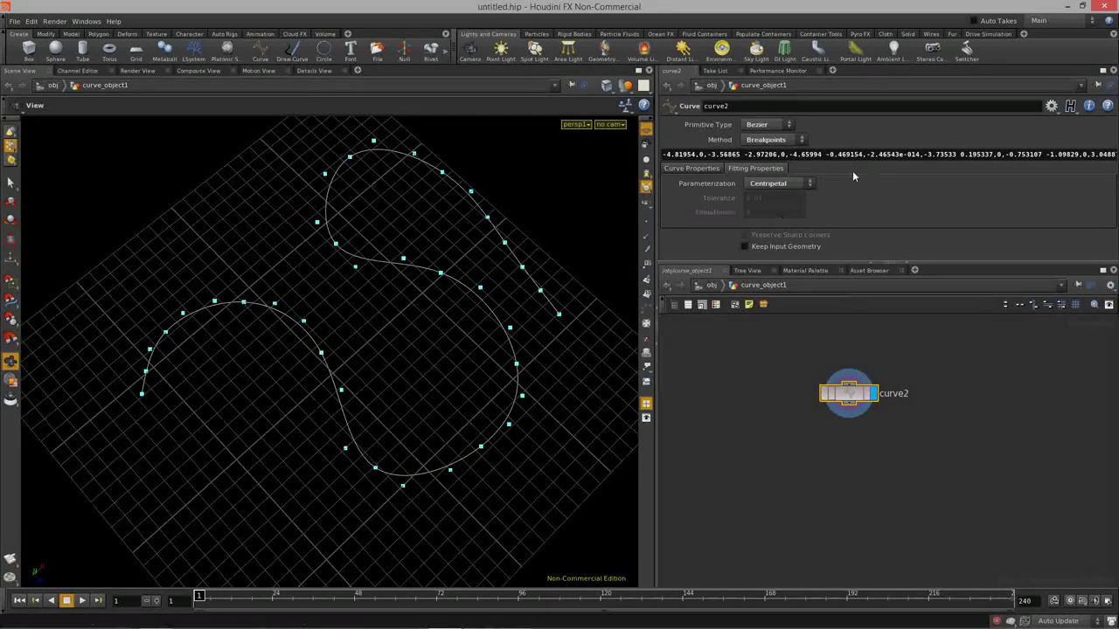
Set curve2's primitive type to Polygon and shift its node aside to make room in the network
left_click(784, 126)
left_click(758, 135)
left_click(764, 125)
left_click(769, 138)
left_click_drag(410, 348, 359, 376)
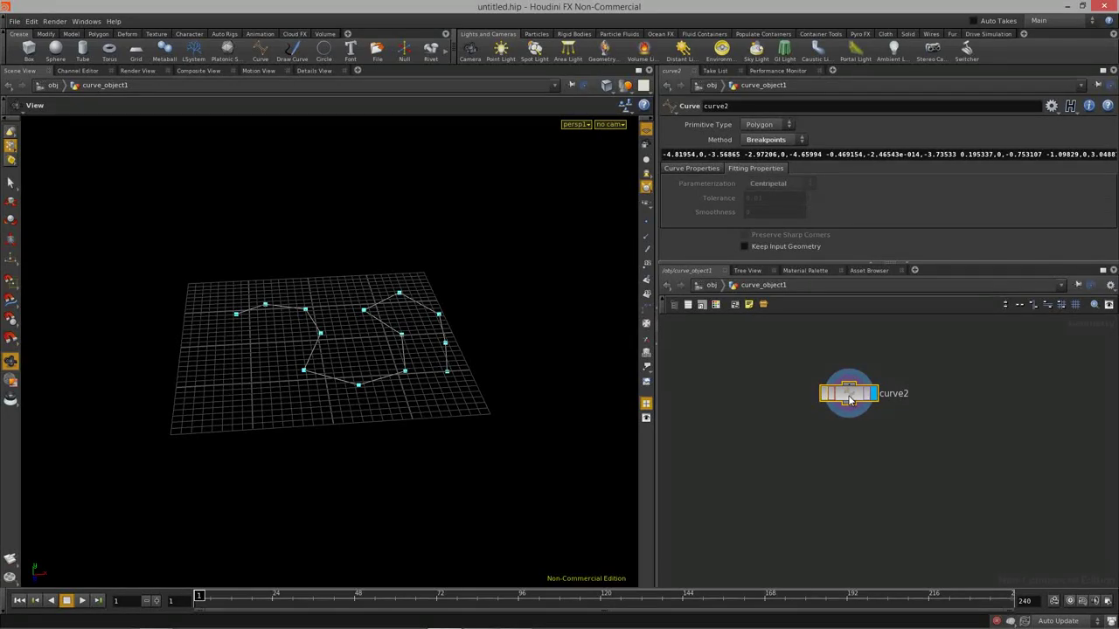
left_click_drag(792, 400, 766, 395)
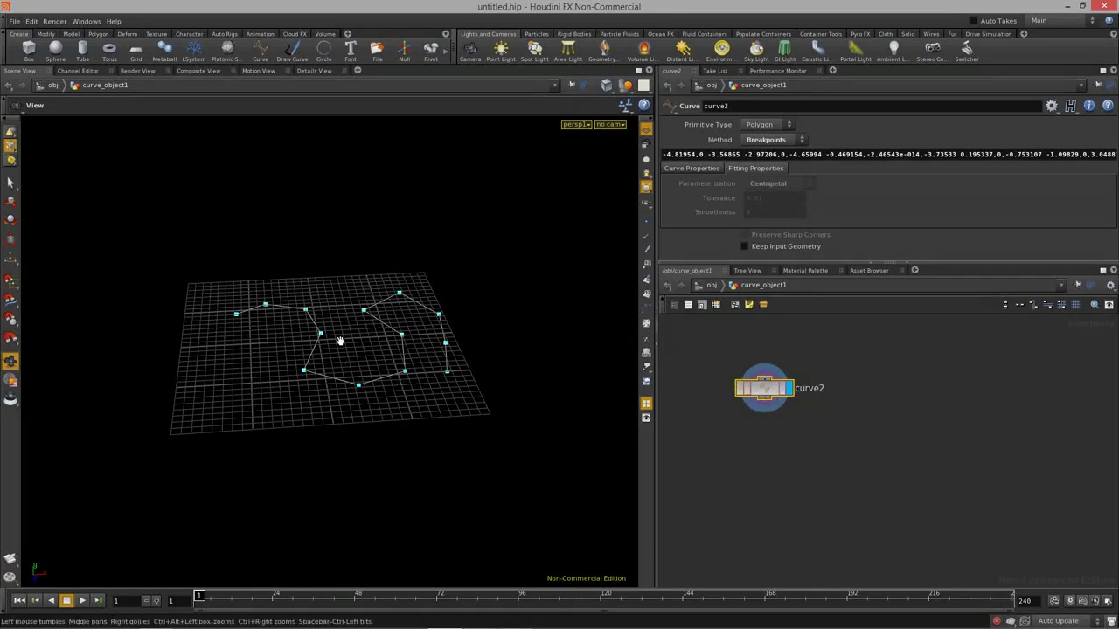
right_click_drag(342, 349, 420, 385)
left_click_drag(419, 384, 489, 411)
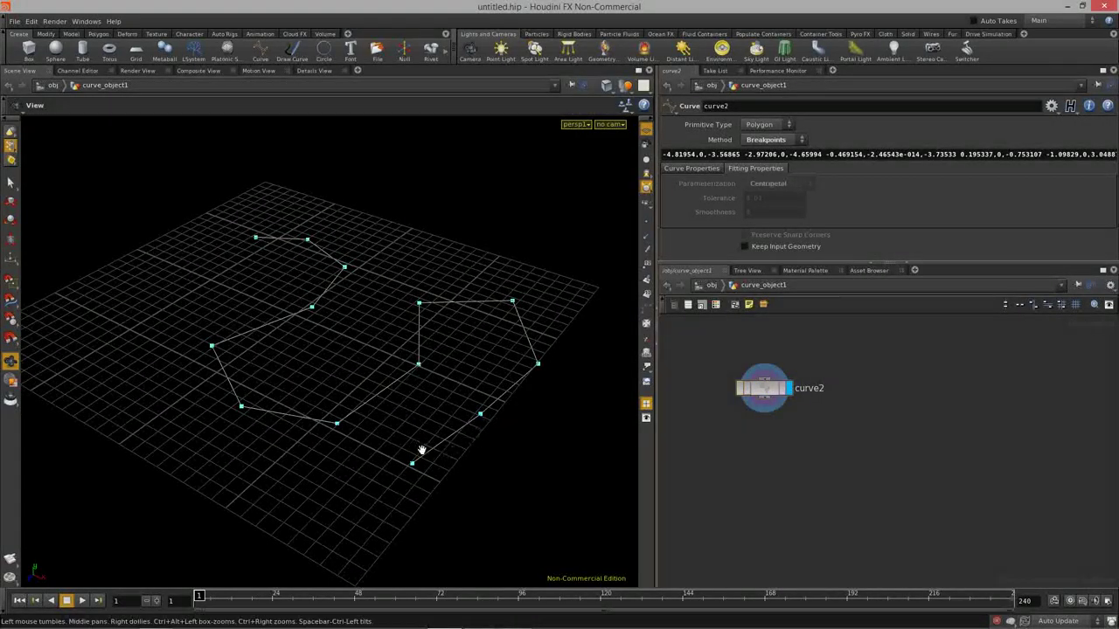
left_click_drag(419, 461, 472, 461)
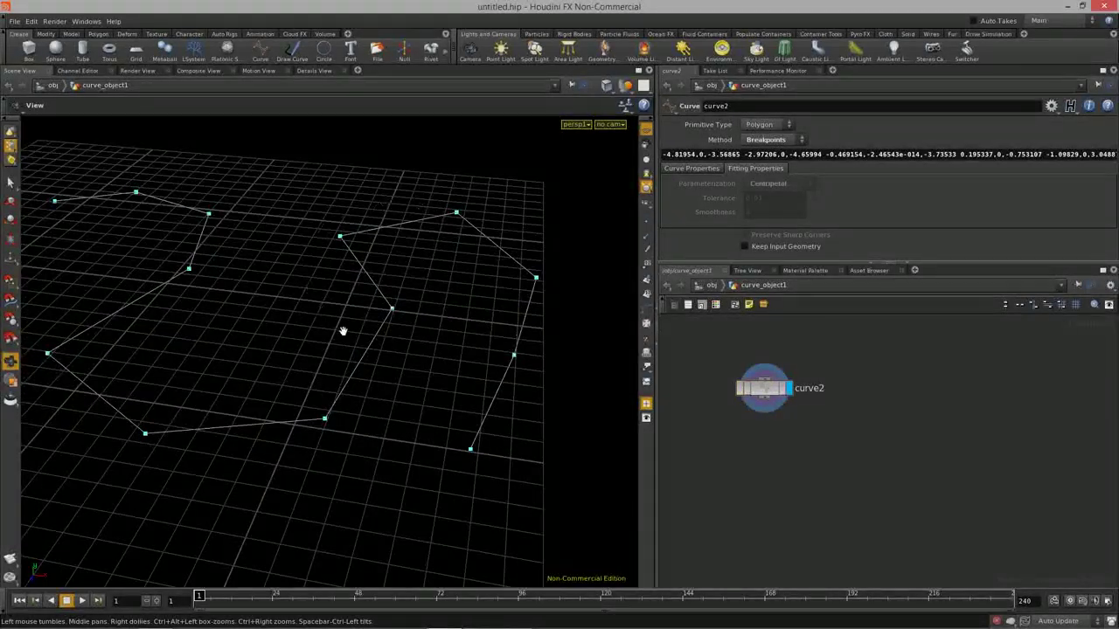
left_click_drag(464, 452, 439, 432)
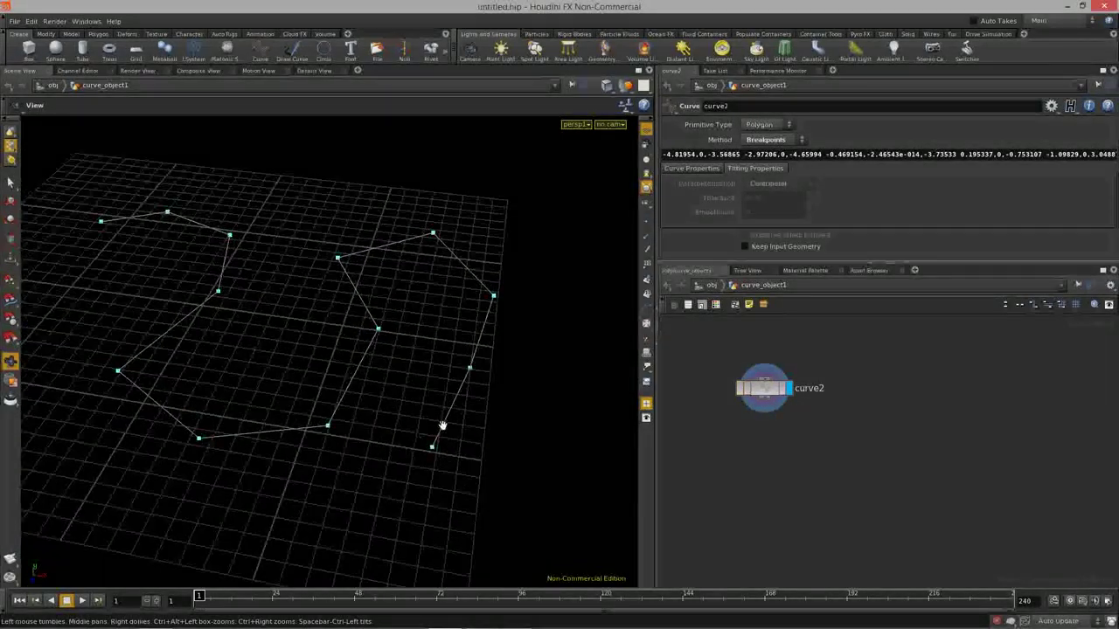
left_click_drag(402, 420, 406, 462)
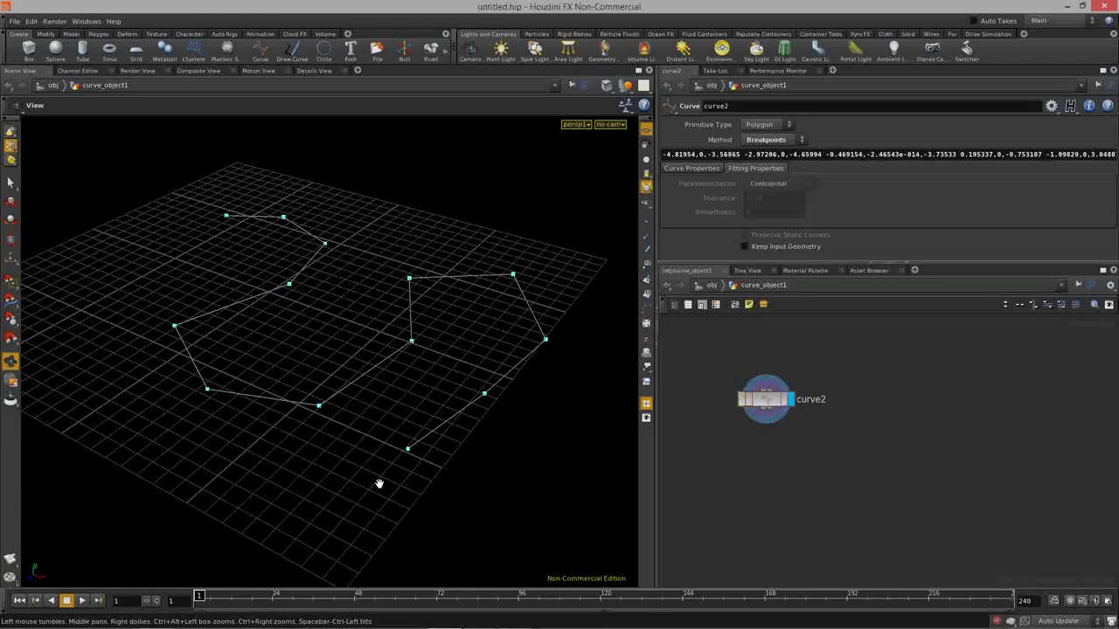
left_click_drag(301, 387, 437, 449)
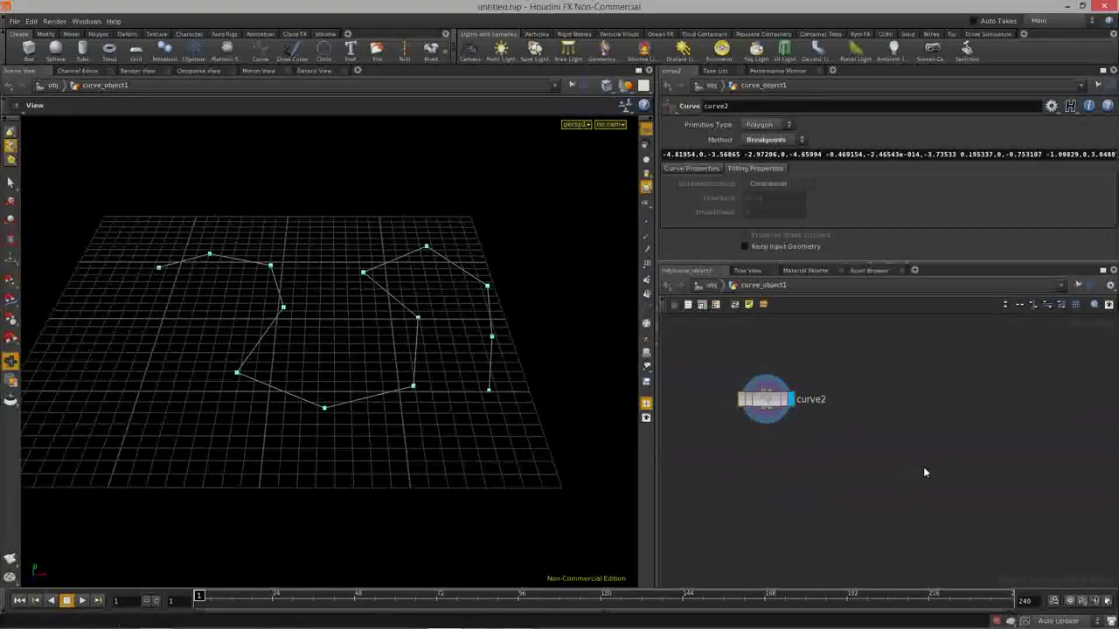
Place a Sweep node below curve2 and a Line node beside curve2 in the network
key("Tab")
type("swe")
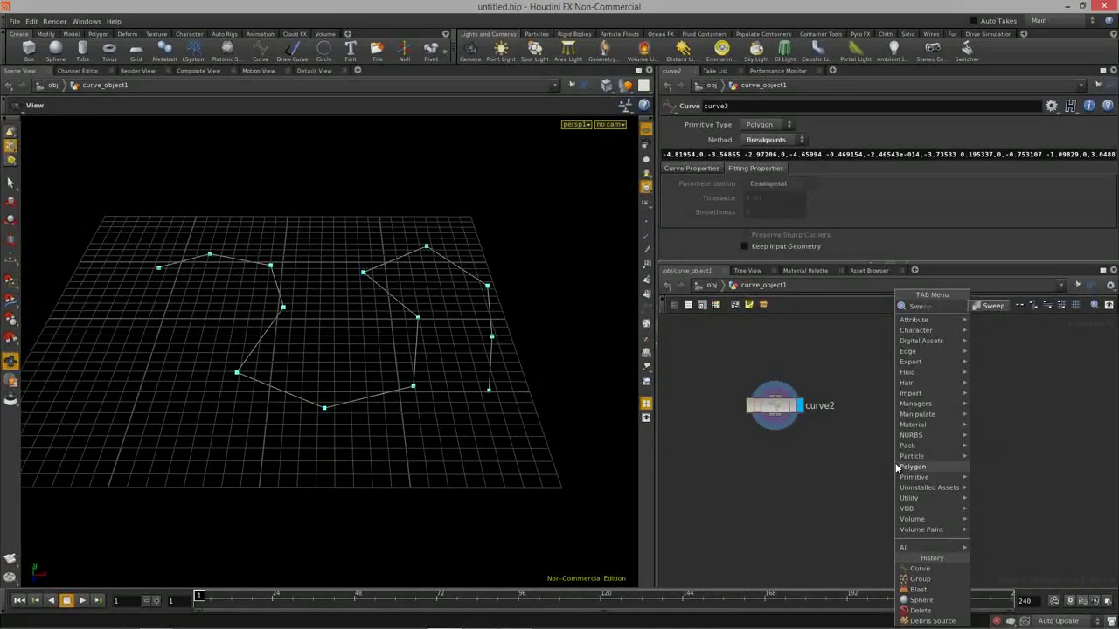
key("Return")
left_click(878, 491)
key("Tab")
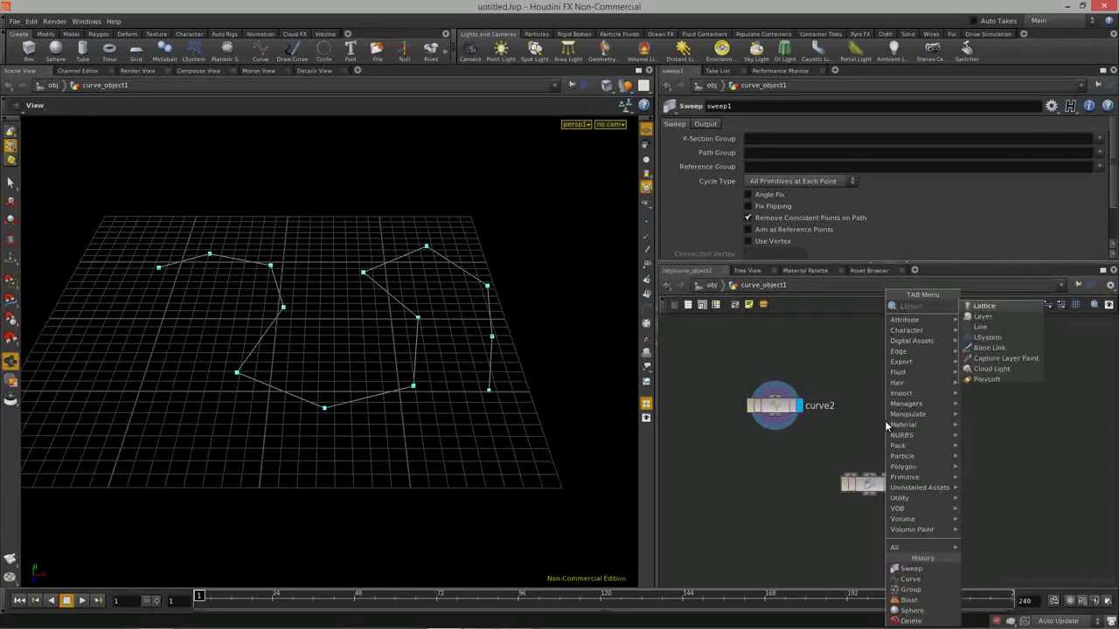
left_click(980, 306)
left_click(931, 407)
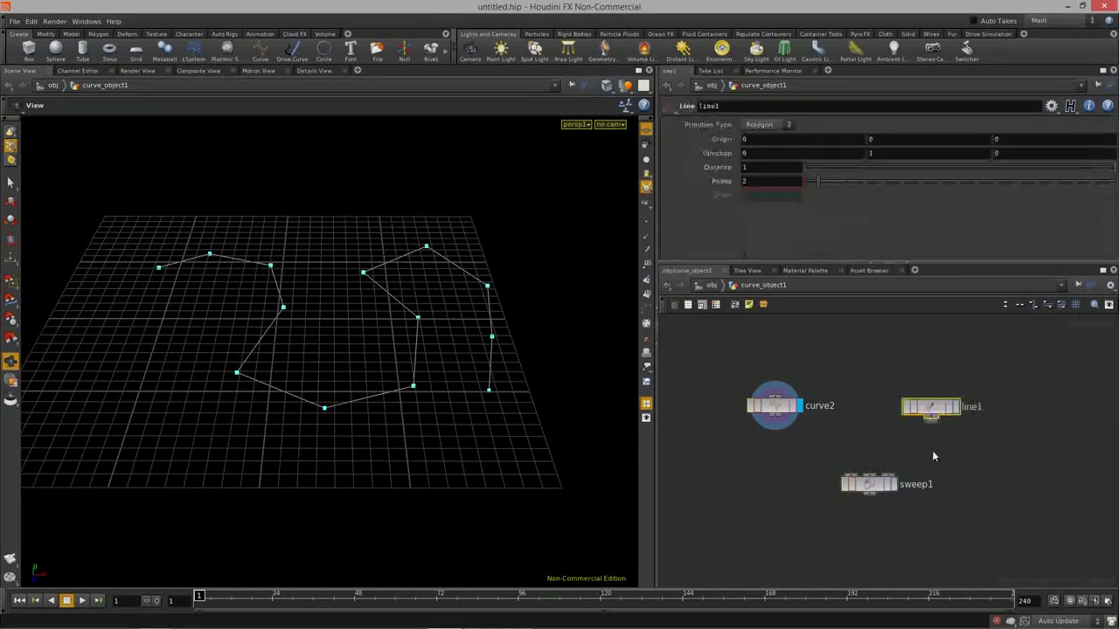
Rearrange the network so line1 sits beside curve2 on its left, with the sweep1 node centred below the two
left_click_drag(874, 492, 848, 483)
scroll(888, 457, "up", 3)
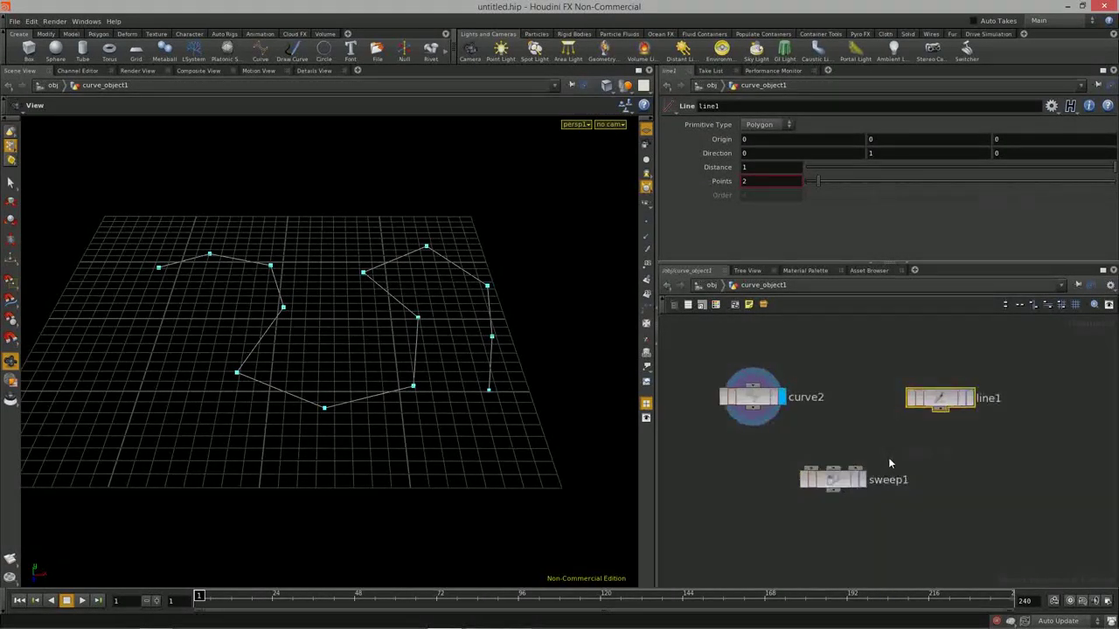
middle_click_drag(885, 461, 921, 460)
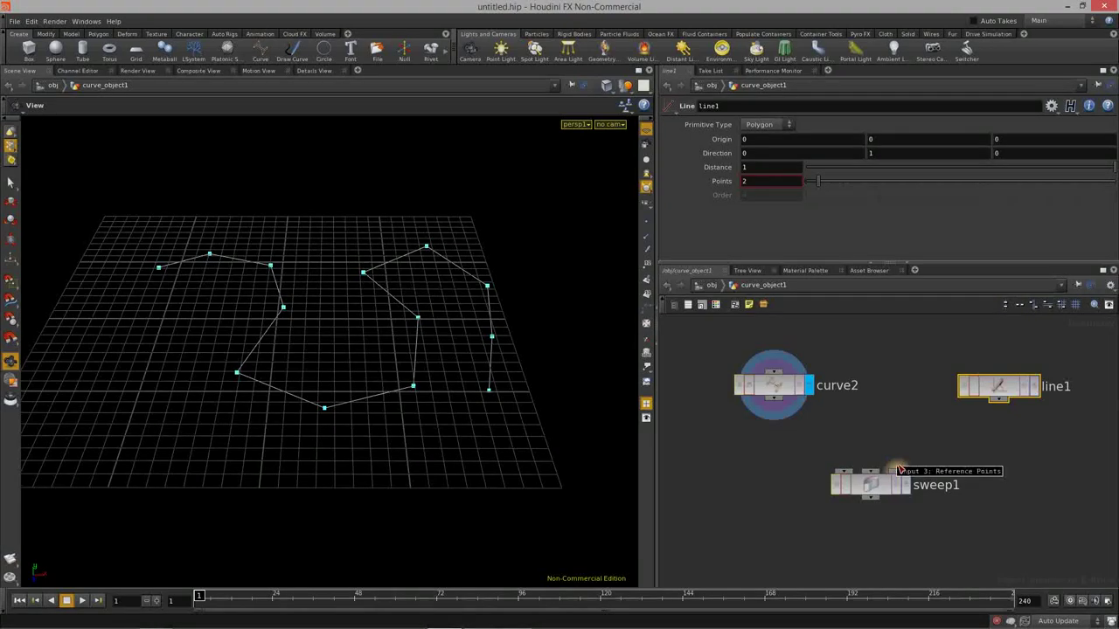
left_click_drag(1004, 378, 734, 435)
left_click_drag(774, 389, 862, 385)
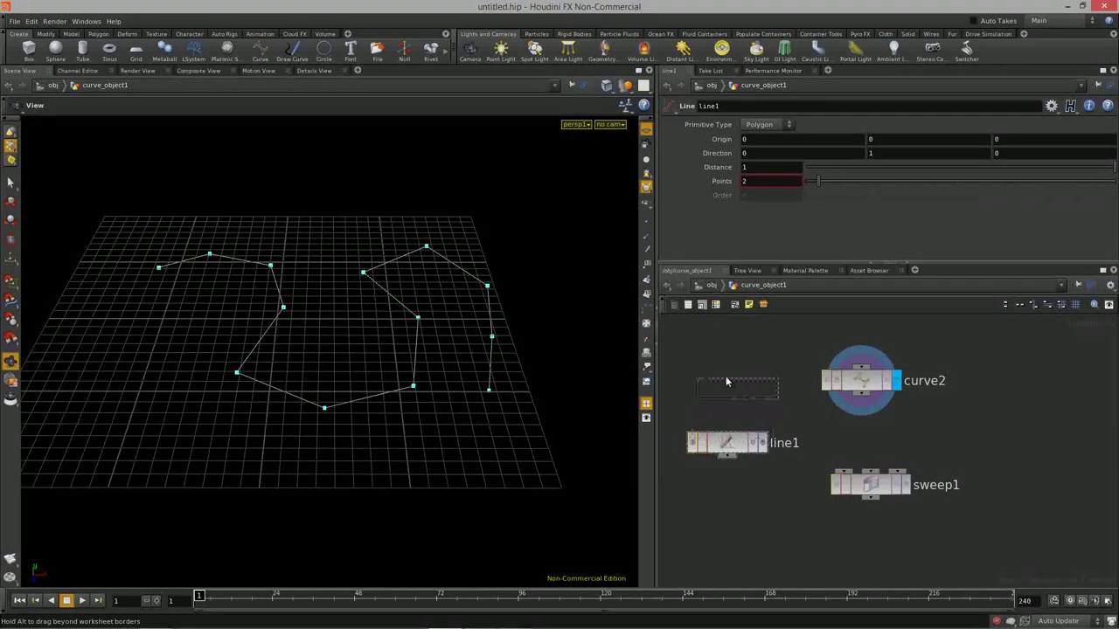
left_click_drag(725, 382, 720, 379)
left_click_drag(464, 380, 329, 378)
left_click_drag(855, 492, 804, 499)
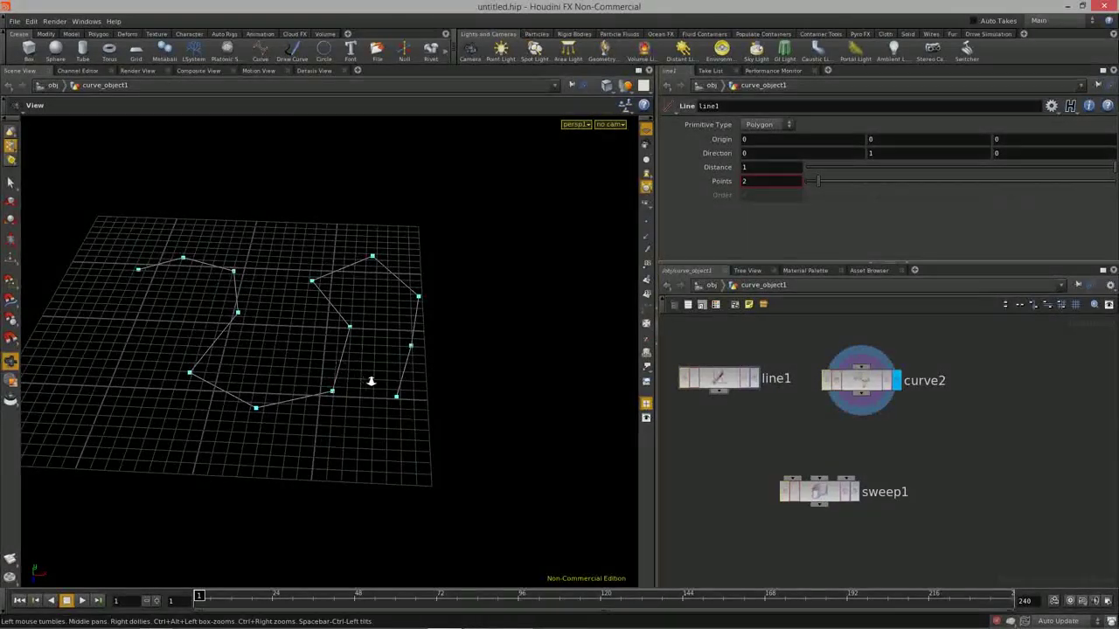
Display line1 and examine the line's position and orientation on the grid from several angles
left_click_drag(370, 381, 402, 379)
left_click(753, 377)
right_click_drag(296, 336, 416, 380)
left_click_drag(416, 379, 262, 346)
right_click_drag(262, 347, 324, 390)
left_click_drag(324, 390, 295, 362)
key("h")
right_click_drag(358, 405, 218, 409)
left_click_drag(355, 417, 422, 402)
right_click_drag(423, 402, 257, 422)
left_click_drag(256, 422, 331, 297)
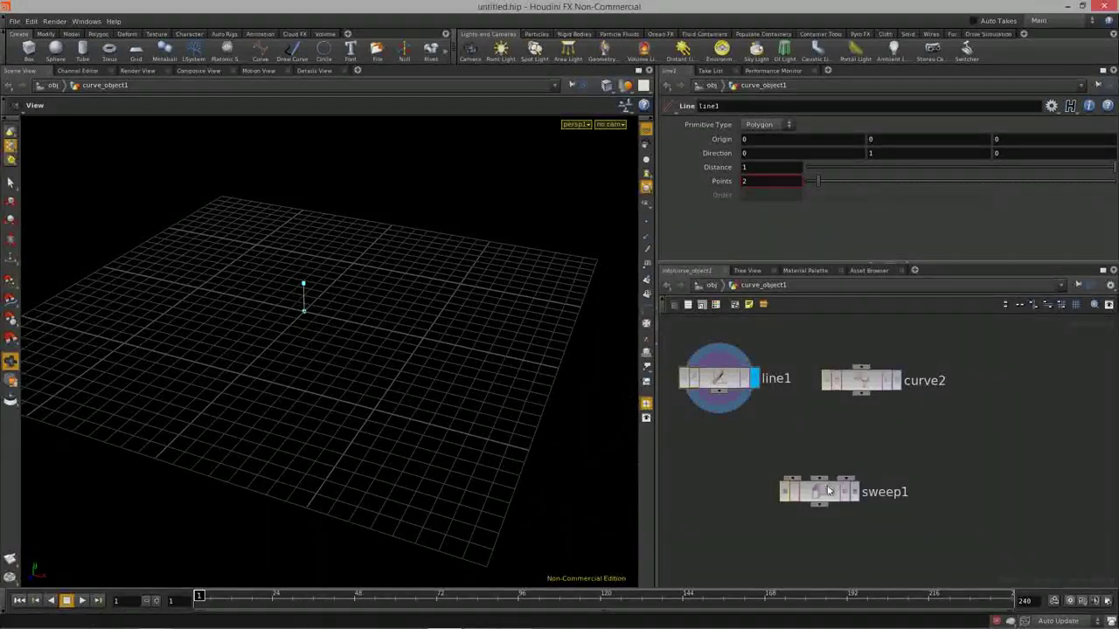
Display sweep1, and rename curve2 to BackBone and connect it to the Sweep's second input
left_click(853, 496)
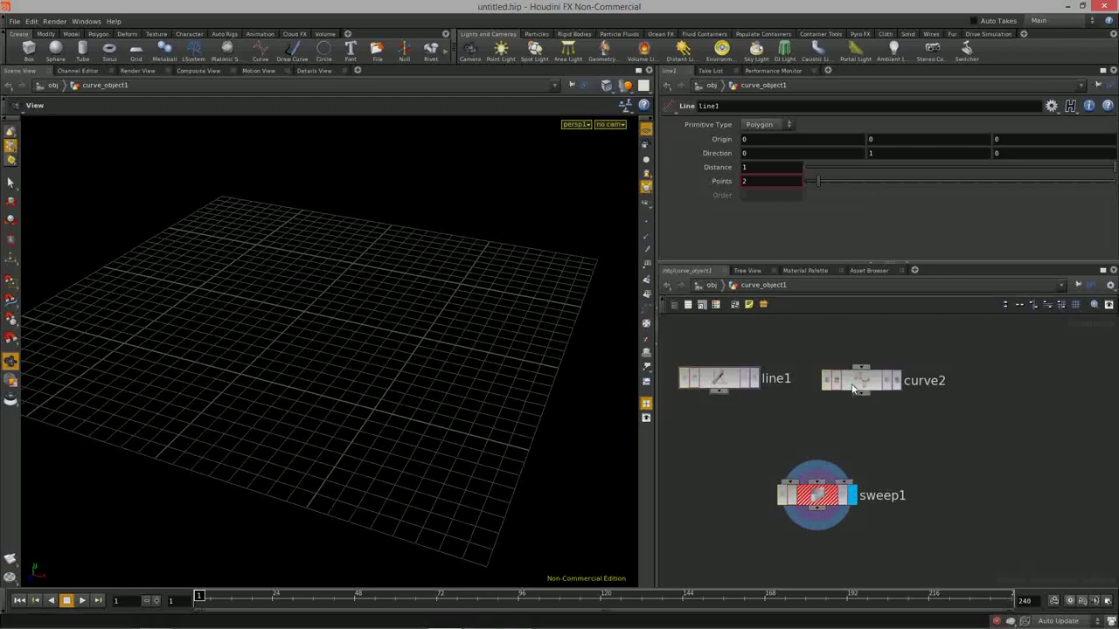
double_click(909, 380)
type("BackBone")
key("Return")
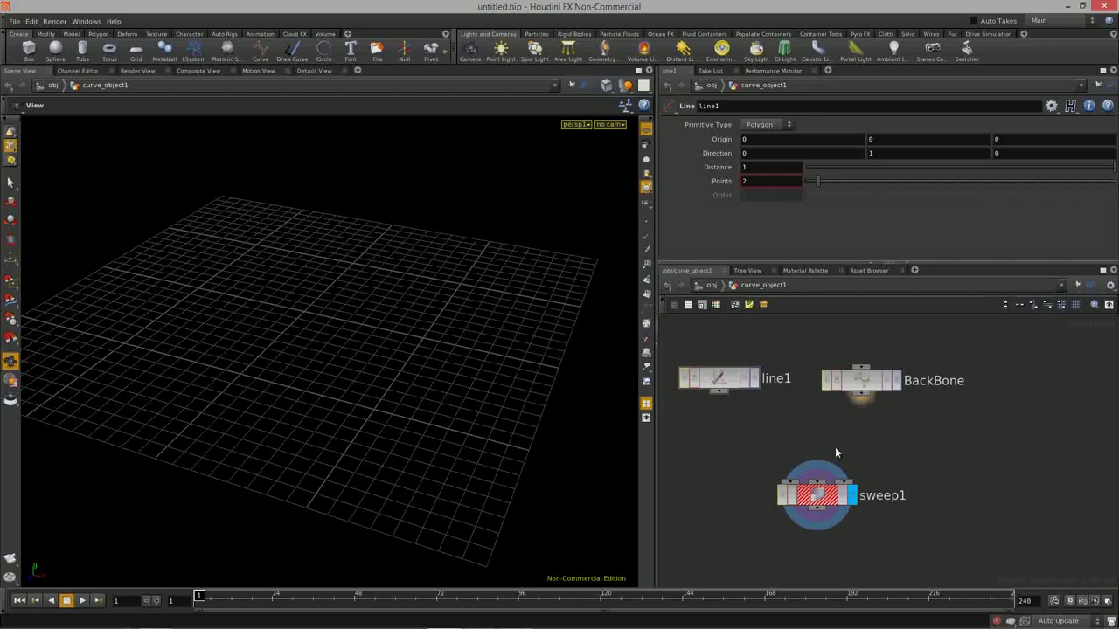
Rename line1 to CrossSection and connect it to the first input of sweep1
double_click(773, 378)
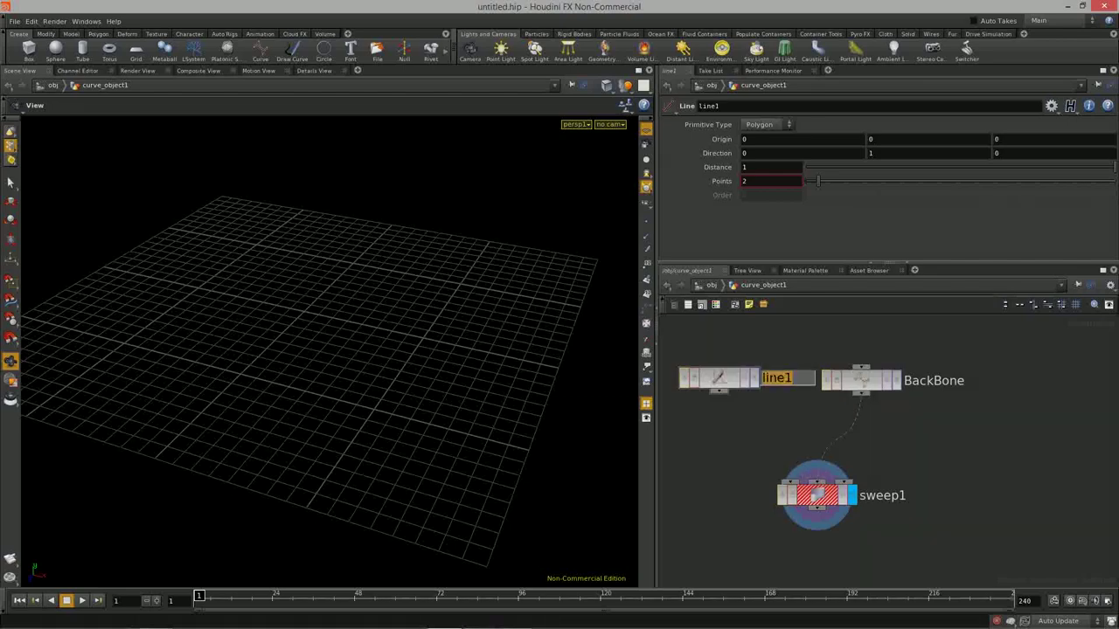
type("CrossSection")
key("Return")
left_click_drag(879, 392, 911, 409)
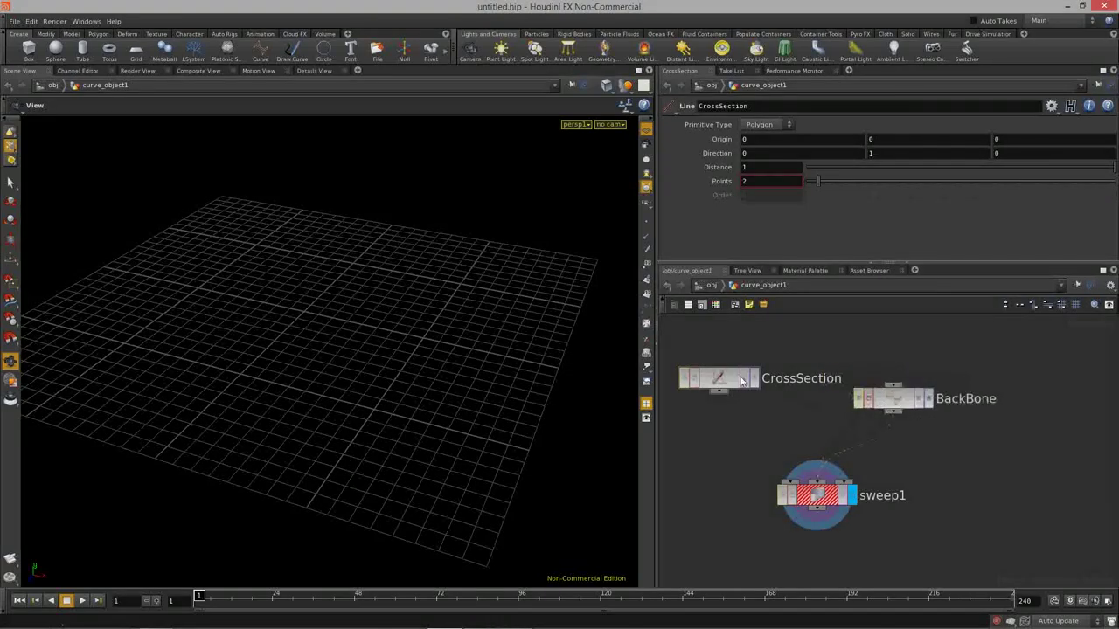
left_click(779, 477)
mouse_move(252, 288)
left_mouse_down()
mouse_move(304, 333)
mouse_move(398, 313)
mouse_move(349, 323)
mouse_move(332, 344)
mouse_move(145, 332)
mouse_move(238, 371)
mouse_move(226, 358)
left_mouse_up()
left_click_drag(377, 348, 429, 390)
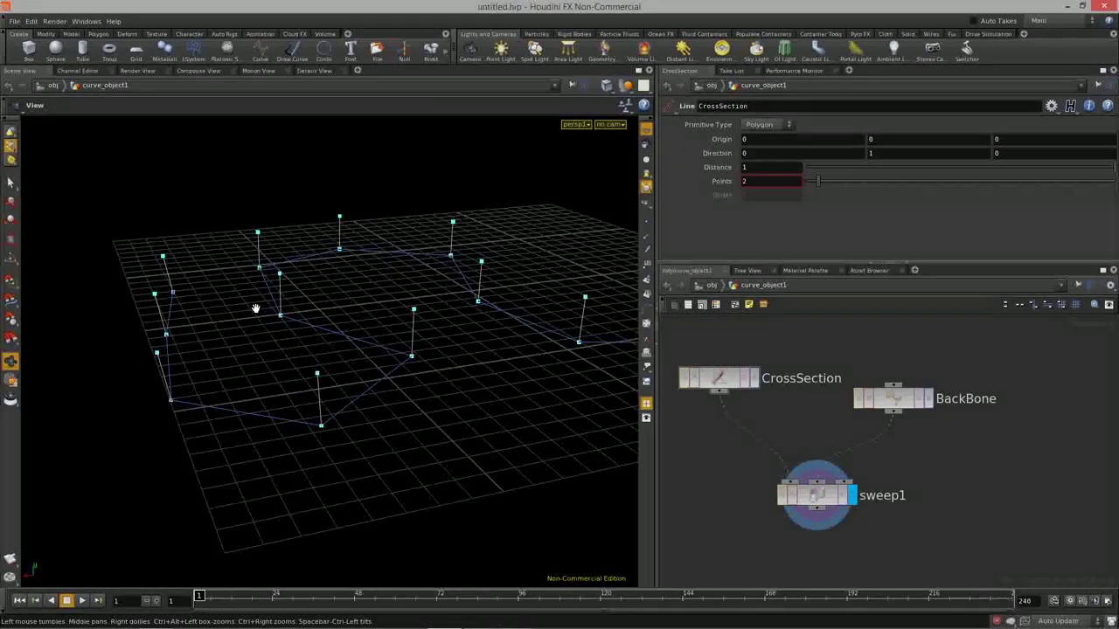
left_click_drag(382, 318, 419, 305)
Try Skin with Auto Closure and Skin Unclosed as sweep1's Skin Output, settling on Skin Unclosed with Preserve Shape
left_click(820, 495)
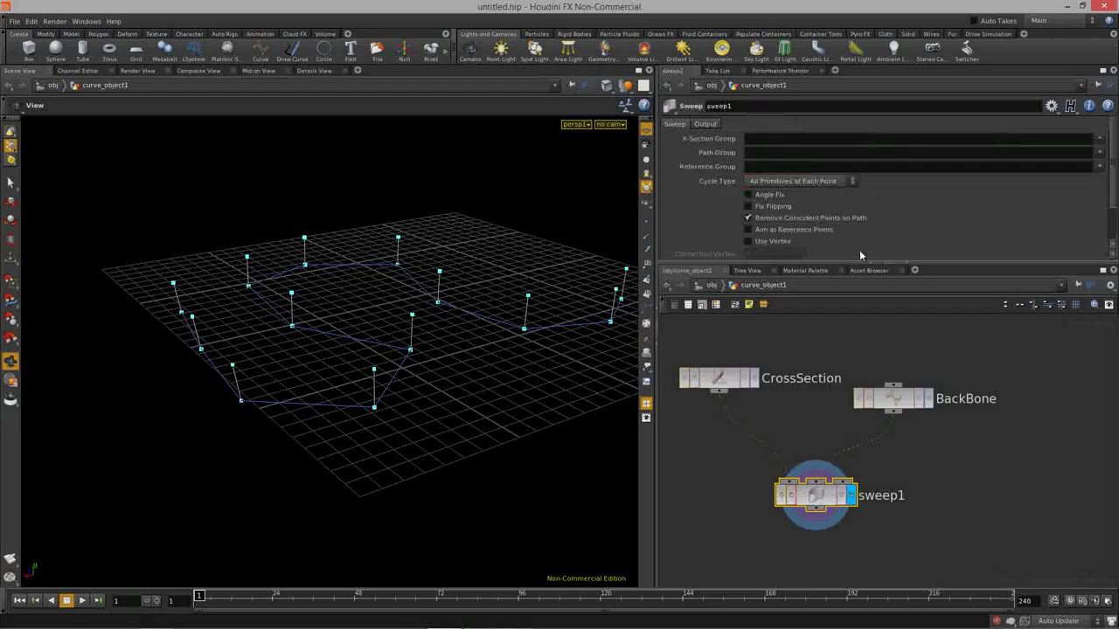
left_click(706, 124)
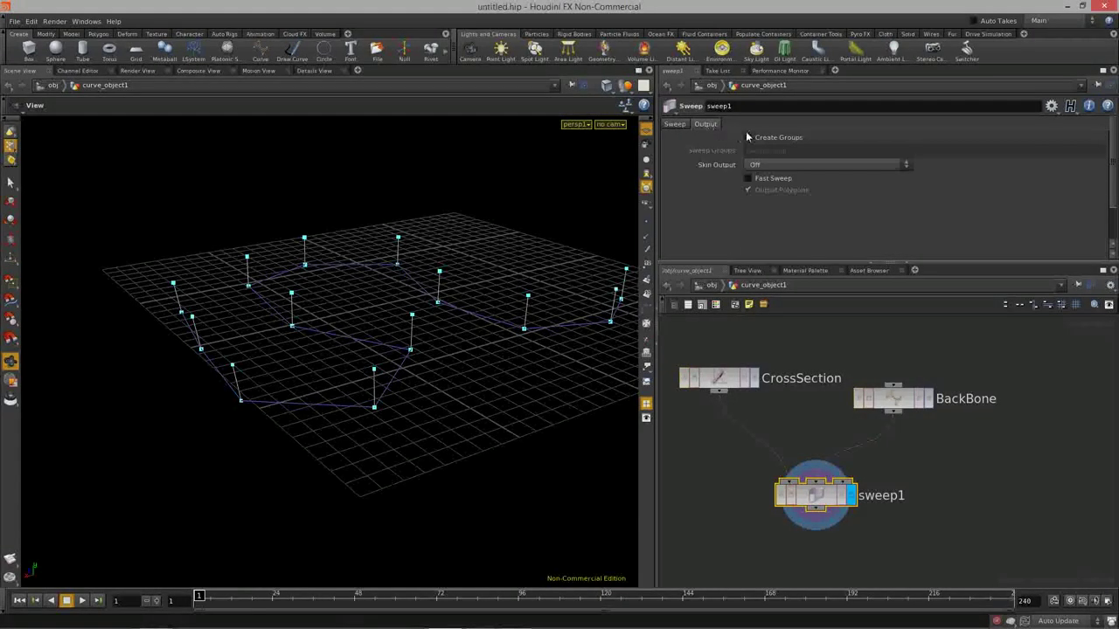
left_click(786, 165)
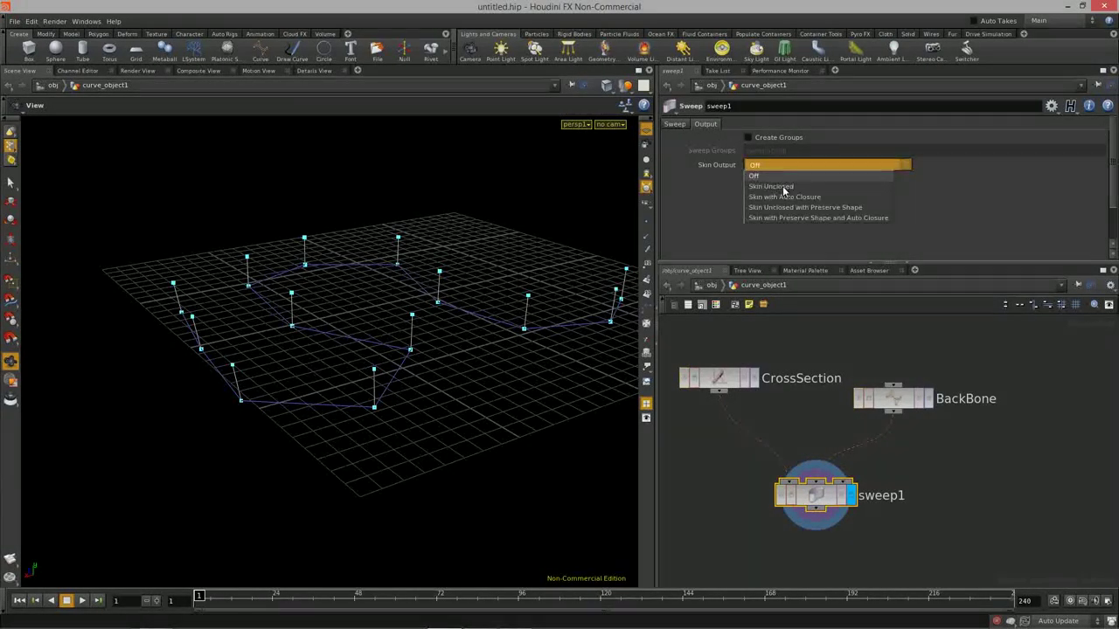
left_click(827, 197)
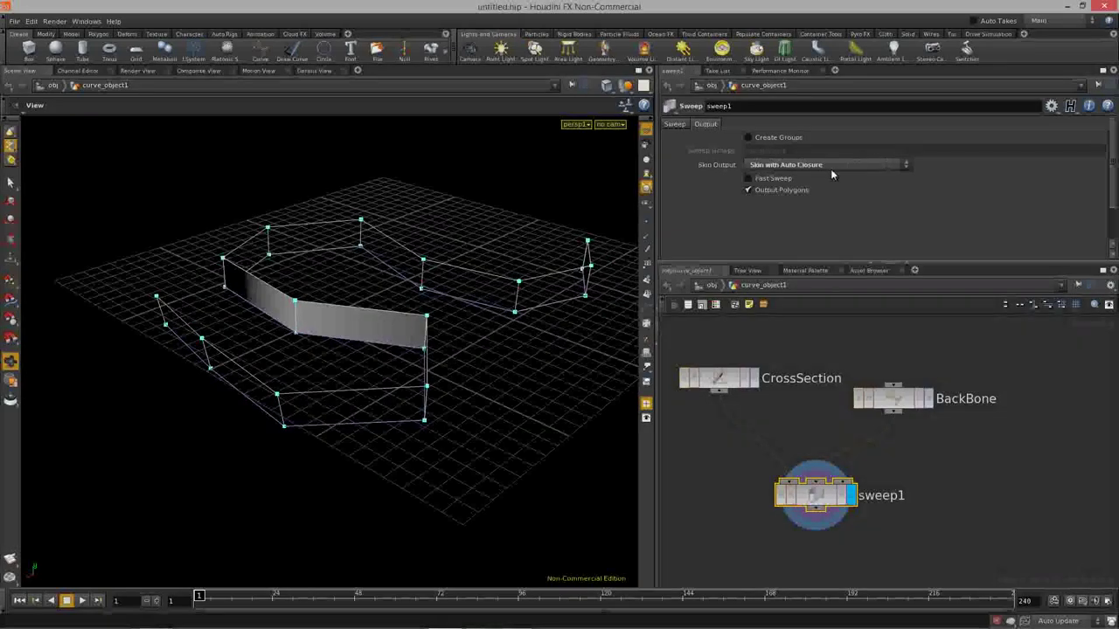
left_click(828, 169)
left_click(814, 185)
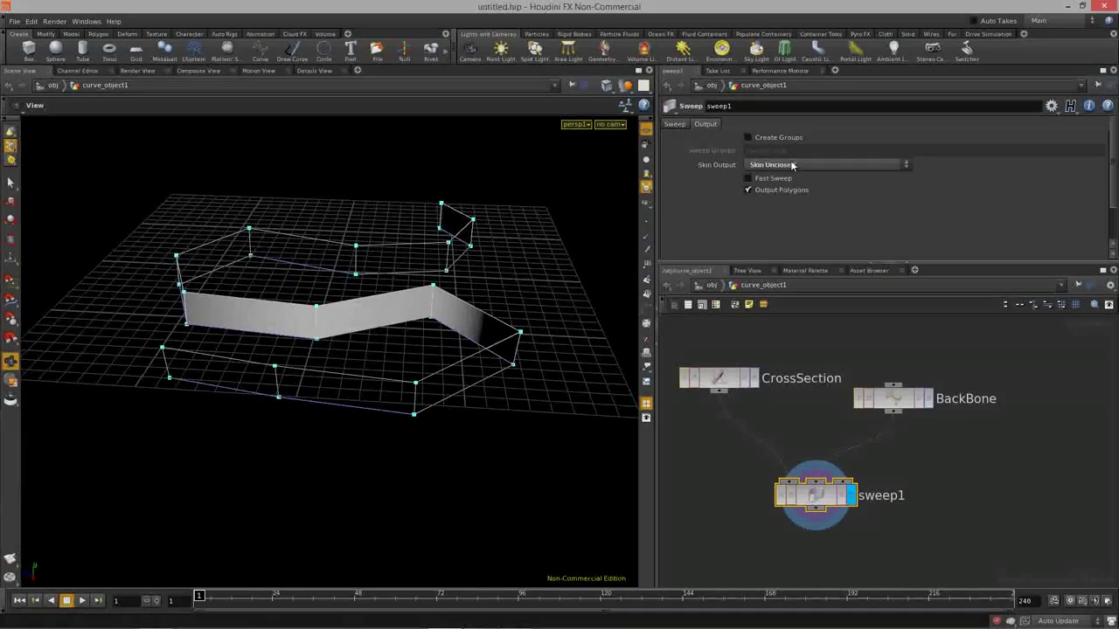
left_click(790, 164)
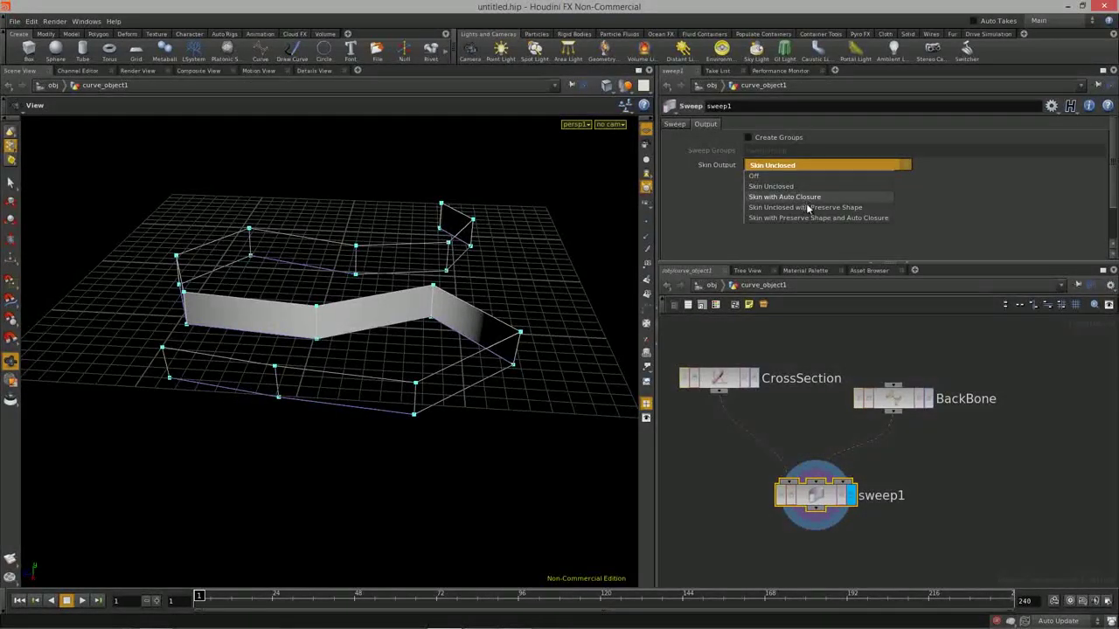
left_click(809, 207)
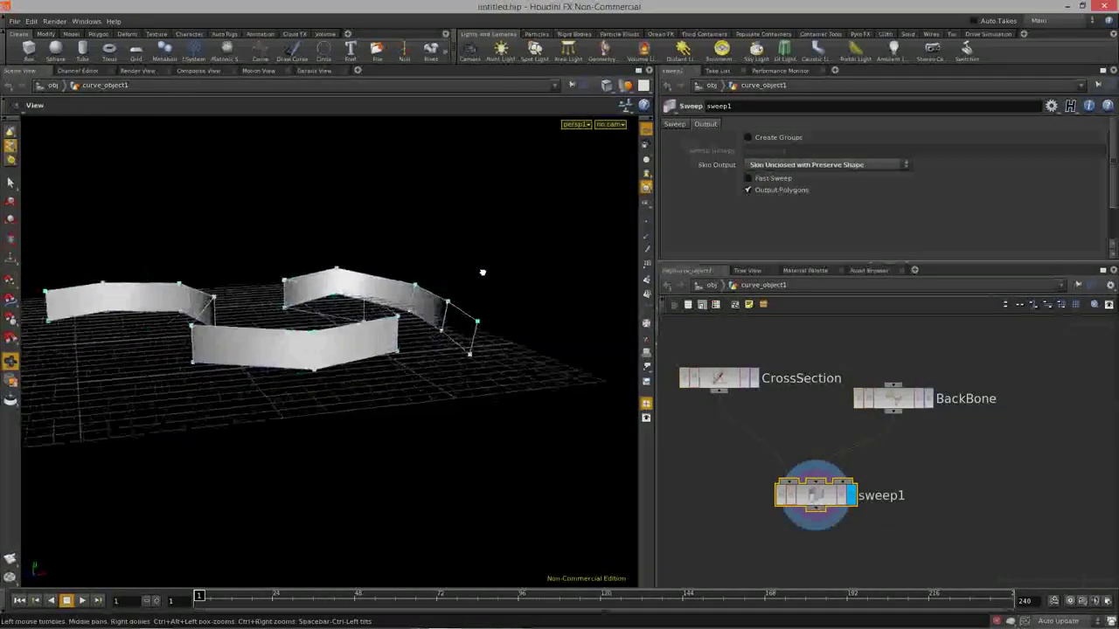
left_click_drag(482, 272, 336, 301)
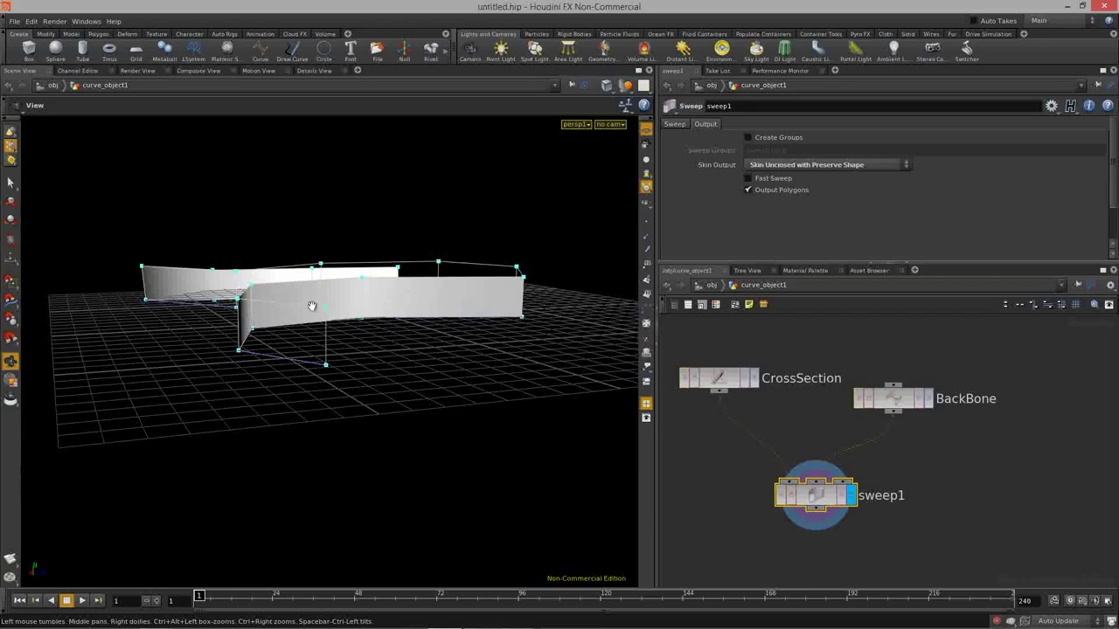
left_click_drag(453, 341, 355, 323)
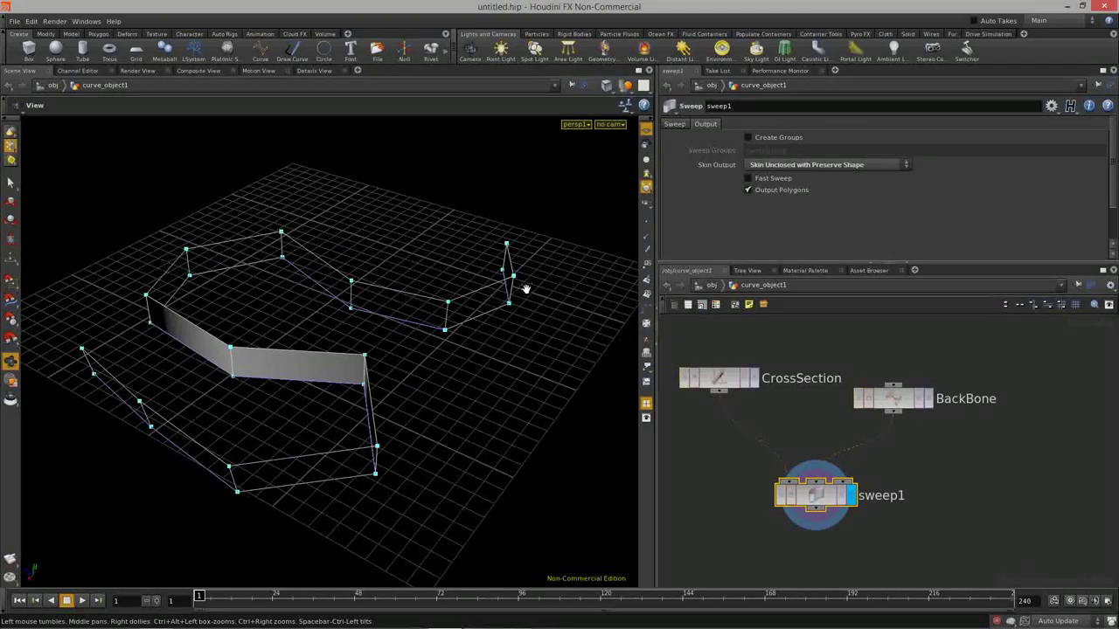
left_click_drag(287, 447, 312, 270)
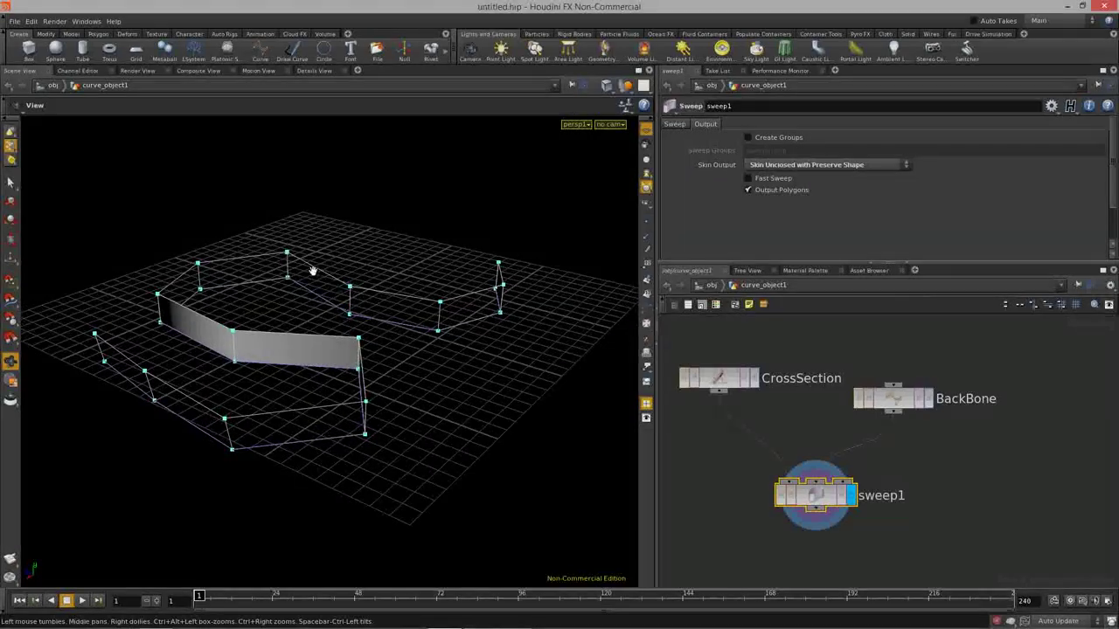
Turn off Remove Backfaces in the viewport's display options so both sides of the swept surface are drawn
key("d")
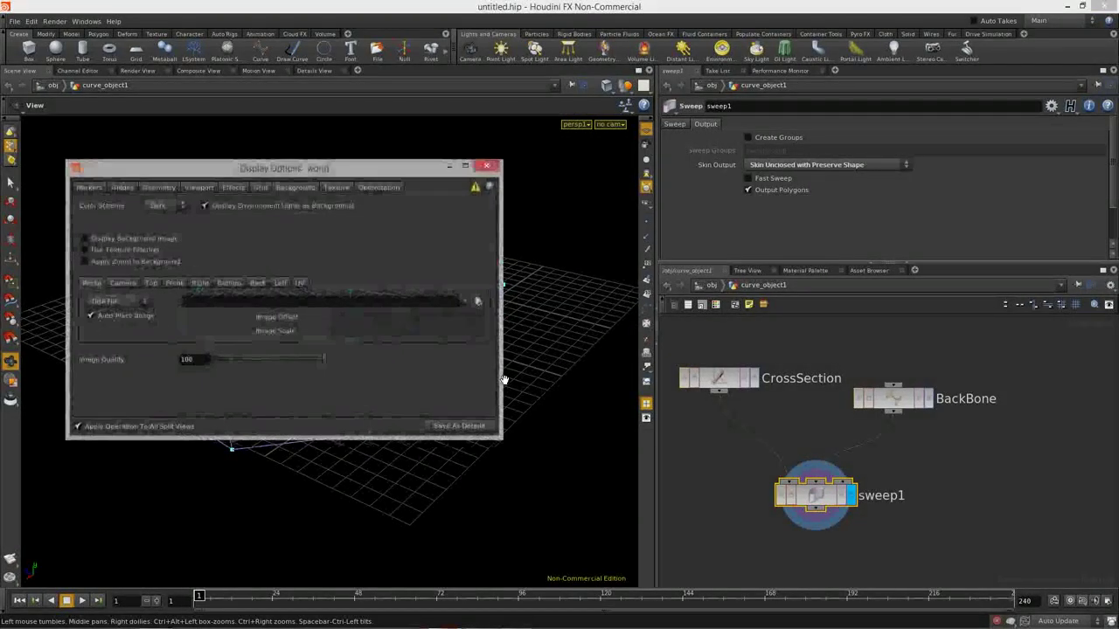
left_click(378, 187)
left_click_drag(347, 172, 389, 177)
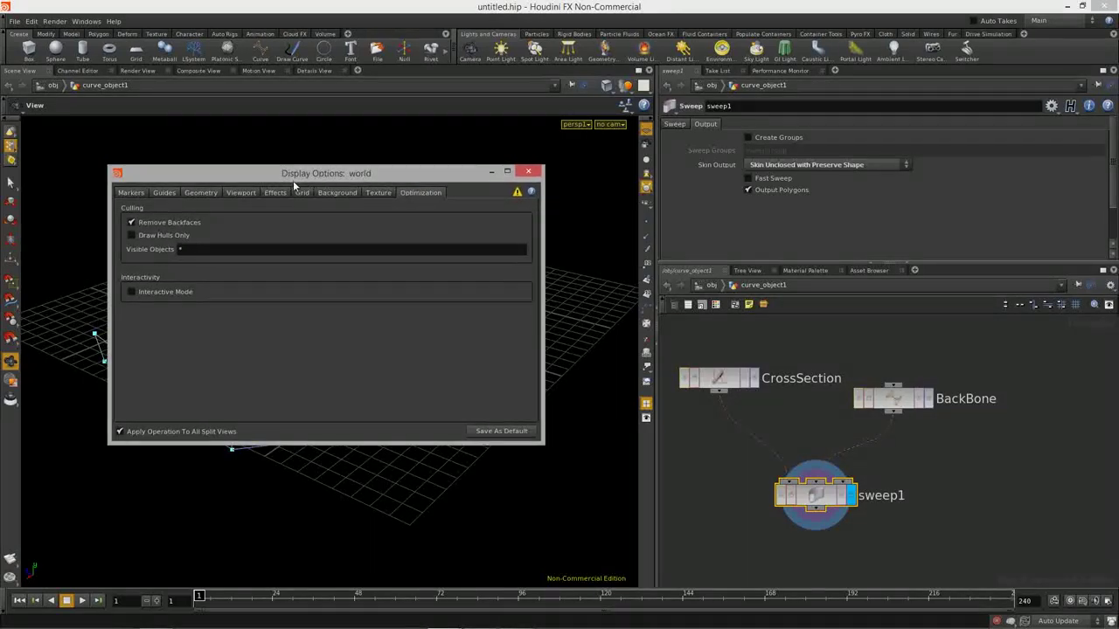
left_click(532, 172)
left_click_drag(452, 364, 413, 405)
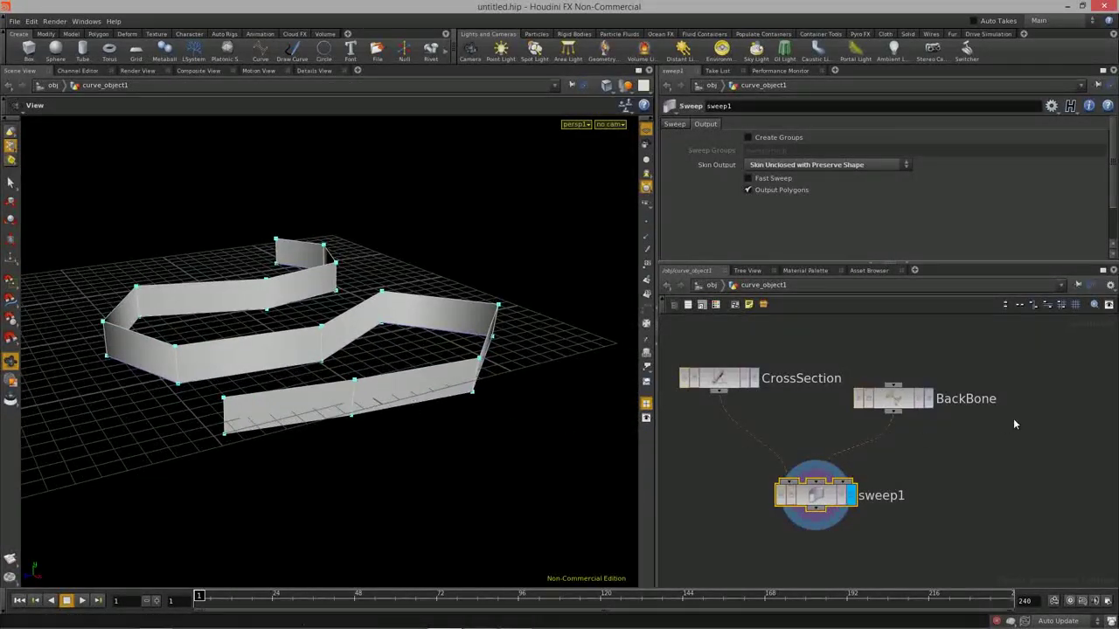
Try moving individual points of the BackBone curve in the viewport while sweep1 stays displayed
left_click(904, 405)
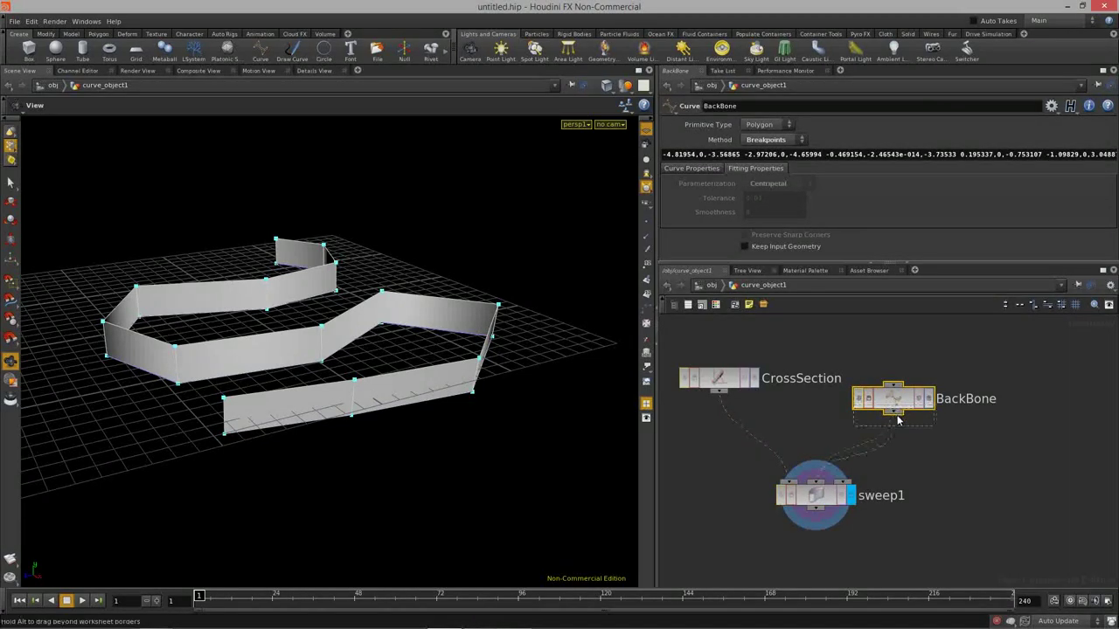
left_click_drag(891, 408, 892, 426)
left_click_drag(489, 376, 454, 384)
key("Return")
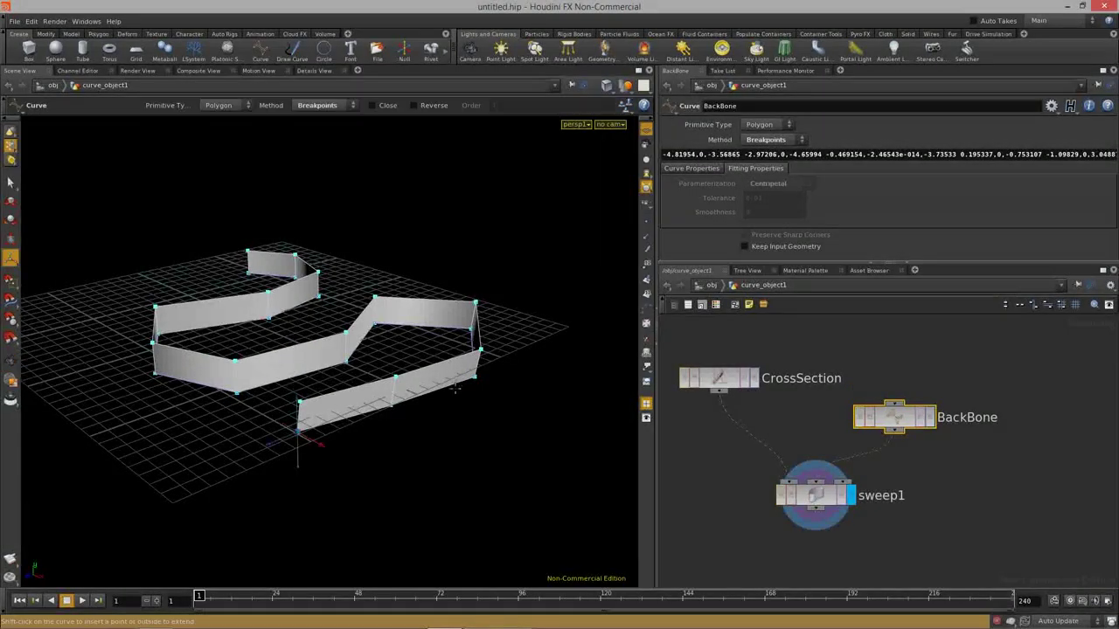
mouse_move(298, 402)
left_mouse_down()
mouse_move(301, 361)
mouse_move(300, 404)
left_mouse_up()
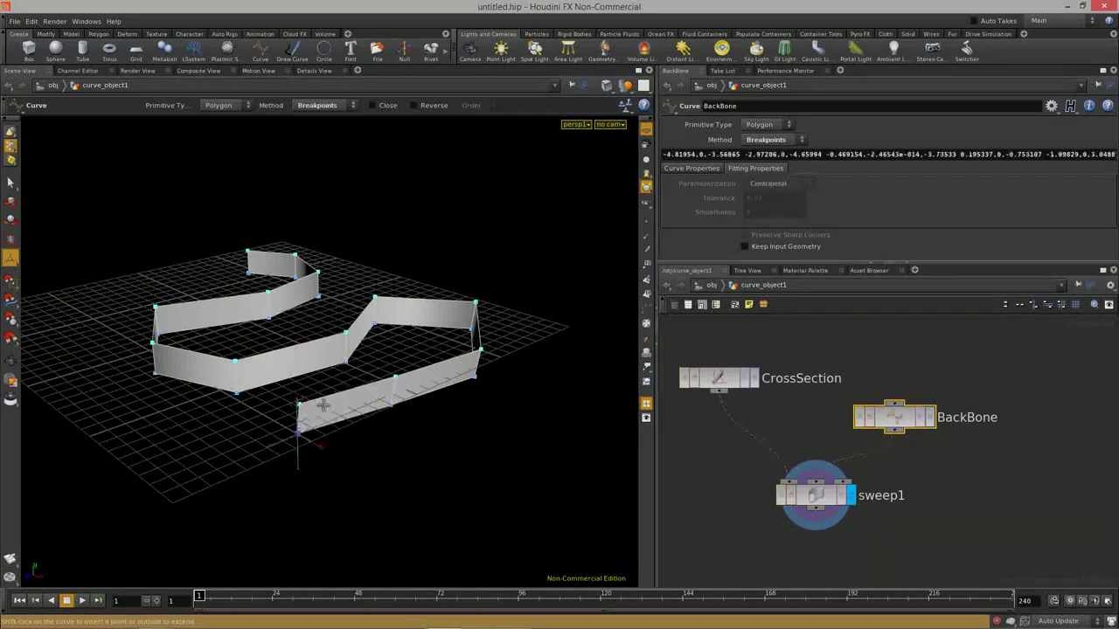
left_click_drag(394, 382, 395, 362)
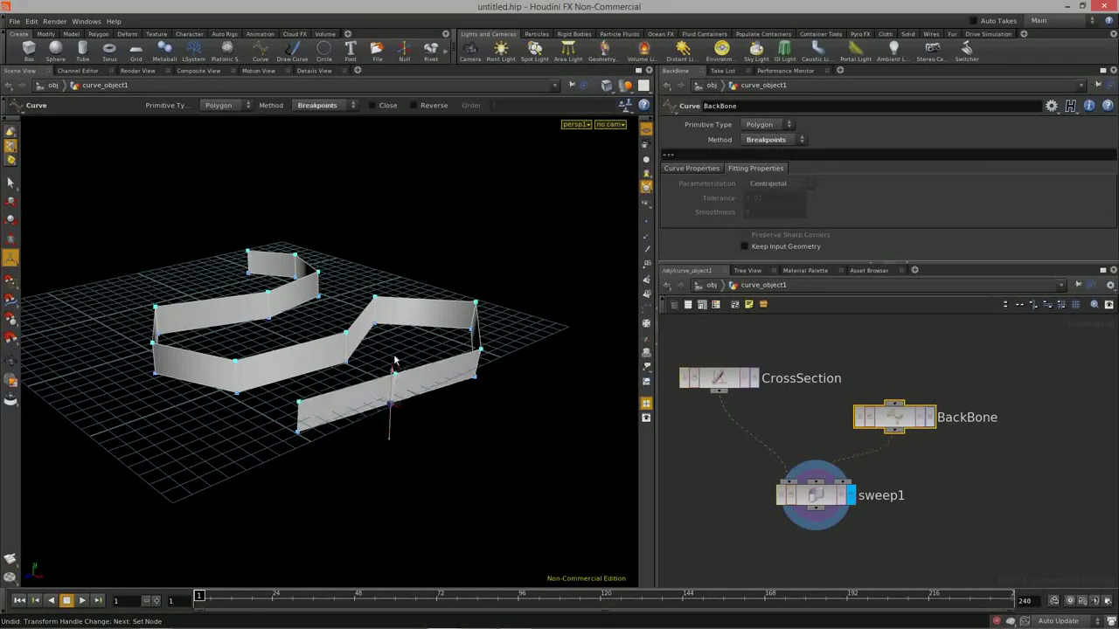
mouse_move(474, 376)
left_mouse_down()
mouse_move(485, 373)
mouse_move(486, 329)
left_mouse_up()
key("Escape")
Examine from several angles how the swept strip follows the BackBone curve
left_click_drag(529, 451, 285, 349)
key("Return")
left_click_drag(482, 419, 492, 267, "alt")
key("Return")
left_click_drag(404, 437, 338, 485, "alt")
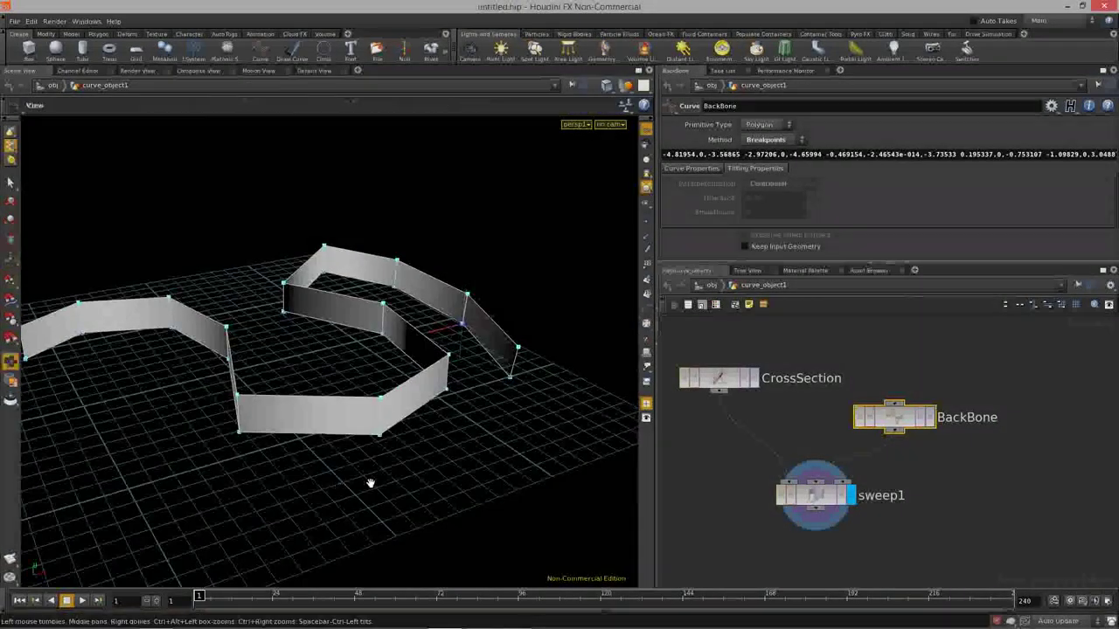
right_click_drag(371, 485, 397, 442, "alt")
left_click_drag(397, 442, 346, 433)
Set the CrossSection line's Direction to 1, 0, 0 so the sweep lies flat along the X axis
left_click(720, 383)
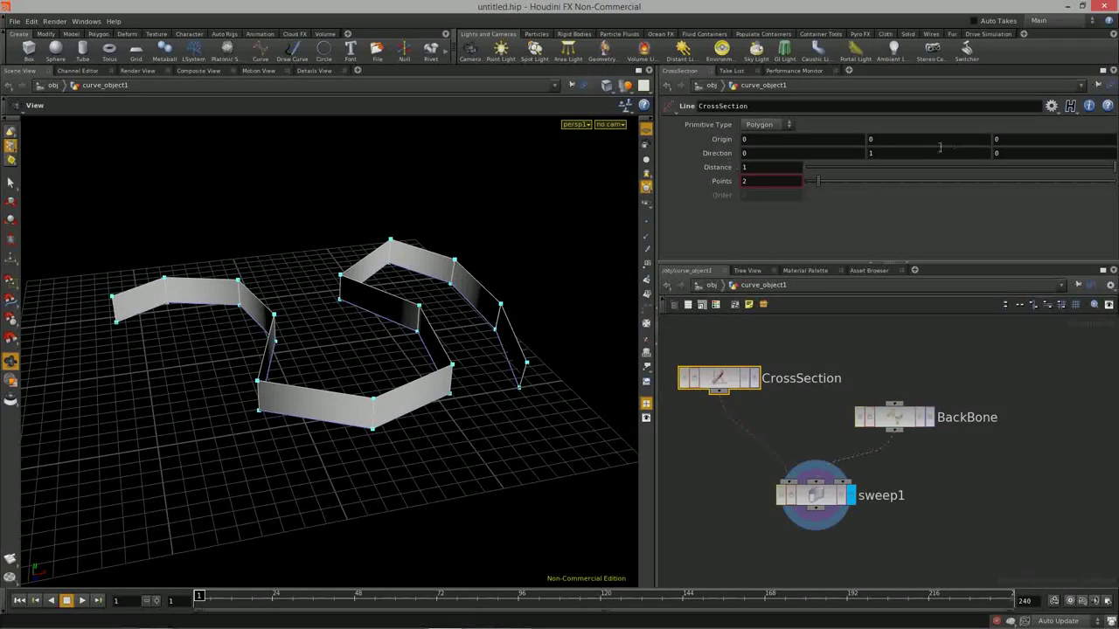
key("Return")
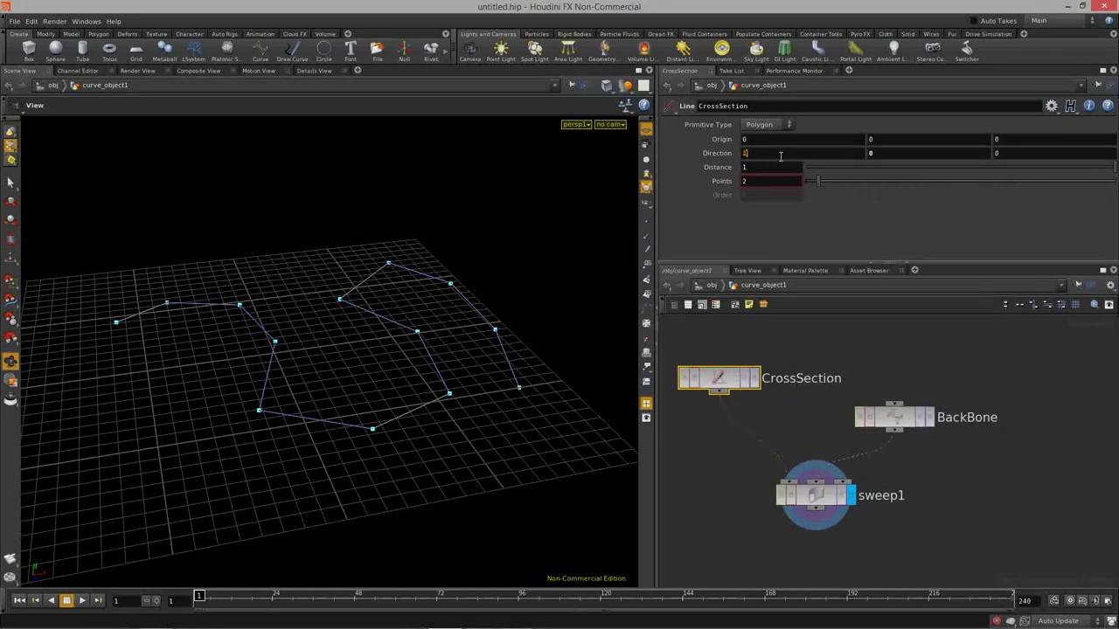
type("1")
key("Return")
left_click_drag(552, 201, 406, 275)
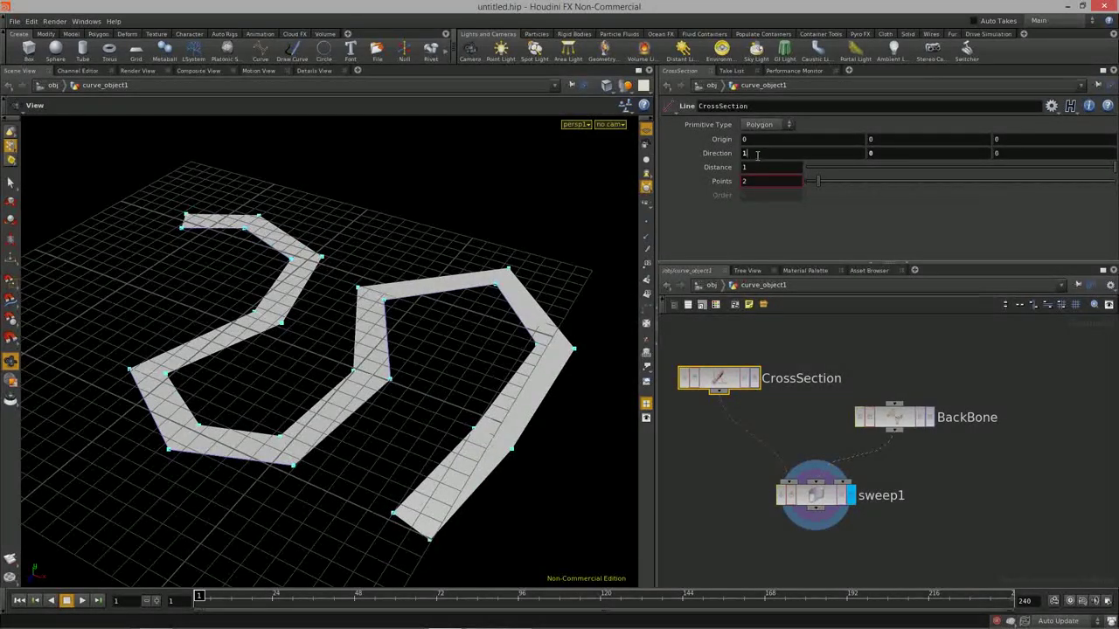
Set the CrossSection line's Direction to 0, 0, 1 and show the parameters of sweep1
type("0")
left_click(1013, 154)
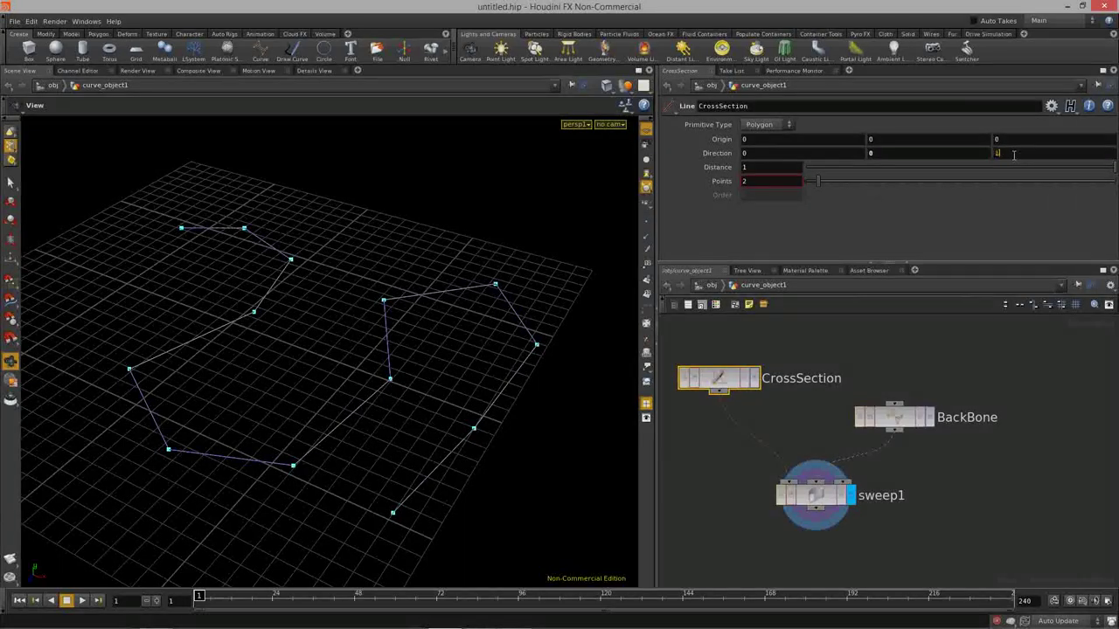
type("1")
key("Return")
left_click_drag(374, 369, 400, 369)
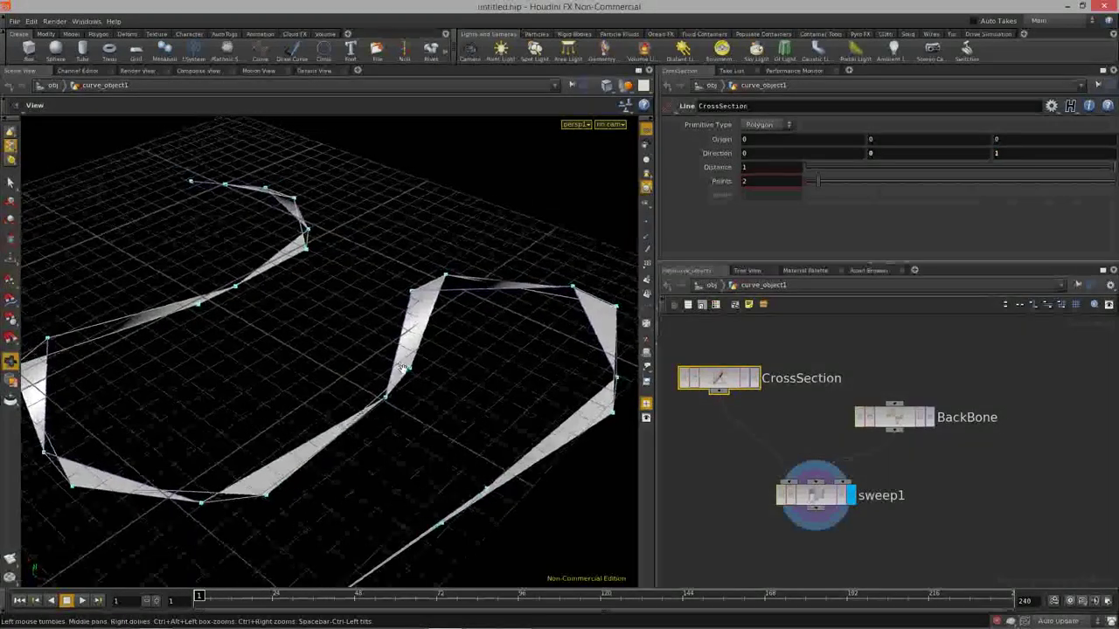
left_click_drag(492, 397, 646, 437)
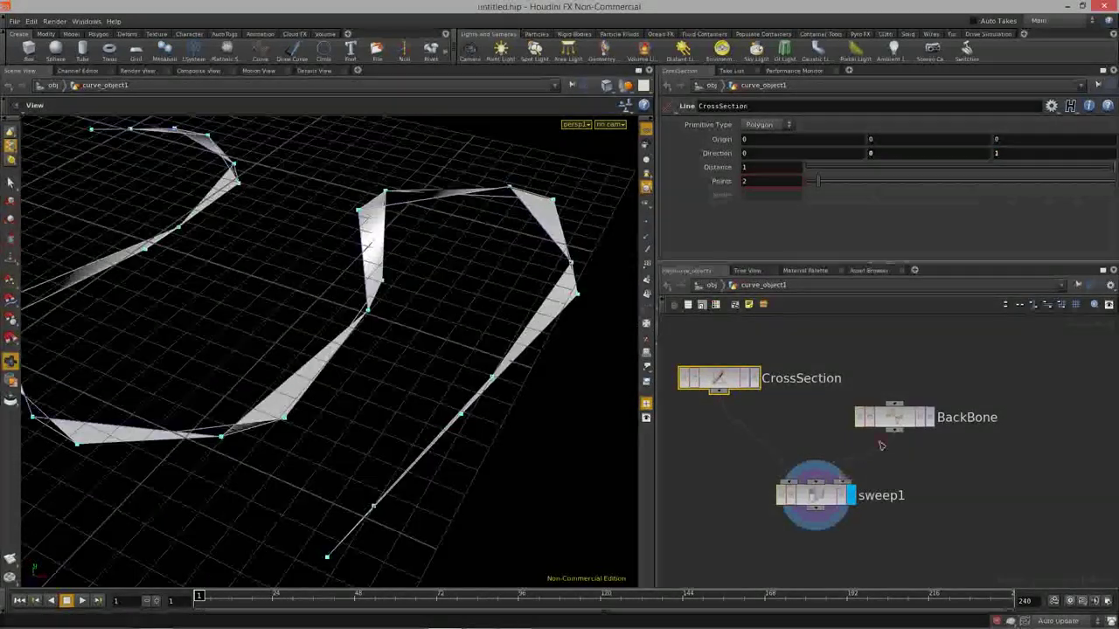
left_click(821, 499)
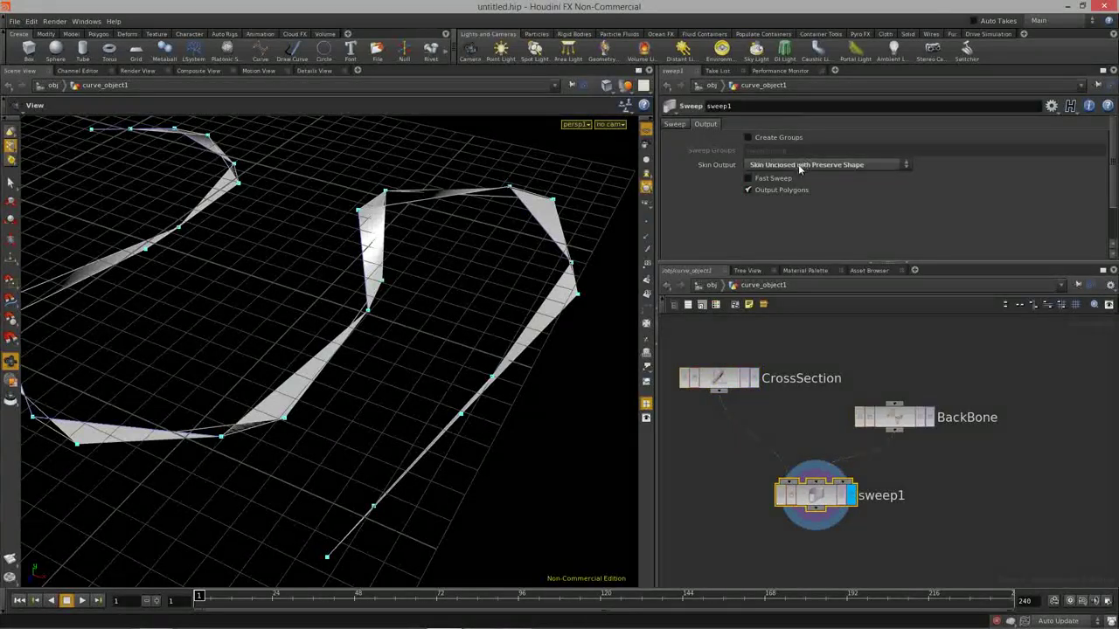
Turn off sweep1's Skin Output and examine the separate cross-section lines placed along the BackBone curve
left_click(800, 166)
left_click(771, 178)
left_click_drag(482, 406, 433, 354)
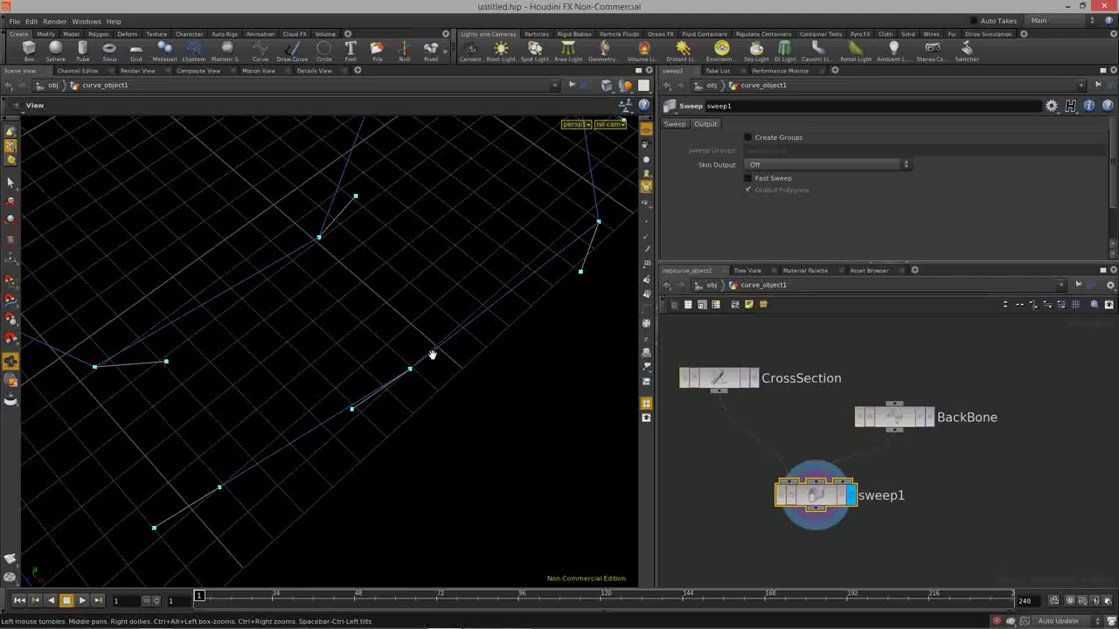
left_click_drag(373, 400, 481, 285)
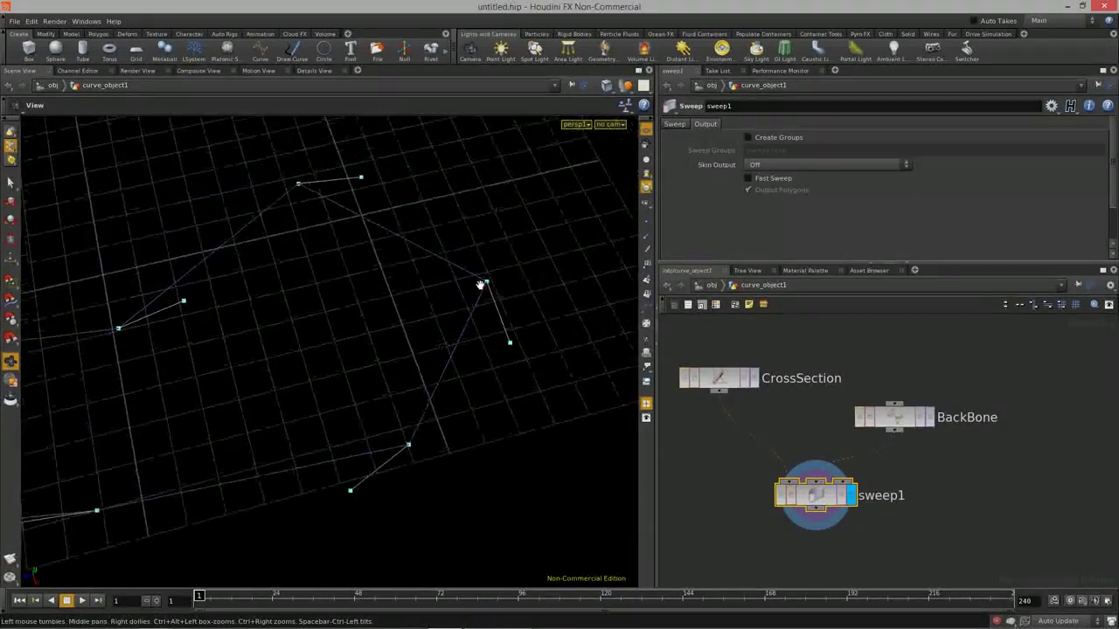
left_click_drag(399, 262, 393, 384)
Set the CrossSection line's Direction to 1, 0, 0
left_click(736, 375)
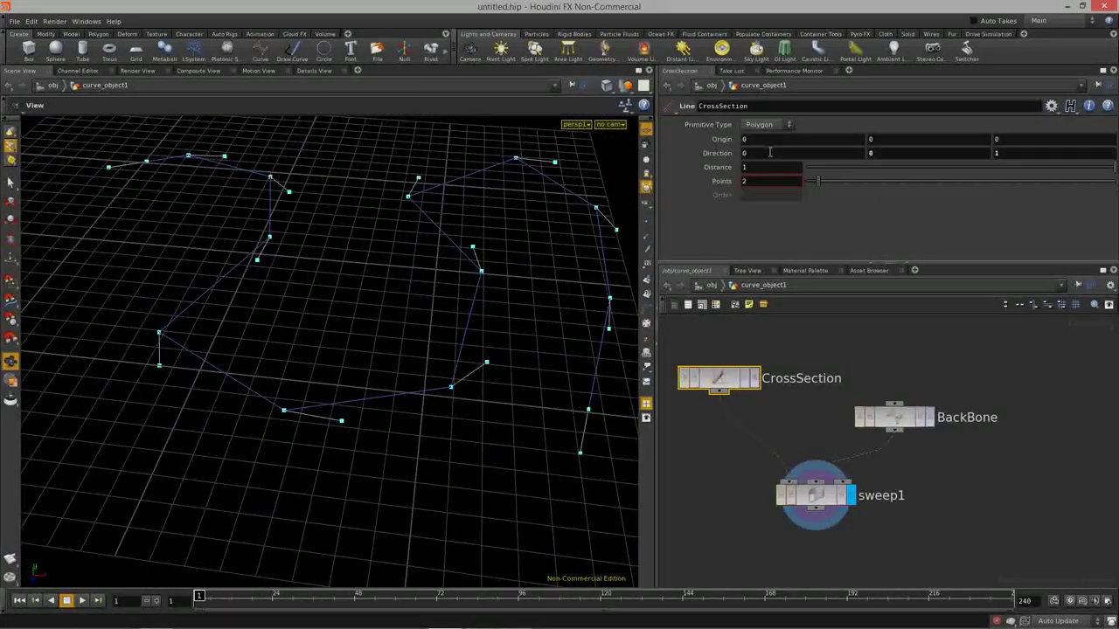
key("Return")
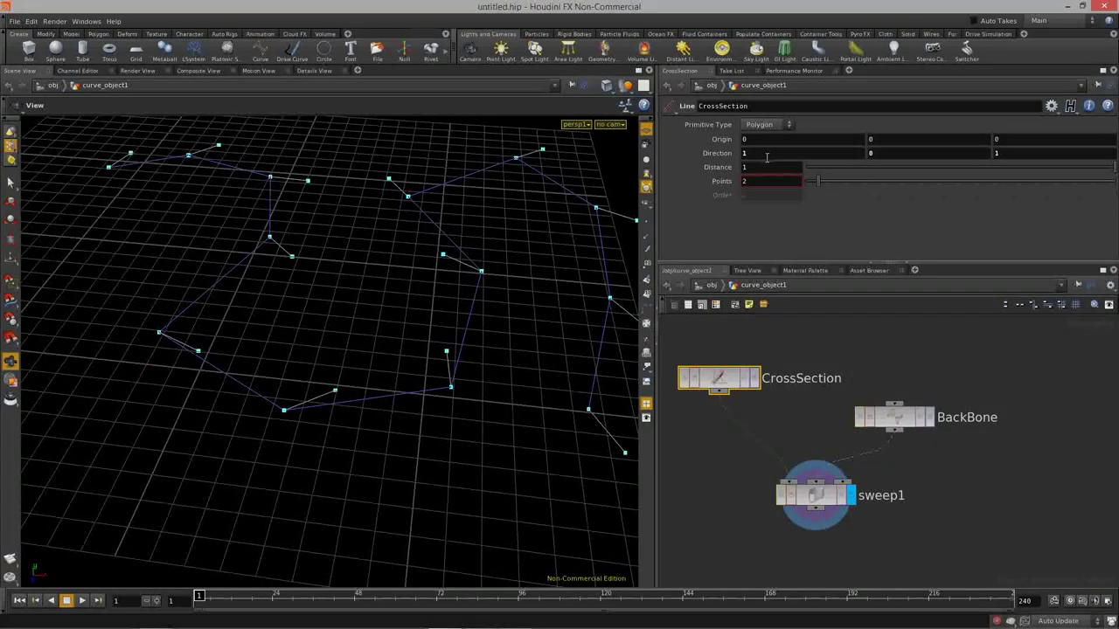
type("0")
key("Return")
Set sweep1's Skin Output to Skin with Auto Closure so the cross-sections form a flat strip
left_click_drag(599, 258, 533, 271)
left_click(813, 495)
left_click(773, 165)
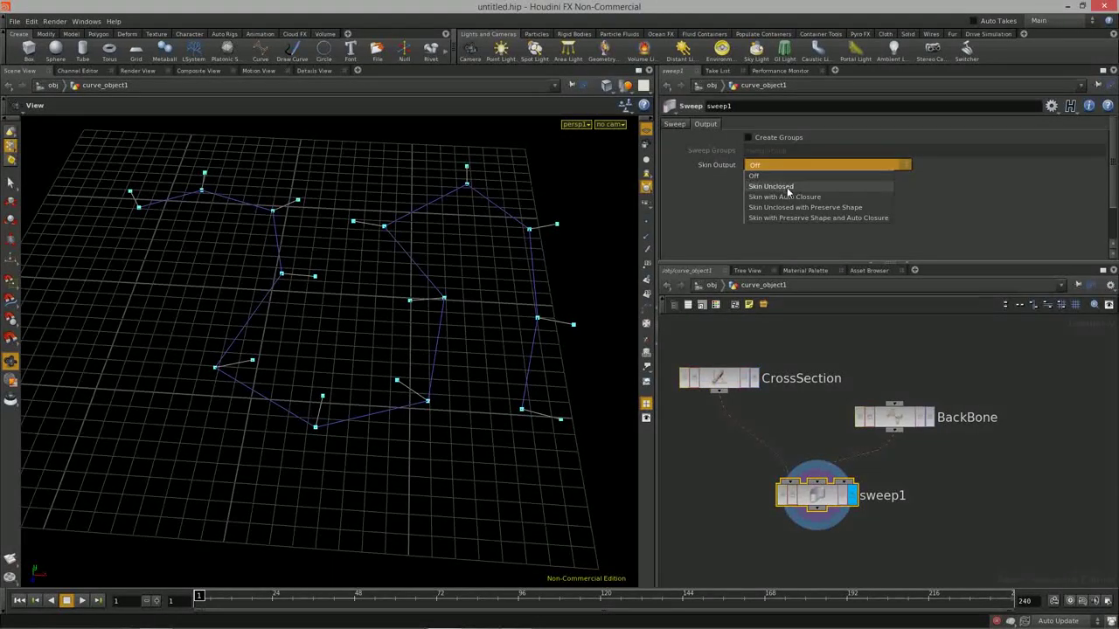
left_click(784, 188)
left_click_drag(454, 317, 480, 297)
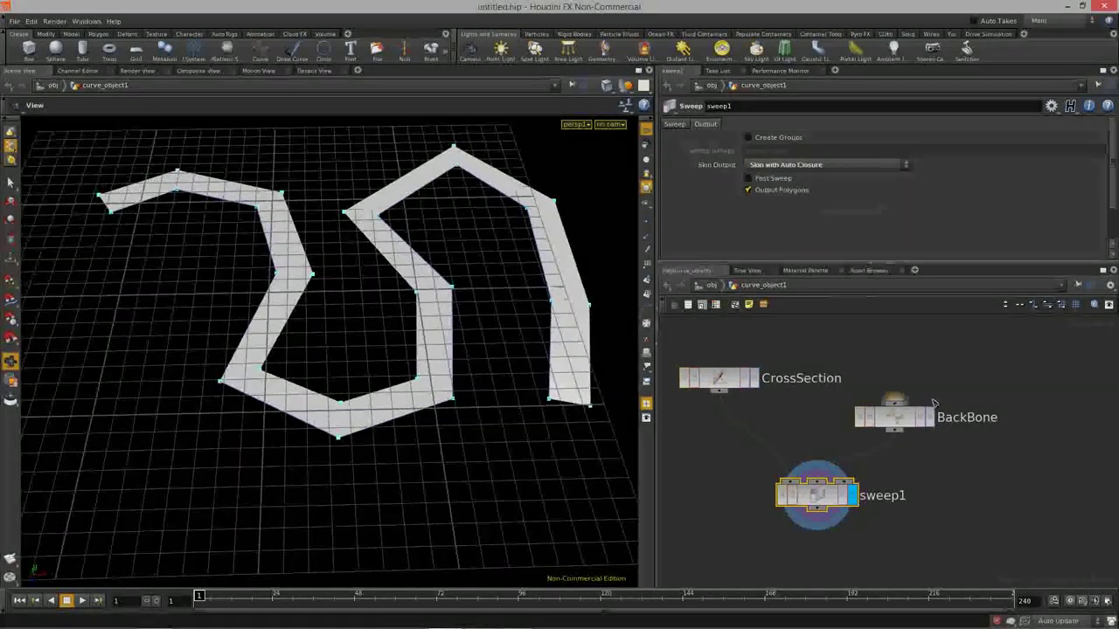
Widen the swept strip slightly by increasing the CrossSection line's Distance
left_click(889, 417)
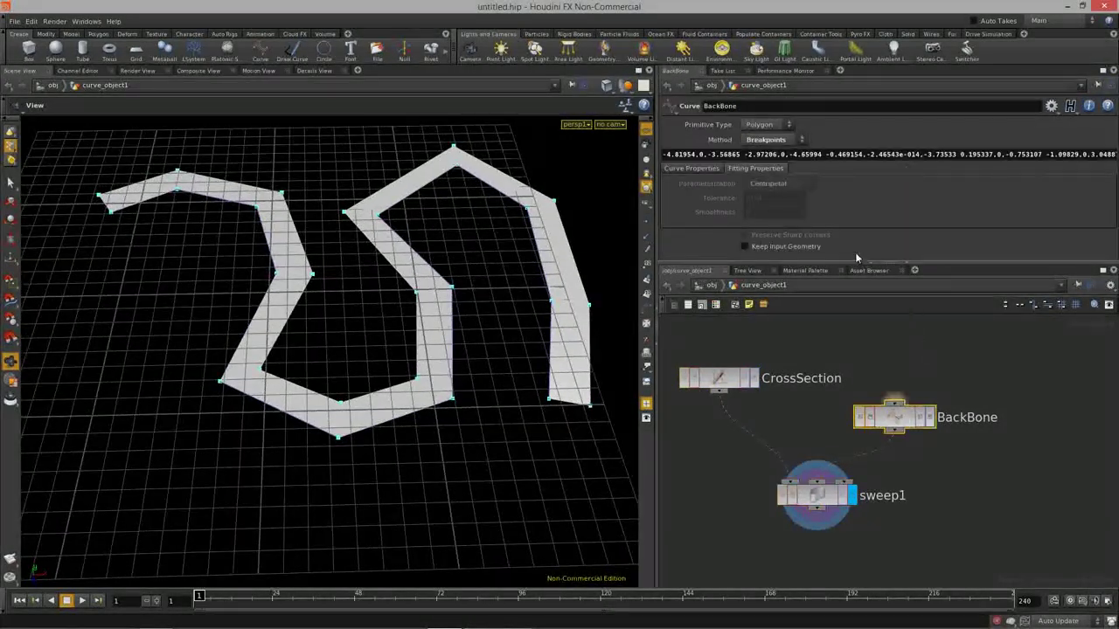
left_click(726, 374)
mouse_move(769, 172)
middle_mouse_down()
mouse_move(813, 172)
mouse_move(791, 171)
middle_mouse_up()
Change the BackBone curve's Primitive Type from Polygon to NURBS
left_click(893, 417)
left_click(764, 127)
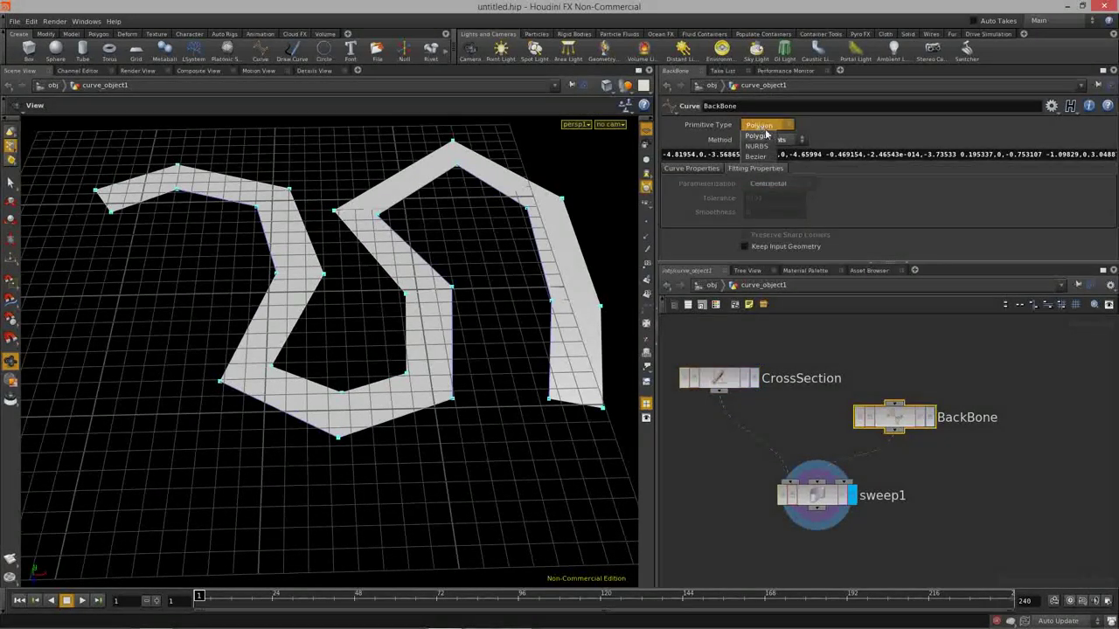
left_click_drag(436, 332, 493, 297)
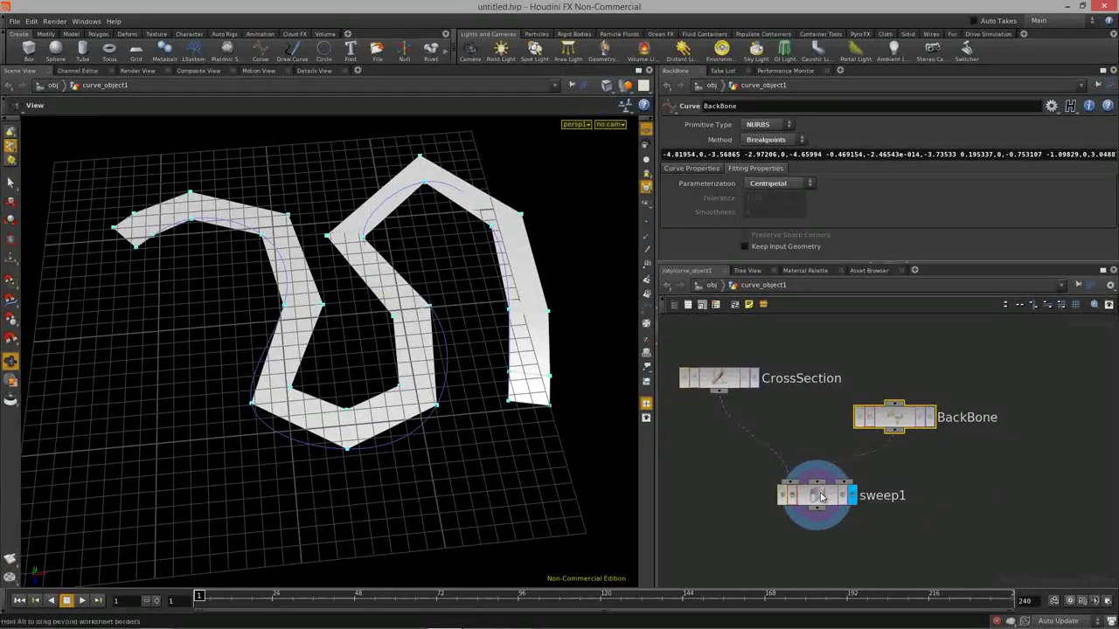
Move the BackBone node farther from sweep1 in the network to make room between them, keeping its Primitive Type as NURBS
left_click(821, 497)
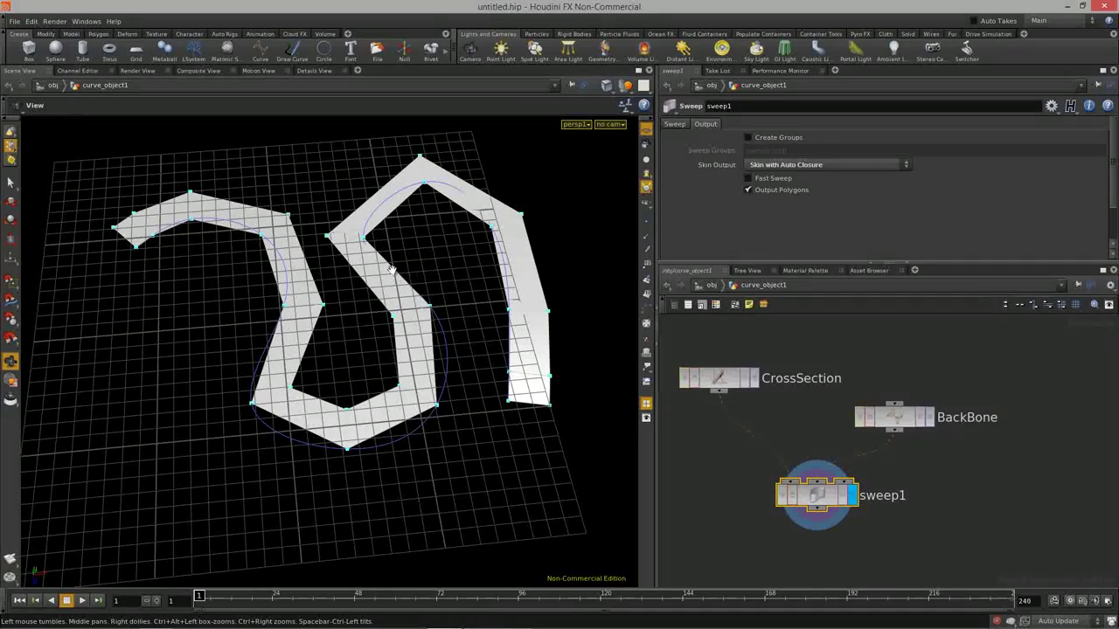
middle_click_drag(969, 481, 990, 490)
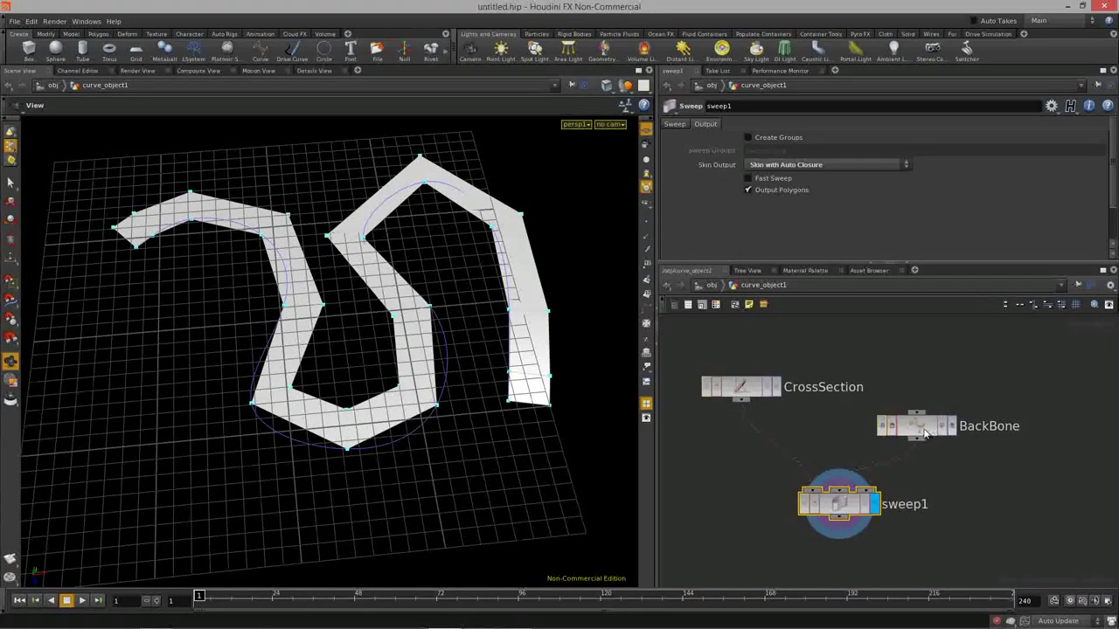
left_click_drag(954, 391, 951, 386)
left_click(950, 386)
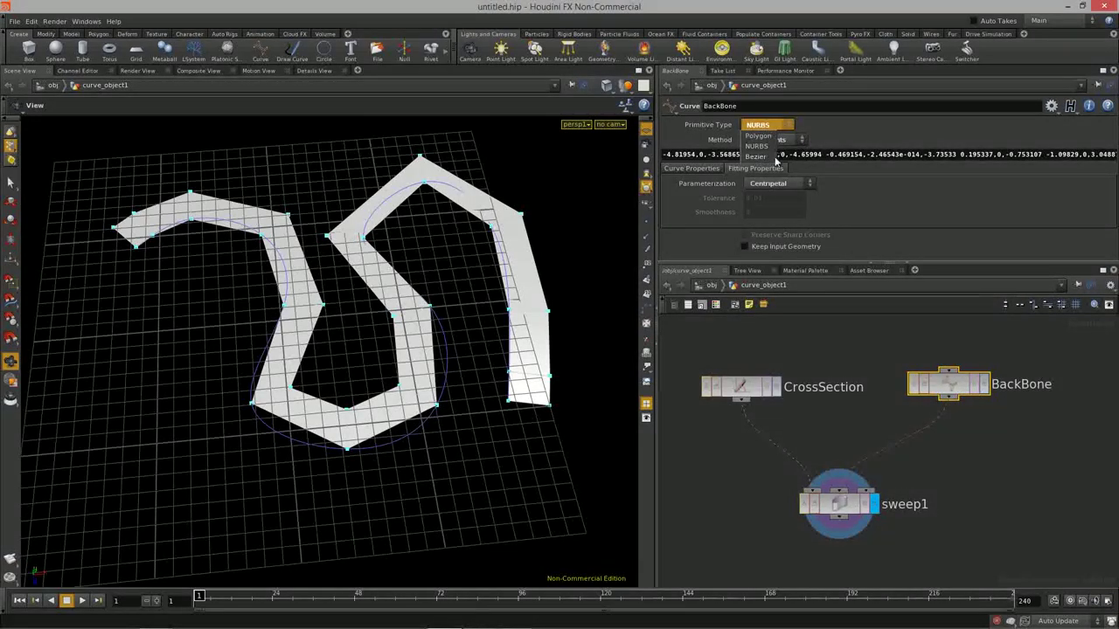
middle_click_drag(1007, 449, 986, 448)
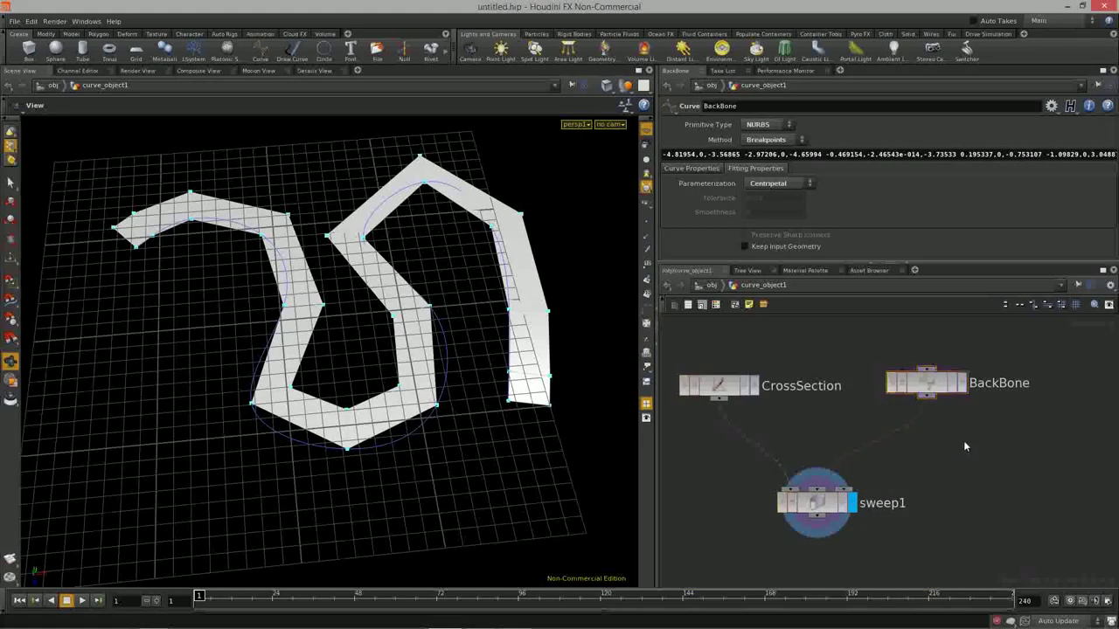
Add a Resample node after BackBone and turn on its display
key("Tab")
type("Resa")
key("Return")
left_click(970, 460)
left_click(1009, 464)
Set resample1's maximum segment Length to 0.406 and check the point spacing along the curve
left_click_drag(333, 314, 459, 461)
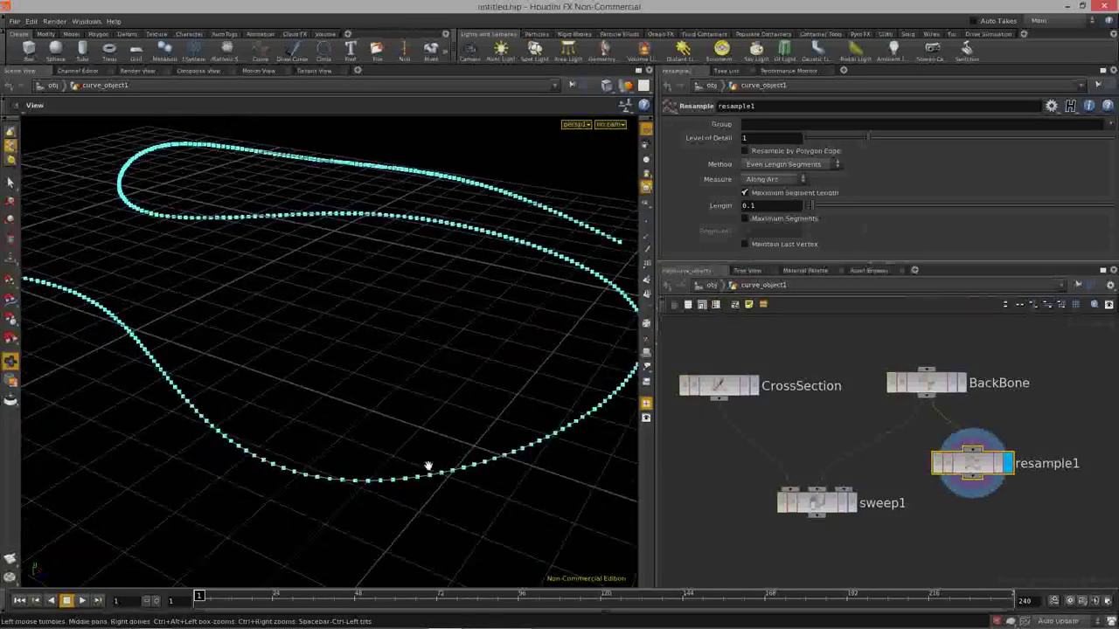
mouse_move(811, 208)
left_mouse_down()
mouse_move(859, 208)
mouse_move(830, 212)
left_mouse_up()
right_click_drag(329, 399, 361, 372)
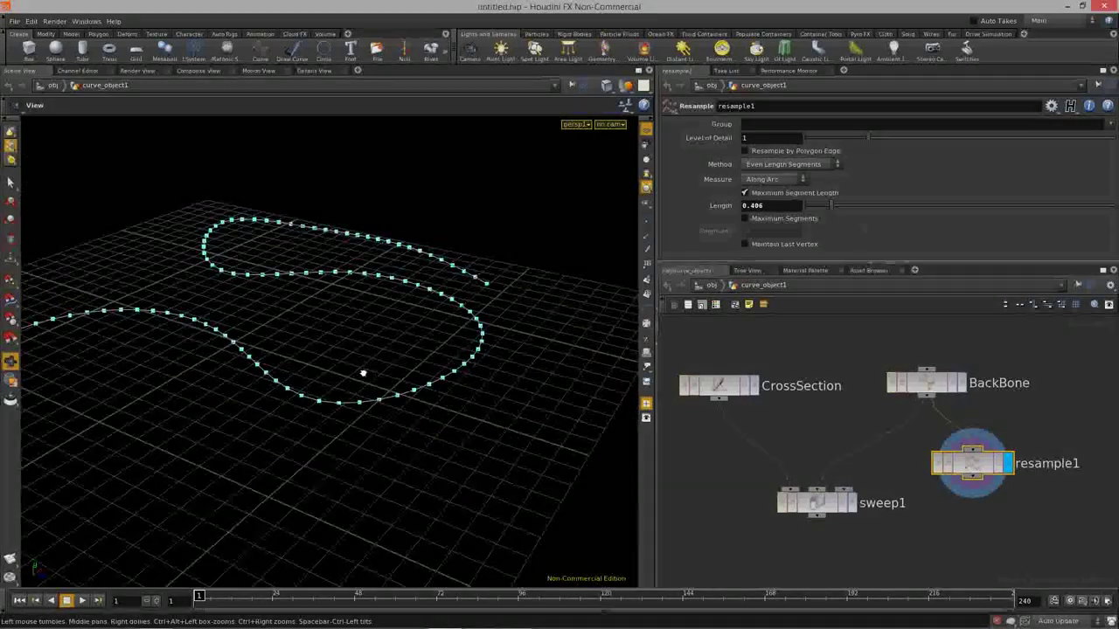
left_click_drag(362, 372, 288, 437)
Connect resample1 to sweep1's backbone input in place of BackBone and display the smooth swept strip
left_click(972, 477)
left_click(853, 504)
left_click_drag(428, 350, 437, 323)
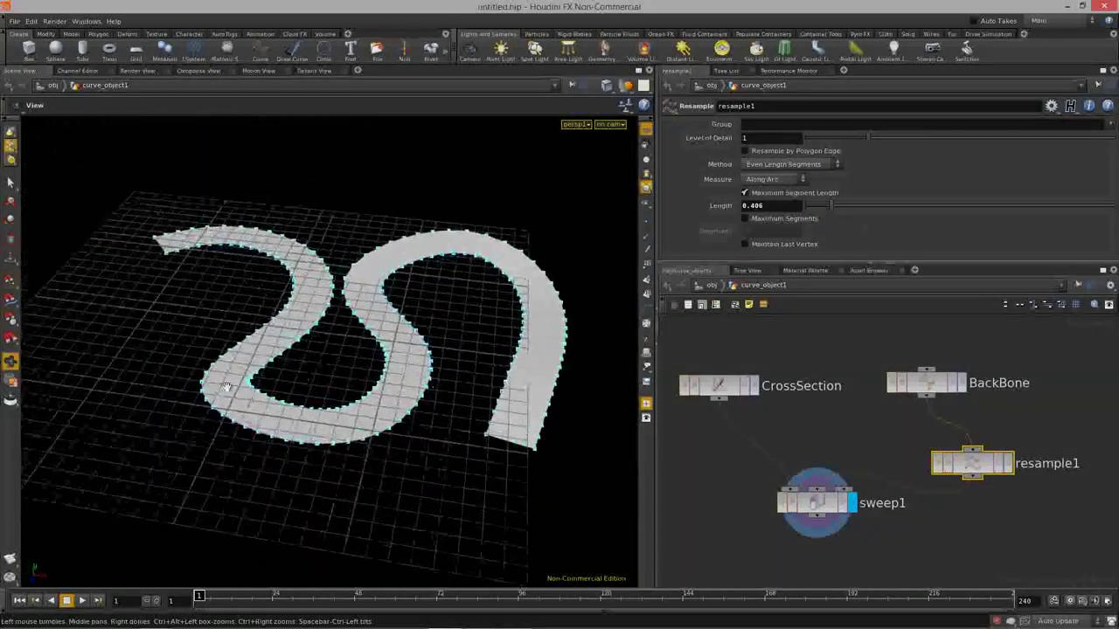
right_click_drag(227, 387, 347, 420)
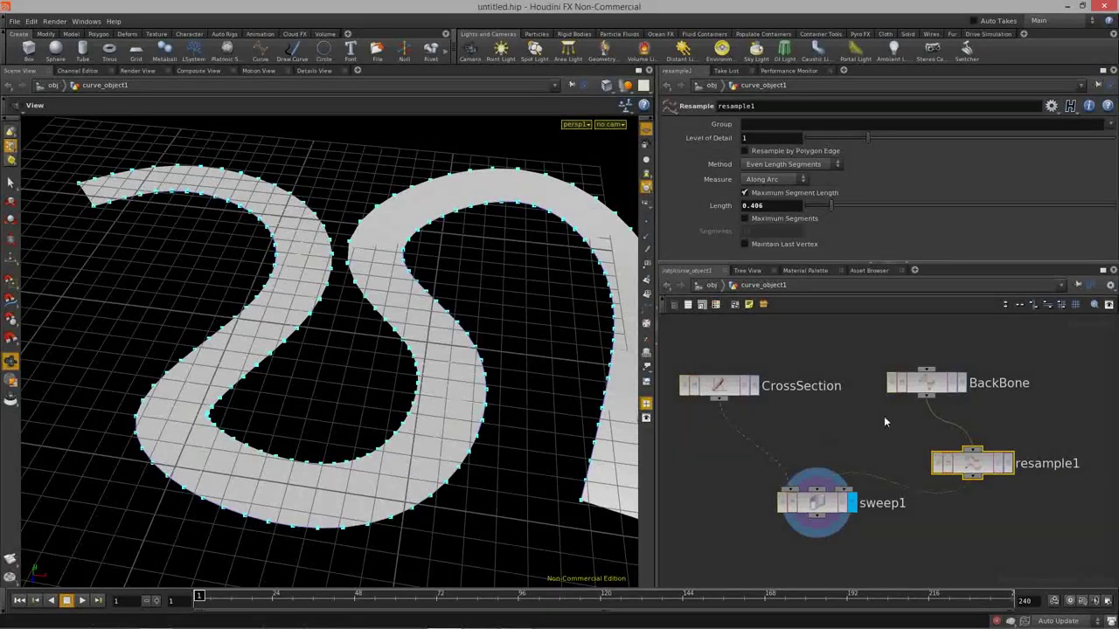
Activate the BackBone curve's edit handles and switch the viewport to wireframe to inspect the strip's tight inner bend
left_click(925, 389)
right_click_drag(422, 382, 297, 382)
left_click_drag(298, 381, 280, 400)
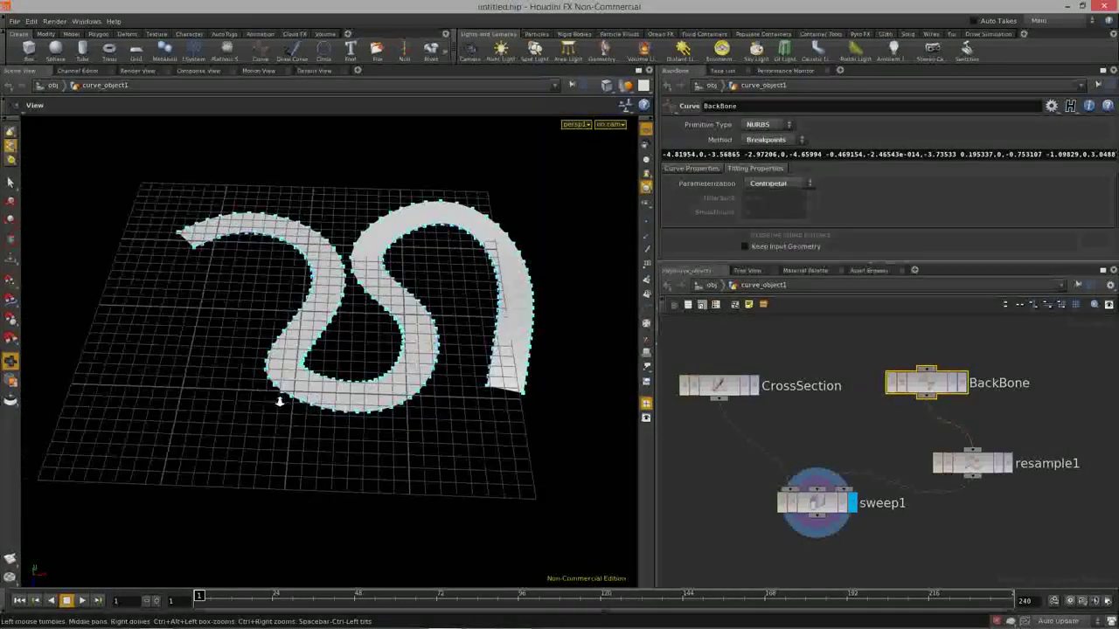
right_click_drag(280, 399, 343, 398)
key("Return")
mouse_move(218, 401)
left_mouse_down()
mouse_move(332, 411)
mouse_move(358, 429)
left_mouse_up()
key("w")
scroll(332, 411, "up", 3)
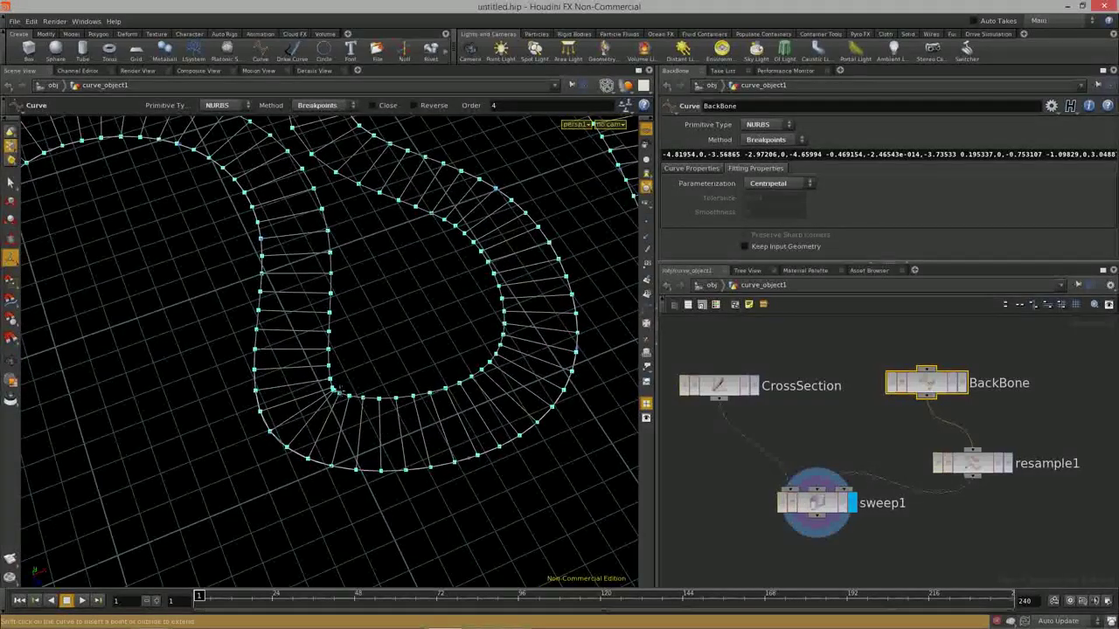
scroll(462, 403, "down", 5)
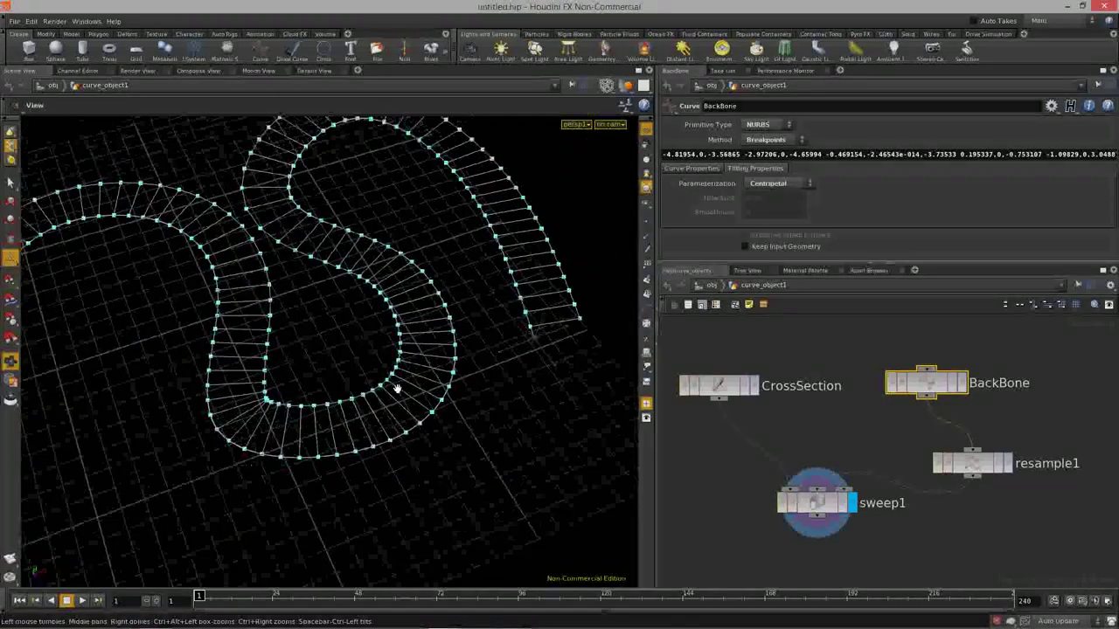
Compare the BackBone curve on its own with the swept strip by displaying BackBone and returning to sweep1
left_click(962, 383)
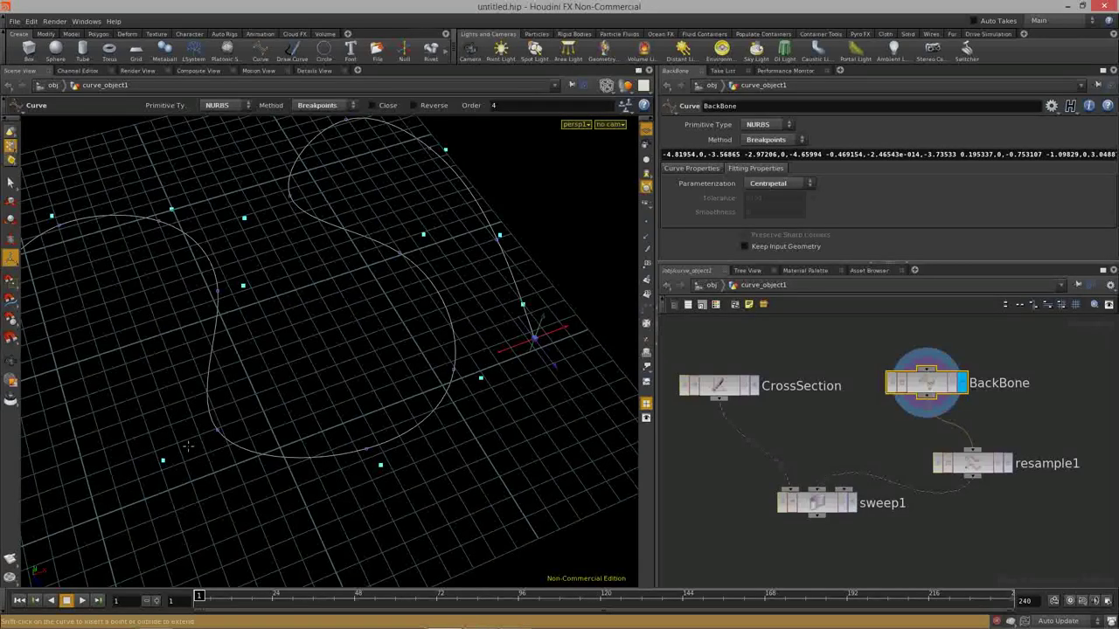
right_click_drag(389, 382, 314, 388, "alt")
left_click_drag(314, 388, 376, 374, "alt")
left_click(849, 504)
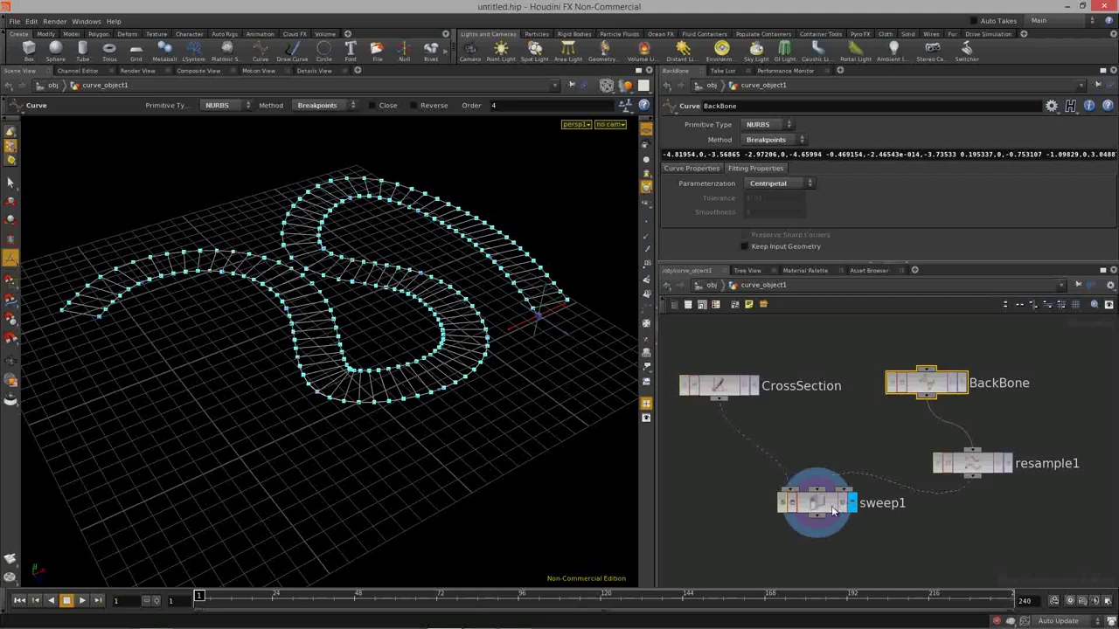
left_click(826, 505)
left_click_drag(348, 354, 381, 377, "alt")
Display the BackBone curve with its edit handles and reposition the points around its tight bend to make it gentler
left_click(928, 381)
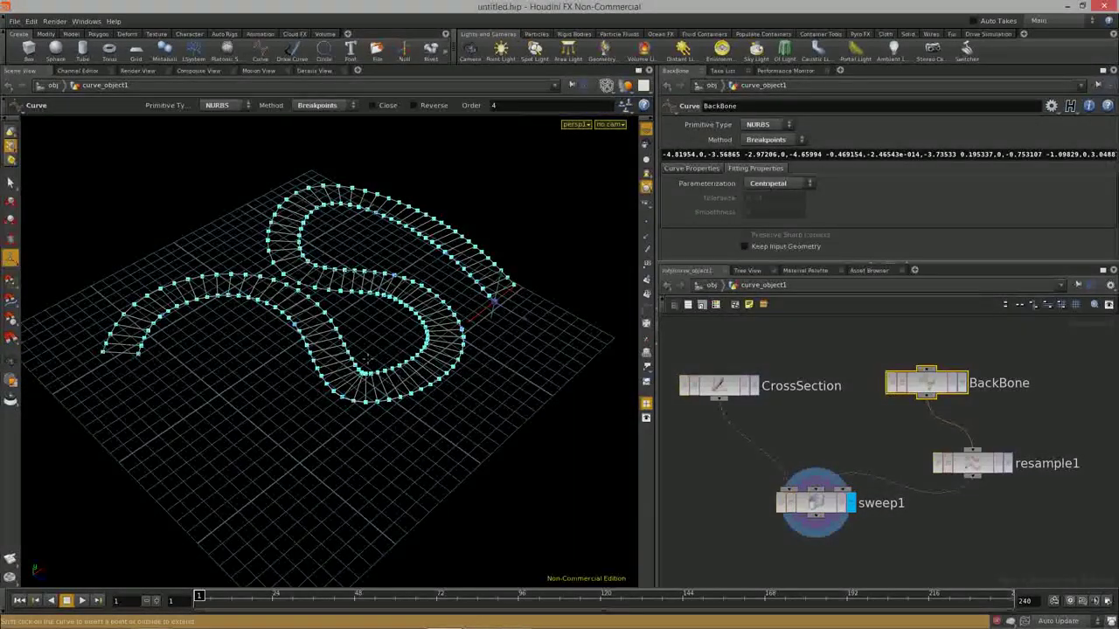
left_click_drag(365, 377, 355, 347, "alt")
right_click_drag(355, 347, 479, 385, "alt")
key("Return")
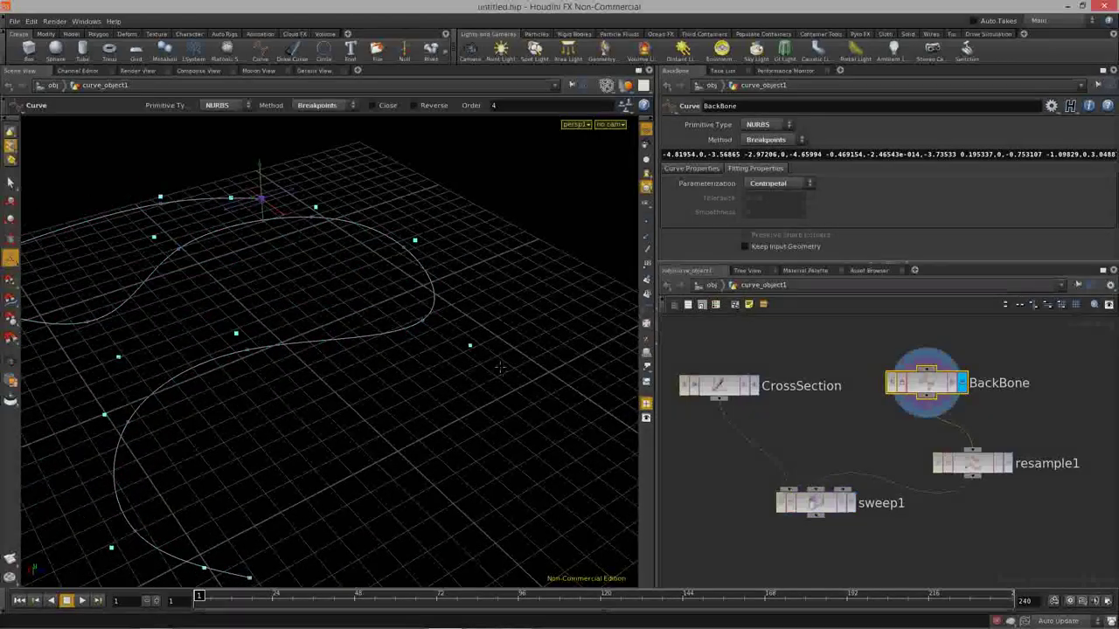
left_click_drag(400, 313, 381, 305)
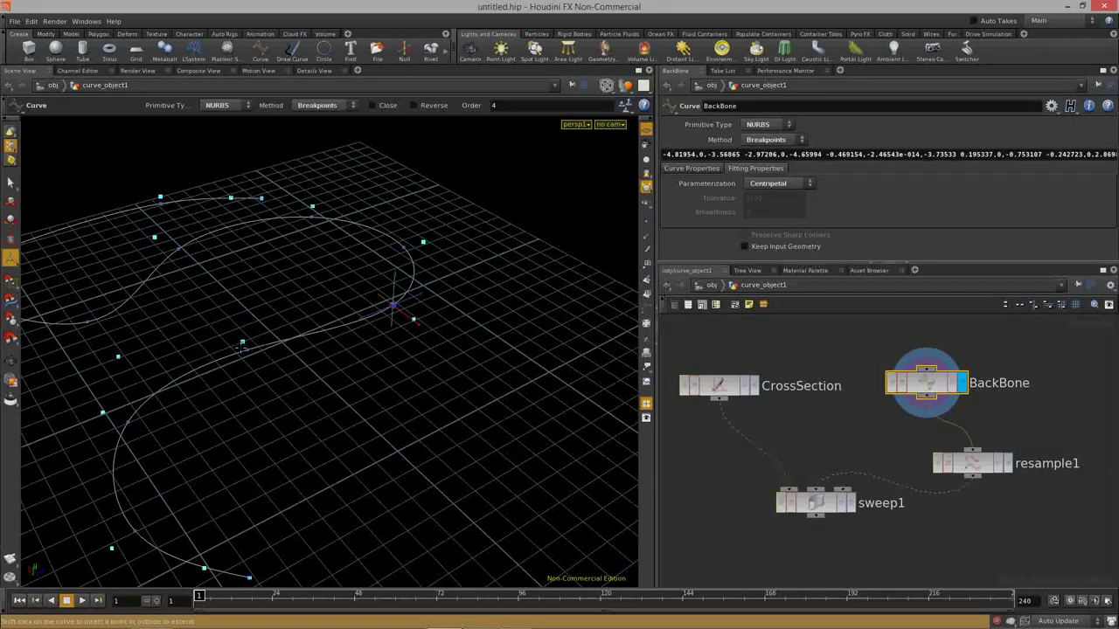
left_click_drag(248, 351, 266, 376)
left_click_drag(393, 305, 425, 317)
Display sweep1 again and adjust the BackBone bend point further while viewing the wireframe strip
left_click(852, 502)
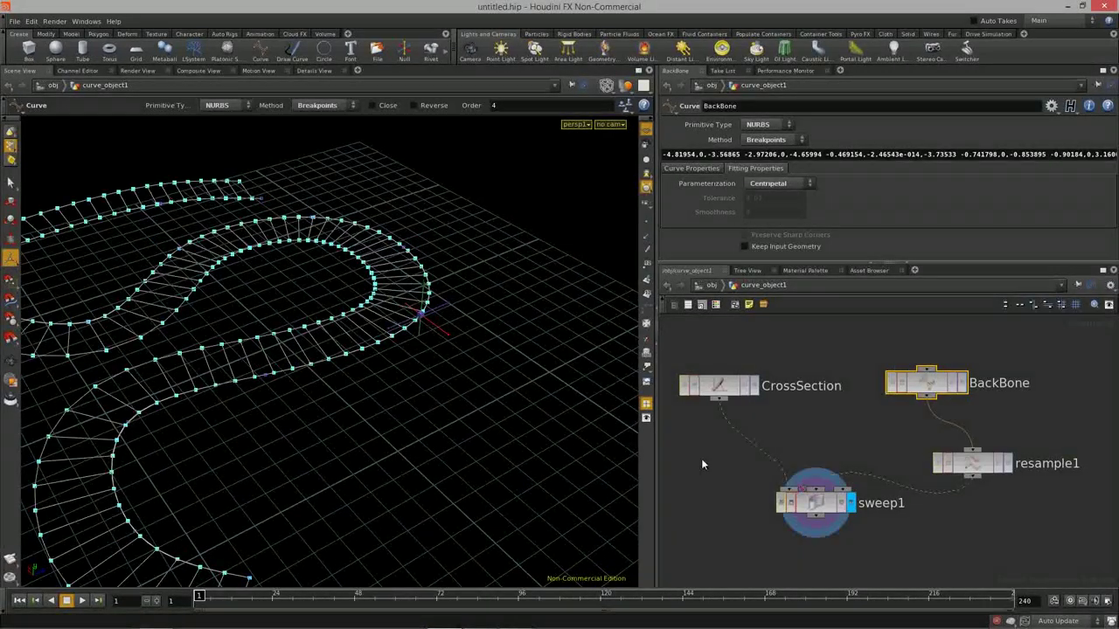
left_click_drag(418, 364, 280, 365)
middle_click_drag(281, 366, 269, 362)
mouse_move(400, 385)
left_mouse_down()
mouse_move(389, 374)
mouse_move(347, 391)
mouse_move(436, 398)
mouse_move(380, 372)
mouse_move(417, 342)
mouse_move(405, 405)
mouse_move(408, 384)
left_mouse_up()
middle_click_drag(409, 384, 409, 413, "alt")
Display resample1 and set its maximum segment Length to 0.453
left_click(1007, 465)
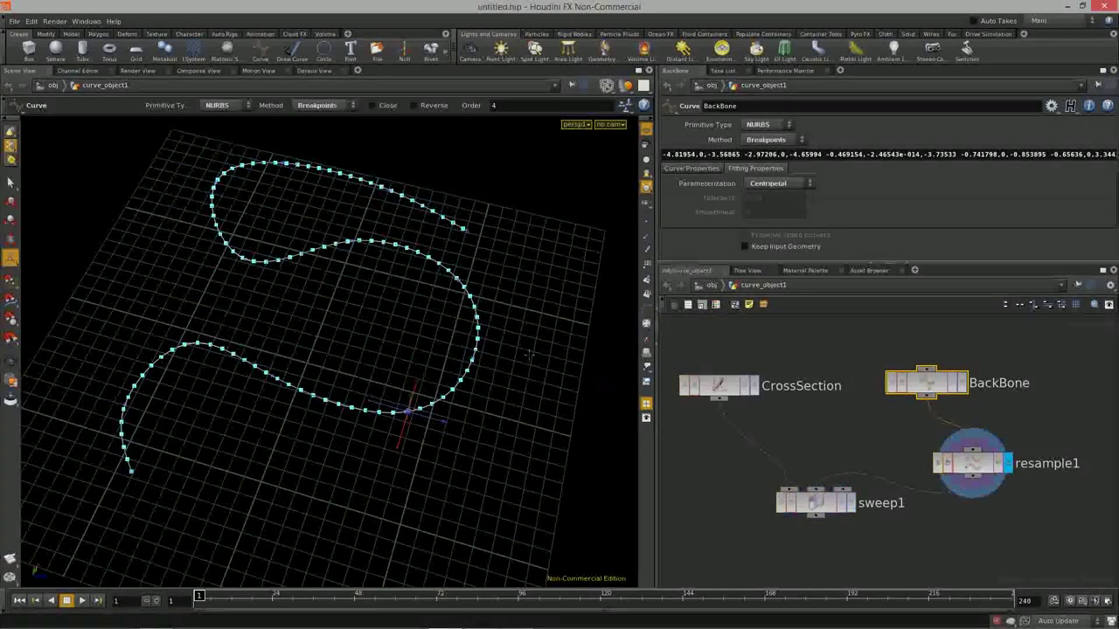
middle_click_drag(403, 300, 382, 317, "alt")
left_click_drag(382, 317, 400, 282, "alt")
left_click(986, 455)
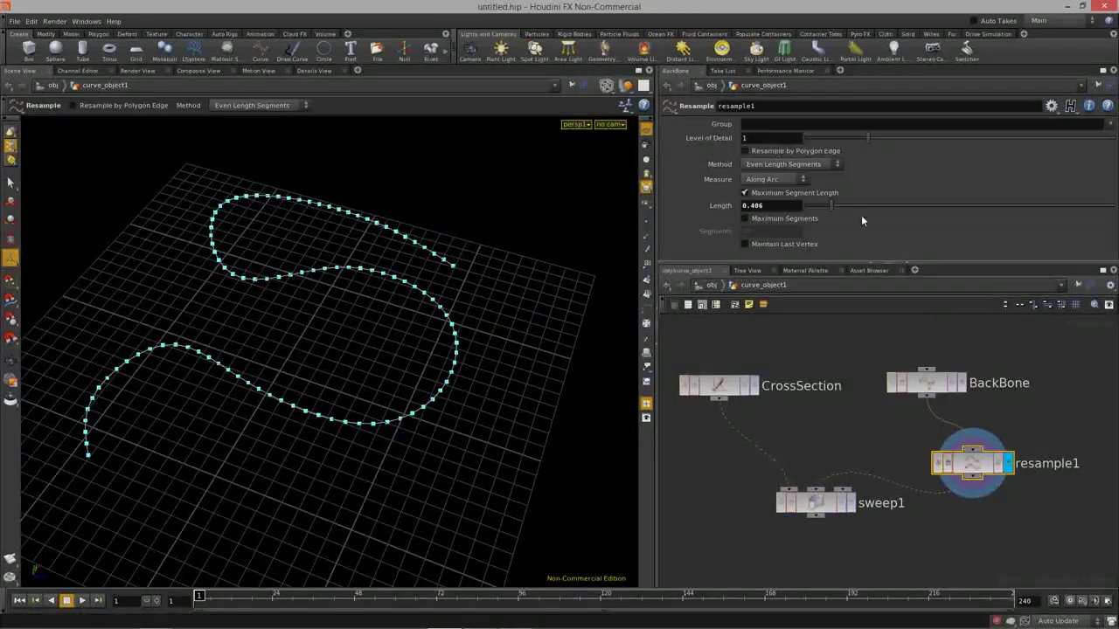
mouse_move(837, 205)
left_mouse_down()
mouse_move(813, 204)
mouse_move(835, 205)
left_mouse_up()
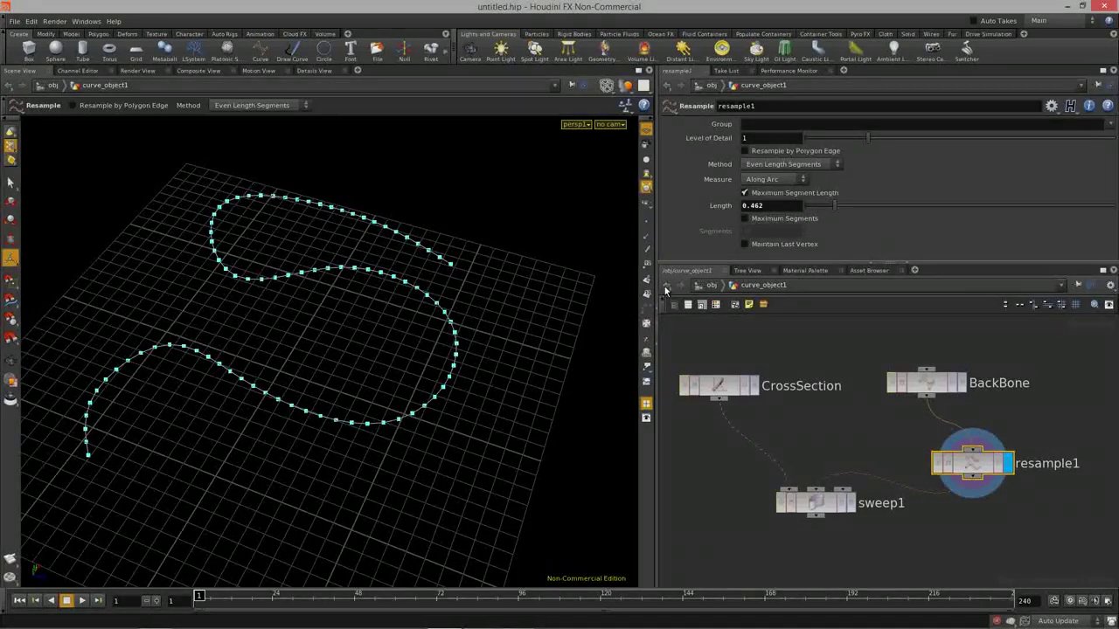
left_click_drag(840, 207, 821, 199)
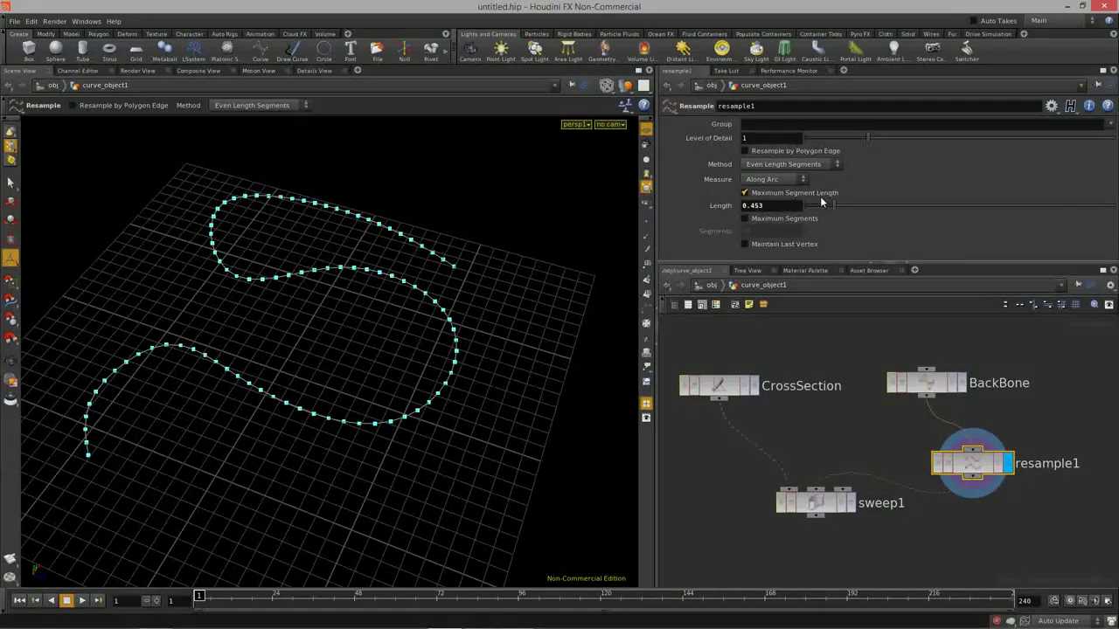
Enable Maintain Last Vertex on resample1, set Length to 0.547, and examine the points at the curve's end
left_click(767, 244)
mouse_move(836, 205)
left_mouse_down()
mouse_move(850, 206)
mouse_move(832, 204)
mouse_move(842, 211)
left_mouse_up()
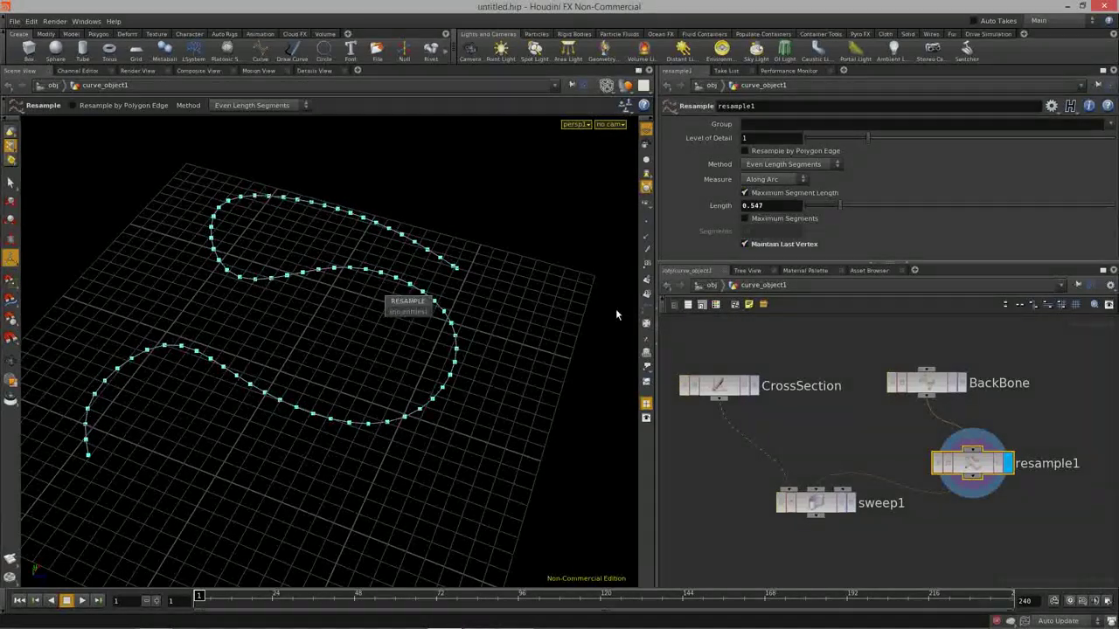
right_click_drag(376, 288, 443, 240, "alt")
middle_click_drag(444, 240, 357, 314, "alt")
right_click_drag(582, 332, 572, 215, "alt")
middle_click_drag(572, 215, 460, 270, "alt")
right_click_drag(509, 289, 311, 297, "alt")
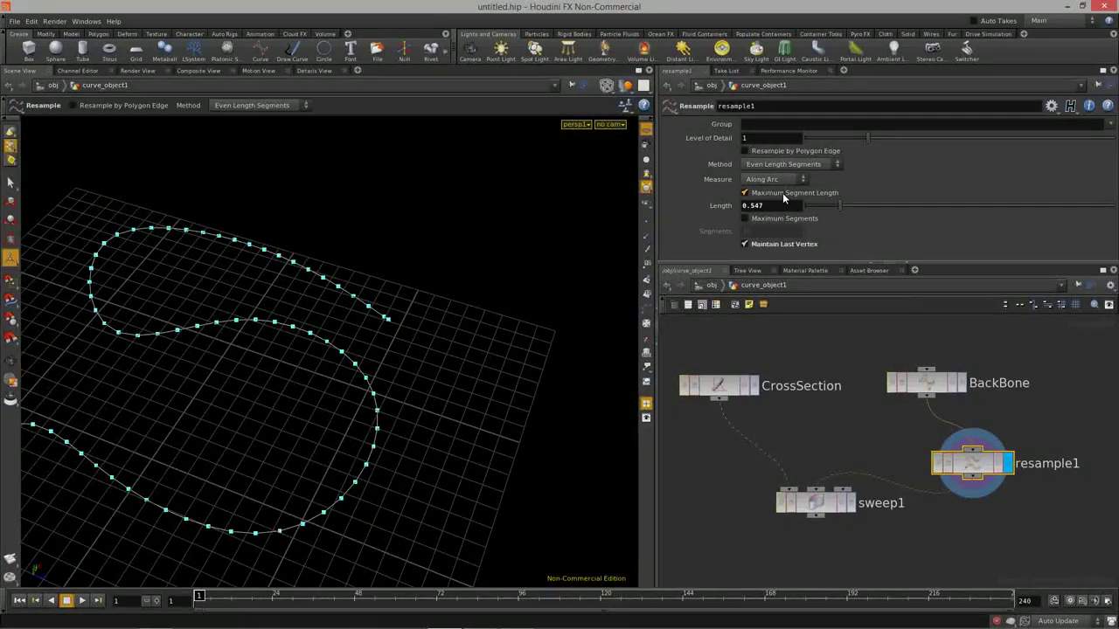
Switch resample1 from Maximum Segment Length to Maximum Segments and set Segments to 97
left_click(782, 193)
left_click(787, 219)
left_click_drag(362, 367, 516, 319)
left_click_drag(861, 232, 1111, 233)
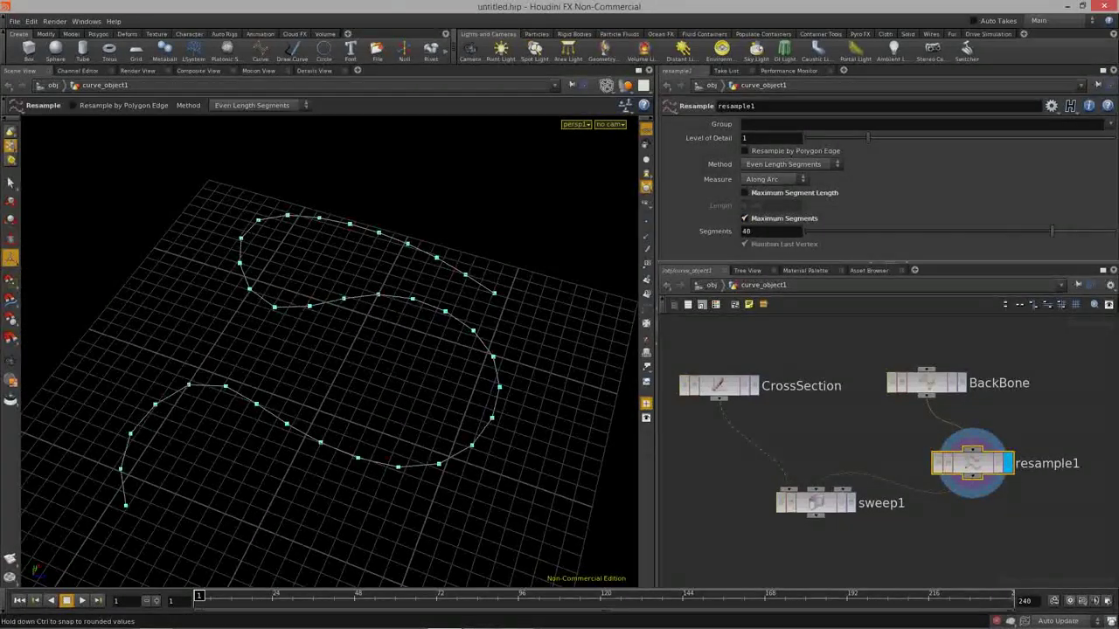
left_click_drag(305, 334, 384, 336)
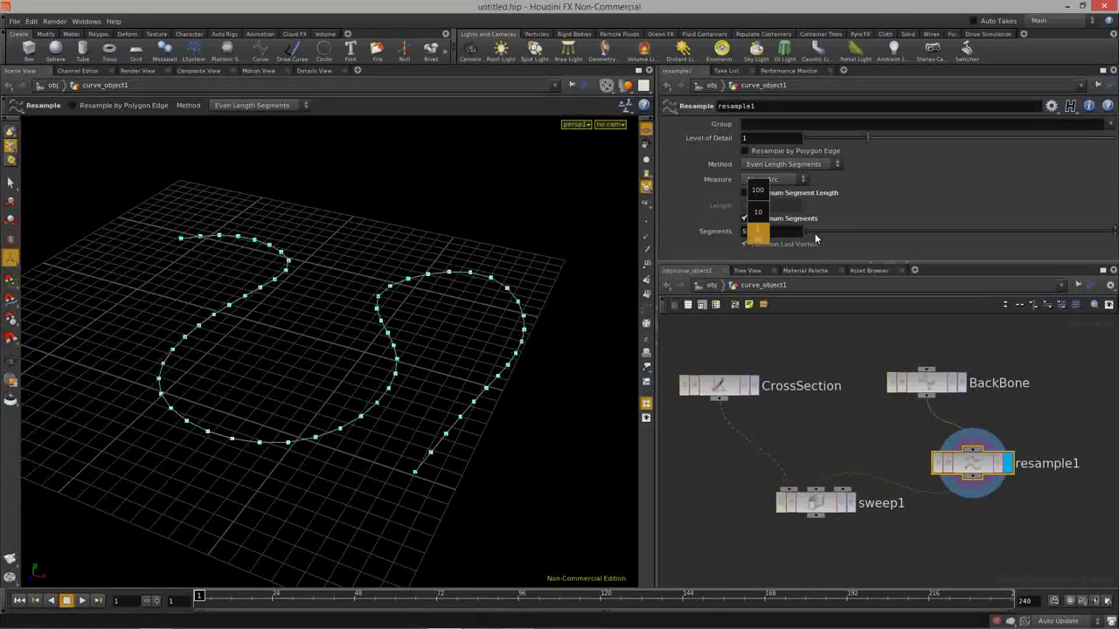
middle_click_drag(879, 234, 717, 243)
left_click_drag(356, 338, 253, 408)
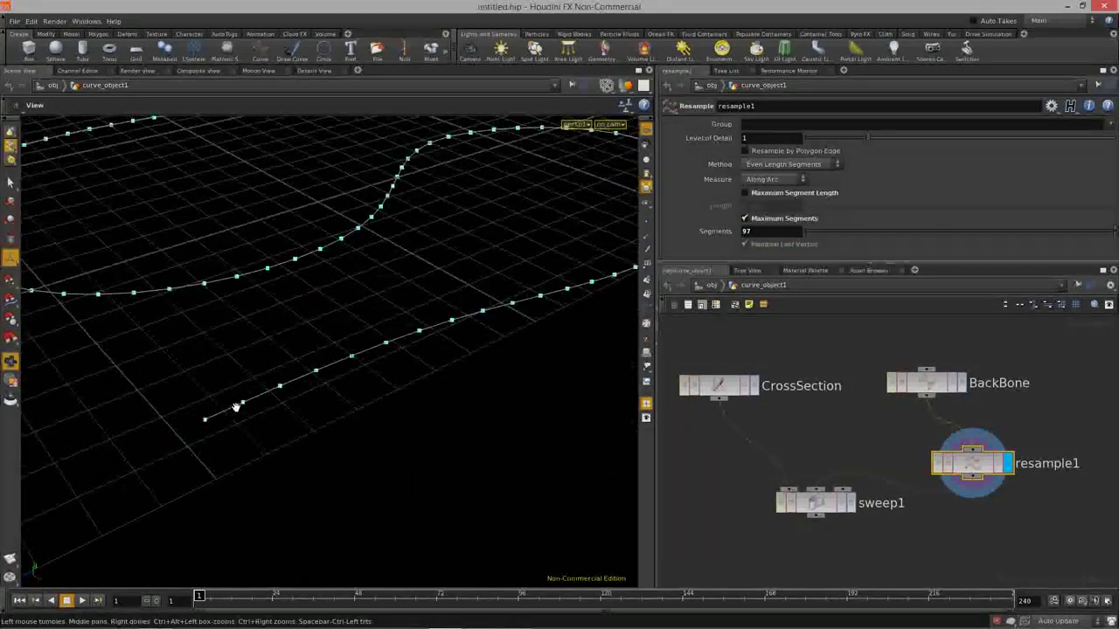
Display sweep1 and examine the strip swept along the resampled backbone from several angles
left_click_drag(504, 298, 367, 367)
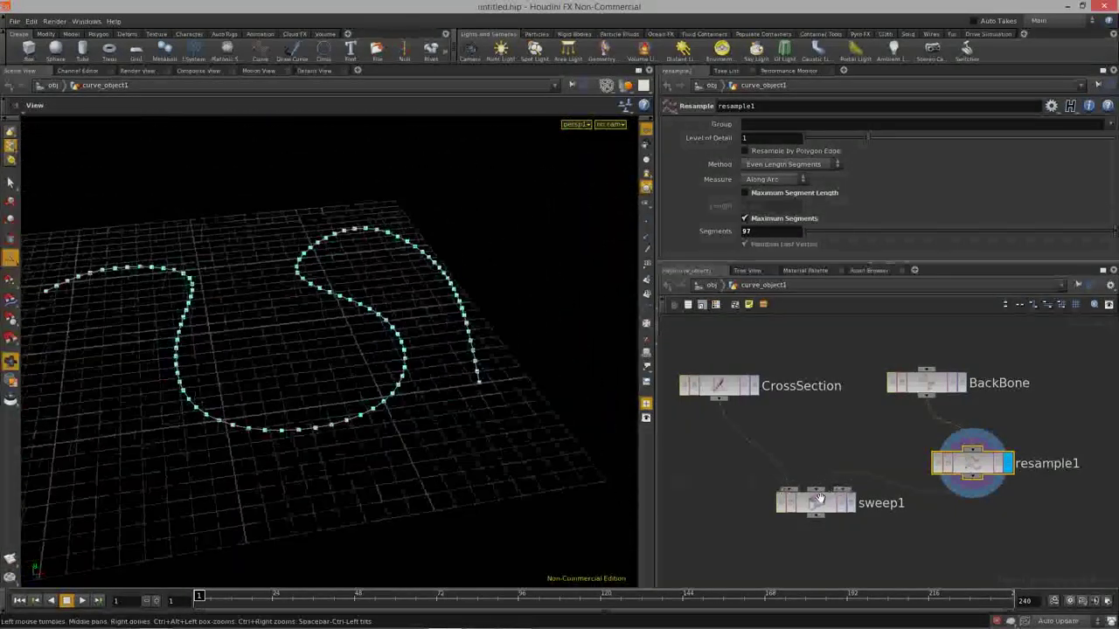
left_click(851, 502)
left_click_drag(482, 364, 210, 402)
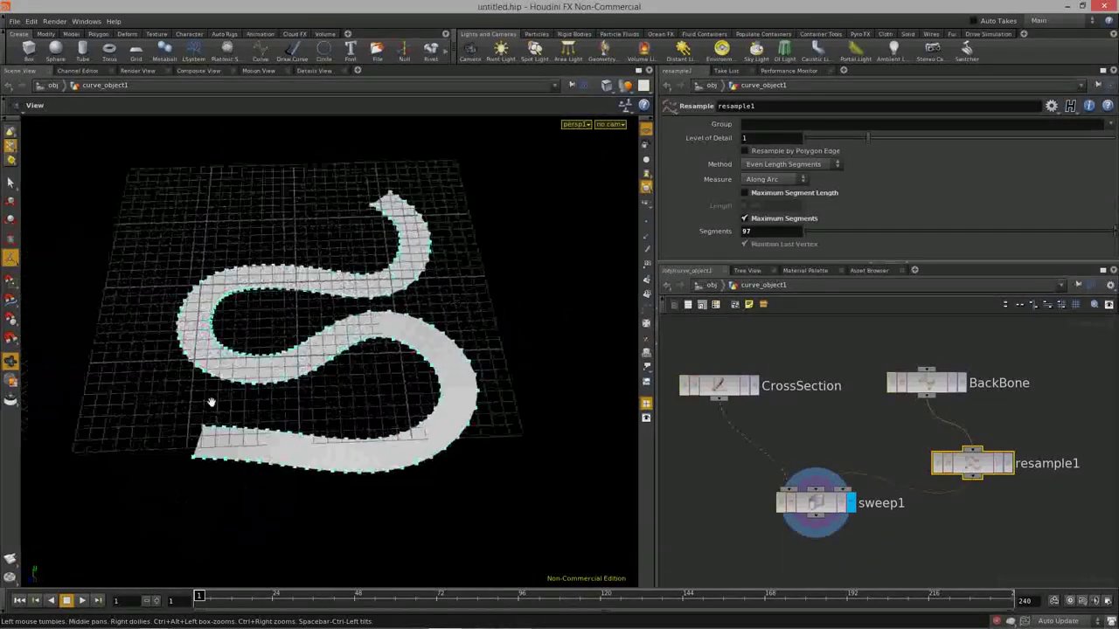
key("space")
left_click_drag(473, 284, 612, 253)
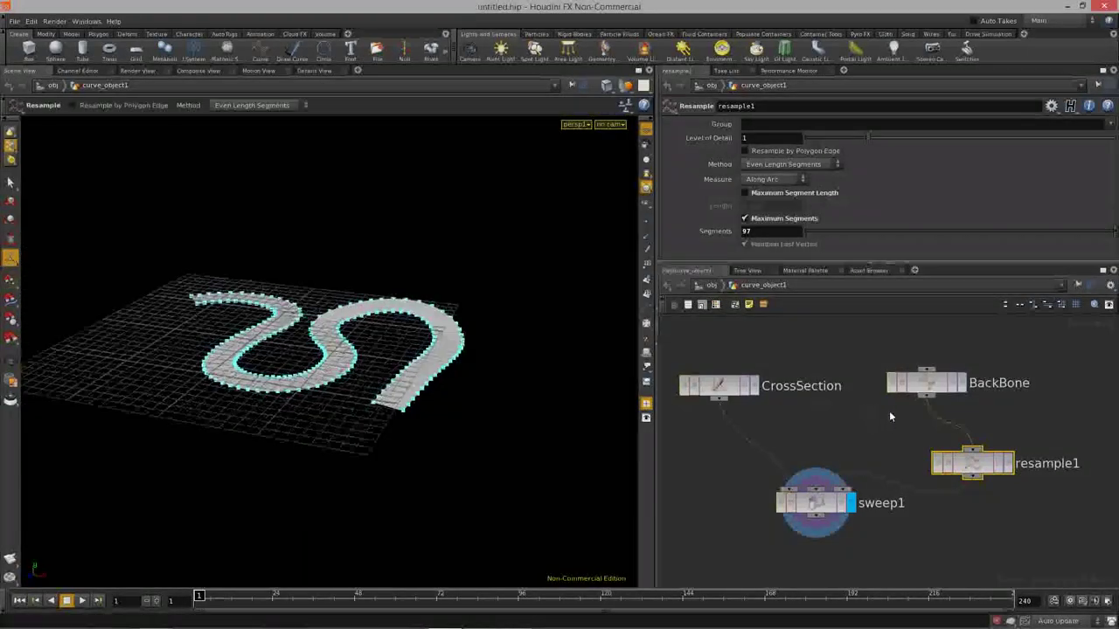
Automatically lay out the nodes of the sweep network
middle_click_drag(893, 420, 900, 422)
key("l")
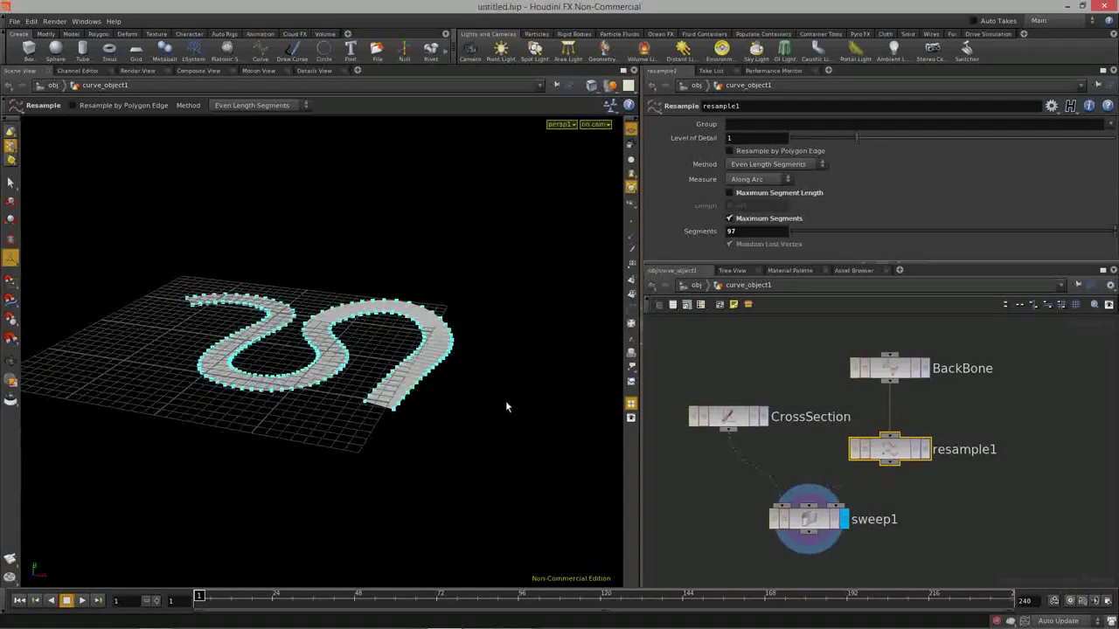
left_click_drag(300, 354, 1086, 457)
Add a Skin node in the empty network area beside the BackBone and resample1 nodes
middle_click_drag(1067, 411, 885, 409)
left_click(884, 409)
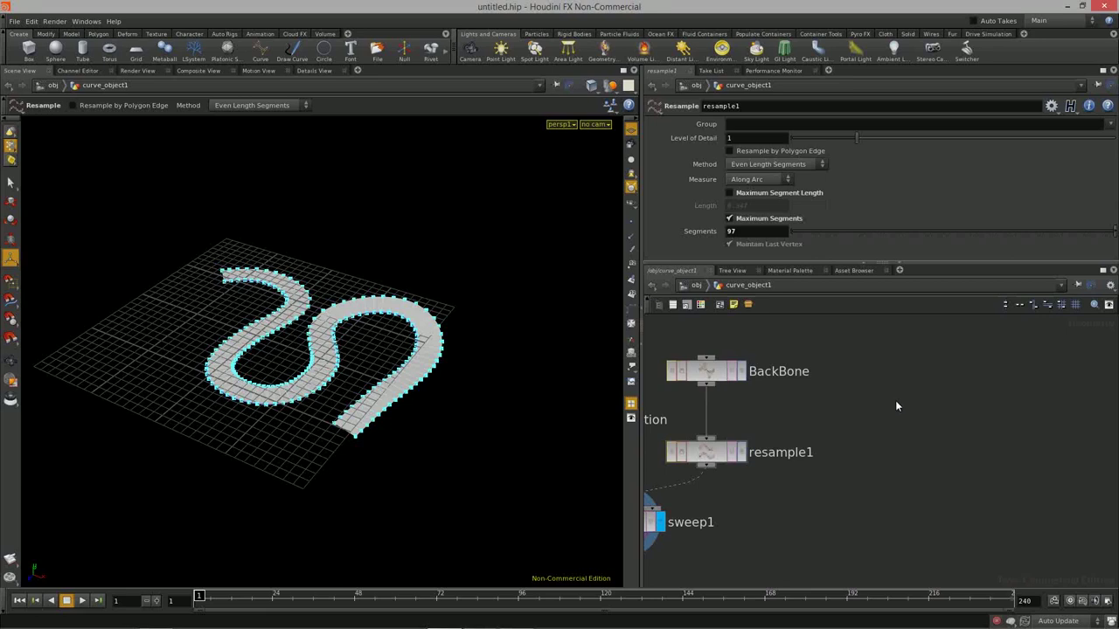
key("Tab")
type("skin")
key("Return")
left_click(940, 443)
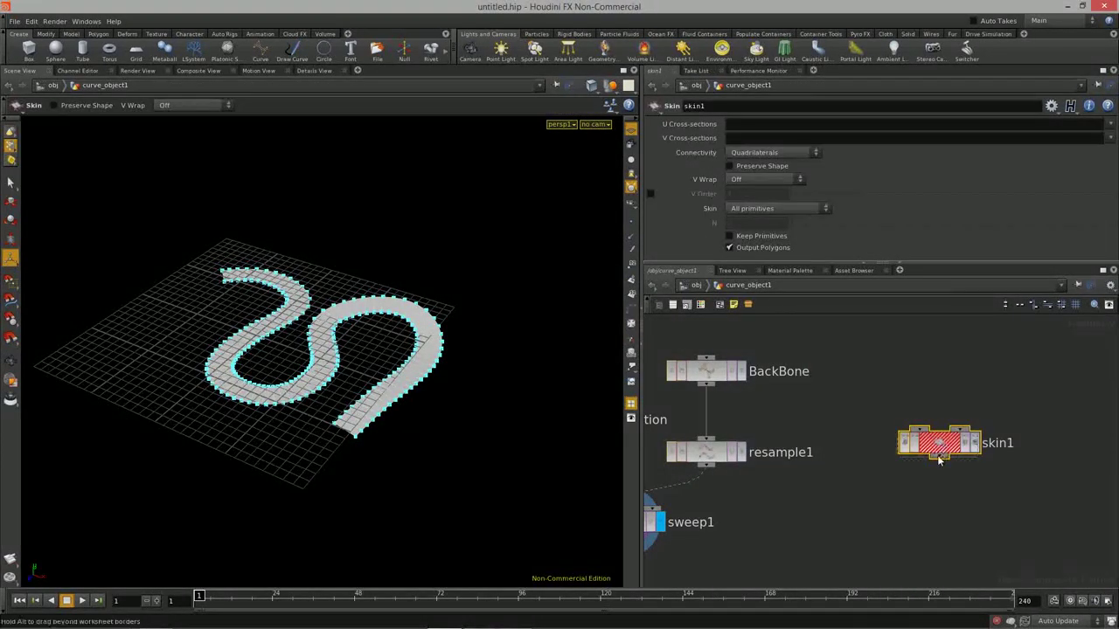
left_click_drag(938, 453, 940, 467)
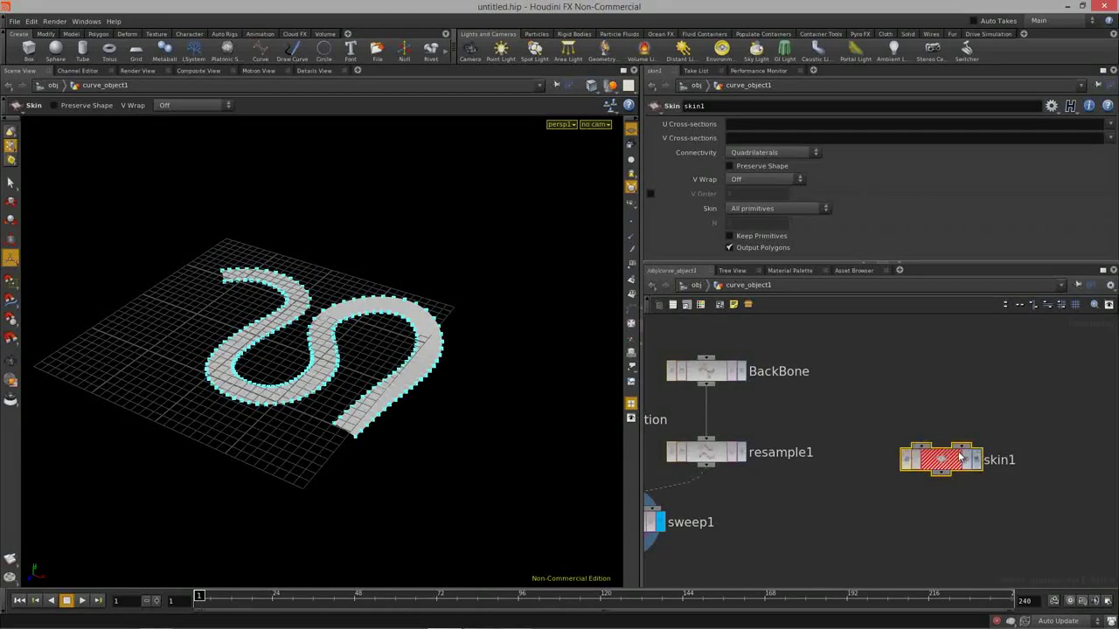
middle_click_drag(956, 486, 903, 502)
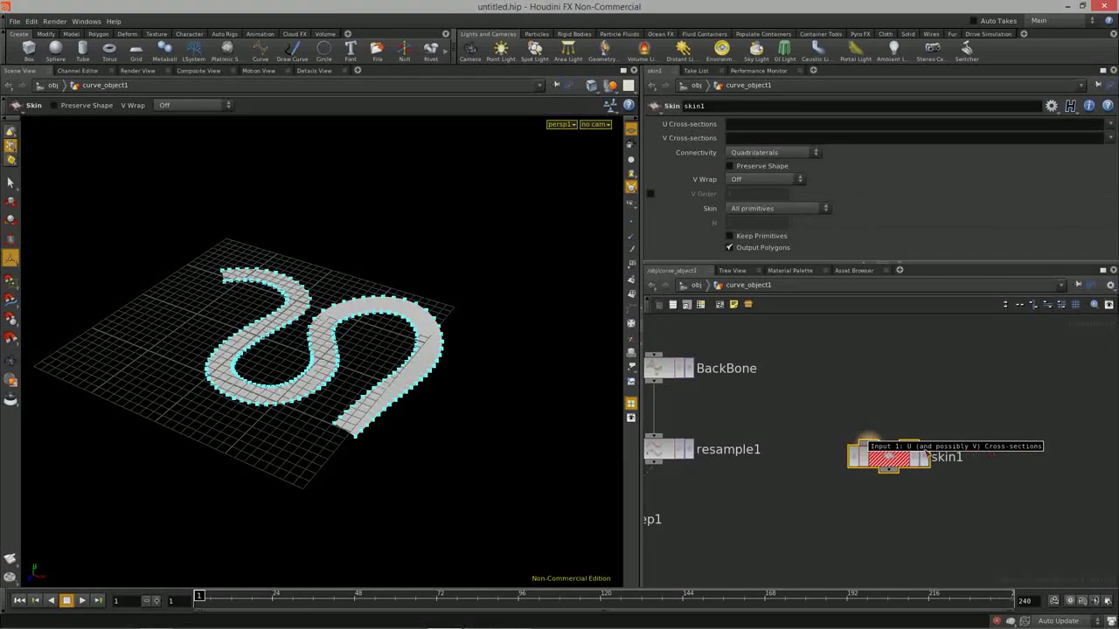
Add a Line node above skin1, display it, and frame the line in the viewport
middle_click_drag(886, 368, 816, 385)
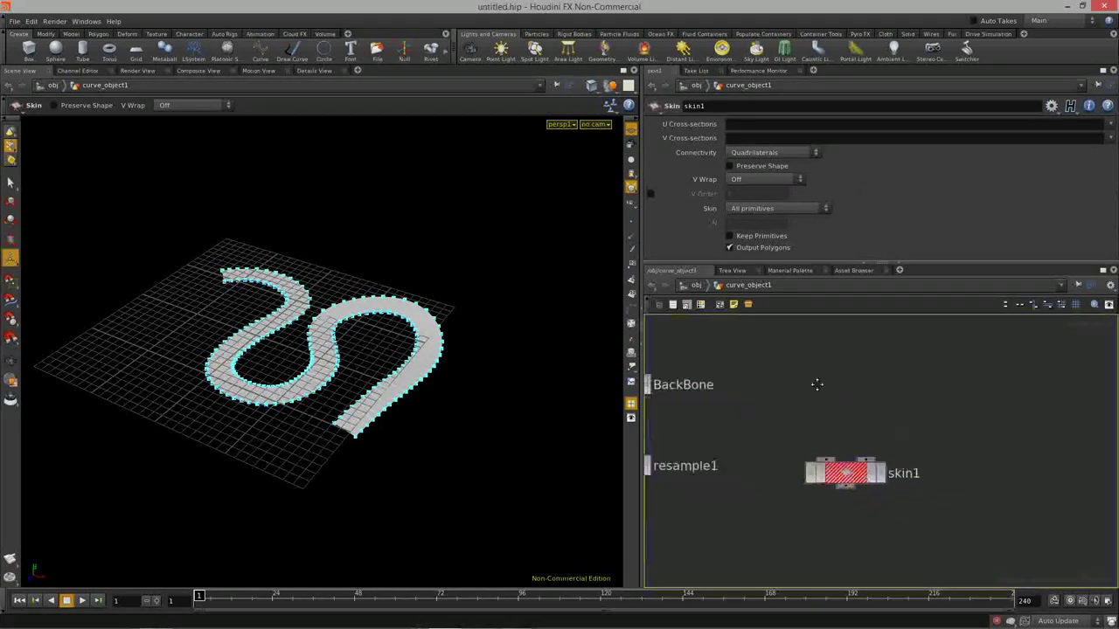
left_click_drag(834, 466, 873, 483)
key("Tab")
type("li")
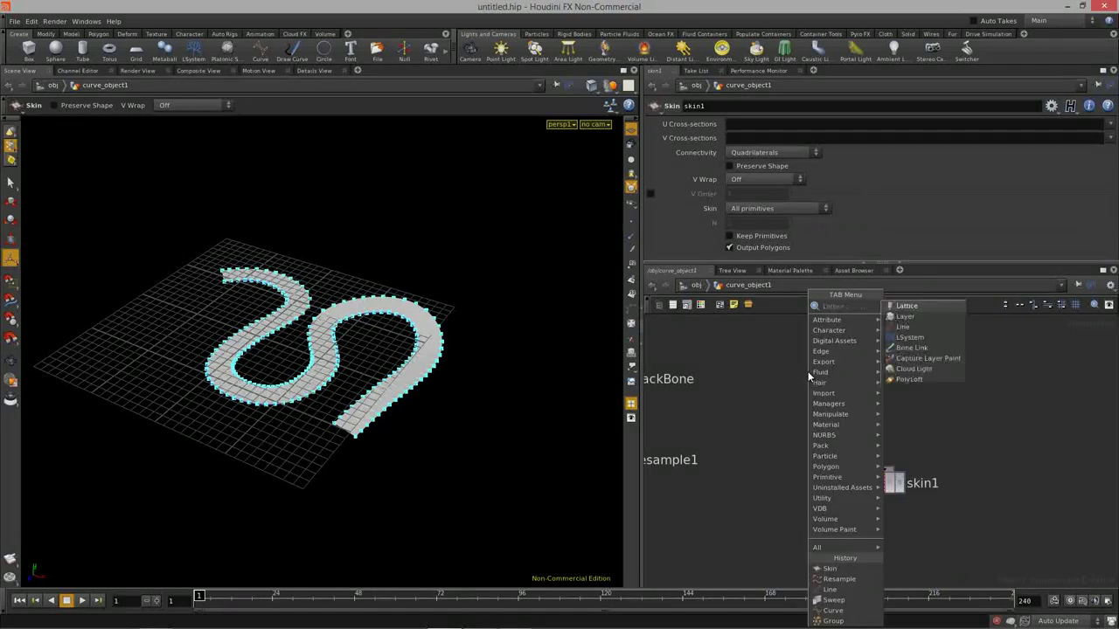
key("Return")
left_click(807, 375)
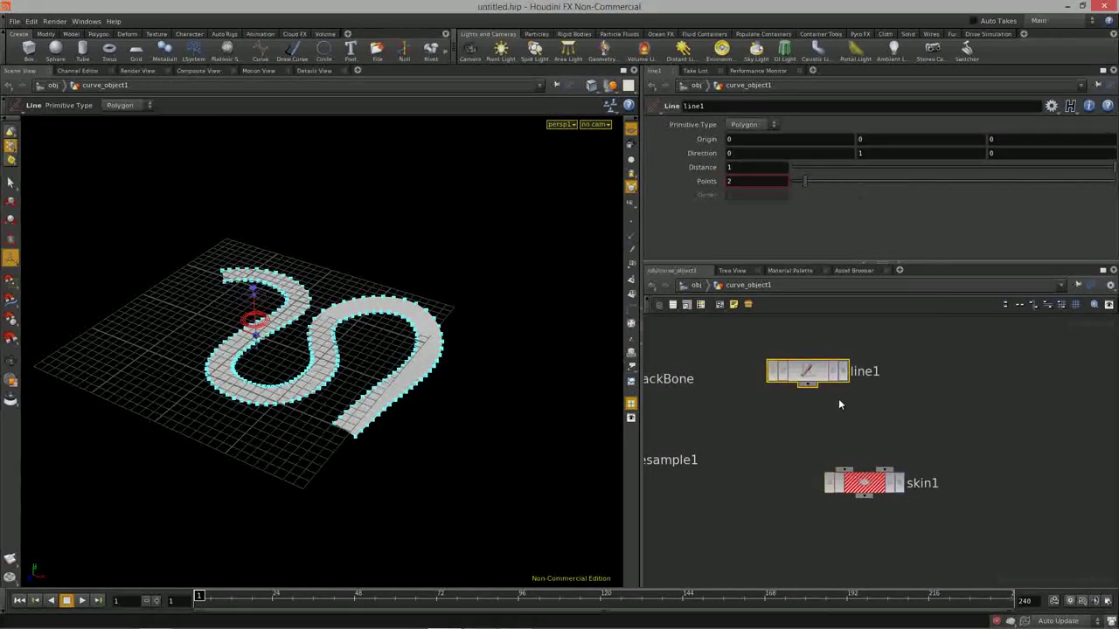
left_click(843, 371)
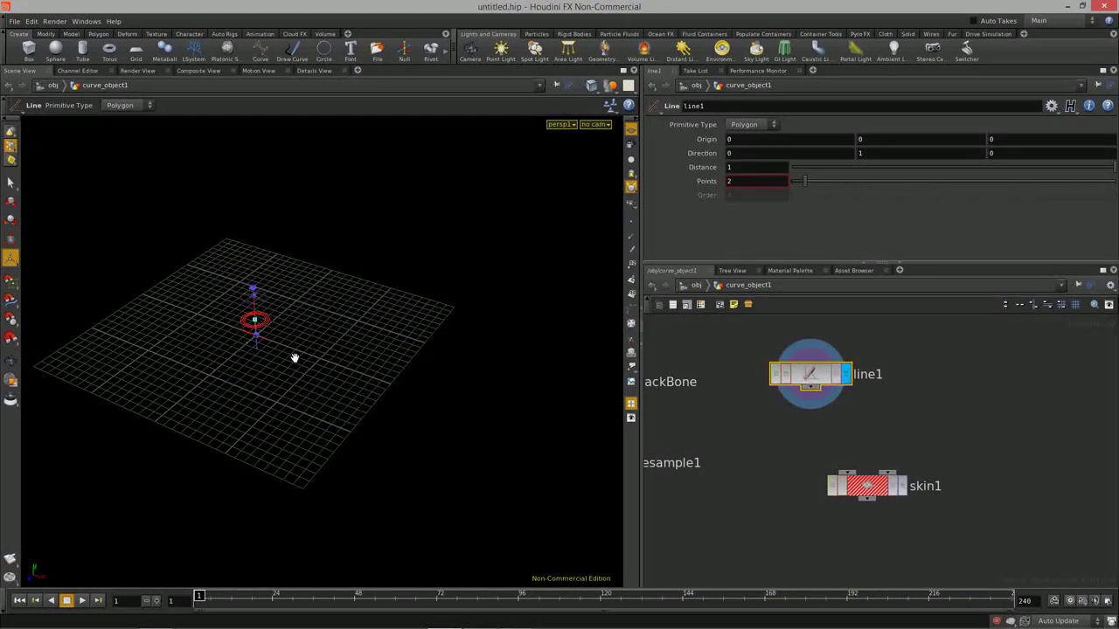
key("Escape")
key("f")
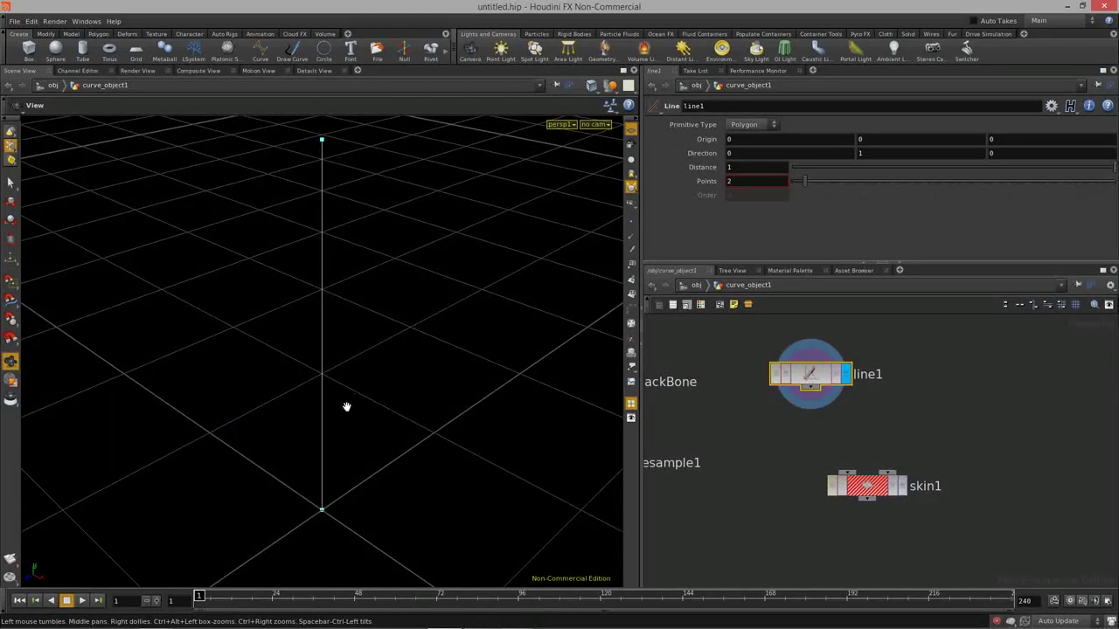
right_click_drag(447, 374, 262, 373)
left_click_drag(262, 372, 263, 300)
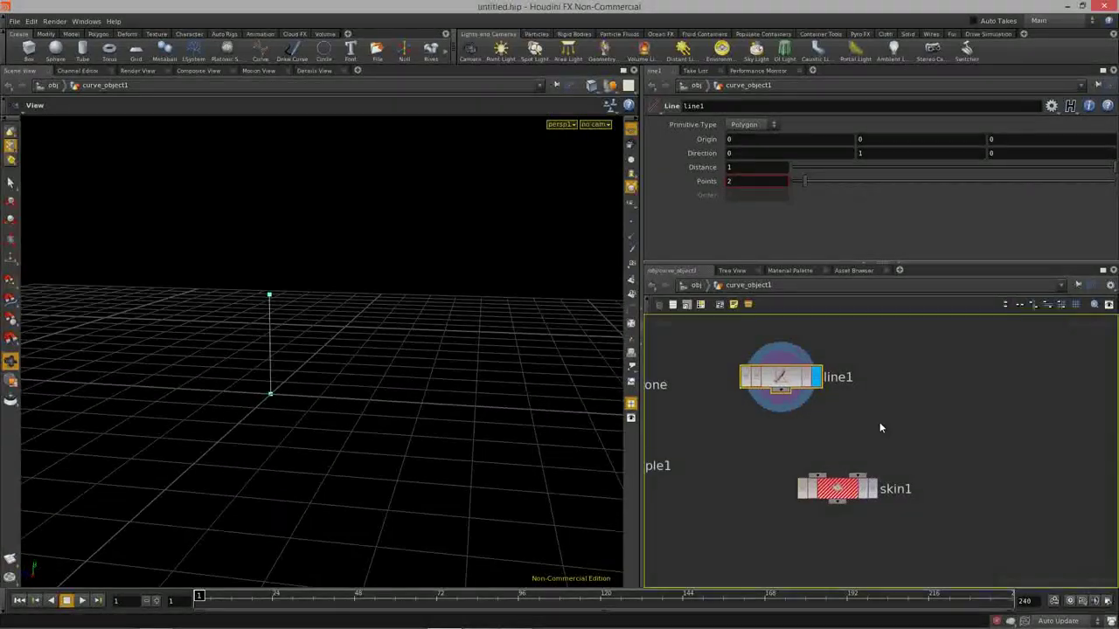
Add a Transform node fed by line1, display it, and set its Z translation to 1
key("Tab")
type("tr")
left_click(964, 329)
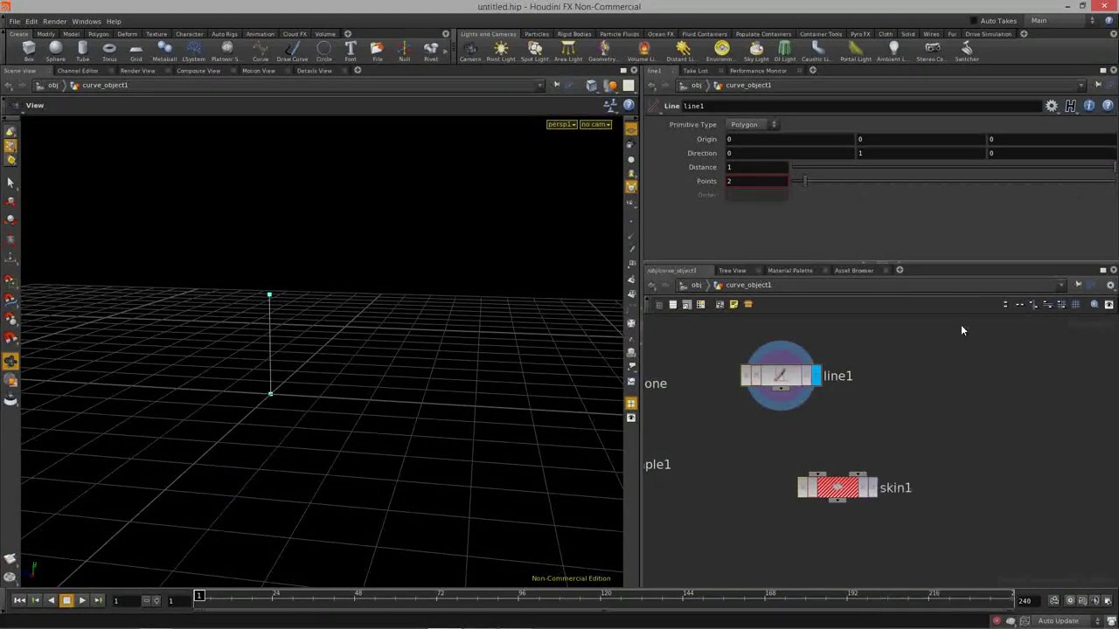
left_click(875, 425)
left_click(911, 426)
left_click_drag(885, 427, 884, 437)
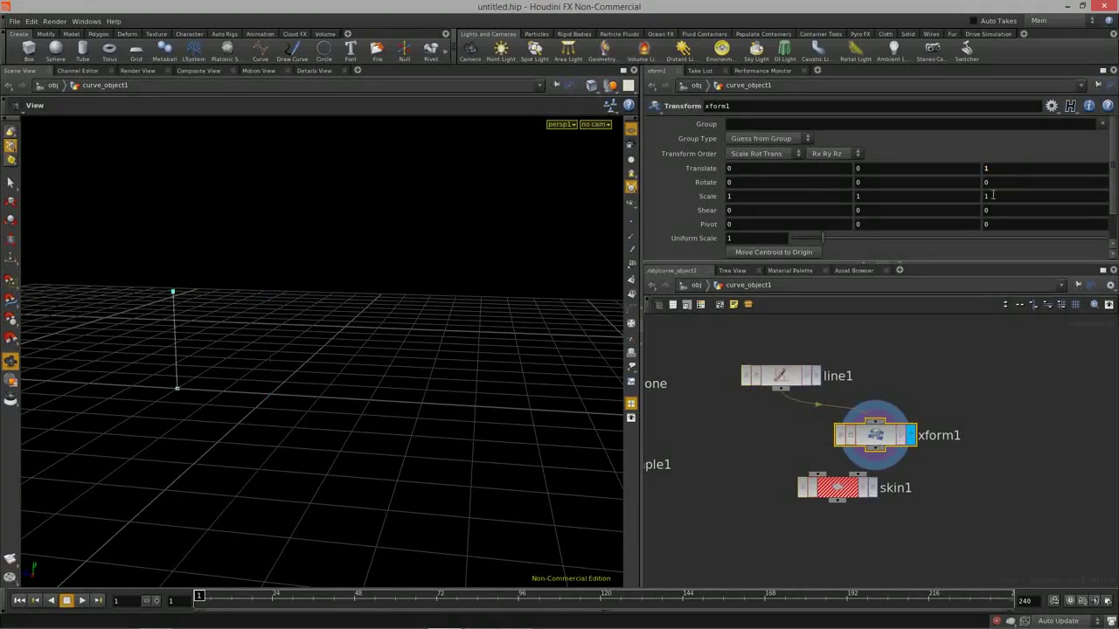
left_click_drag(876, 437, 933, 418)
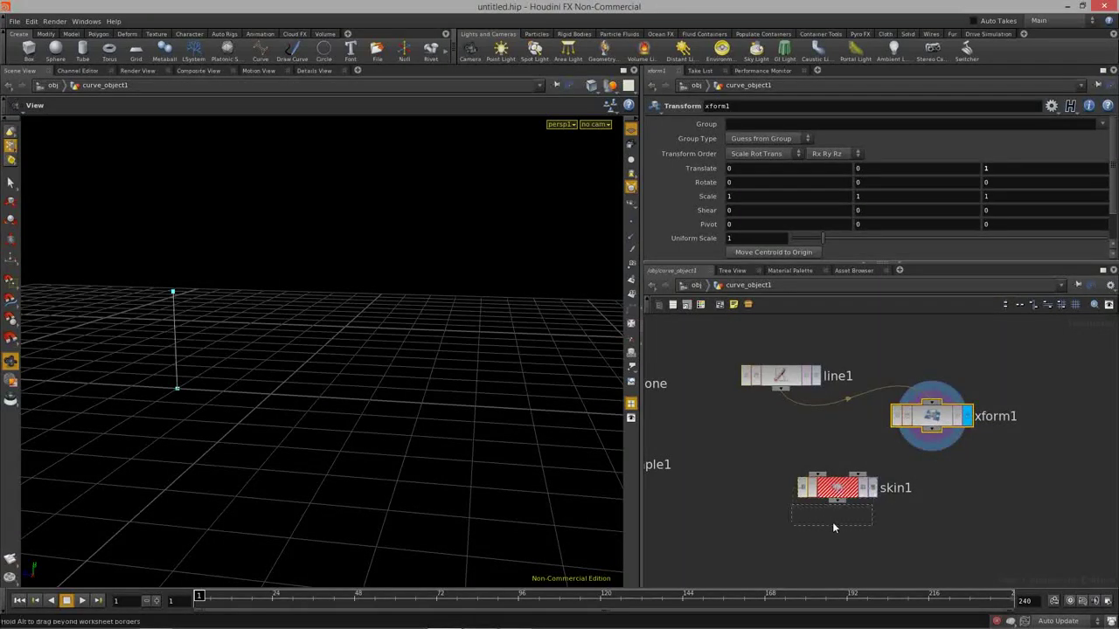
Add a Merge node above skin1, connect line1 and xform1 to it, and display the merged lines
key("Tab")
type("Merge")
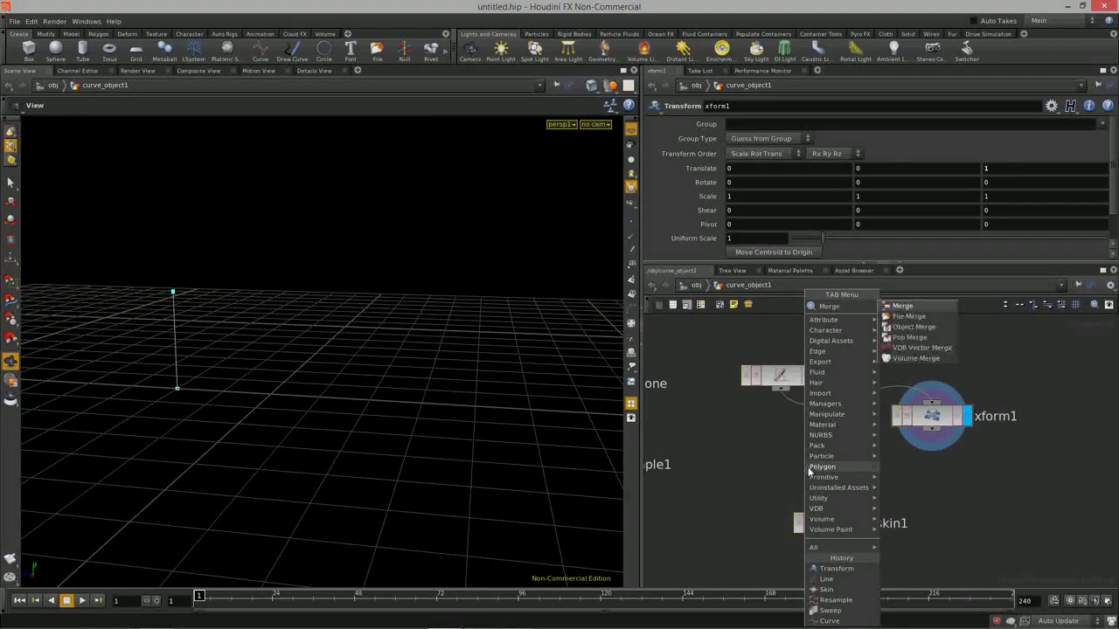
key("Return")
left_click(812, 478)
left_click(781, 390)
left_click(815, 457)
left_click(830, 459)
left_click(851, 472)
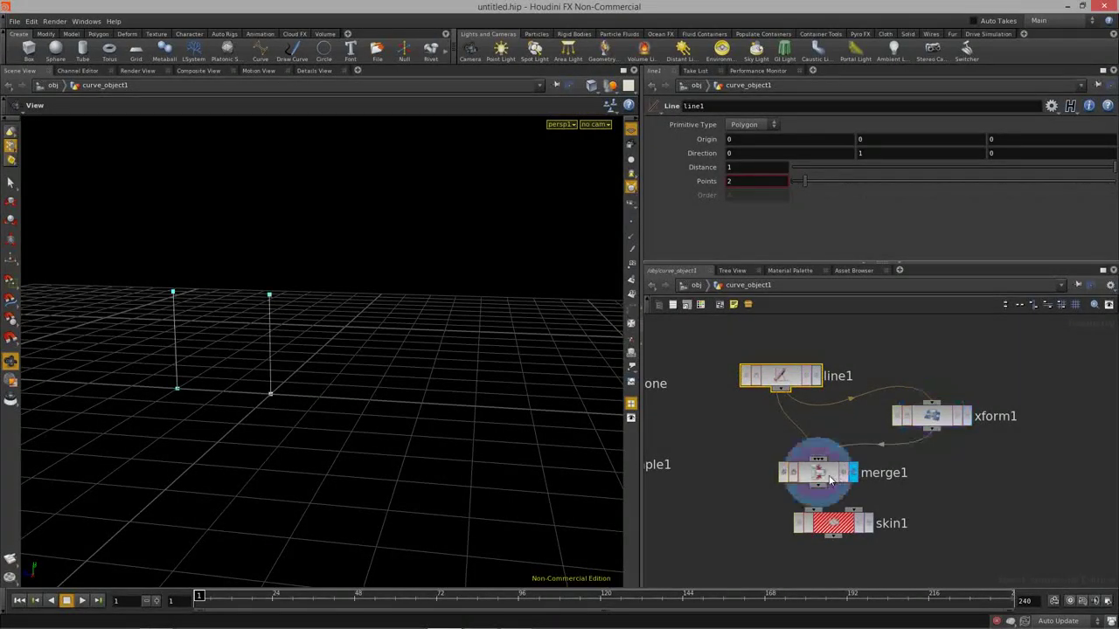
left_click_drag(827, 480, 841, 475)
left_click_drag(182, 321, 433, 410)
Connect merge1 to the first input of skin1 and display the skinned surface
middle_click_drag(891, 511, 891, 441)
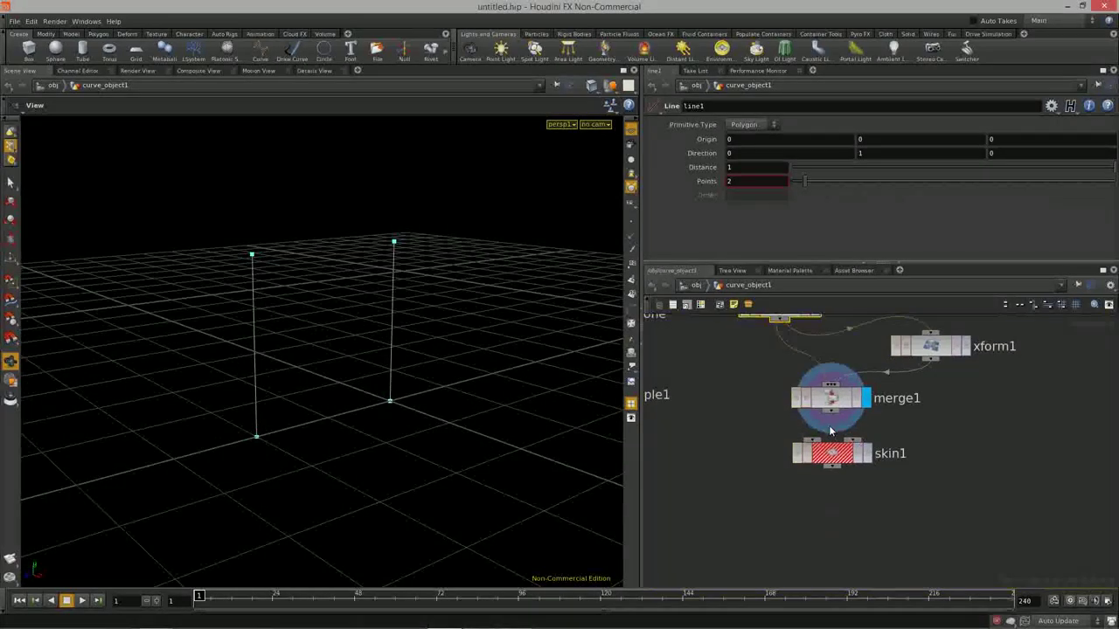
left_click(867, 455)
left_click_drag(379, 399, 282, 371)
middle_click_drag(734, 369, 728, 422)
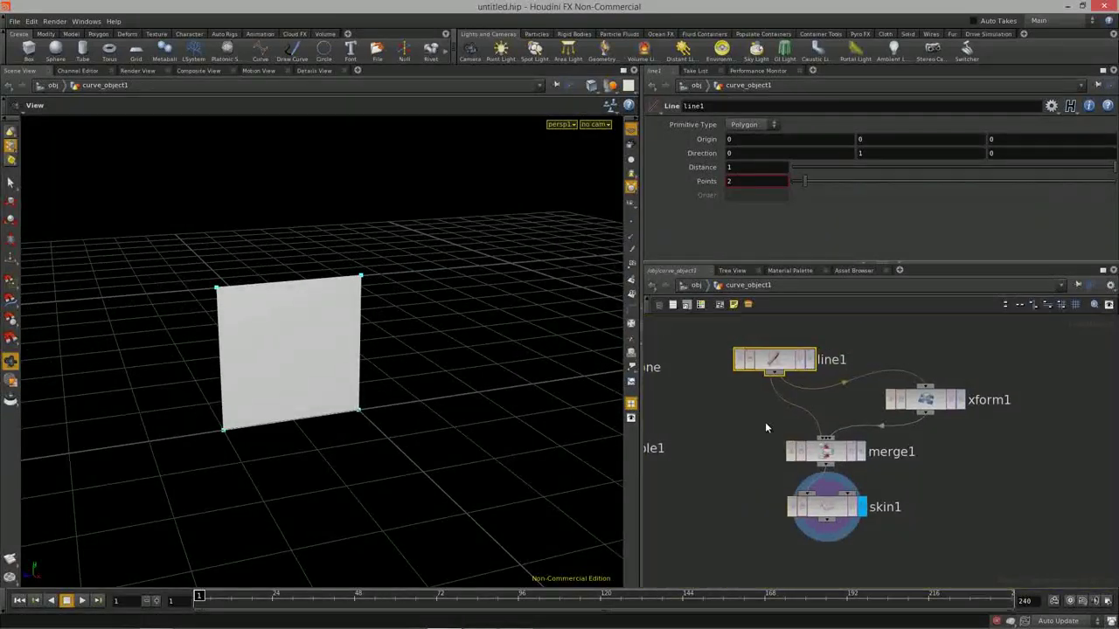
Increase the Z translation of xform1 to widen the skinned surface
left_click(934, 401)
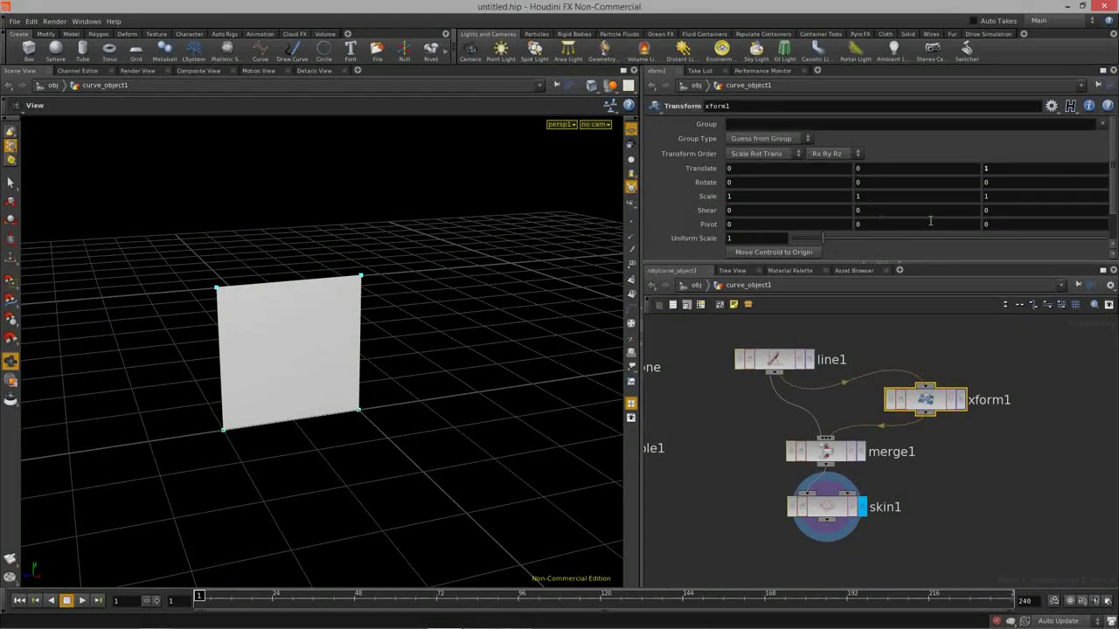
middle_click_drag(986, 169, 1049, 164)
right_click_drag(450, 332, 309, 370)
left_click_drag(309, 370, 192, 350)
left_click_drag(316, 338, 96, 334)
Set the Distance of line1 to 2.3 to make the skinned surface taller
left_click(771, 359)
mouse_move(761, 165)
middle_mouse_down()
mouse_move(798, 164)
mouse_move(769, 164)
middle_mouse_up()
scroll(338, 405, "down", 3)
left_click_drag(338, 405, 457, 442)
scroll(1007, 487, "down", 3)
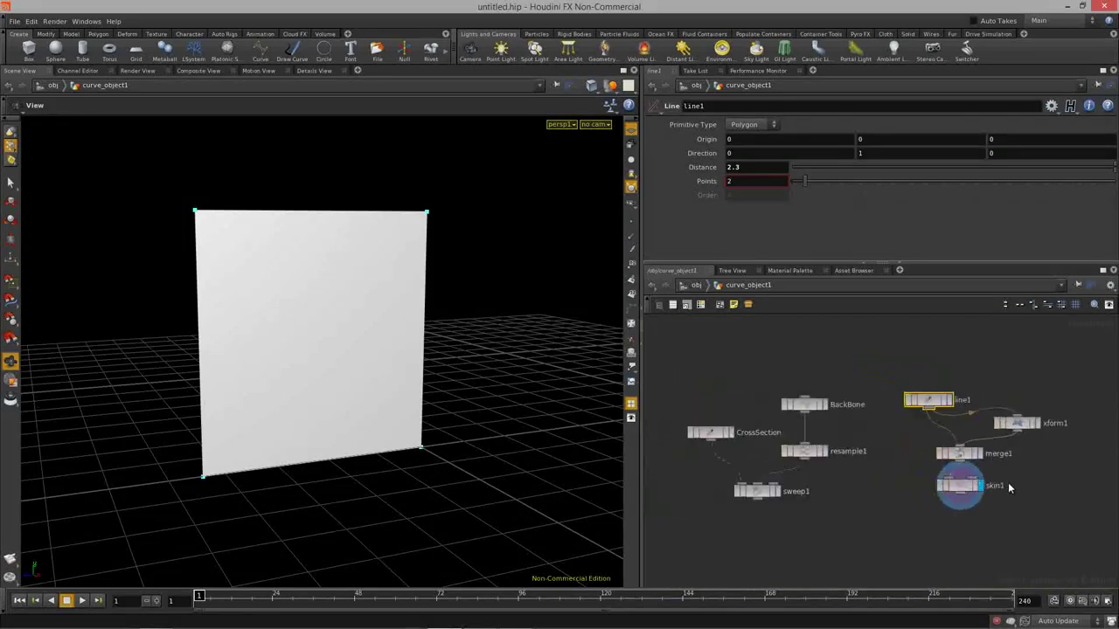
scroll(877, 497, "up", 3)
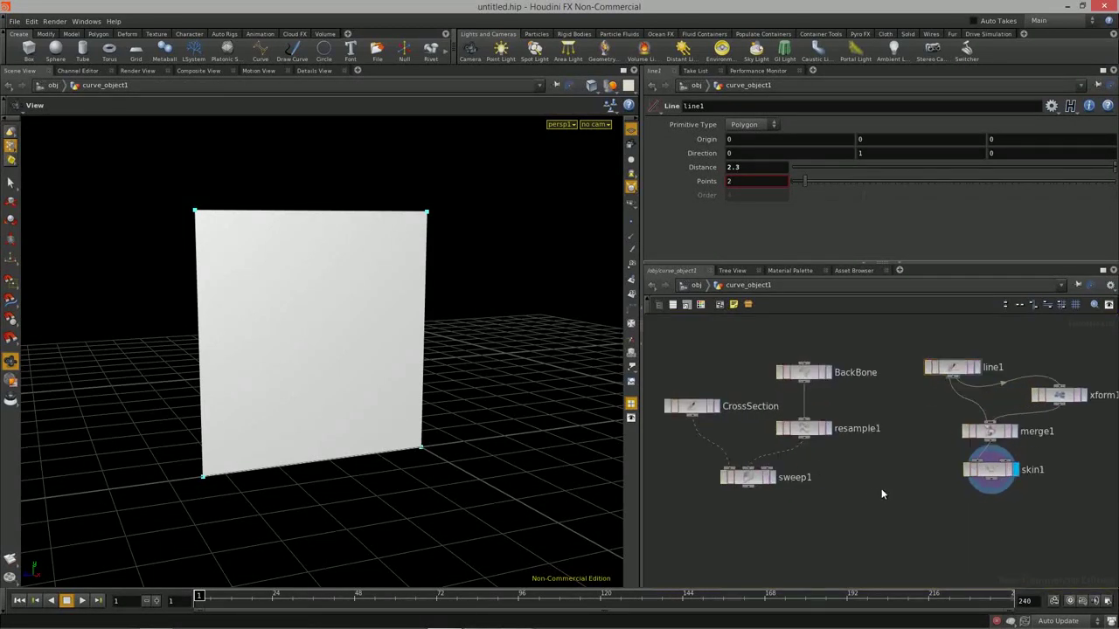